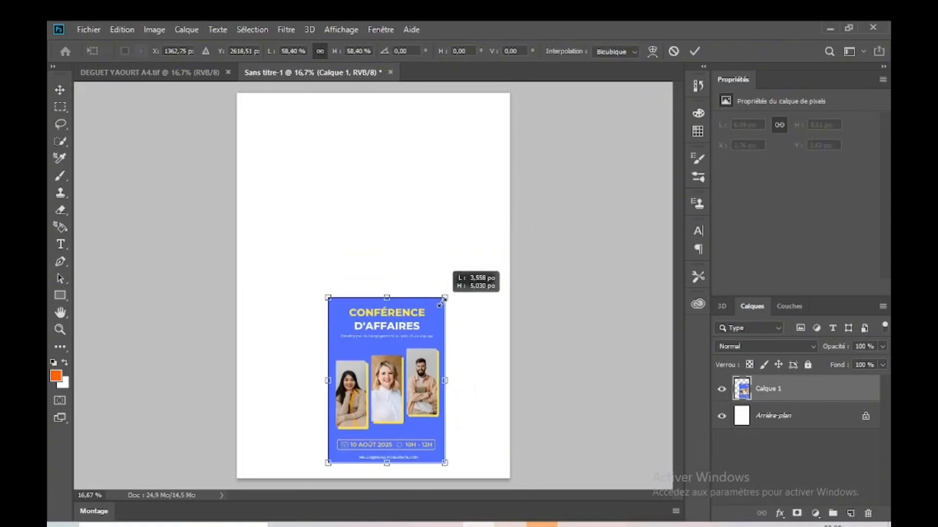
Step: Apply the reference flyer's scaling at about 3.45 × 4.88 in and move it to about X 3.42 in, Y 5.58 in
left_click(694, 51)
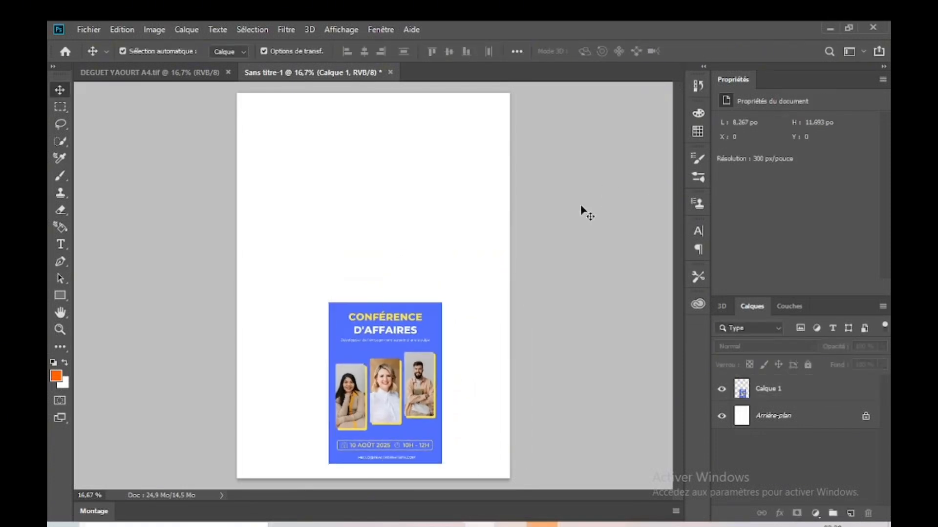
left_click_drag(418, 366, 439, 340)
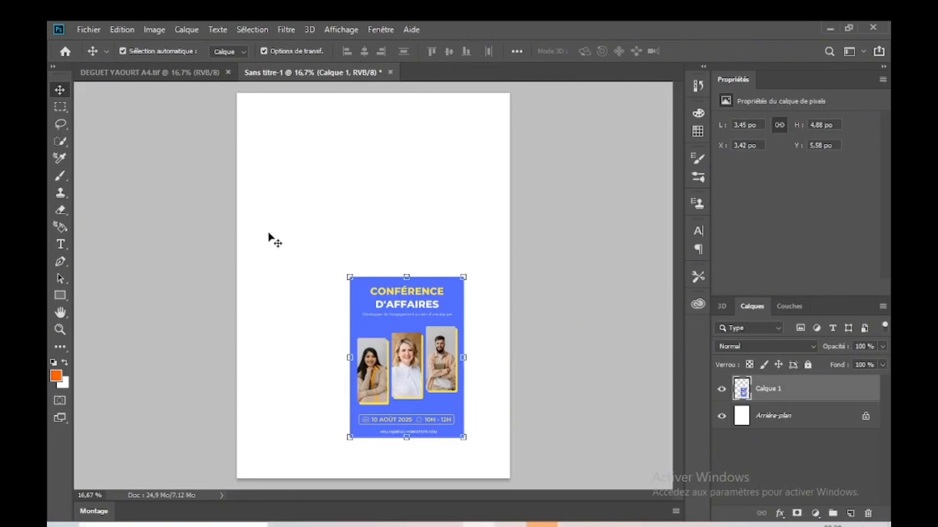
left_click(543, 292)
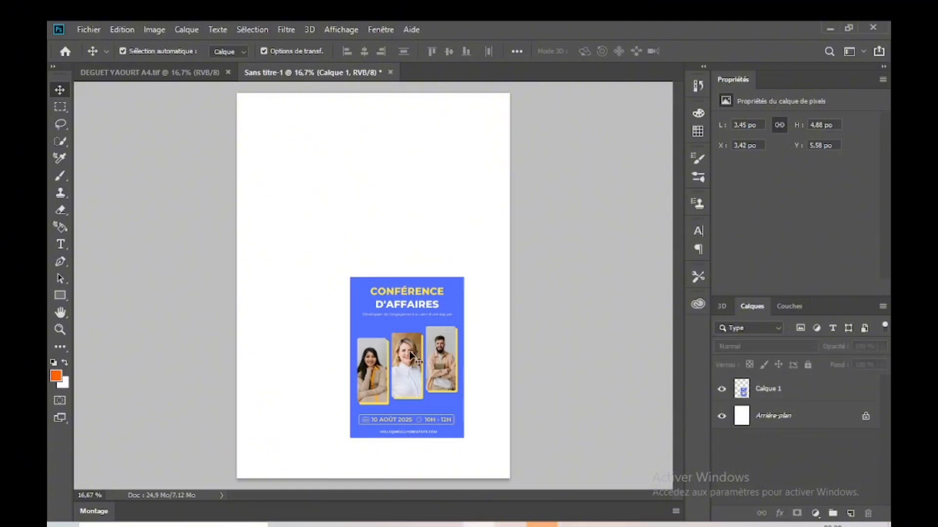
left_click(424, 337)
left_click(543, 337)
Step: Draw a rectangle of about 2546 × 3592 px that covers the whole page and slightly overlaps its edges
left_click(757, 389)
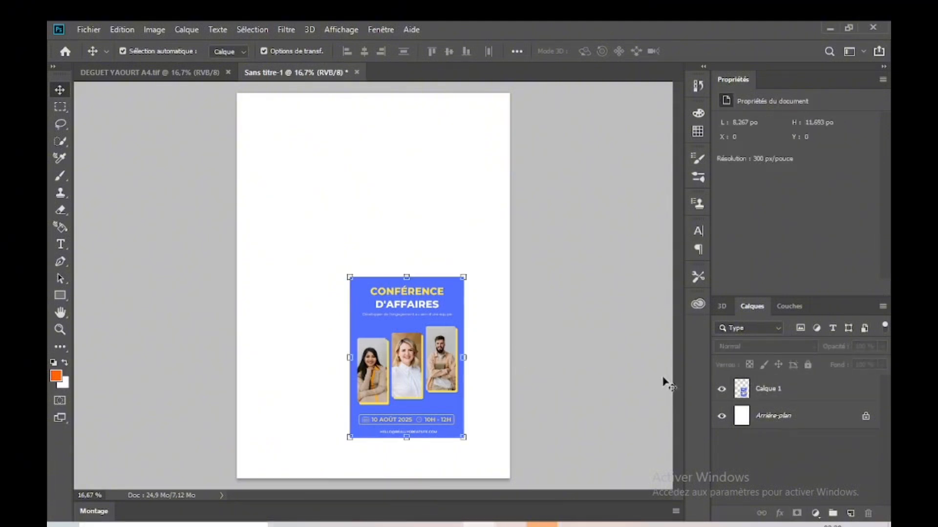
left_click(64, 296)
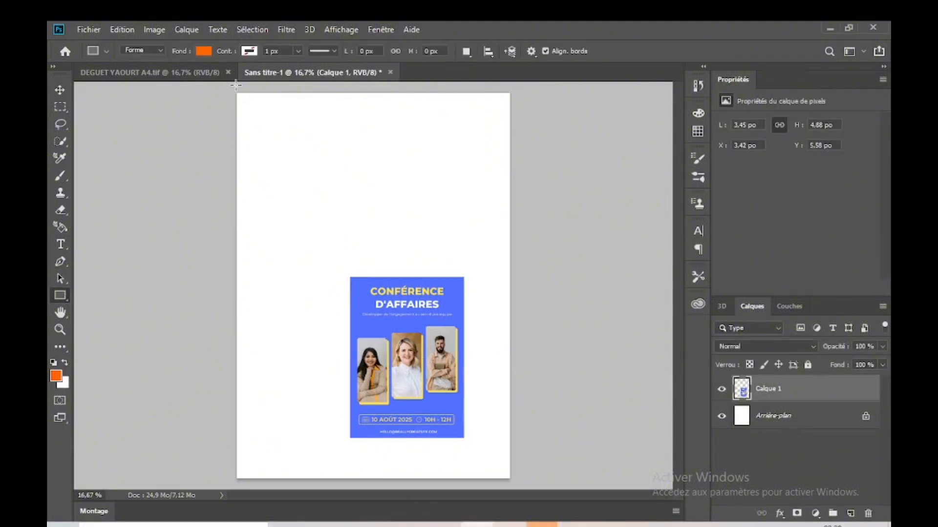
left_click_drag(235, 87, 515, 481)
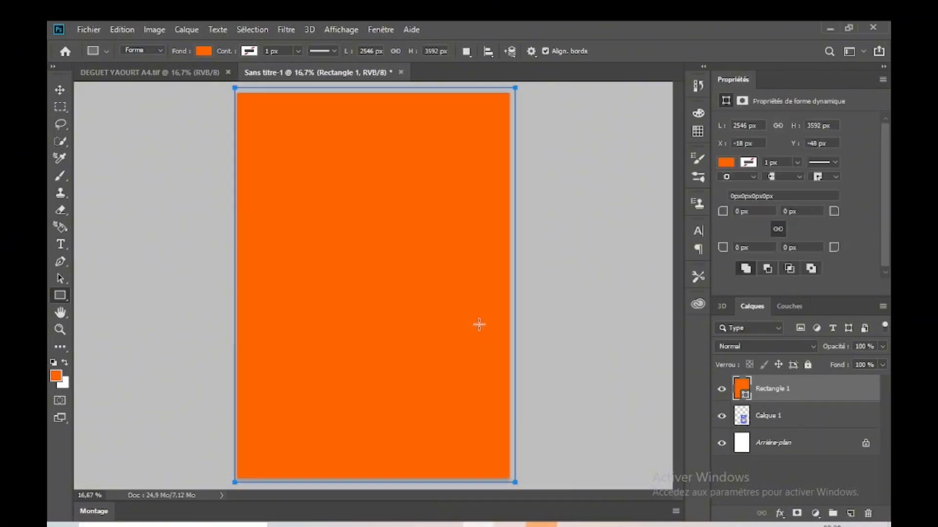
left_click(60, 90)
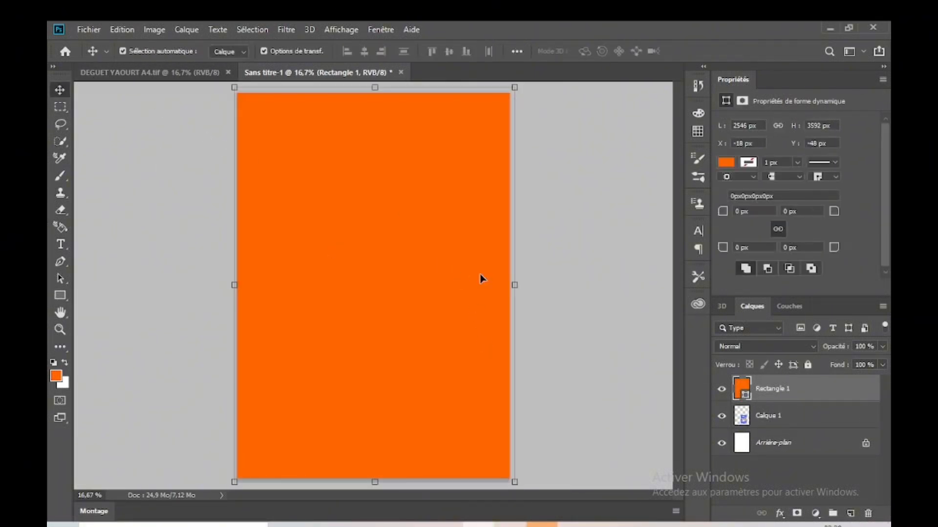
Step: Change the page-sized rectangle's fill to a light cyan-blue swatch
left_click(721, 162)
left_click(713, 230)
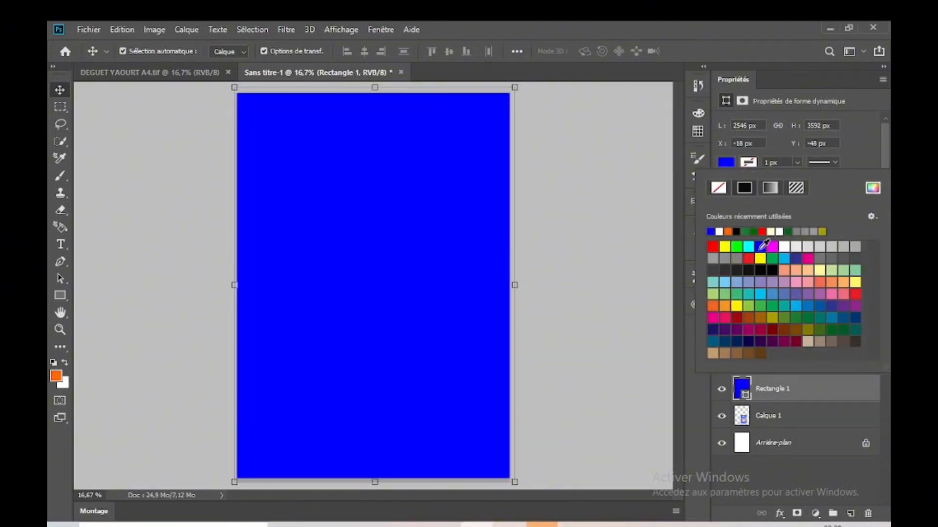
left_click(785, 258)
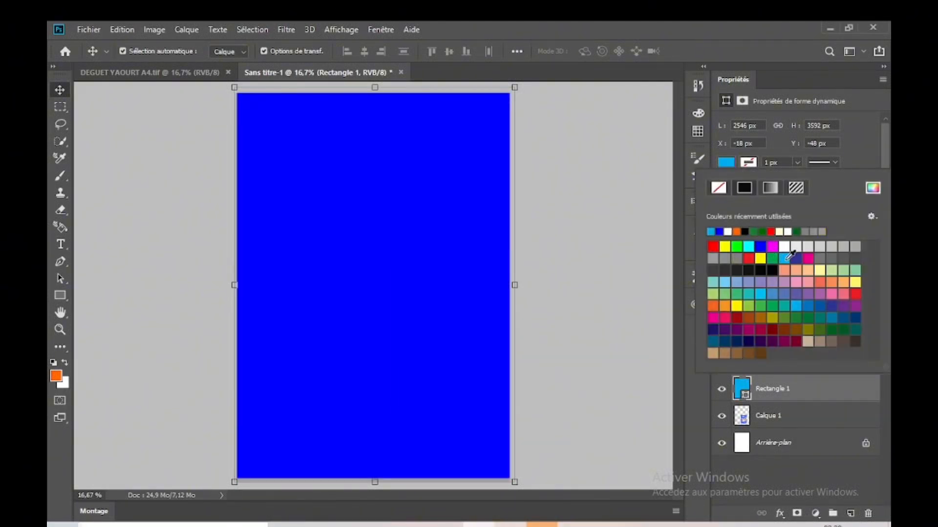
left_click(71, 103)
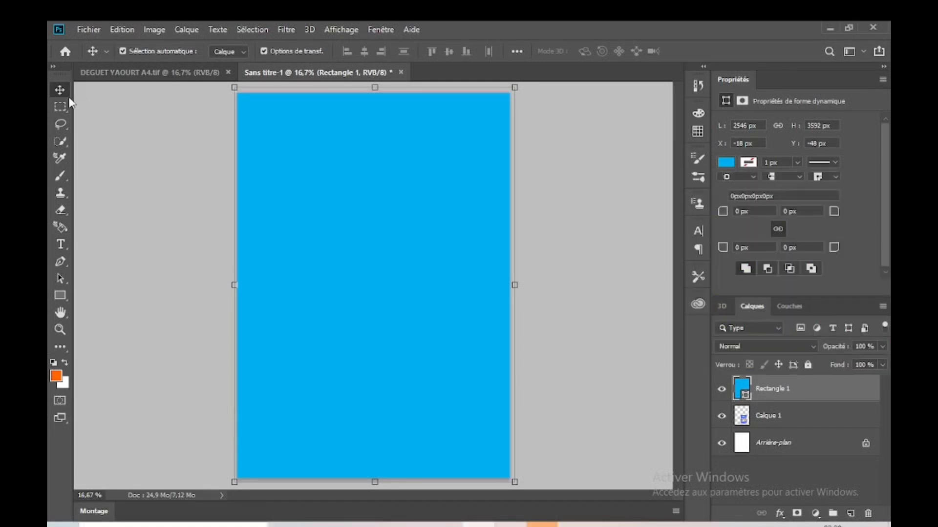
Step: Place the Rectangle 1 layer below Calque 1 so the reference flyer lies in front of the background
left_click(596, 299)
left_click_drag(767, 397, 785, 425)
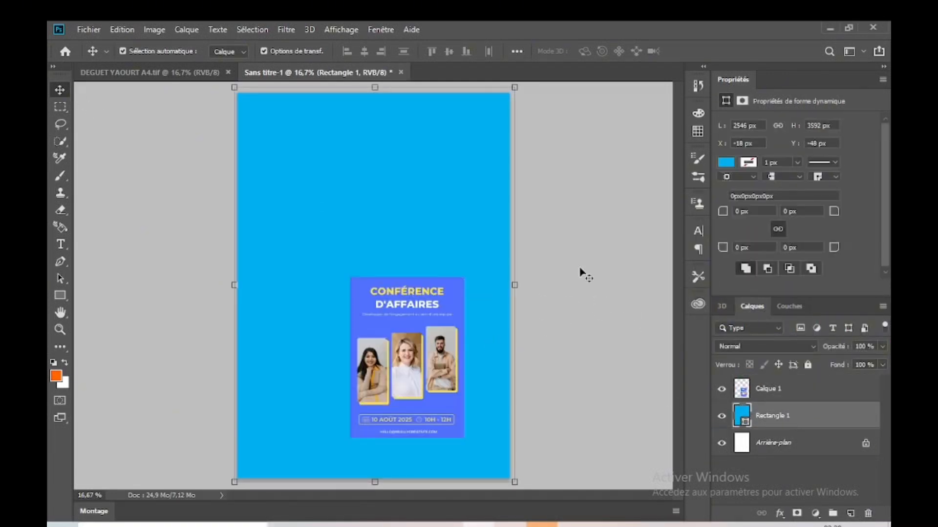
left_click(438, 376)
left_click(586, 331)
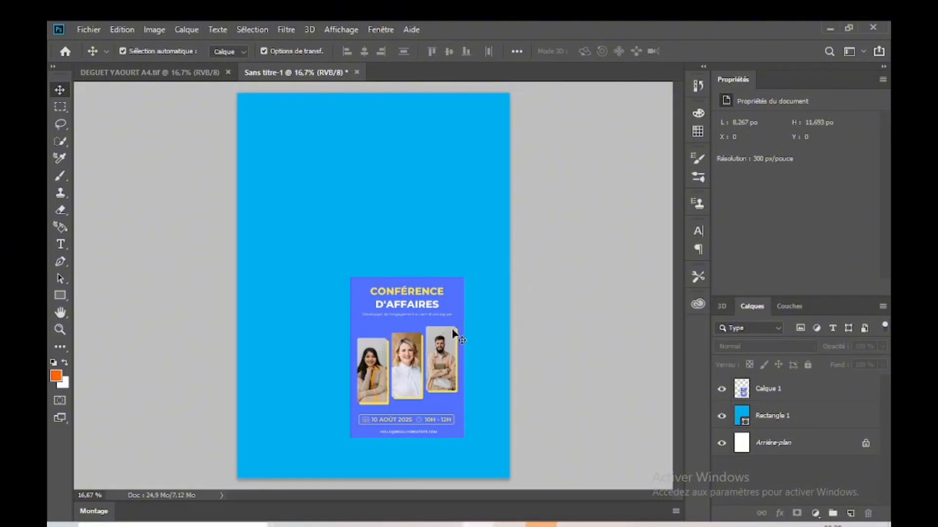
left_click(463, 305)
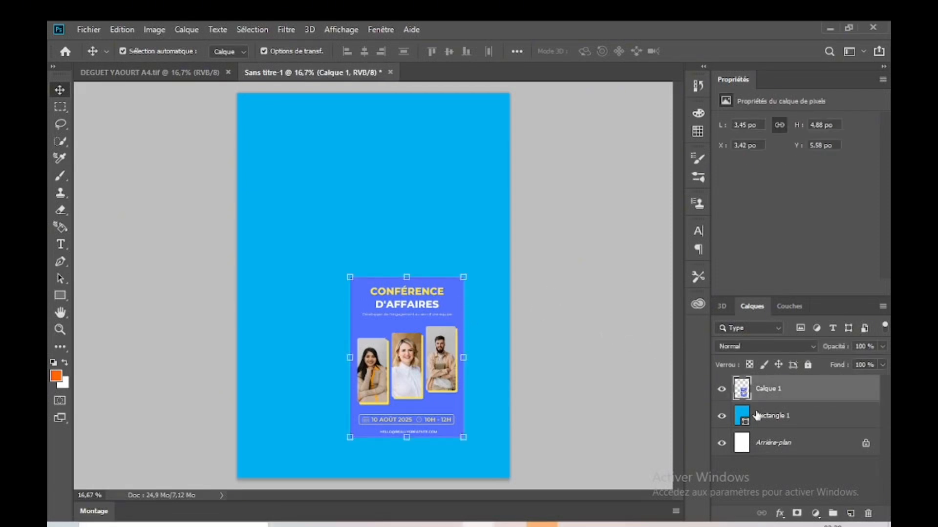
left_click(614, 373)
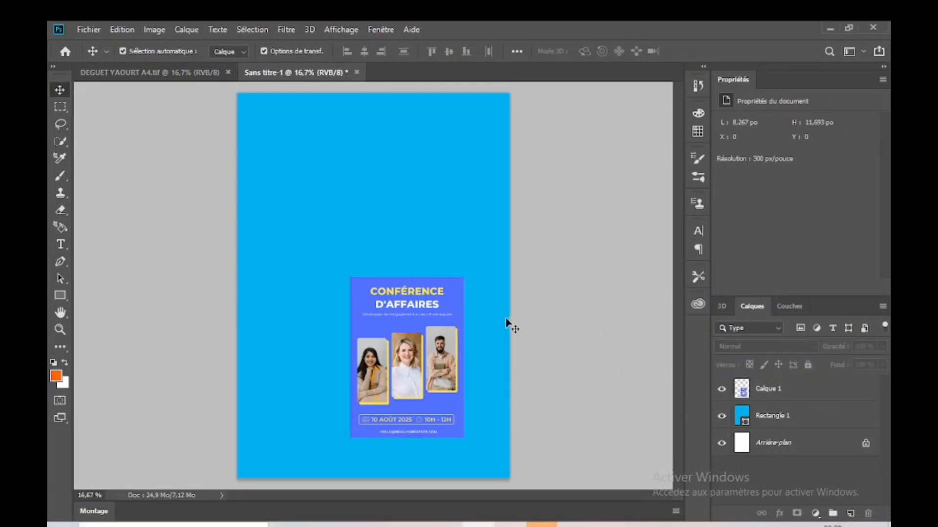
Step: Give Rectangle 1 a Color Overlay in 6666ff, sampled from the blue background of the reference flyer, at 100% opacity
left_click(788, 422)
left_click(780, 514)
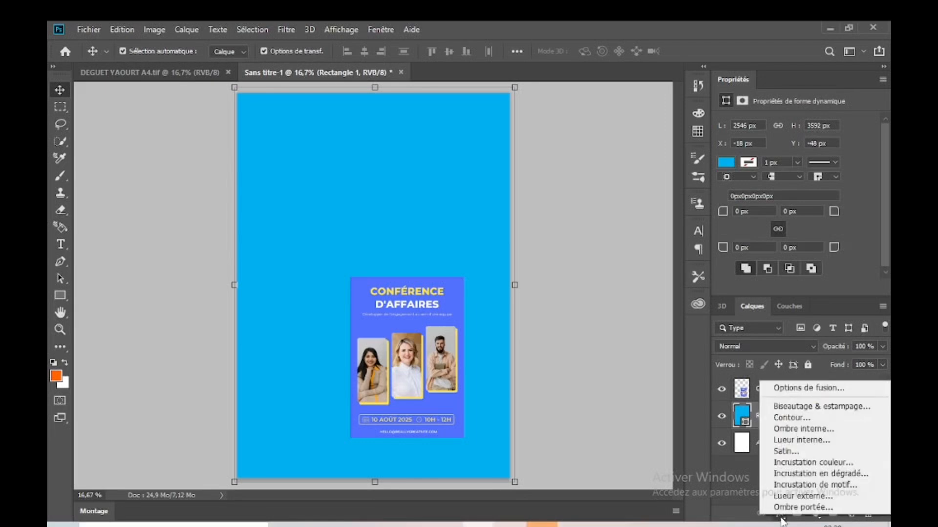
left_click(794, 463)
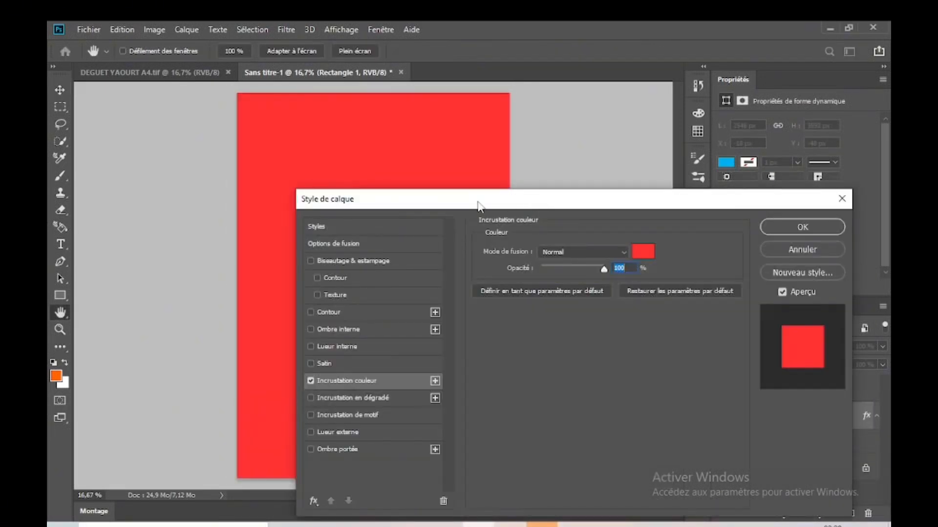
left_click_drag(477, 205, 713, 175)
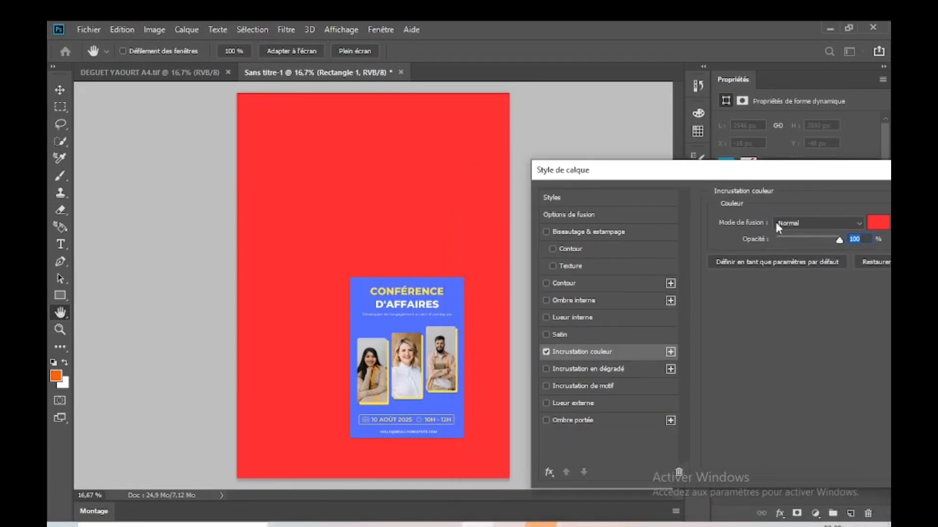
left_click(877, 223)
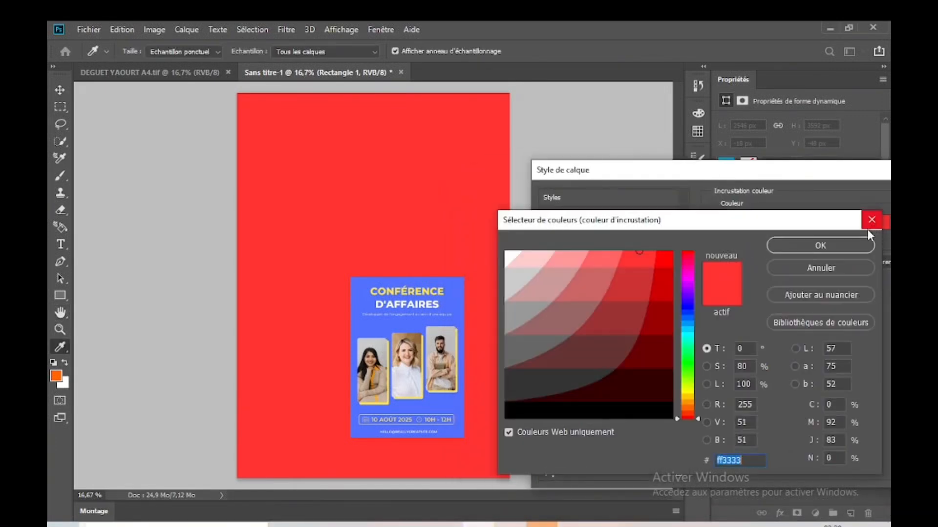
left_click(385, 325)
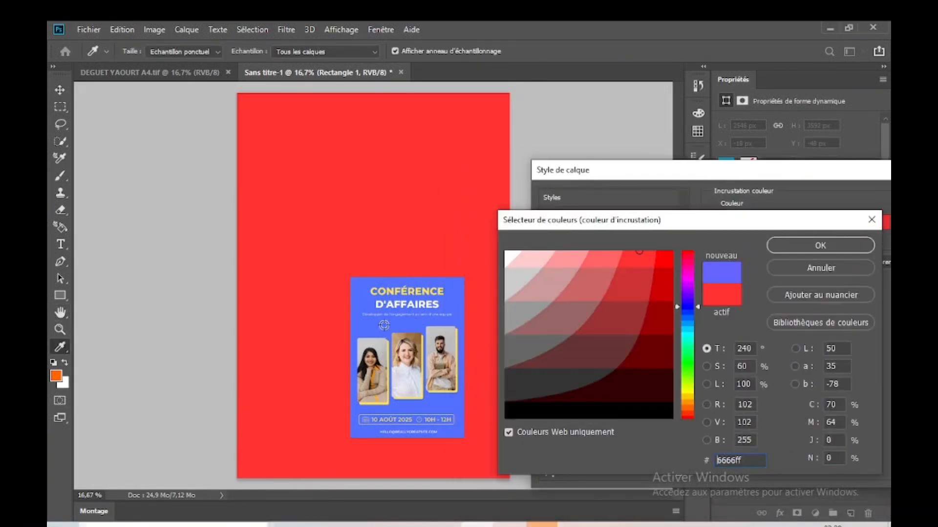
left_click(384, 325)
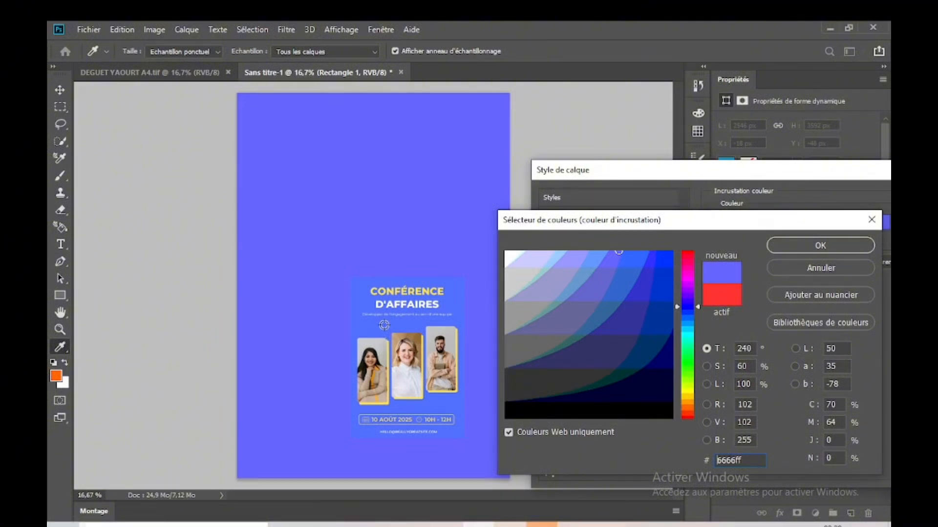
left_click(798, 247)
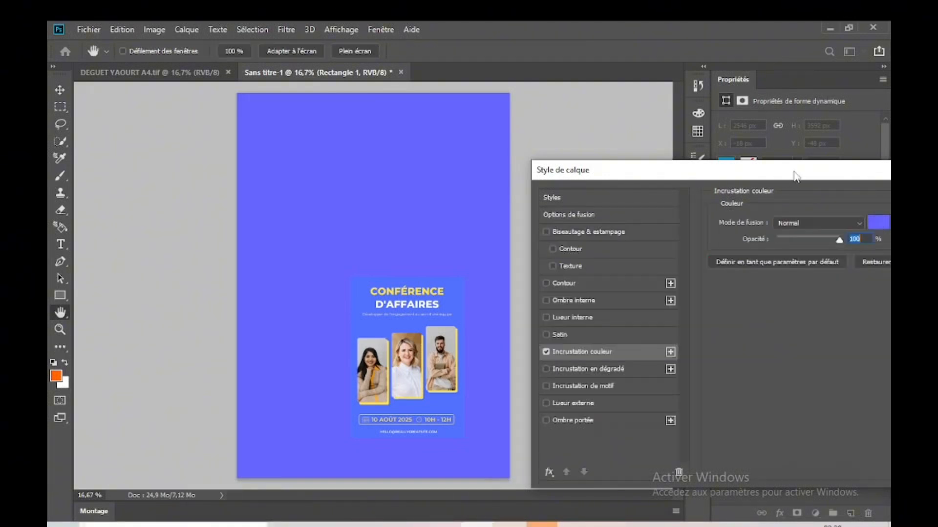
key("Return")
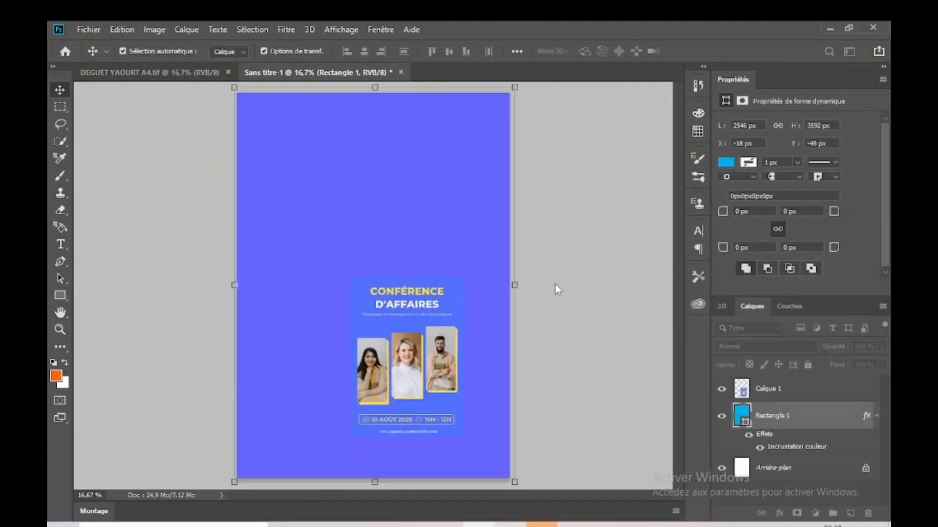
Step: Move the reference flyer slightly down and right to about X 3.7 in, Y 5.83 in
left_click(458, 305)
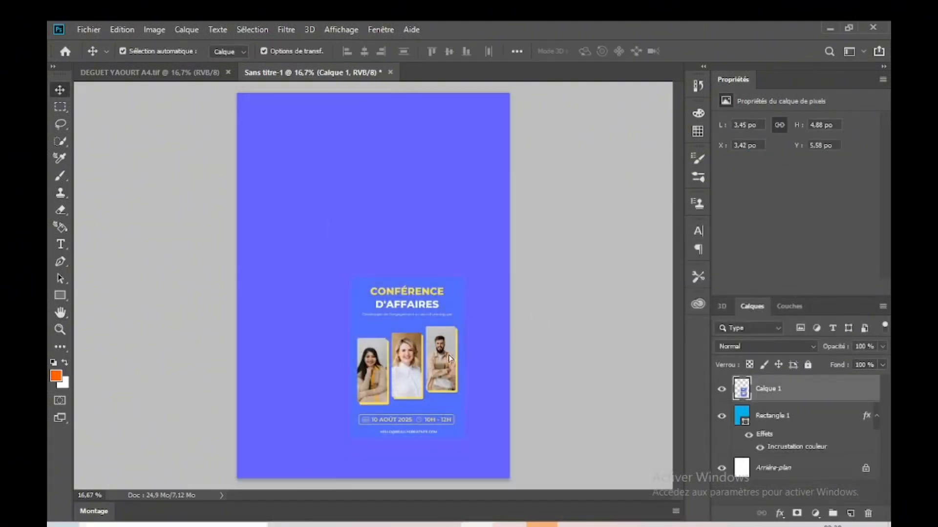
left_click_drag(446, 352, 455, 360)
left_click(540, 245)
left_click(457, 345)
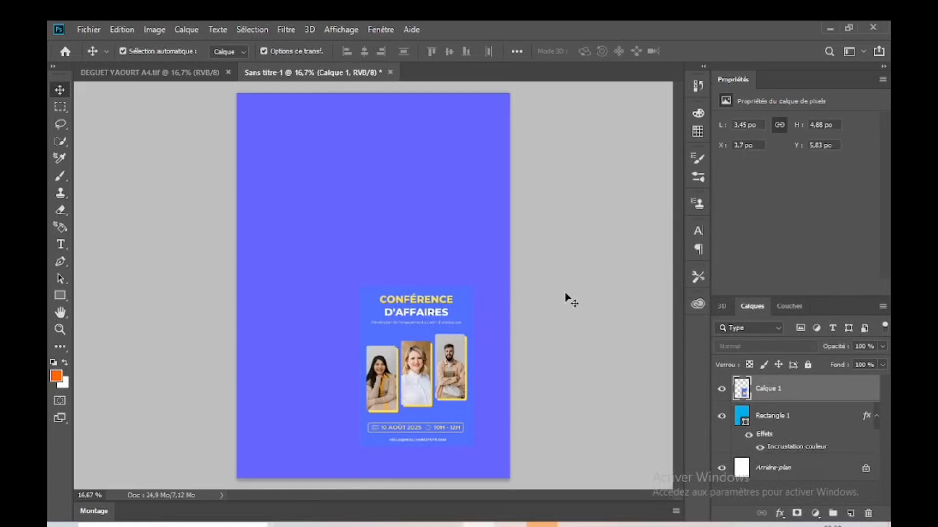
left_click(565, 293)
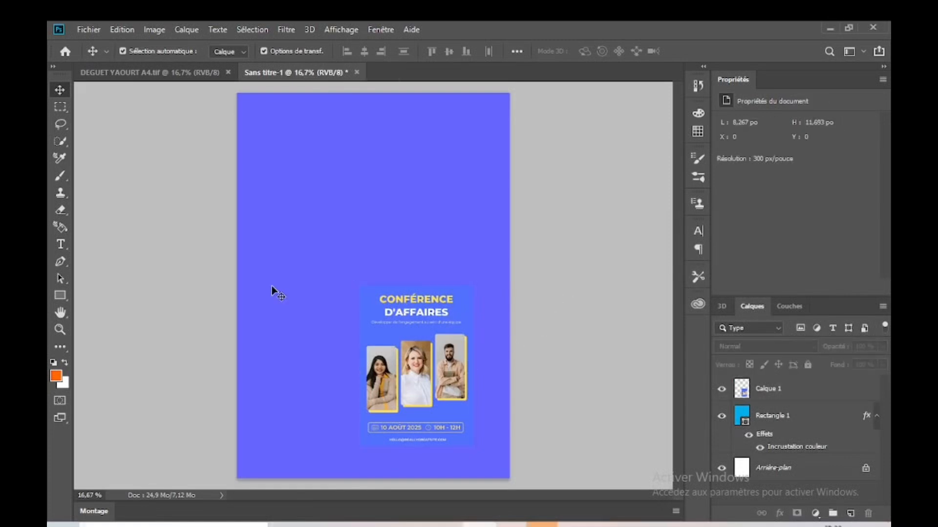
Step: Add the white title text "CONFERENCE" in Franklin Gothic Heavy, 72 pt, near the top of the page
left_click(61, 244)
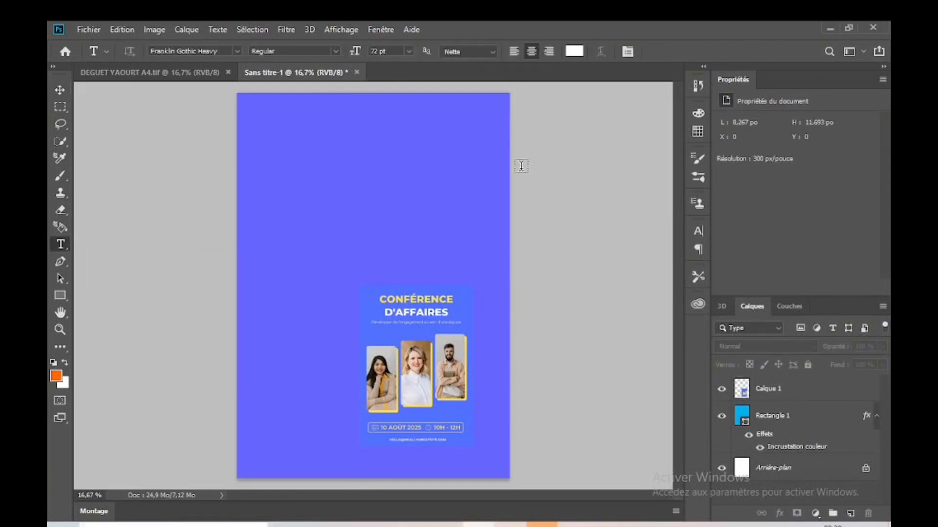
left_click(349, 120)
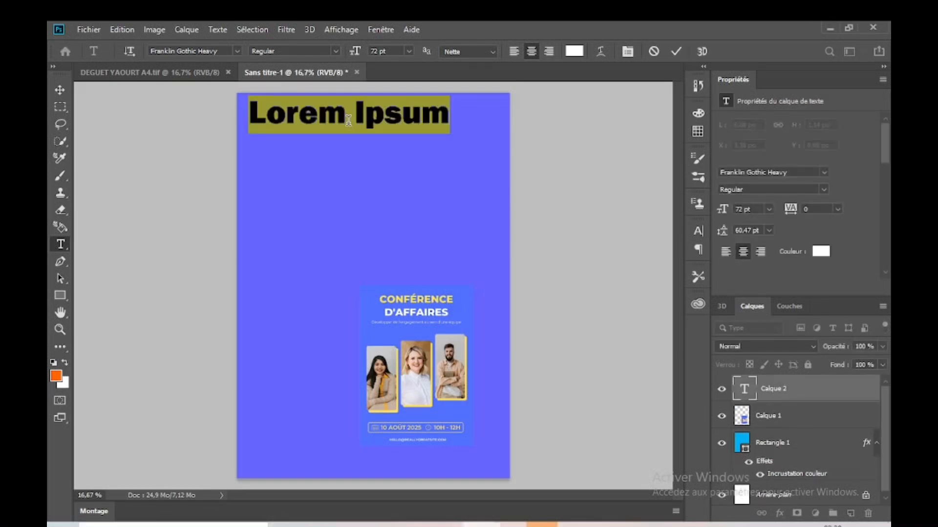
type("CO")
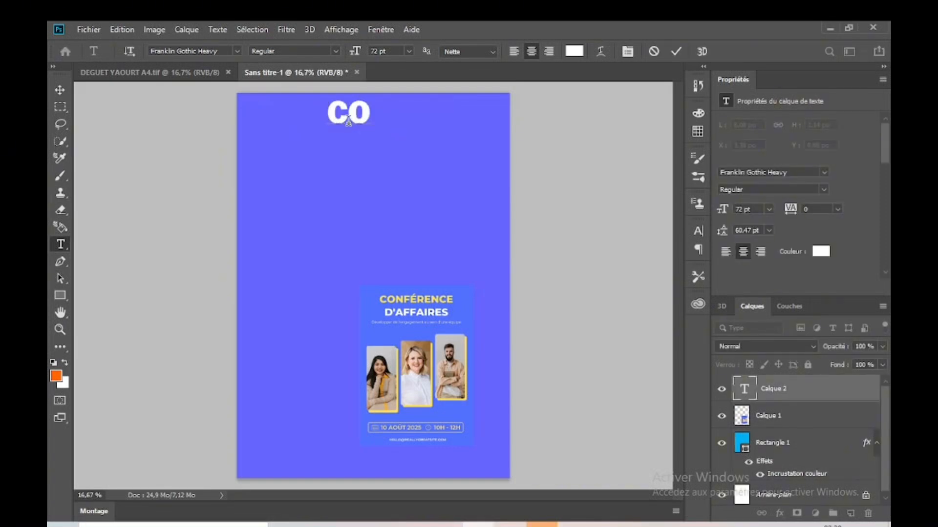
type("NF")
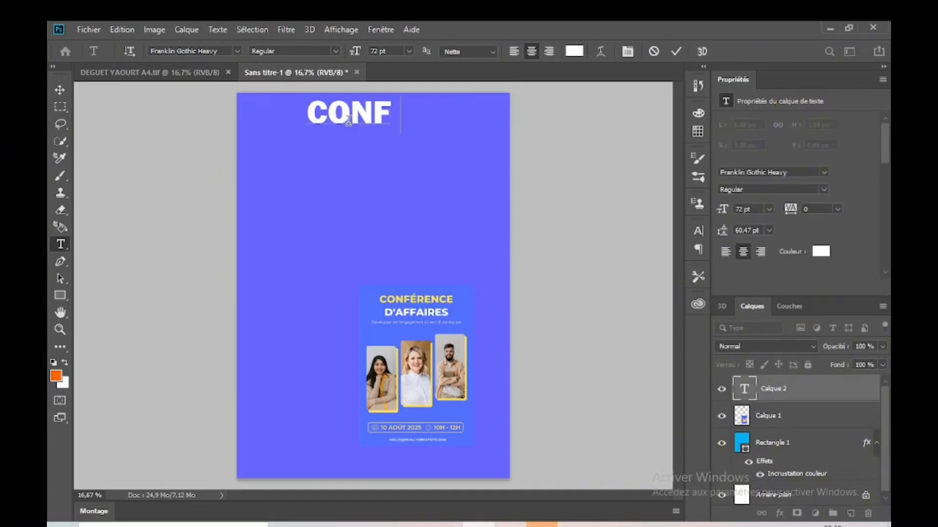
type("ER")
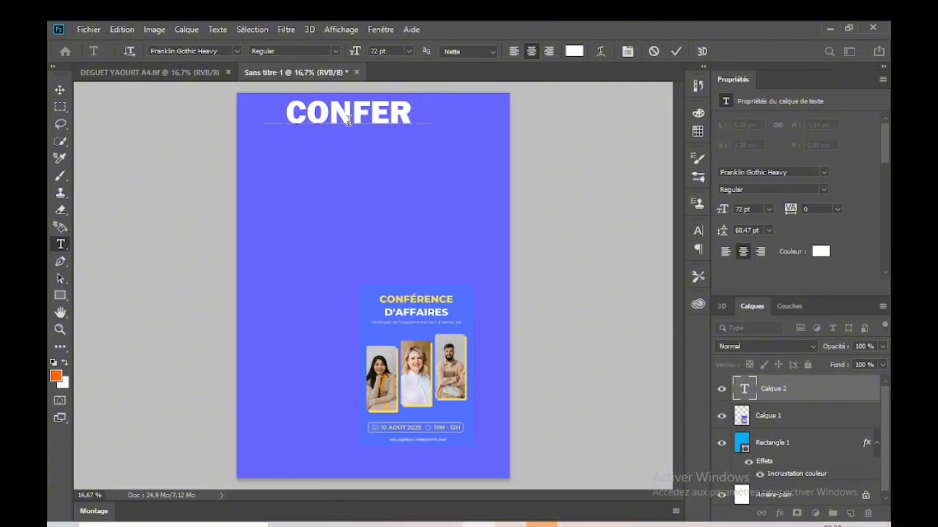
type("ENCE")
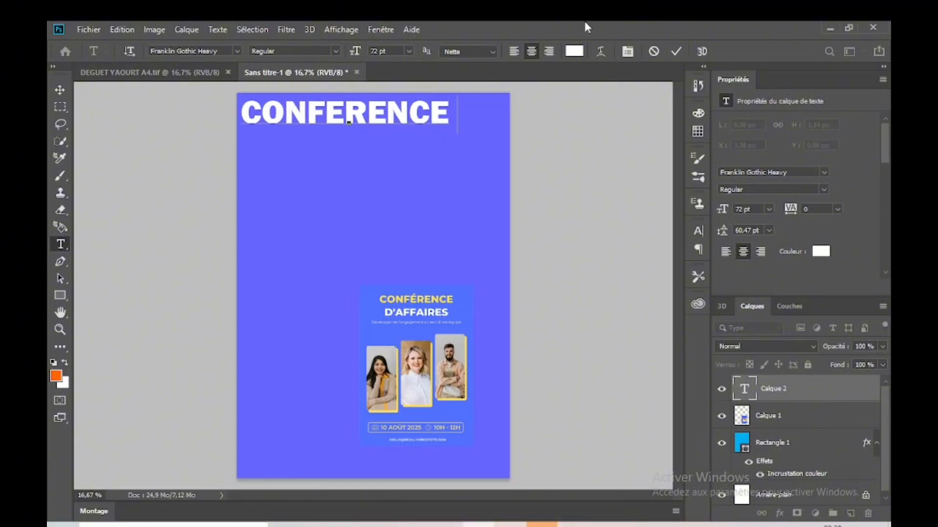
left_click(675, 51)
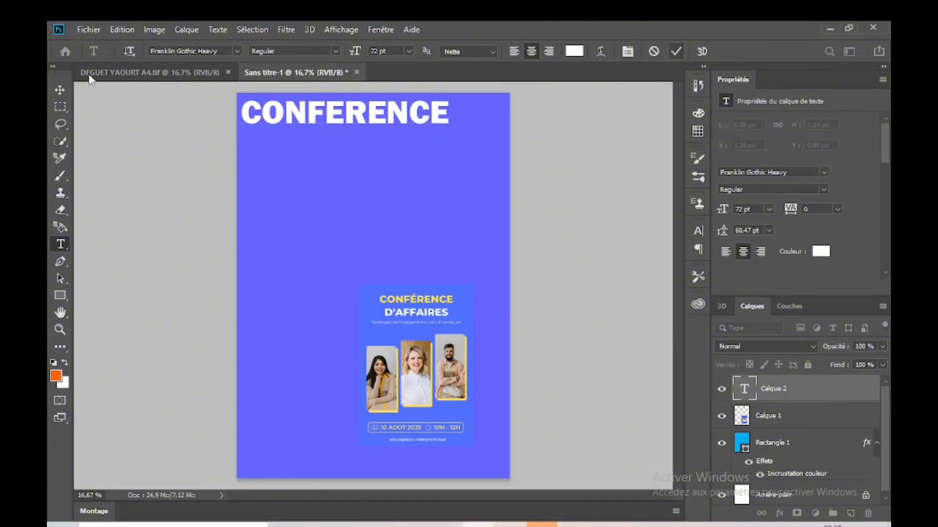
Step: Move the CONFERENCE title to about X 1.02 in, Y 0.41 in, roughly centred across the page, and keep it selected
left_click(59, 89)
left_click_drag(383, 120, 413, 131)
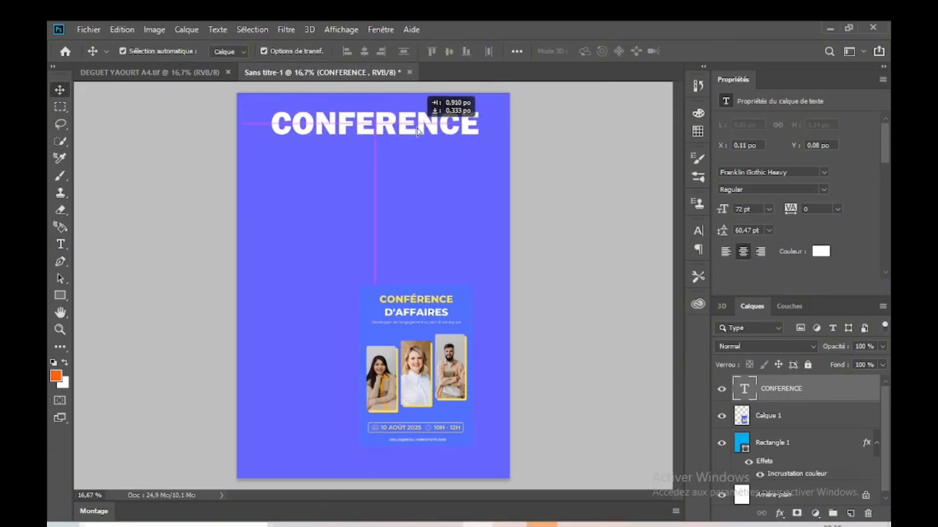
left_click(573, 188)
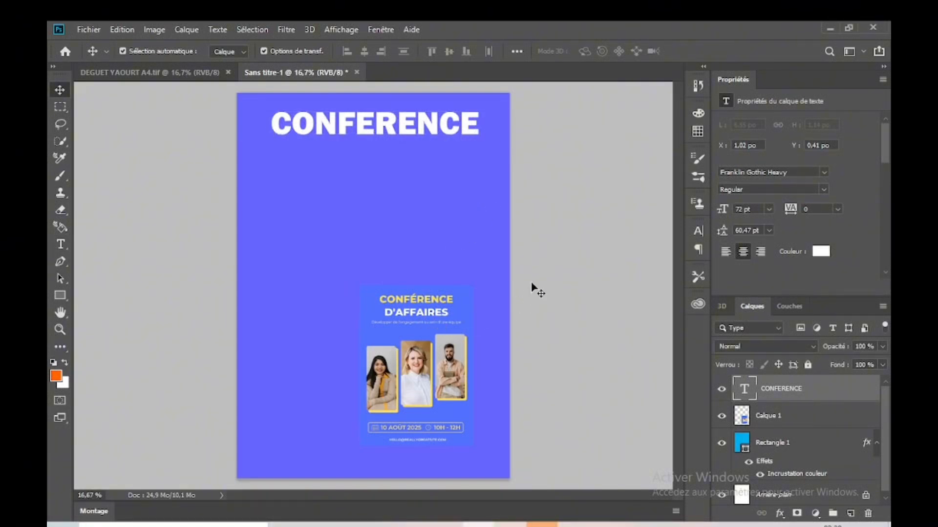
left_click(447, 312)
left_click(439, 126)
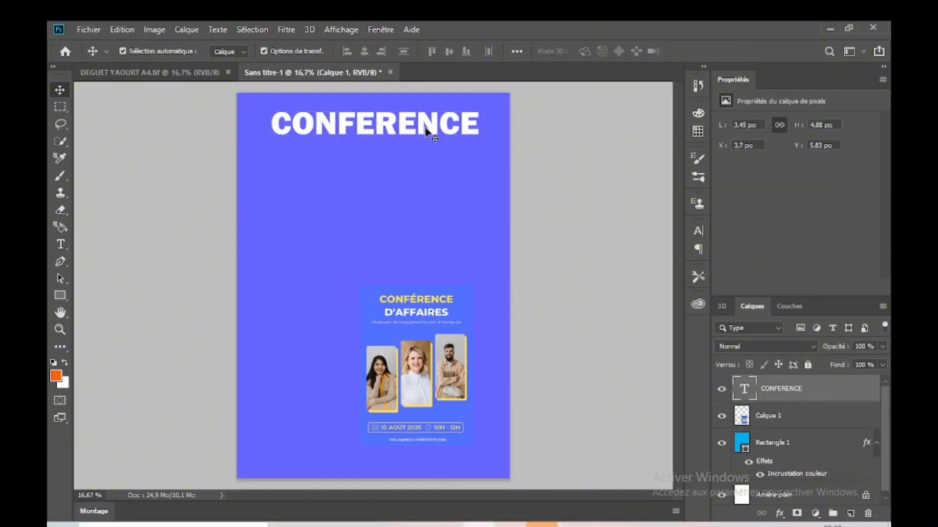
Step: Give the CONFERENCE title a Color Overlay in yellow ffff33 with Normal blending at 100% opacity
left_click(551, 160)
left_click(427, 122)
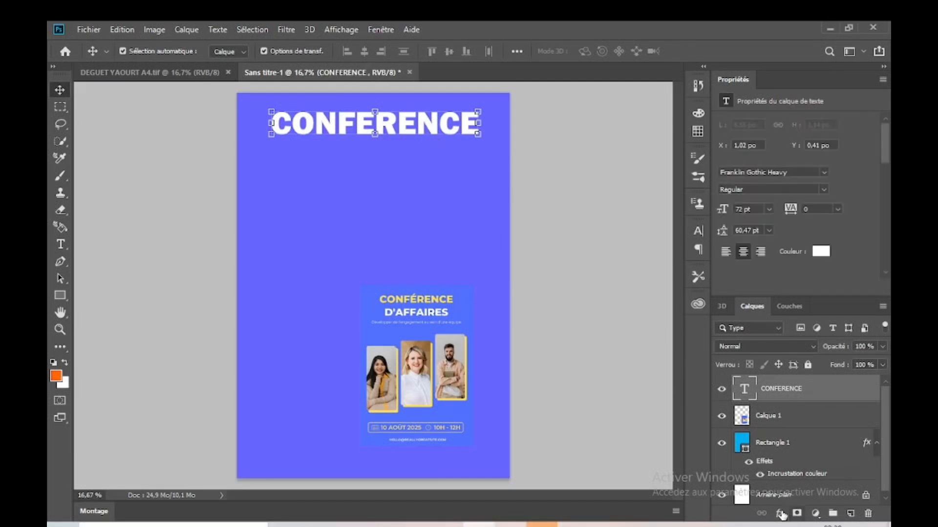
left_click(781, 513)
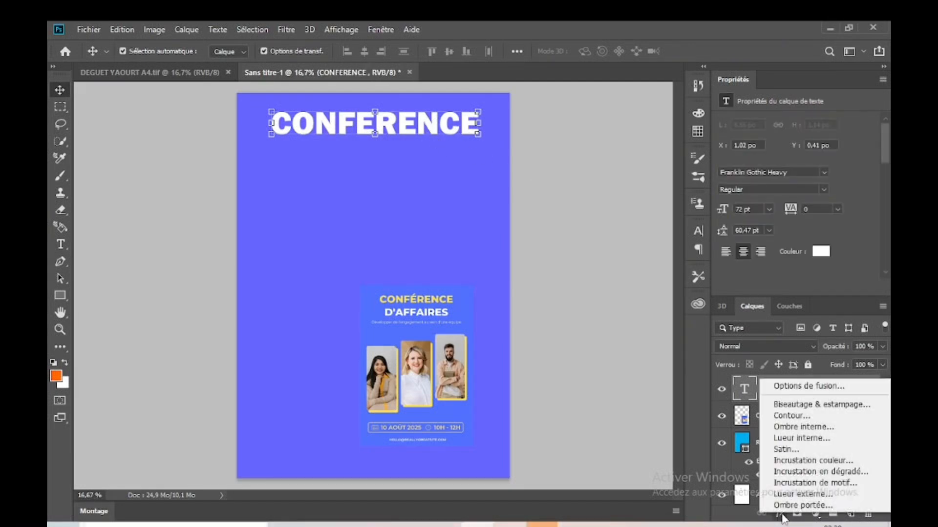
left_click(791, 461)
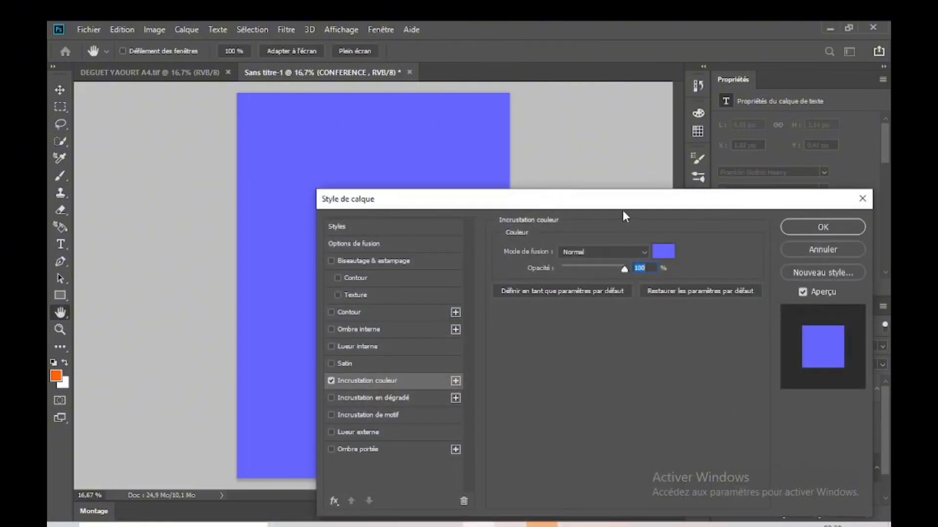
left_click_drag(623, 204, 788, 165)
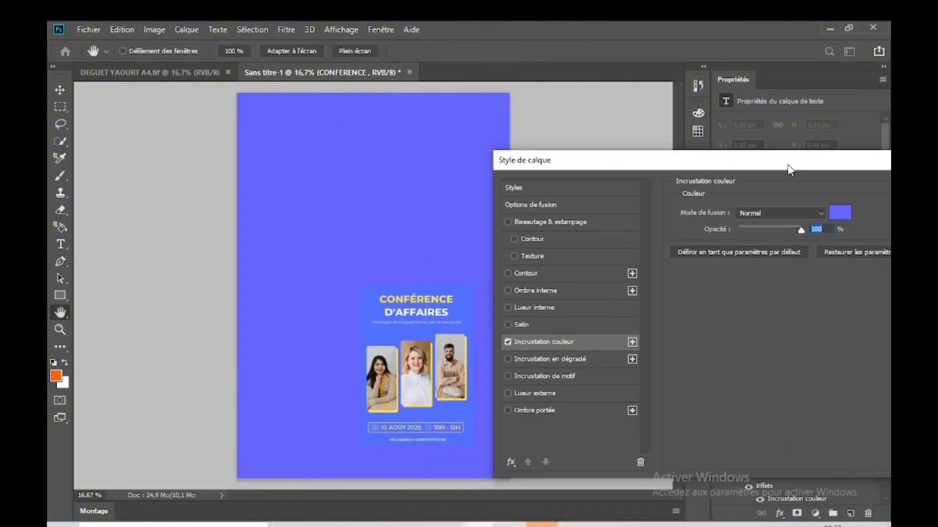
left_click(839, 213)
left_click(689, 397)
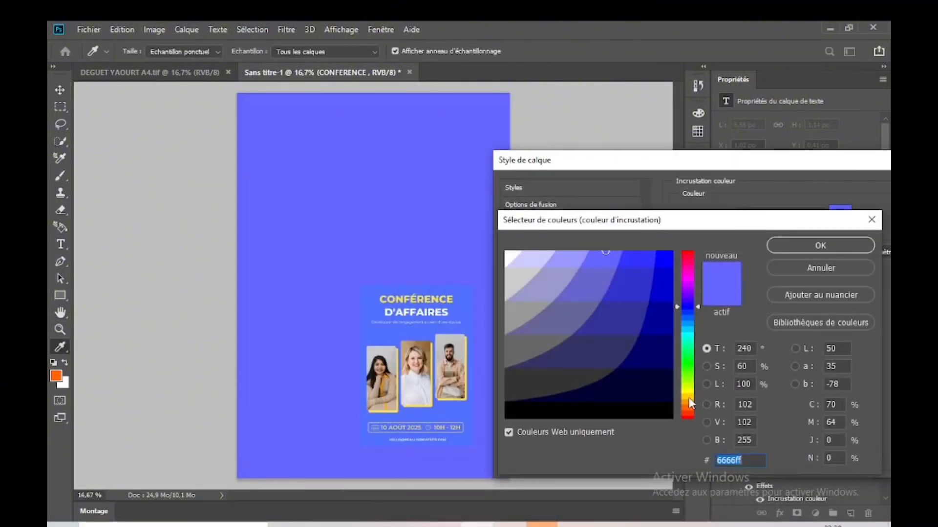
left_click(658, 263)
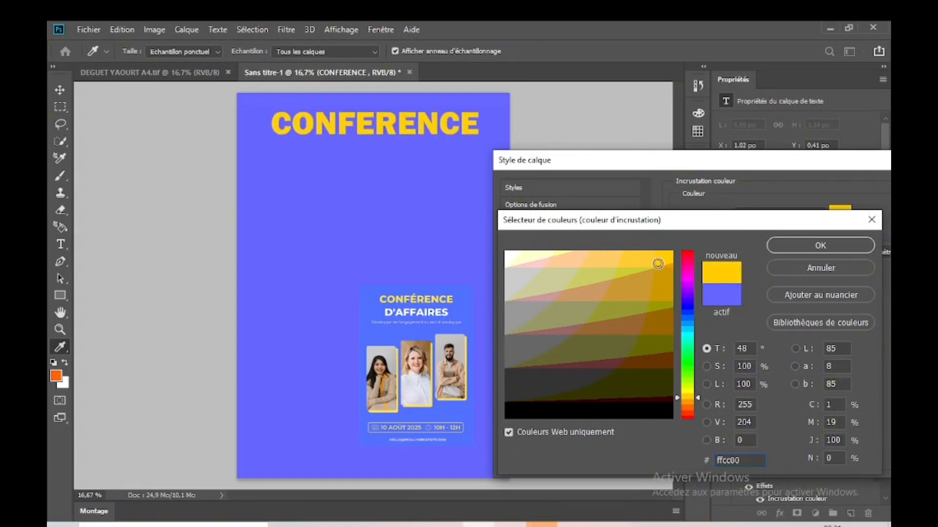
left_click_drag(658, 263, 660, 259)
left_click(688, 394)
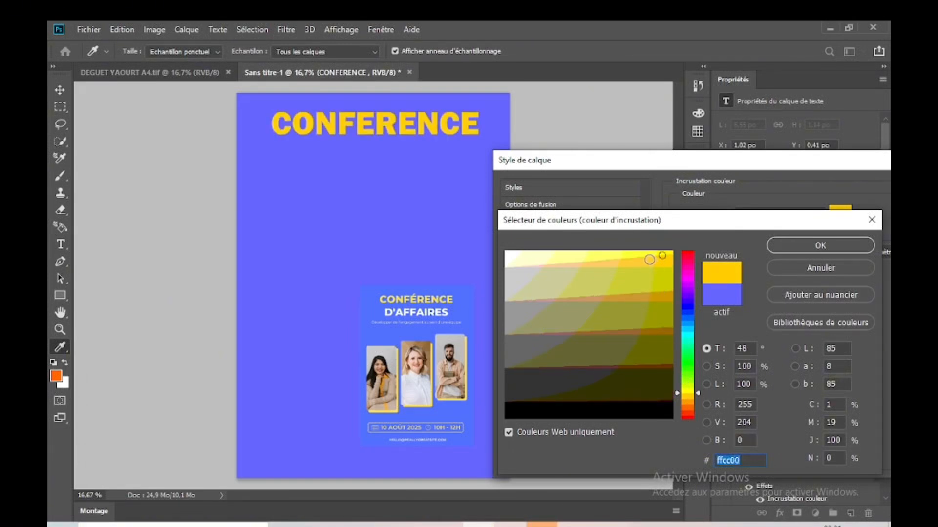
left_click(647, 252)
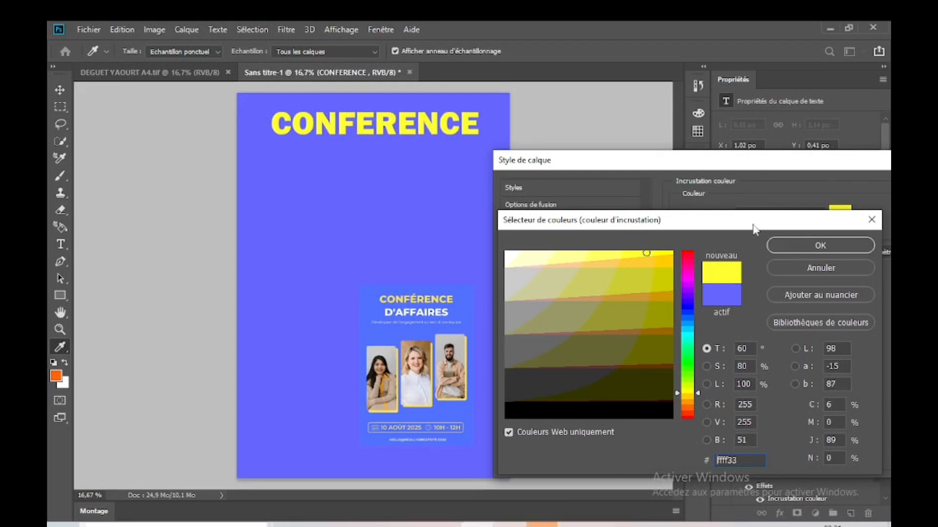
left_click(789, 247)
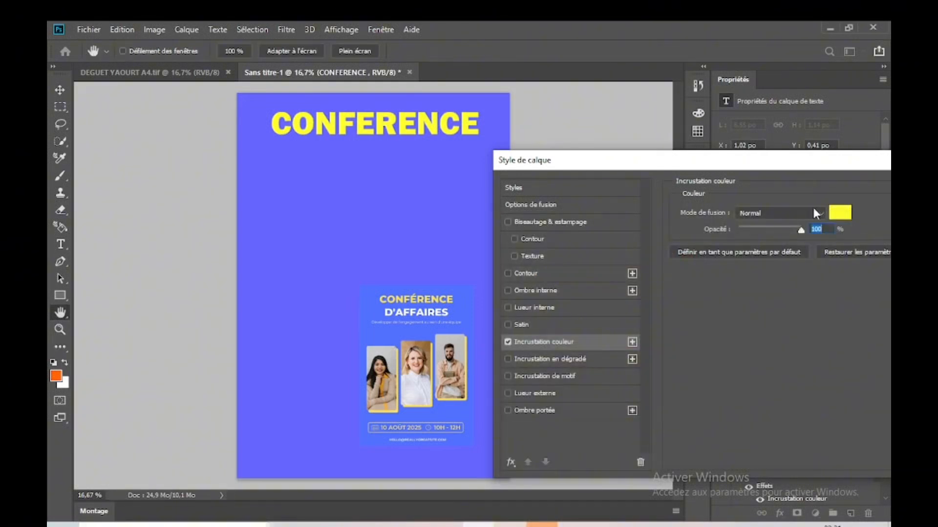
left_click_drag(801, 169, 714, 198)
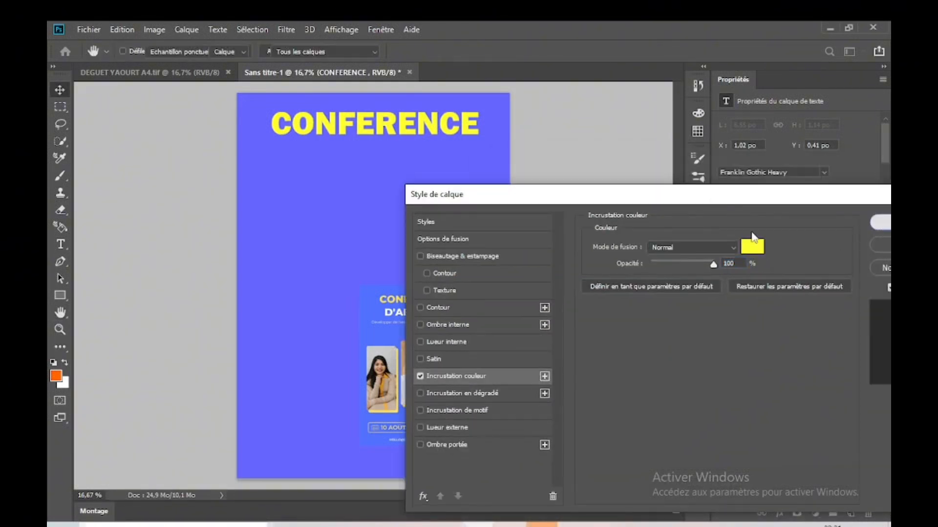
left_click(881, 218)
Step: Duplicate the yellow CONFERENCE title and place the copy directly below it at about X 1.02 in, Y 1.67 in
left_click(445, 137)
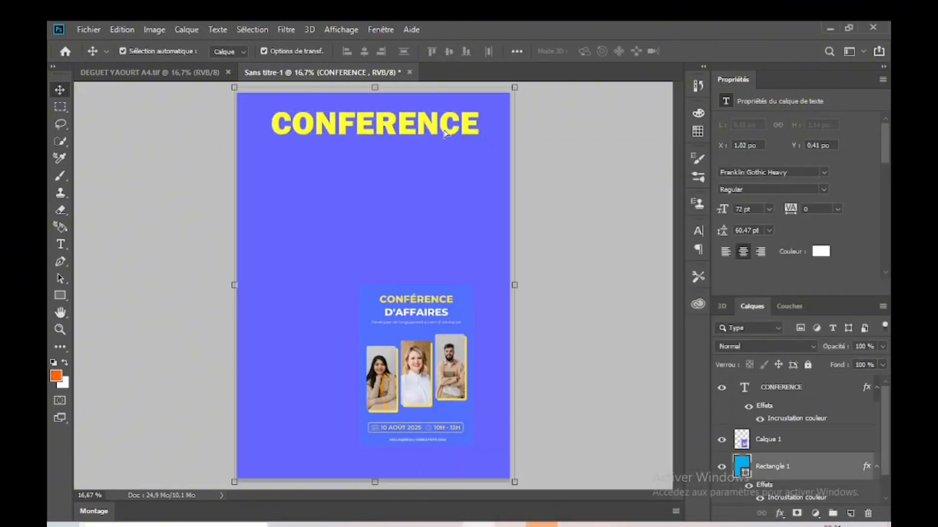
left_click(458, 134)
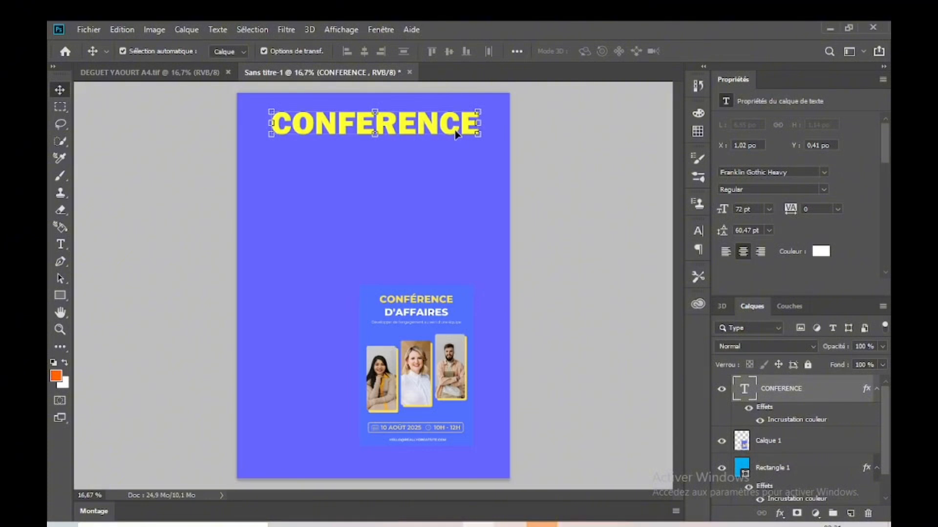
key("ctrl+j")
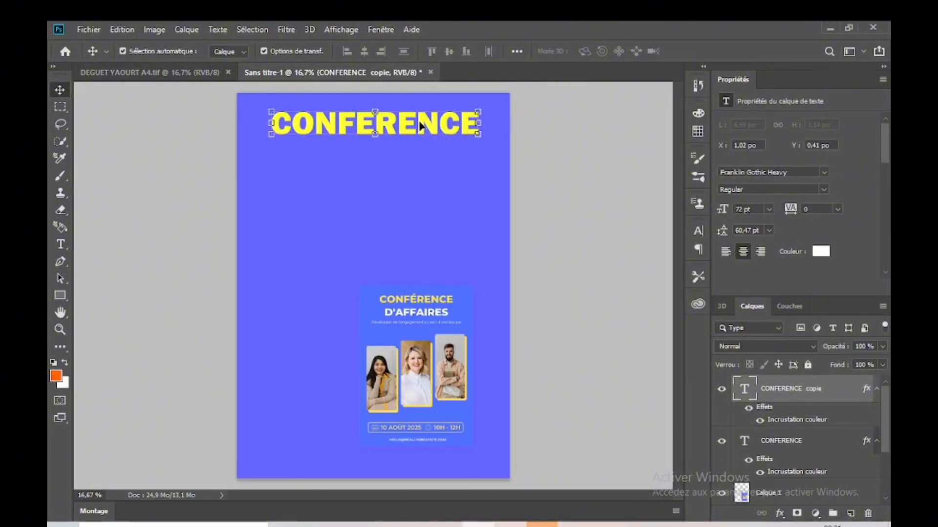
left_click_drag(420, 125, 421, 165)
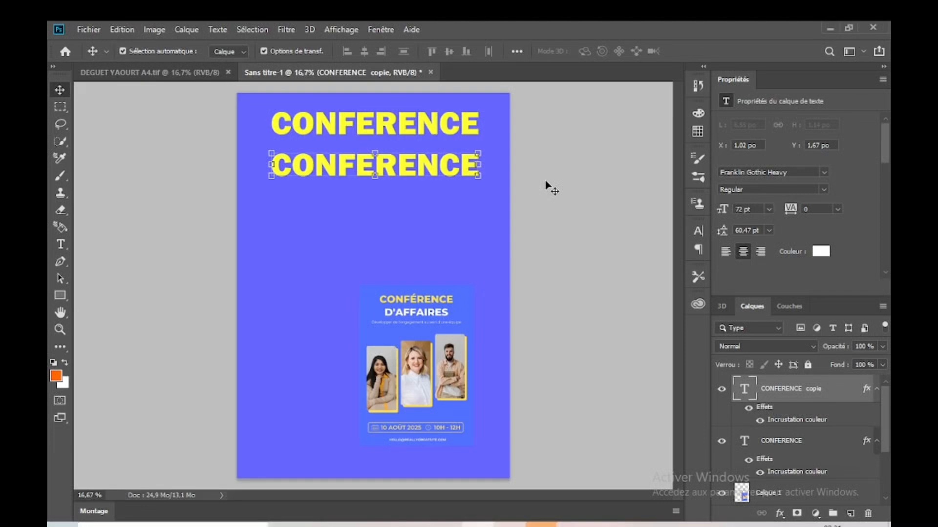
Step: Replace the text of the lower CONFERENCE copy with "D'AFFAIRES" and commit the edit
left_click(61, 244)
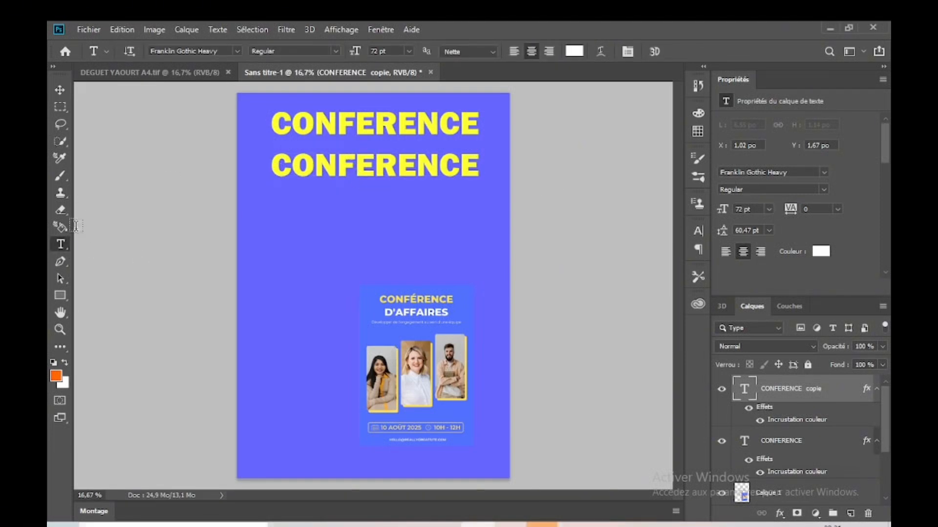
left_click(355, 165)
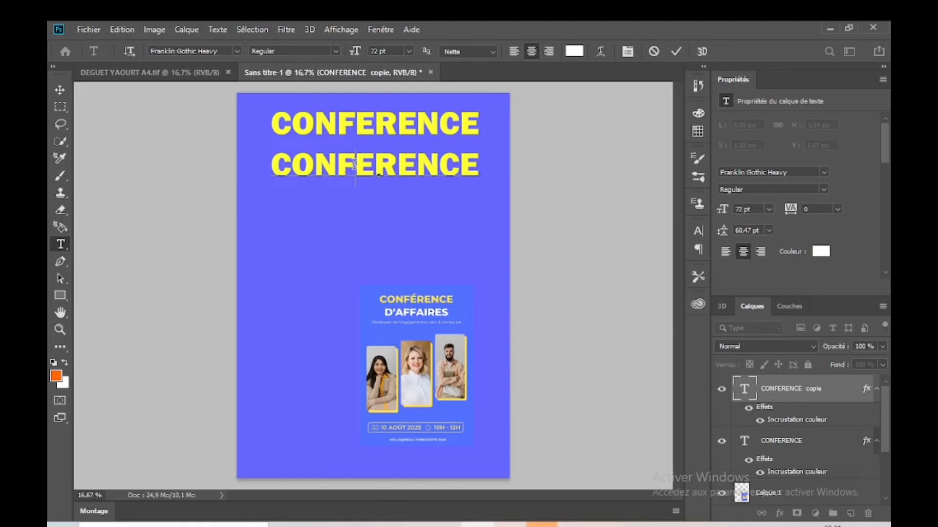
double_click(356, 168)
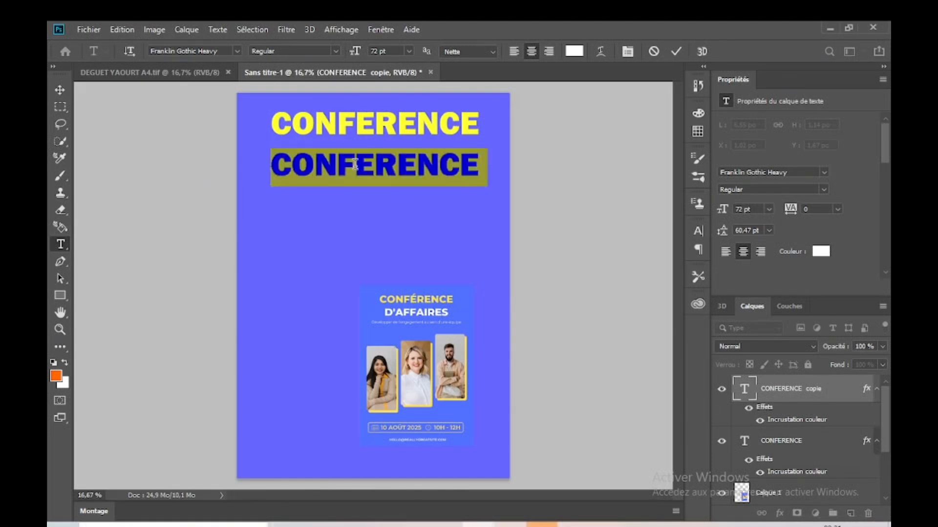
type("D")
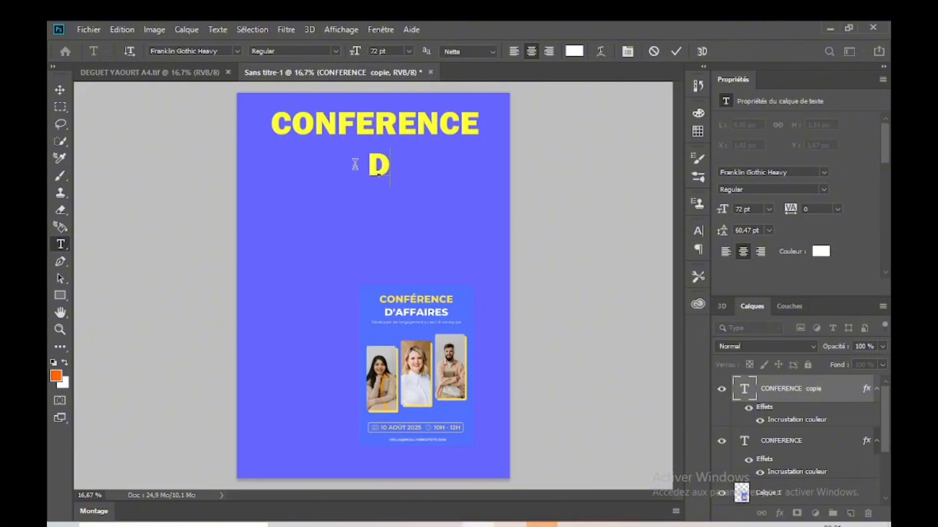
type("'")
type("A")
type("FF")
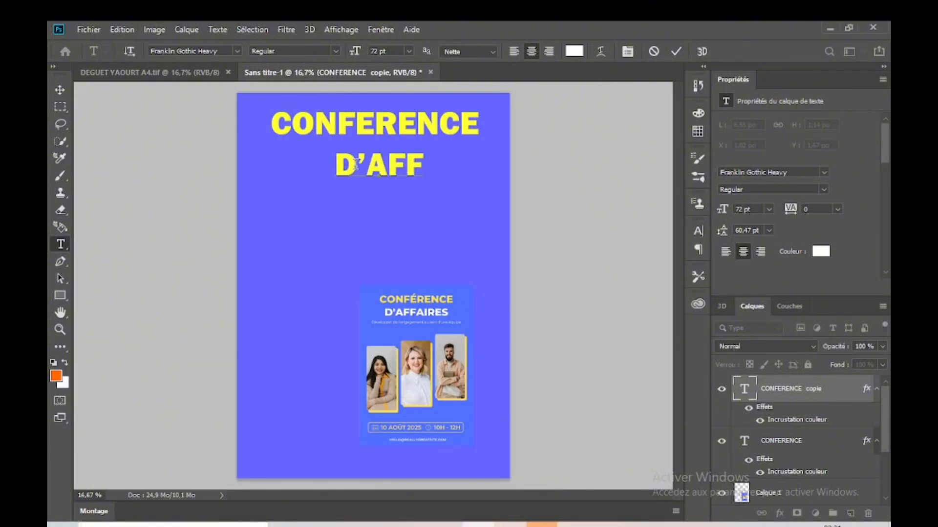
type("AIRES")
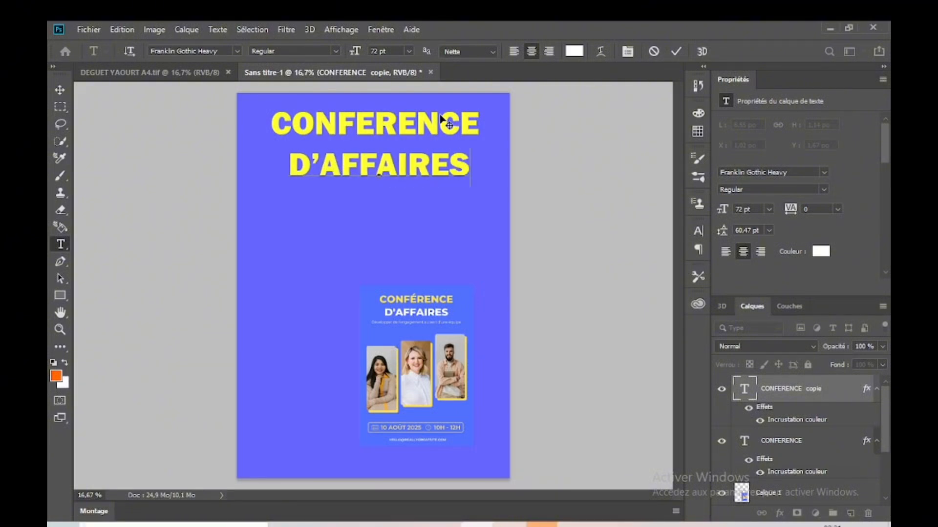
left_click(59, 90)
Step: Change the D'AFFAIRES Color Overlay to white and move the line up close under CONFERENCE, to about X 1.41 in, Y 1.33 in
left_click(781, 515)
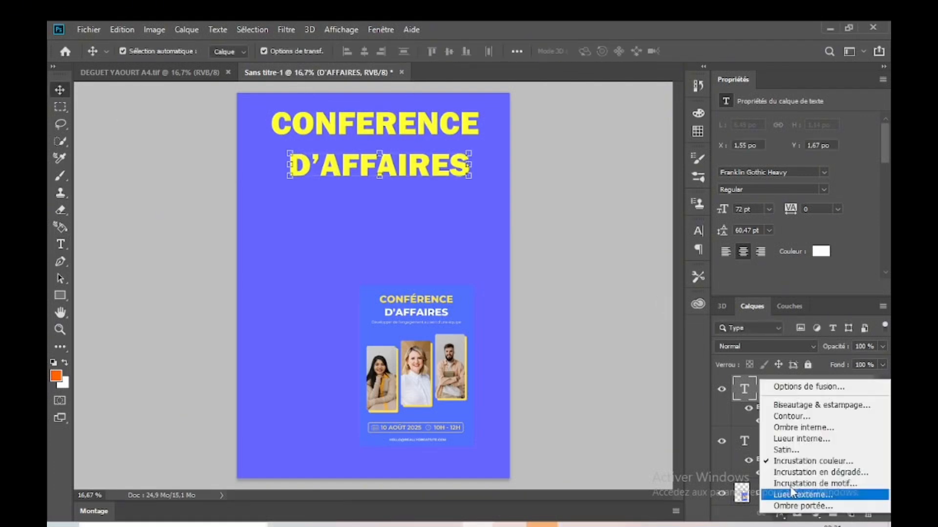
left_click(798, 461)
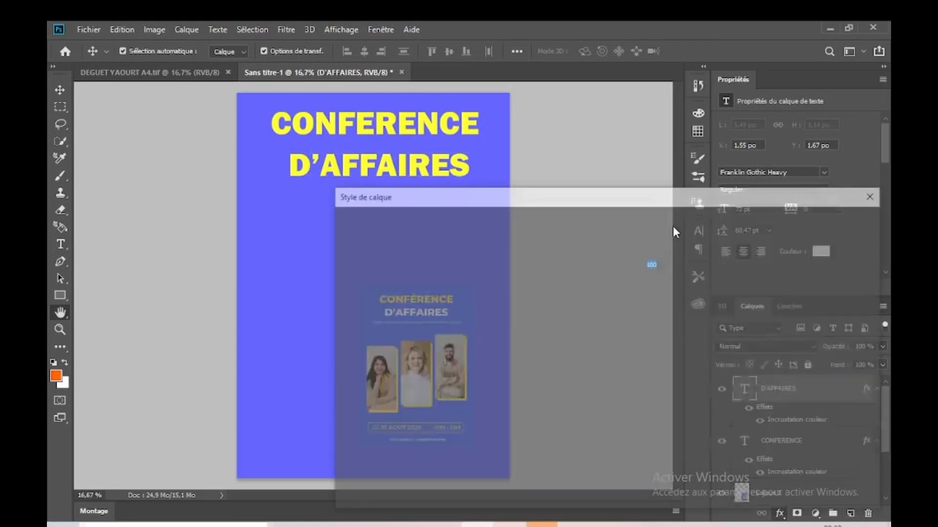
left_click(677, 247)
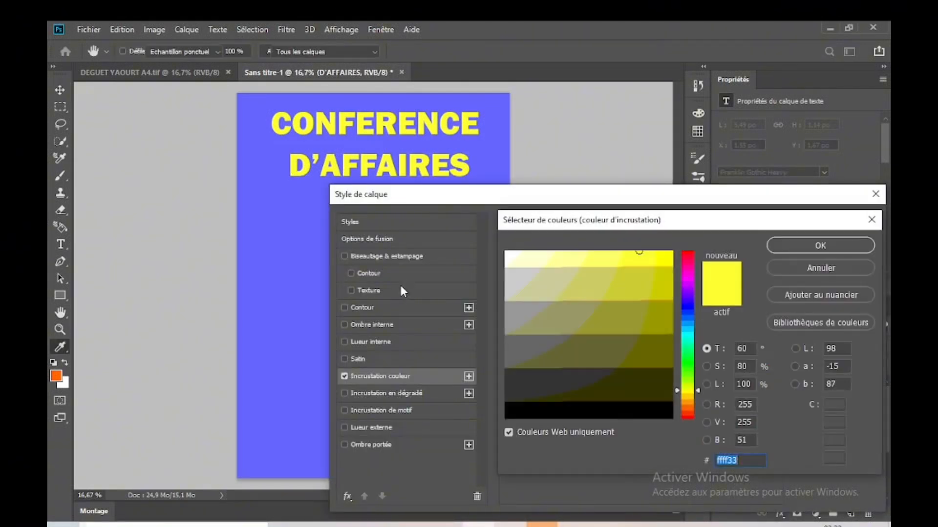
left_click(858, 244)
left_click(857, 215)
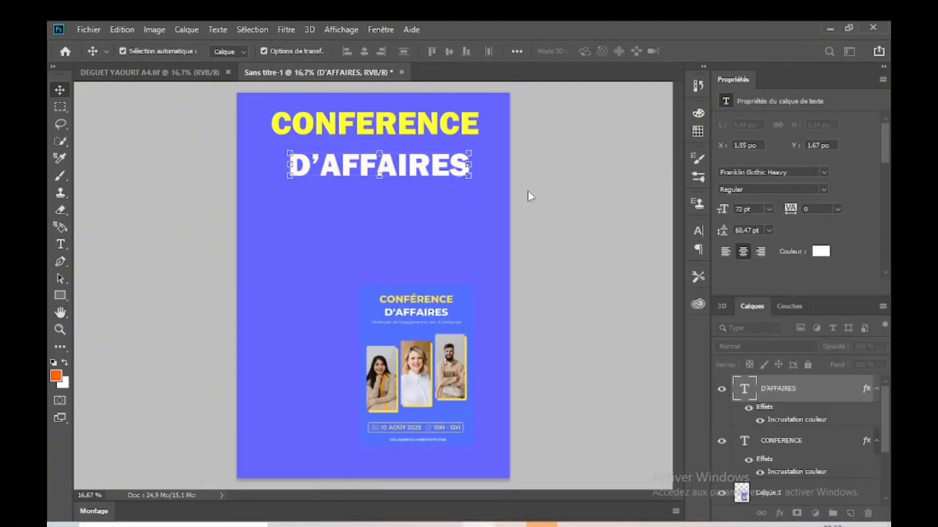
mouse_move(405, 166)
left_mouse_down()
mouse_move(439, 162)
mouse_move(409, 159)
left_mouse_up()
Step: Centre the CONFERENCE and D'AFFAIRES titles horizontally on the page, aligning each one to a whole-canvas selection, and clear the selection
left_click(449, 121)
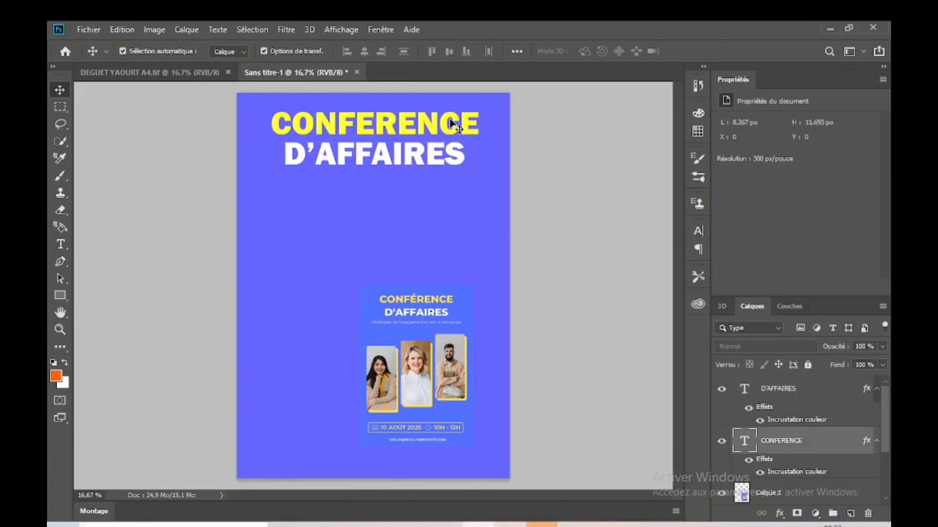
key("ctrl+a")
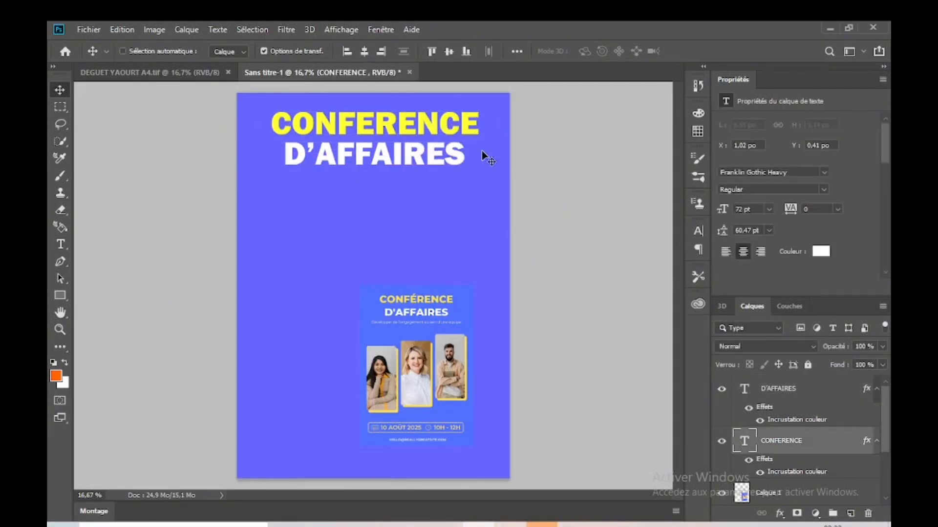
left_click(365, 55)
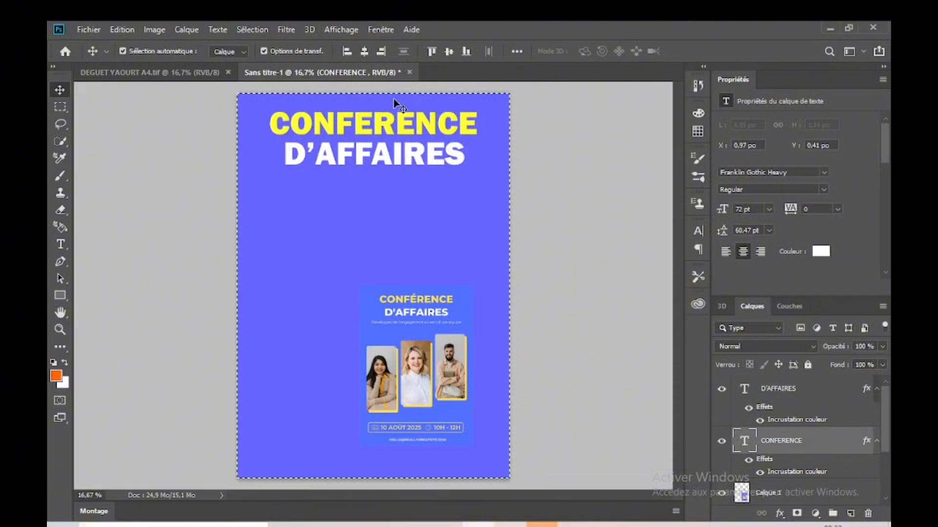
key("ctrl+d")
left_click(429, 163)
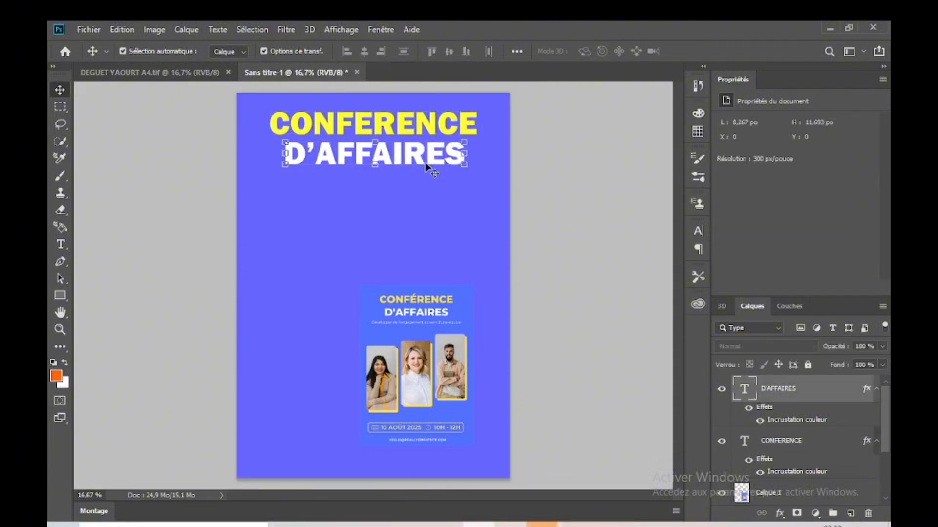
key("ctrl+a")
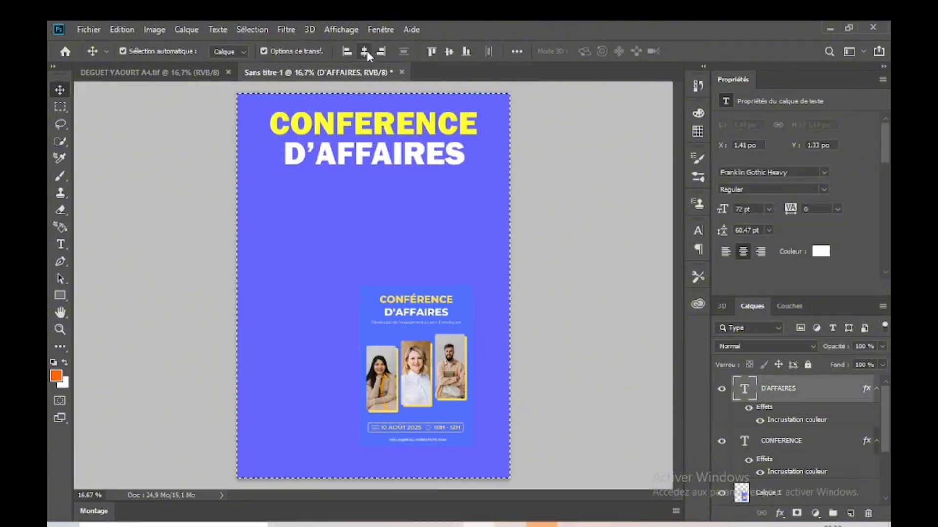
left_click(365, 52)
key("ctrl+d")
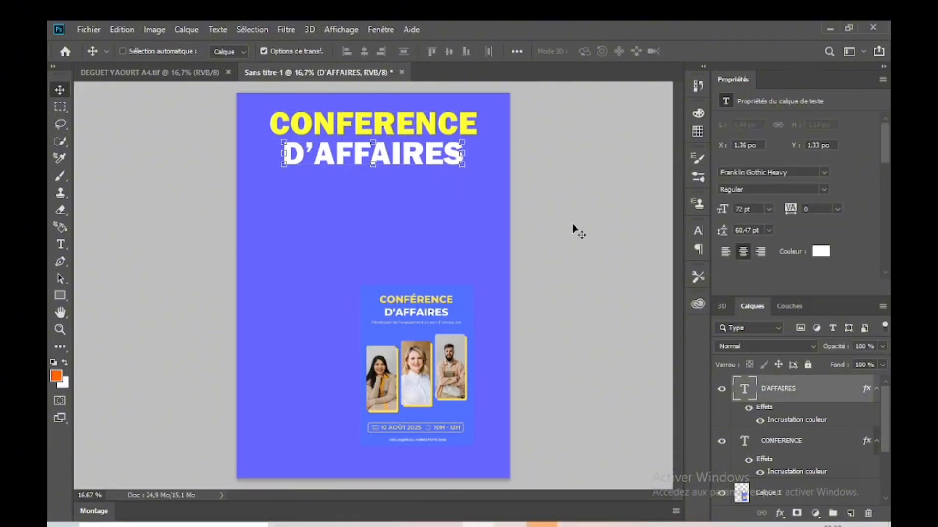
Step: Scale the reference flyer up to about 188.82% (6.52 × 9.22 in) and place it at about X 1.37 in, Y 3.71 in
left_click(426, 341, "ctrl")
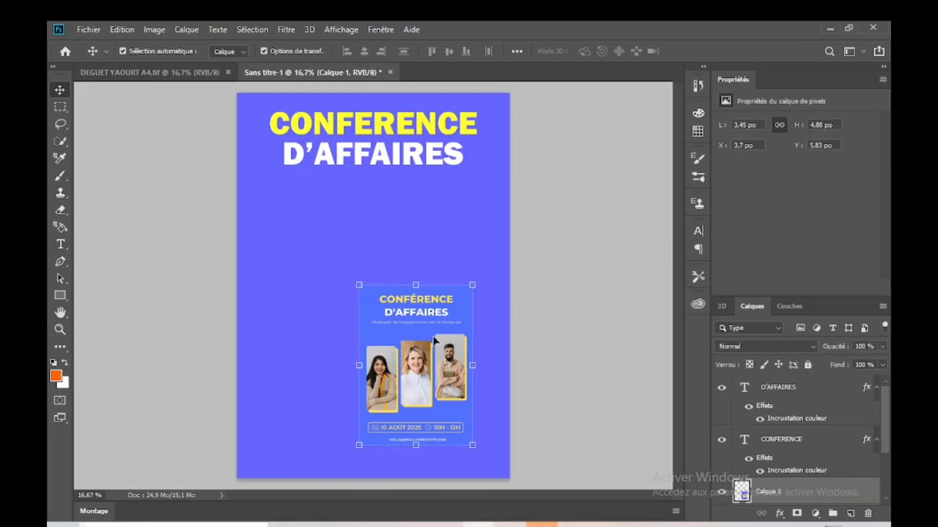
left_click_drag(474, 283, 575, 142)
left_click_drag(505, 264, 428, 336)
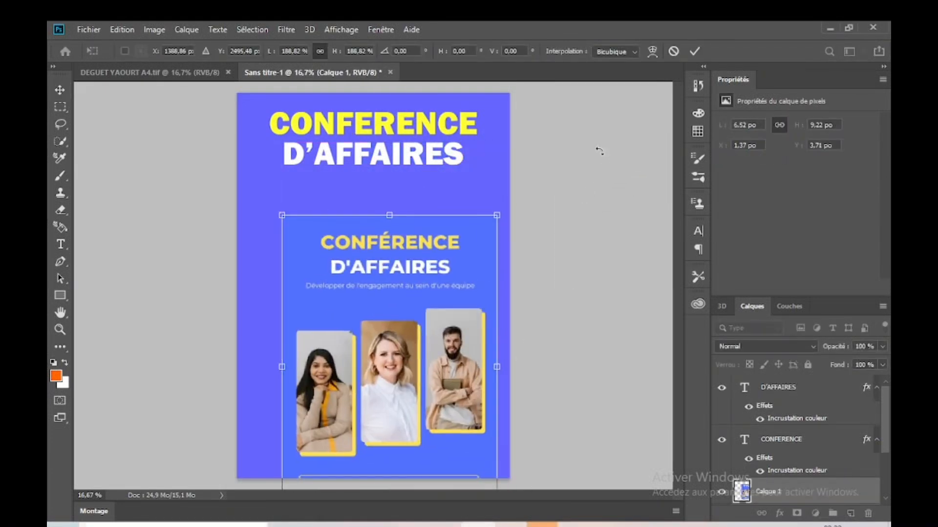
left_click(694, 51)
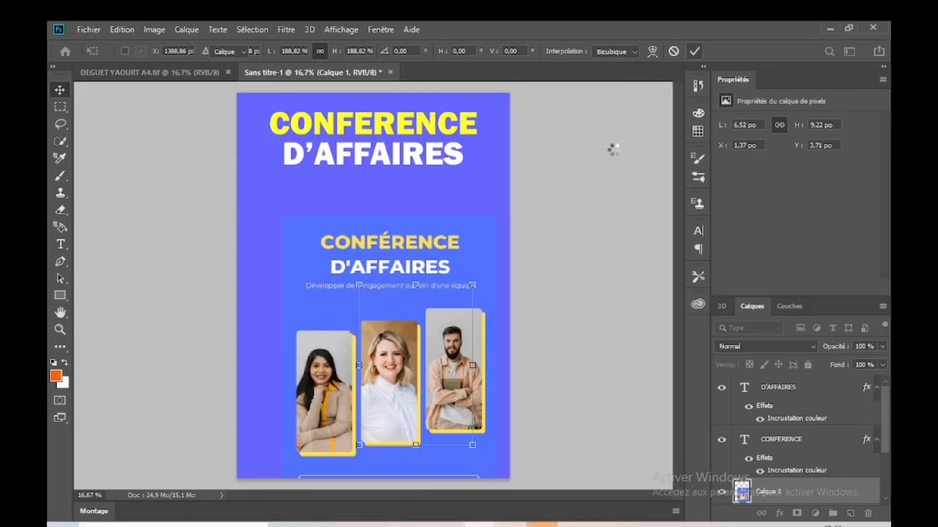
Step: Move the enlarged reference flyer further down and slightly left, leaving free space below the D'AFFAIRES title, and deselect it
left_click(547, 243)
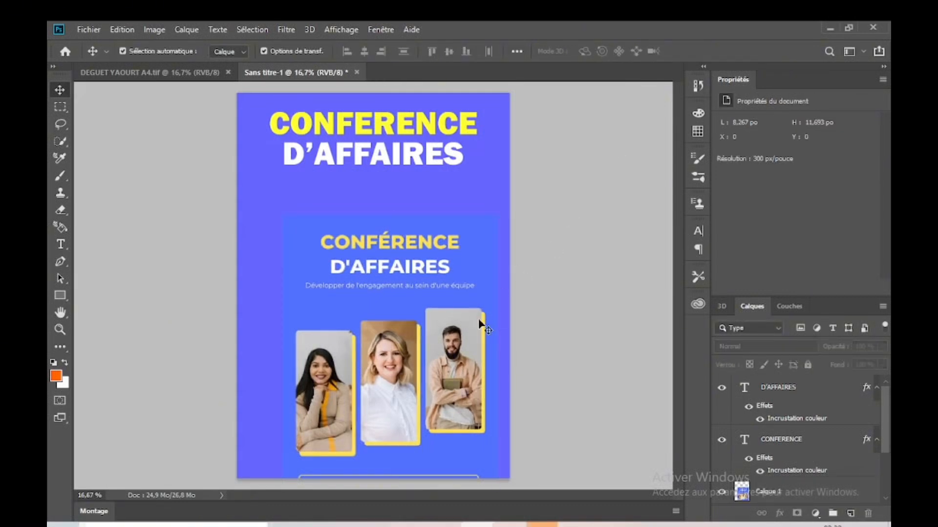
left_click_drag(472, 296, 433, 325)
left_click(544, 310)
left_click(442, 299)
left_click(547, 279)
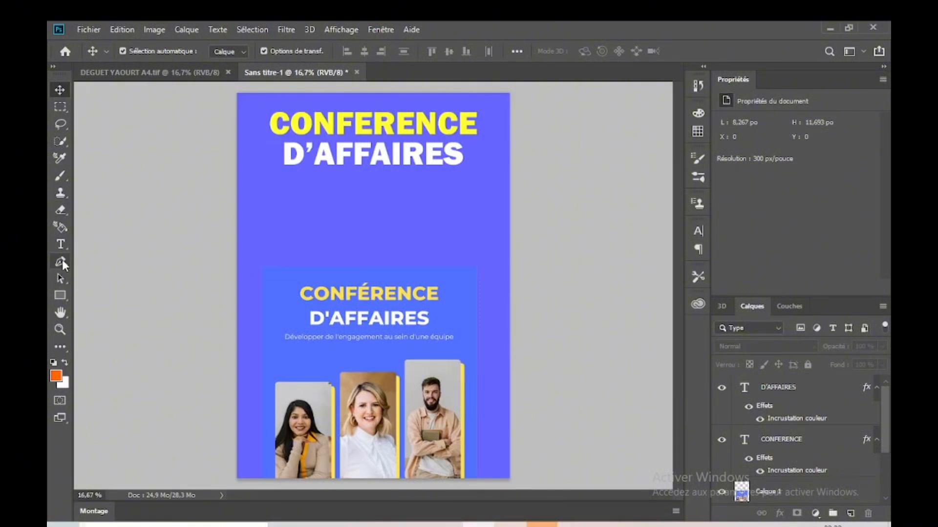
left_click(61, 244)
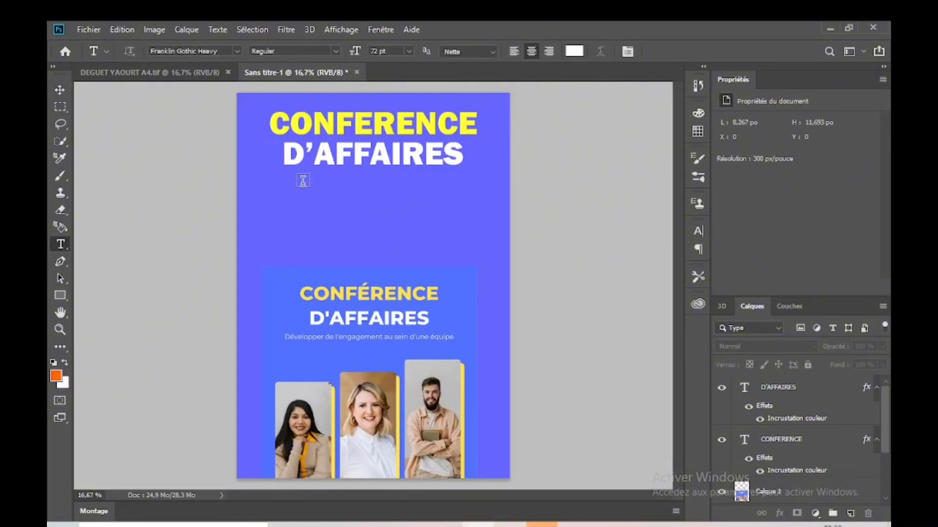
left_click(62, 91)
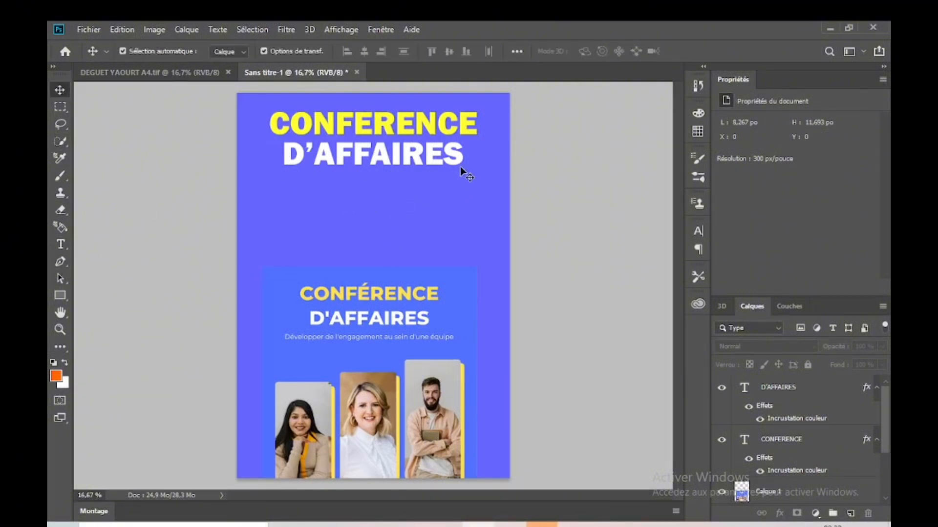
left_click(445, 124)
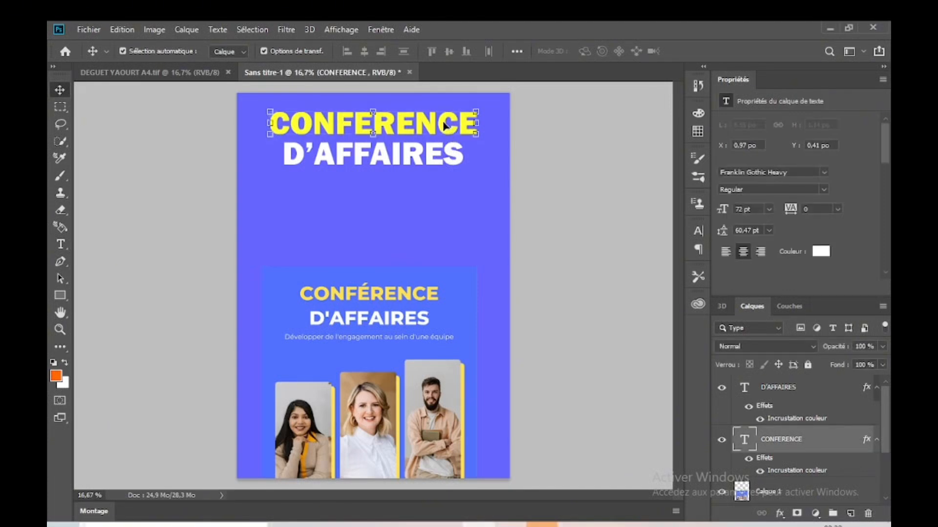
left_click(421, 161)
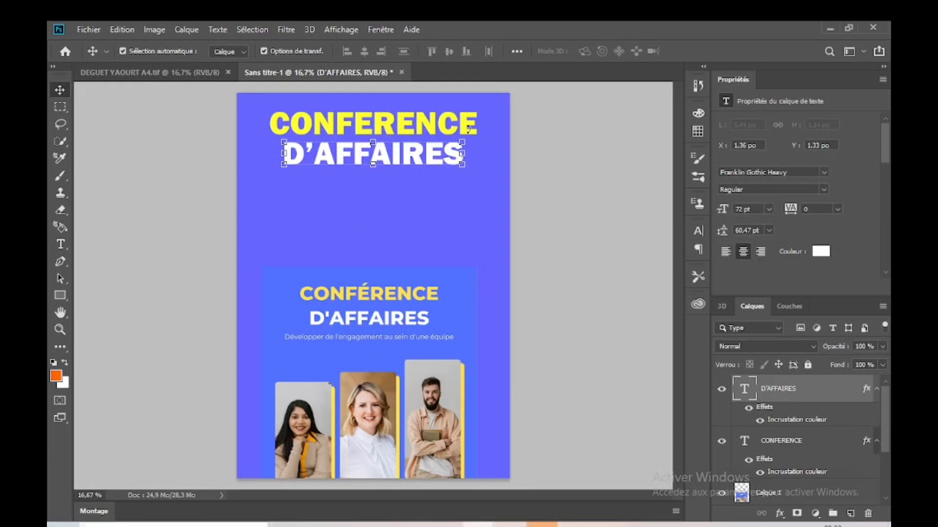
left_click(451, 124)
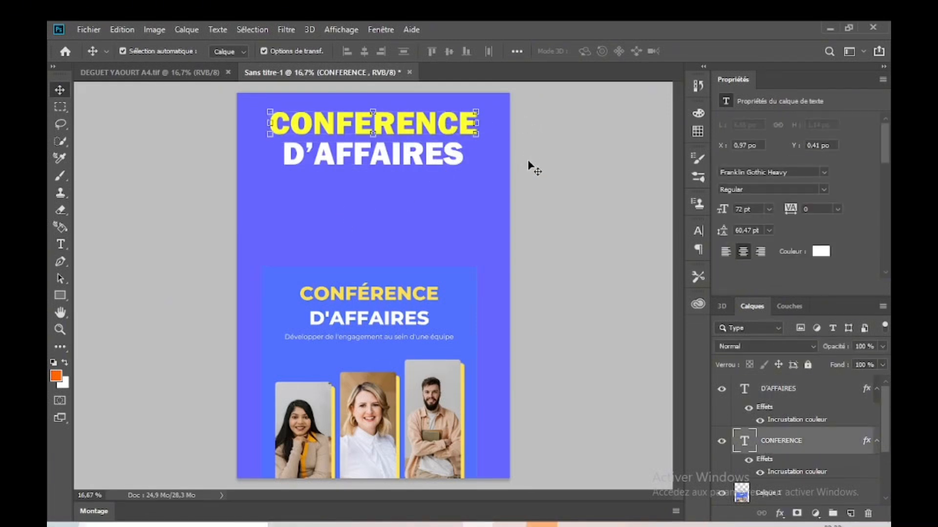
left_click(571, 278)
left_click(65, 242)
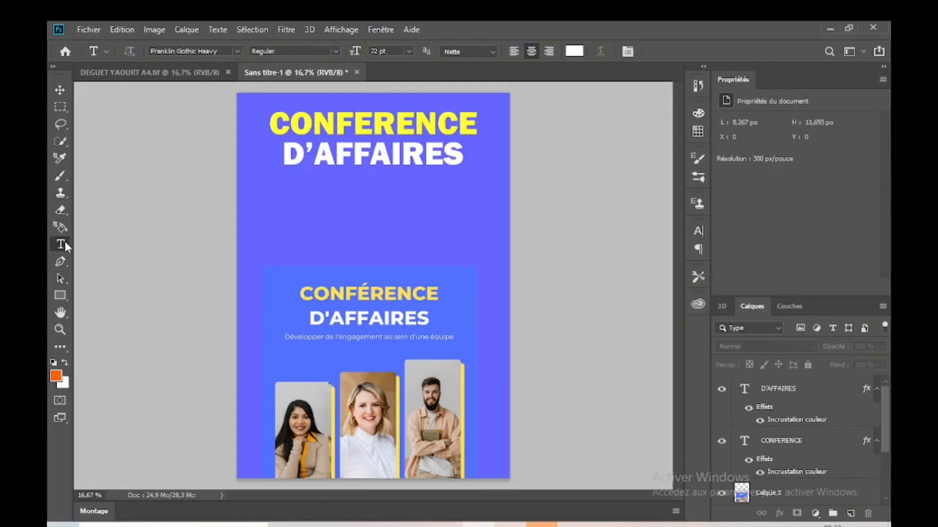
left_click(332, 209)
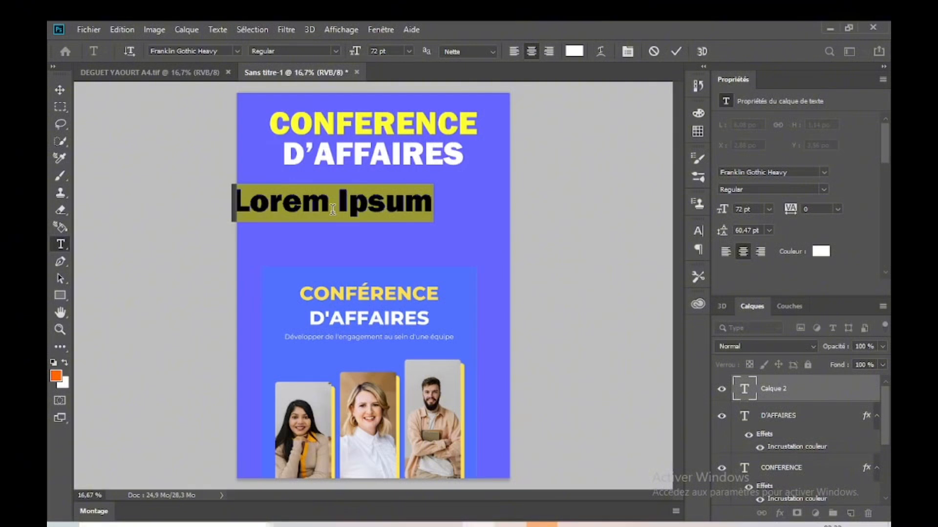
type("D")
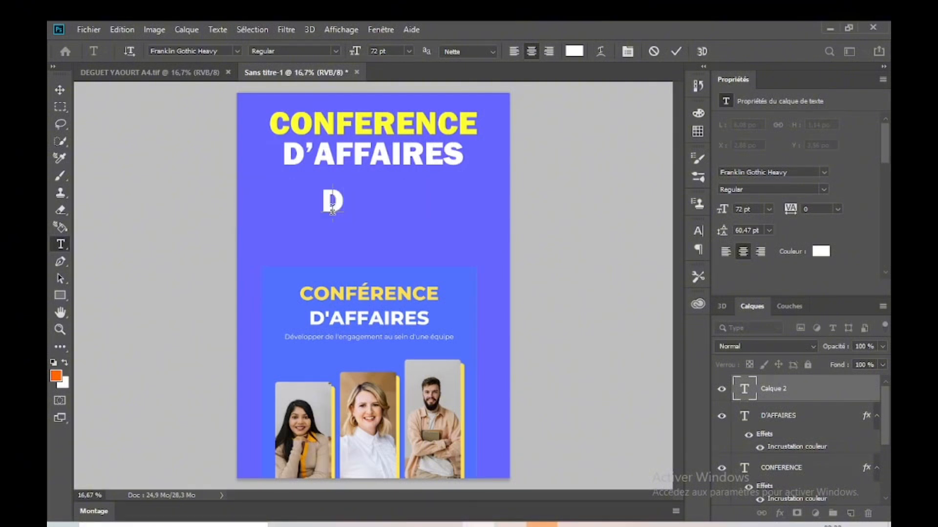
key("BackSpace")
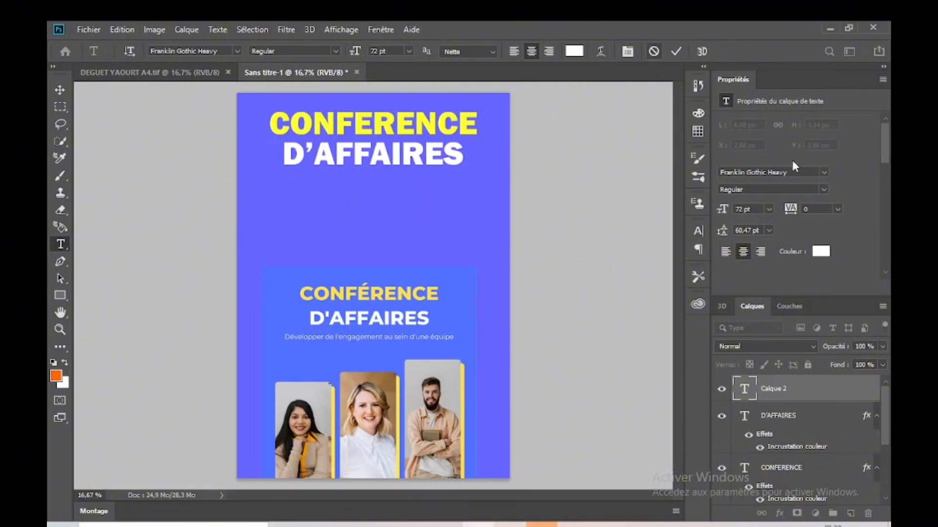
key("Escape")
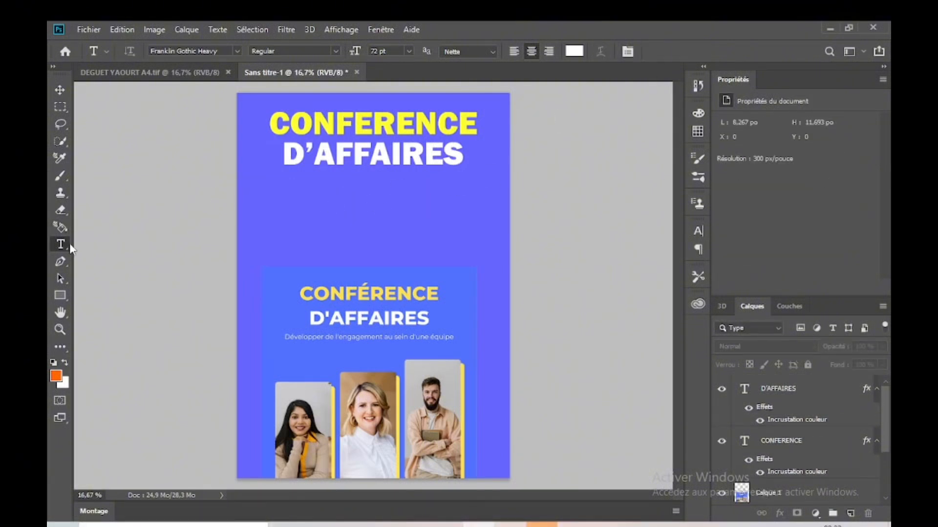
Step: Start a centred text line in the free space below the D'AFFAIRES title and set its font to Arial
left_click(379, 225)
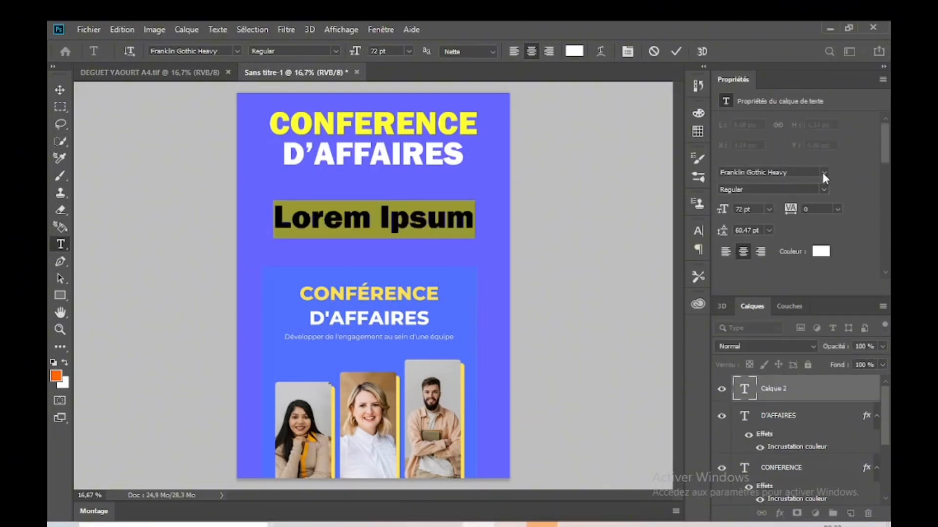
left_click(824, 174)
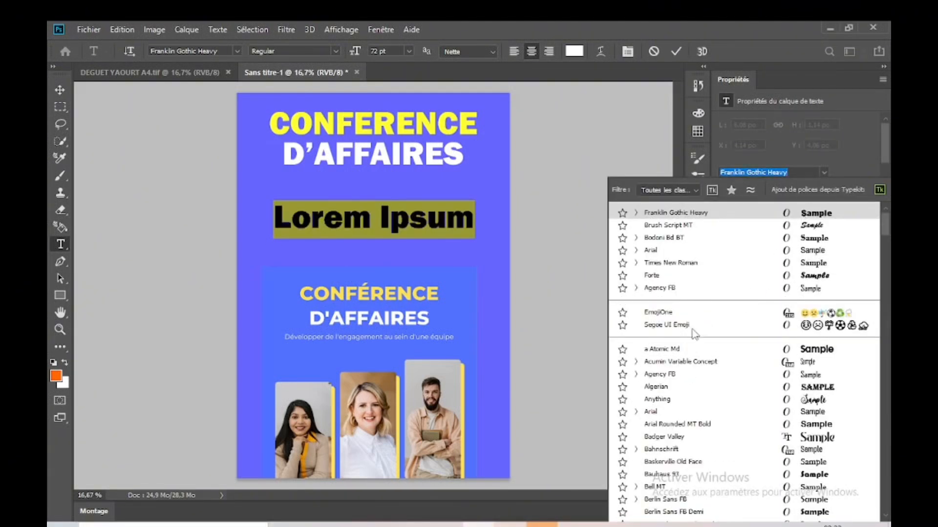
left_click(667, 413)
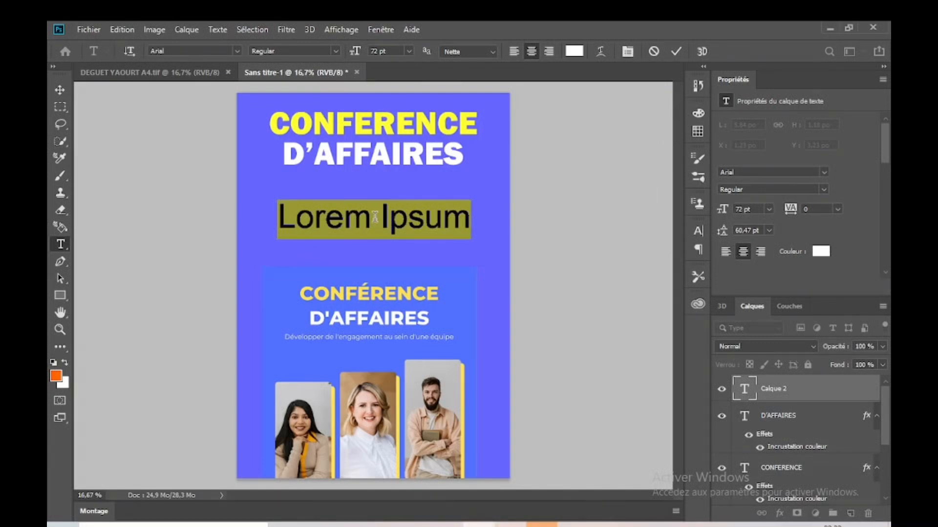
Step: Enter the tagline "Développer de l'engagement au sein d'une équipe" in the new text line and commit it
type("D")
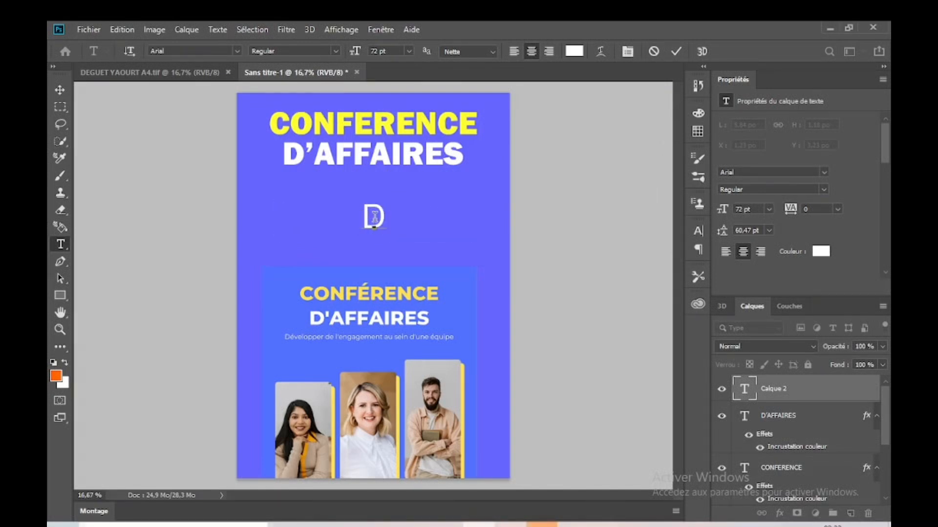
type("2")
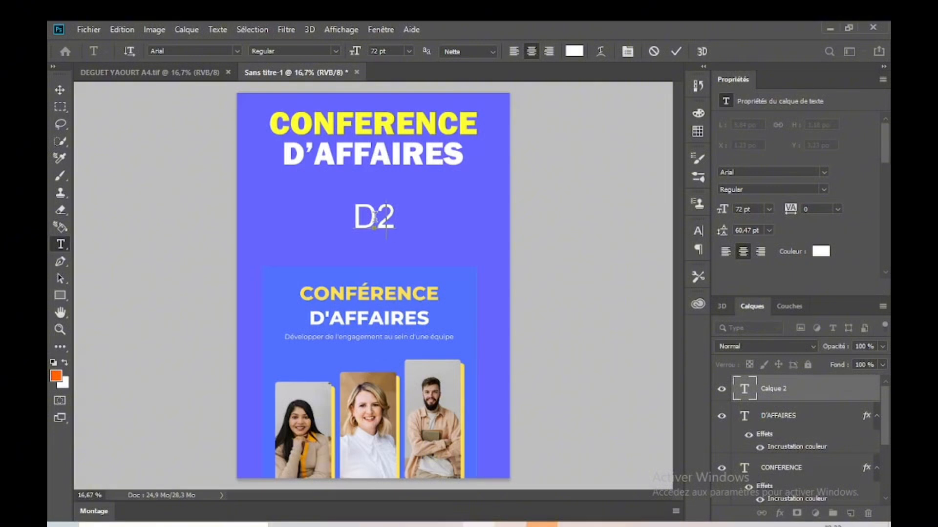
key("BackSpace")
type("év")
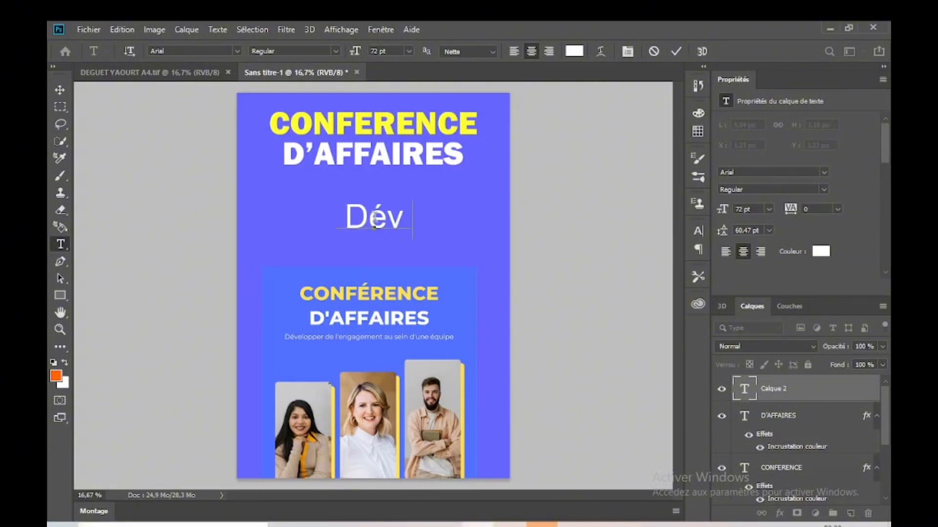
type("eloppe​r")
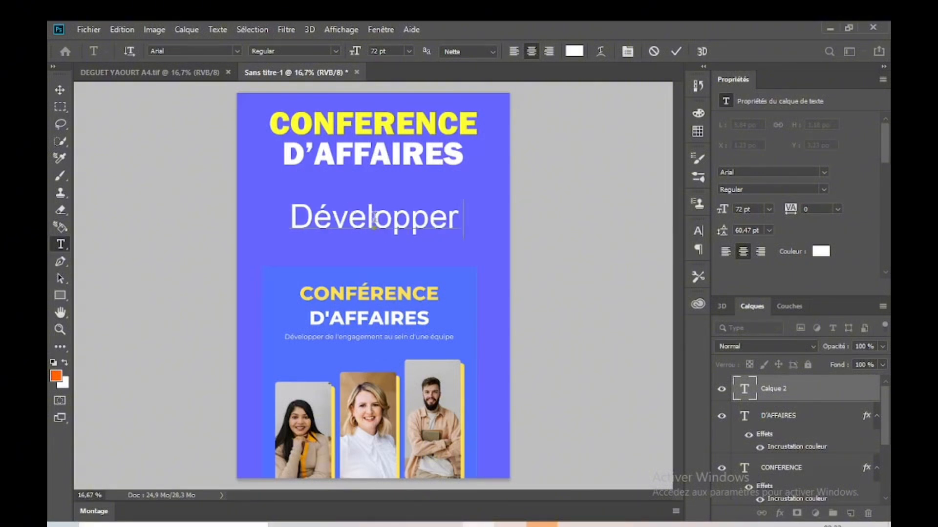
type(" de ")
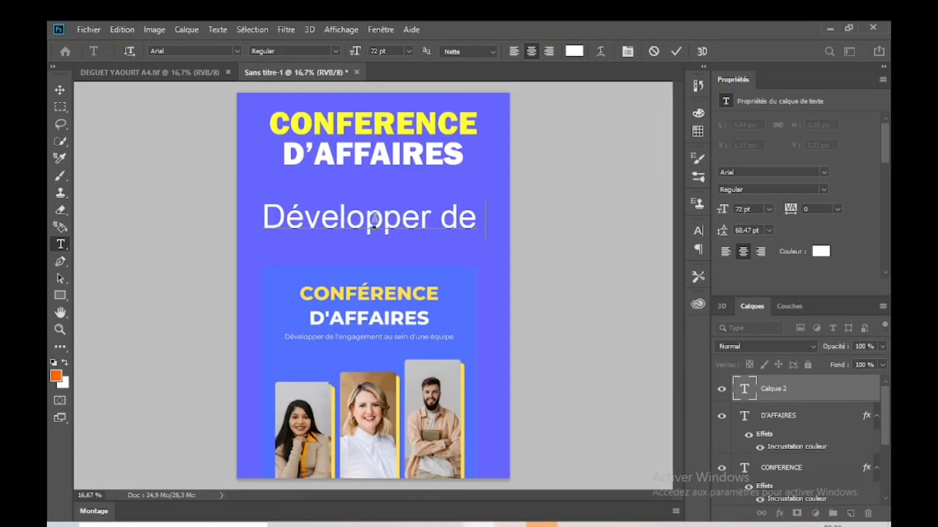
type("l'")
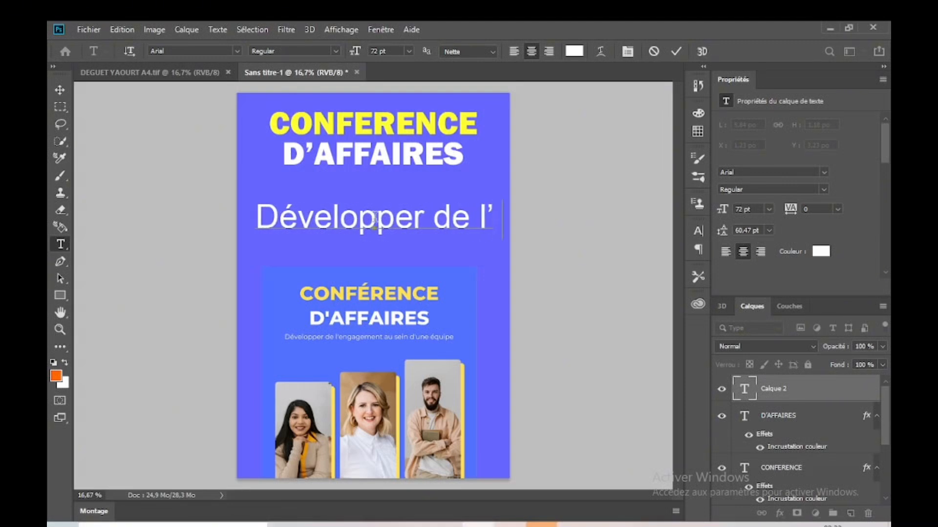
type("eng    ")
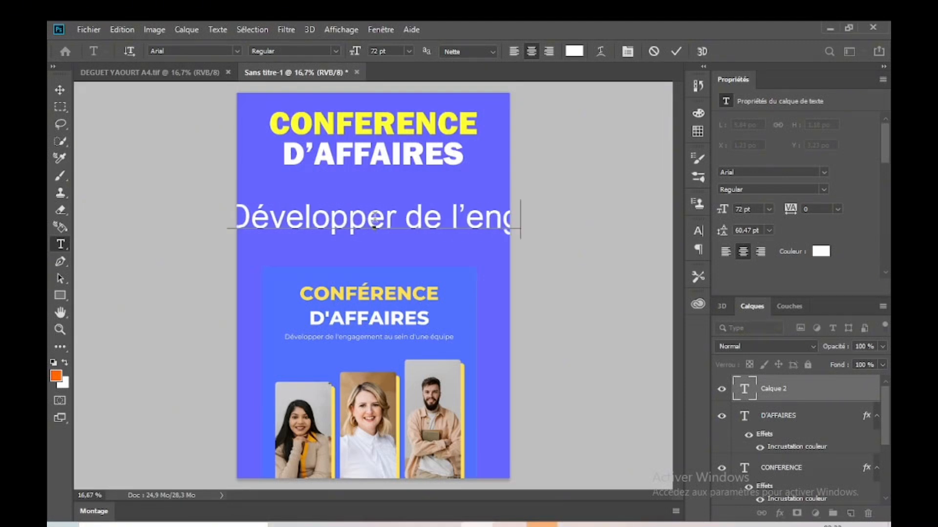
type("e")
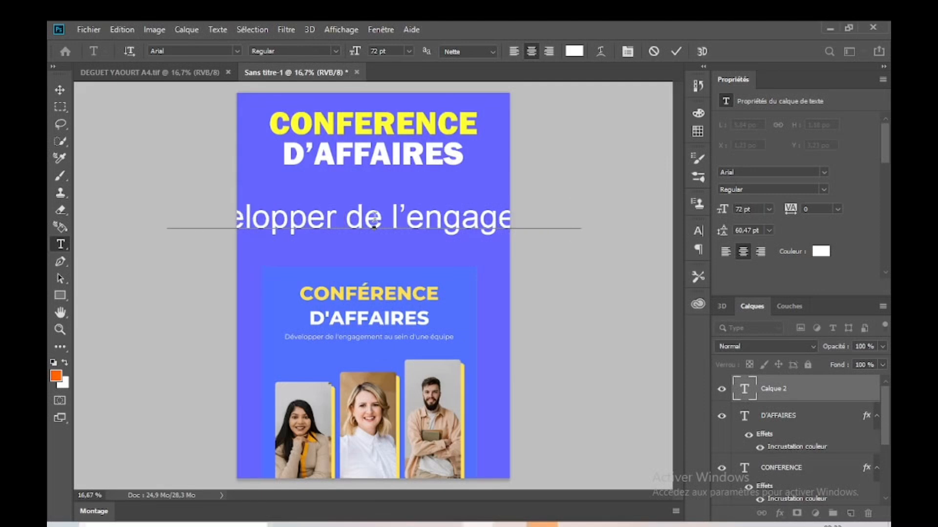
type("ment au sein")
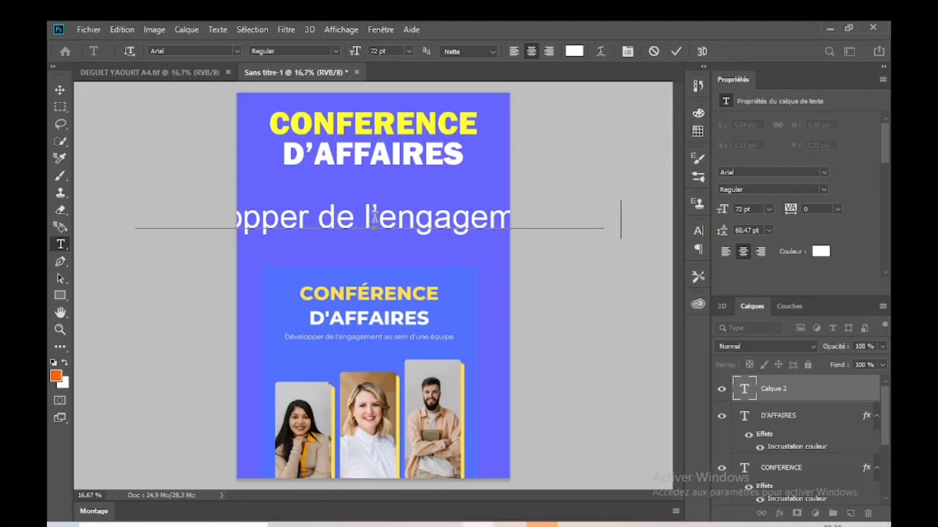
type(" d")
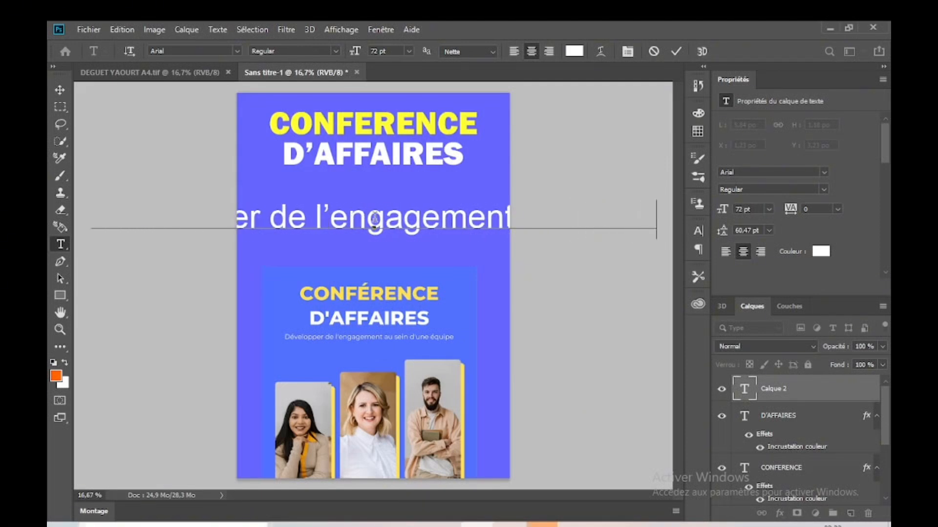
type("'une é")
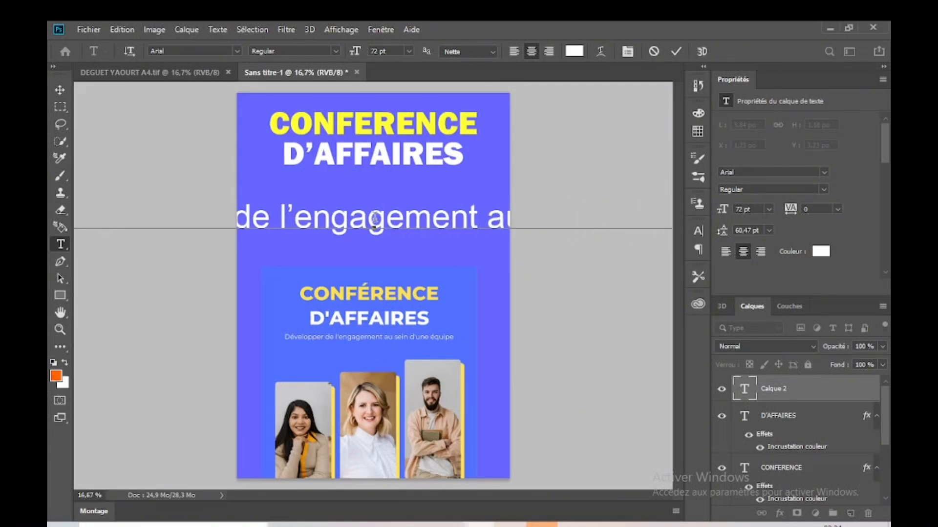
type("quipe")
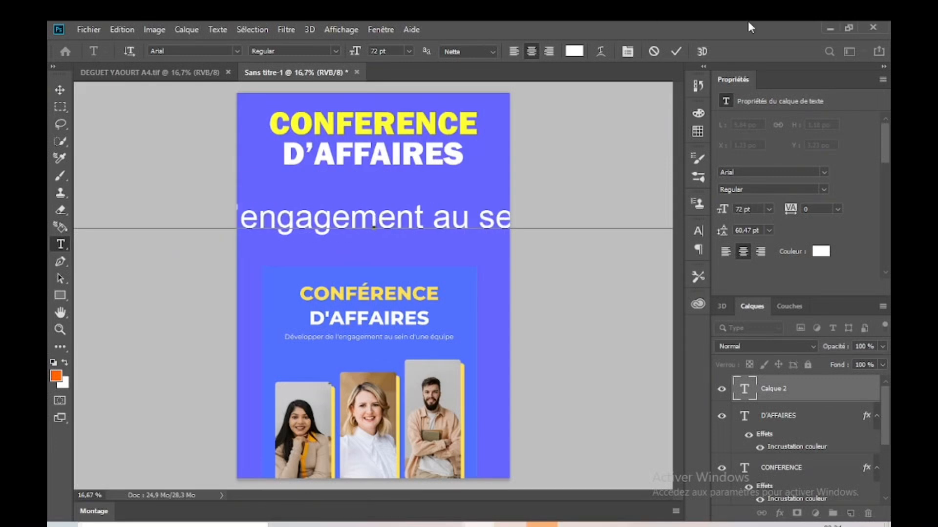
left_click(676, 50)
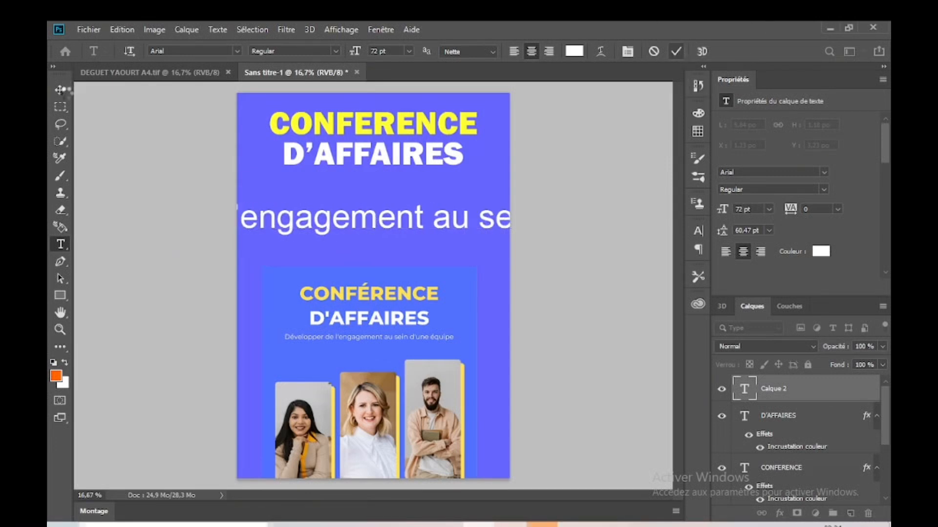
Step: Scale the tagline down to fit inside the page and place it below D'AFFAIRES at about X 0.85 in, Y 3.15 in
left_click(60, 89)
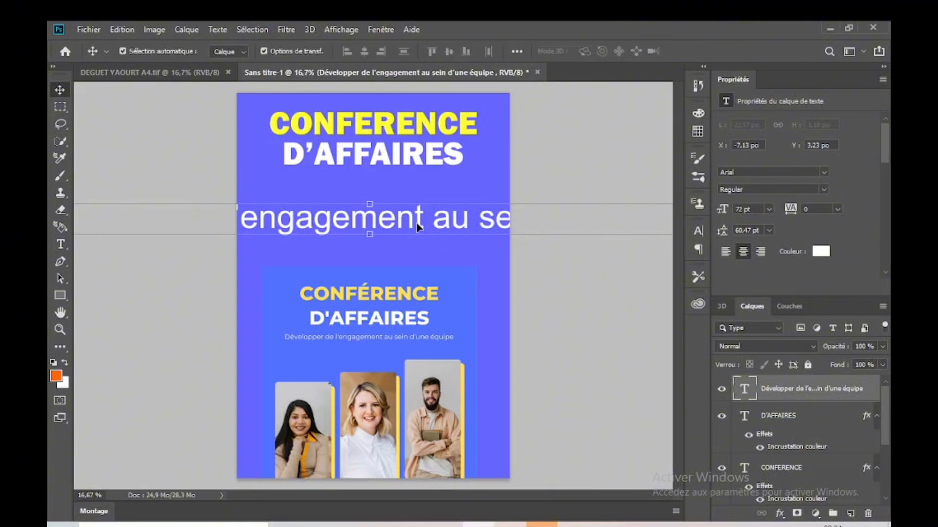
left_click_drag(418, 224, 245, 230)
left_click_drag(484, 232, 391, 227)
key("ctrl+t")
left_click_drag(309, 235, 459, 228)
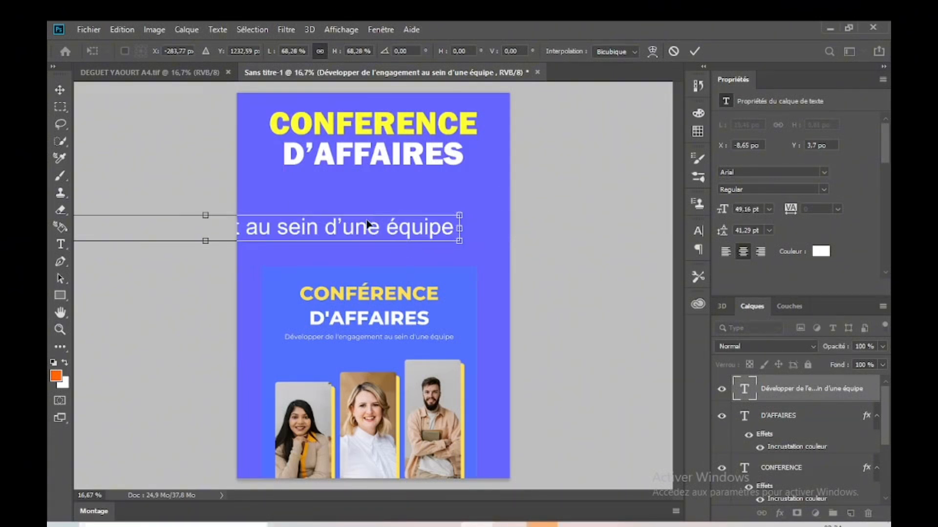
left_click_drag(392, 230, 542, 207)
left_click_drag(636, 205, 417, 211)
left_click_drag(361, 213, 418, 202)
key("Return")
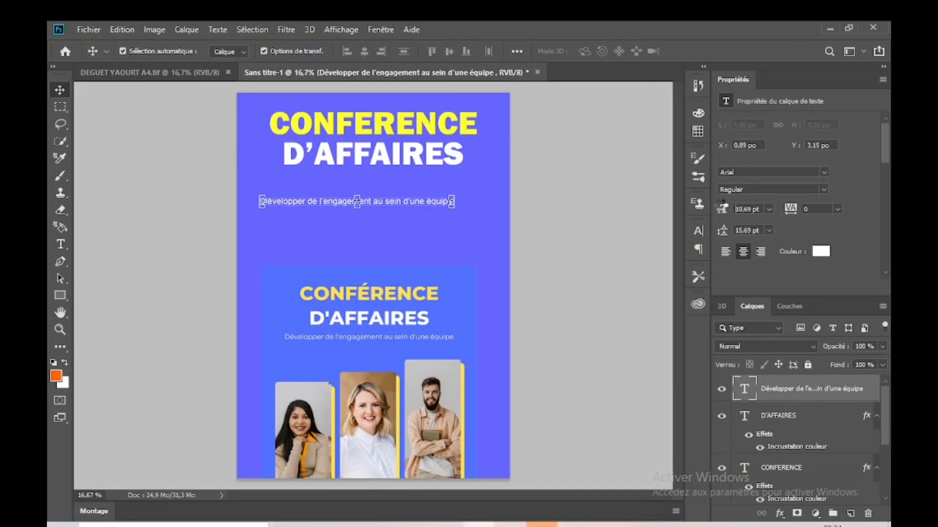
Step: Set the tagline's font size to 16.69 pt, and scale the line up to about 110.49%
left_click_drag(724, 210, 725, 207)
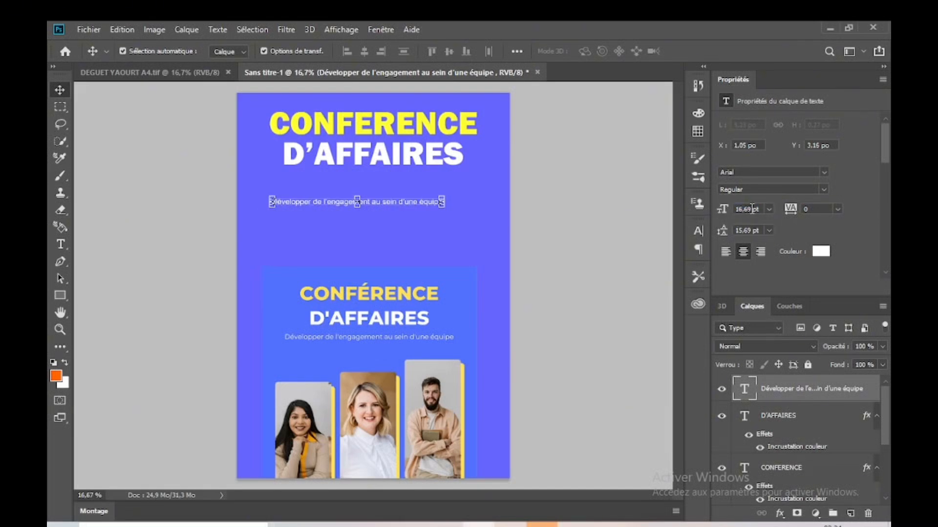
left_click(619, 201)
key("ctrl+t")
left_click_drag(457, 184, 468, 181)
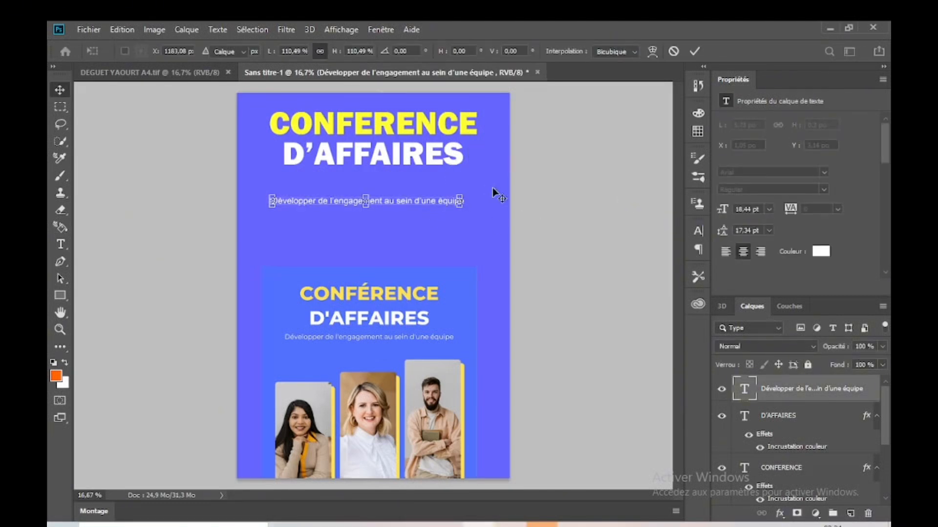
key("Return")
Step: Enlarge the tagline further to about 20.61 pt, keeping its left edge at X 1.05 in, and deselect it
left_click(410, 202)
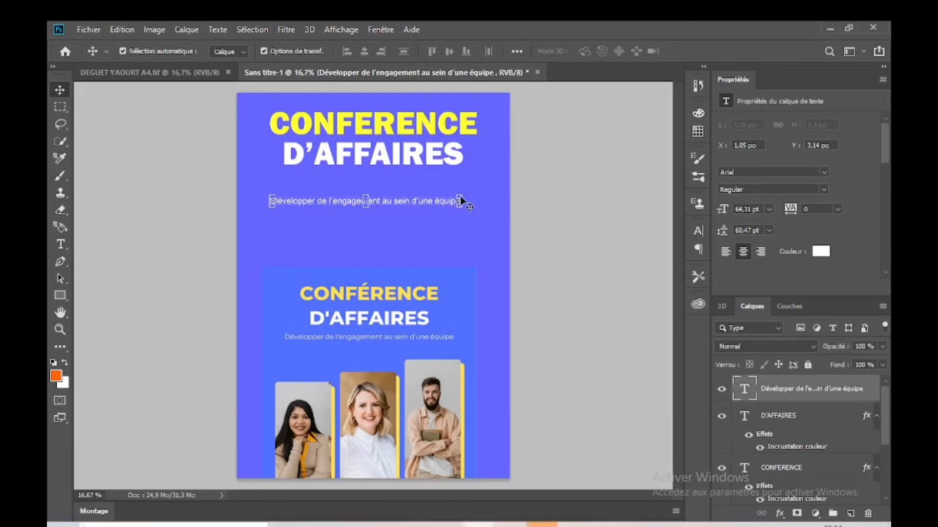
key("ctrl+t")
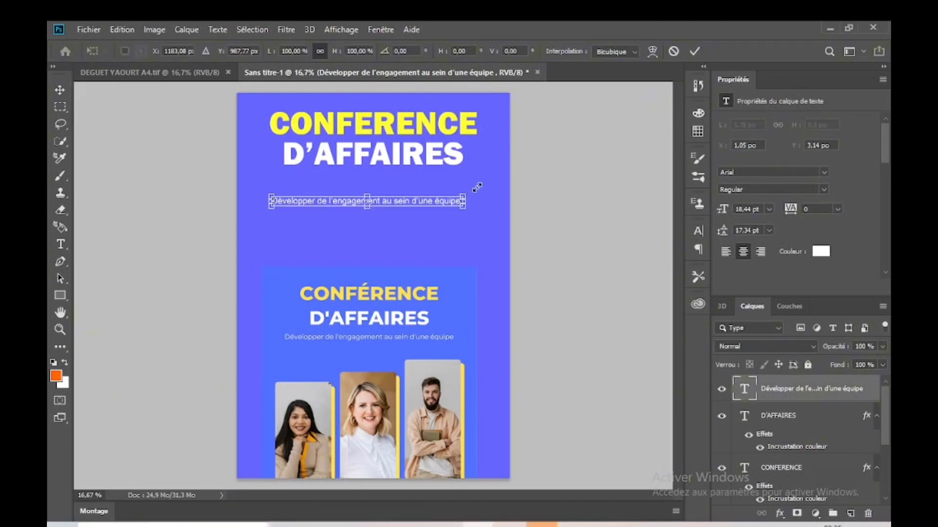
left_click_drag(480, 187, 484, 181)
key("Return")
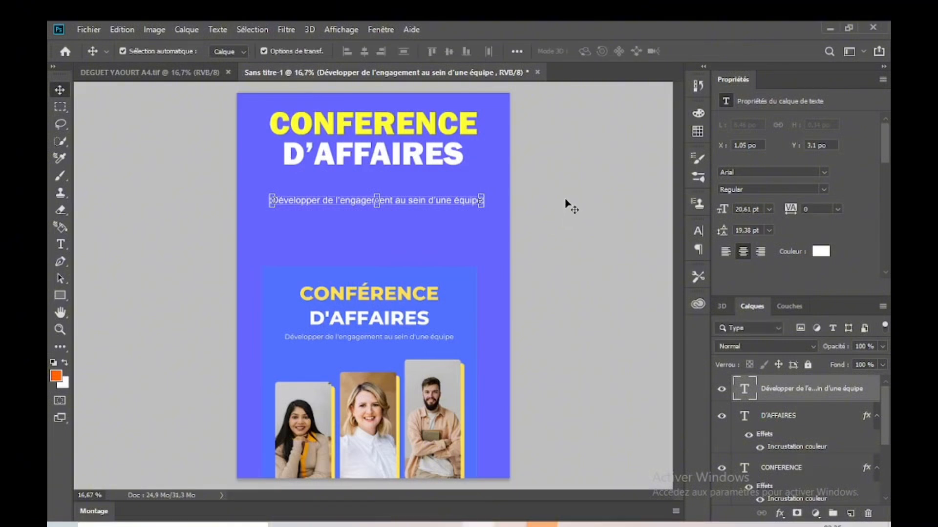
left_click(491, 225)
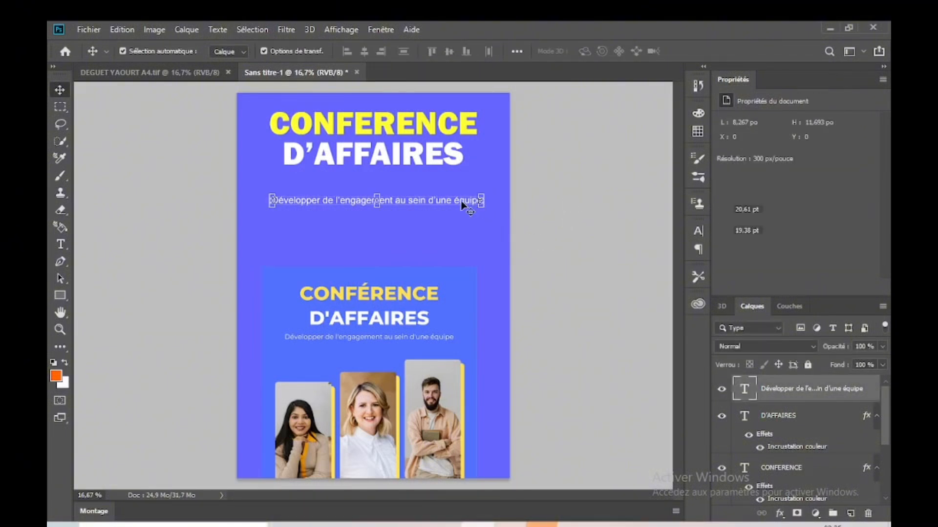
Step: Move the tagline up to sit just beneath D'AFFAIRES and deselect it
left_click_drag(461, 202, 454, 187)
left_click(553, 220)
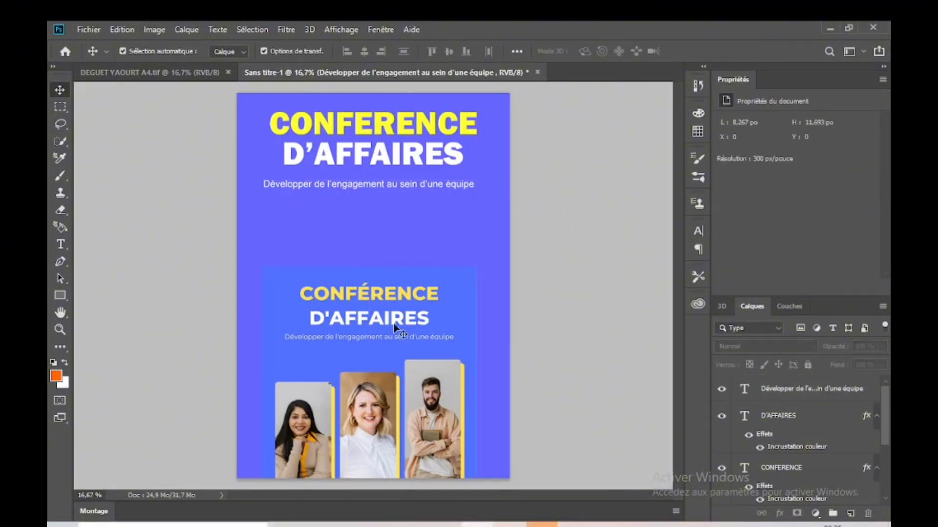
Step: Scale the pasted reference flyer to 59.98% and move it up to about X 2.56 in, Y 3.86 in
left_click(400, 324)
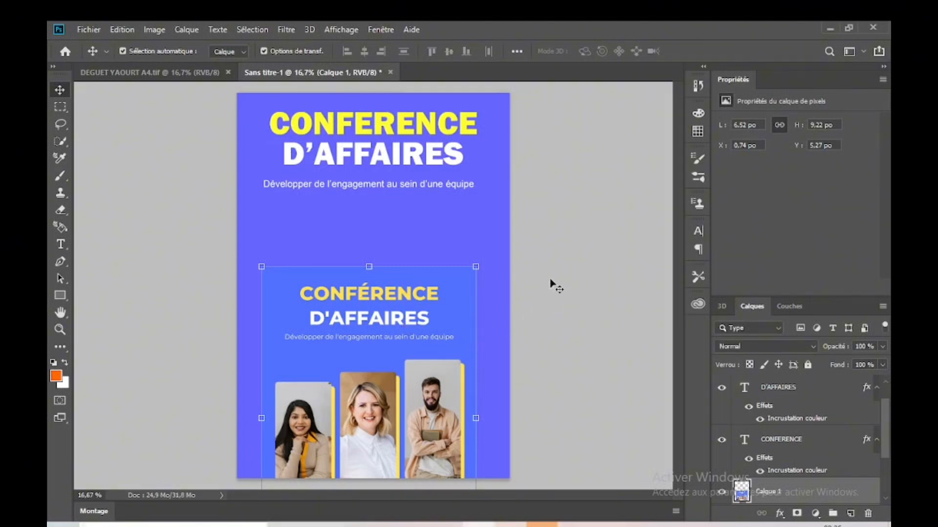
left_click(558, 253)
left_click_drag(423, 383, 486, 312)
left_click_drag(537, 197, 417, 318)
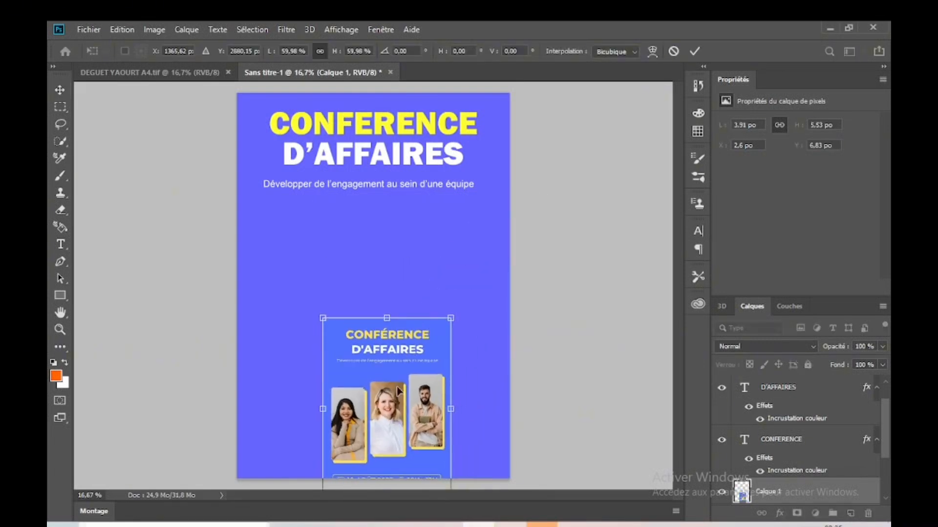
left_click_drag(400, 390, 396, 292)
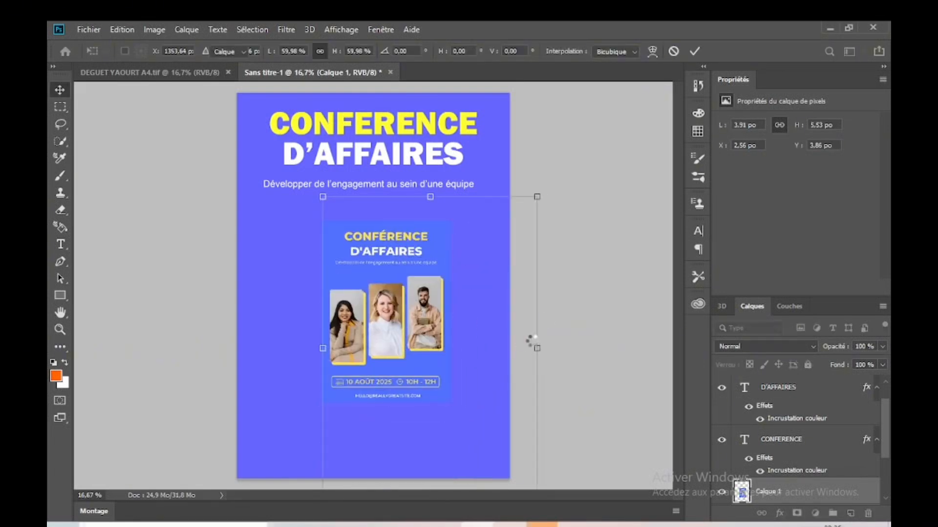
left_click(605, 266)
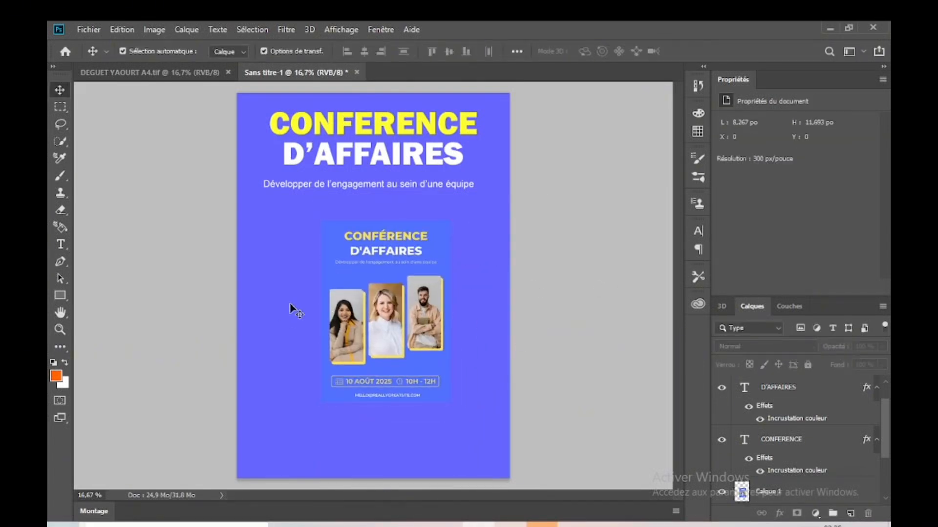
Step: Show the rulers and place margin guides about 0.5 in inside all four page edges, the lowest at Y 11.234 in
key("ctrl+r")
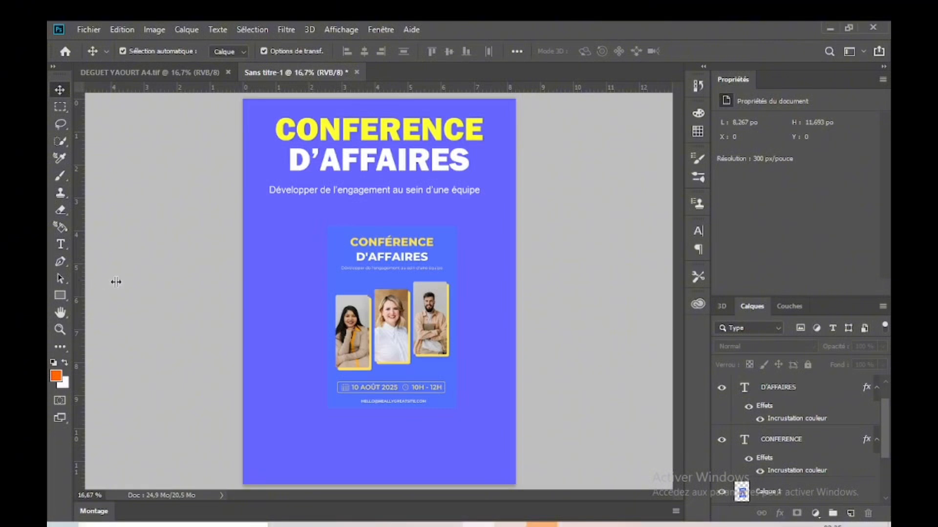
left_click_drag(116, 282, 260, 274)
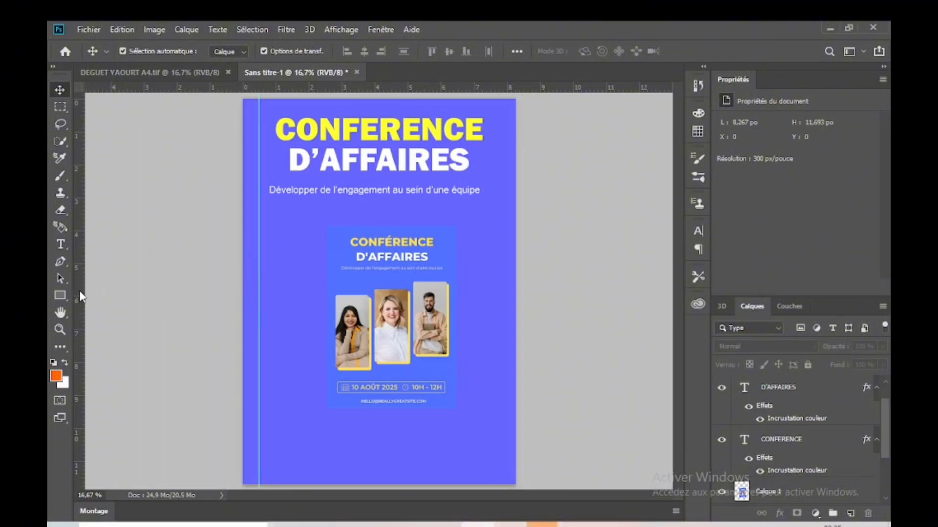
left_click_drag(81, 297, 499, 279)
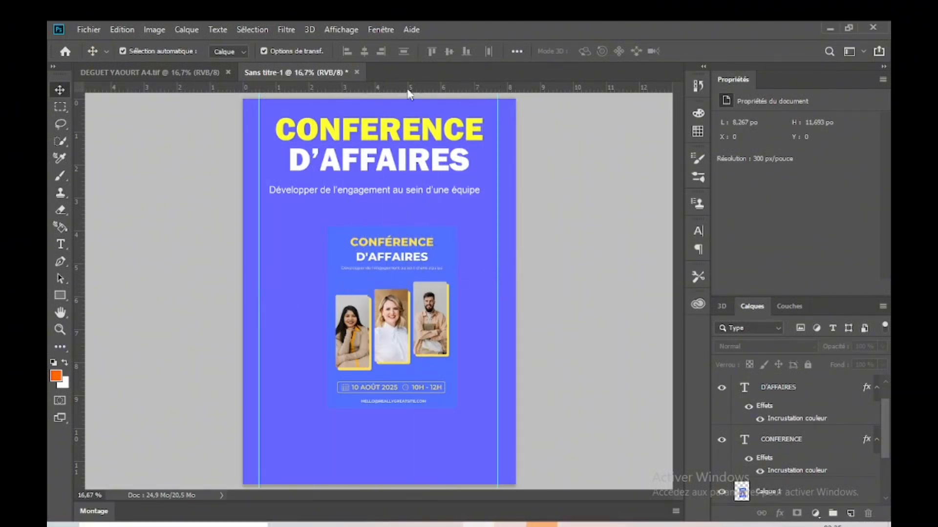
left_click_drag(412, 91, 418, 116)
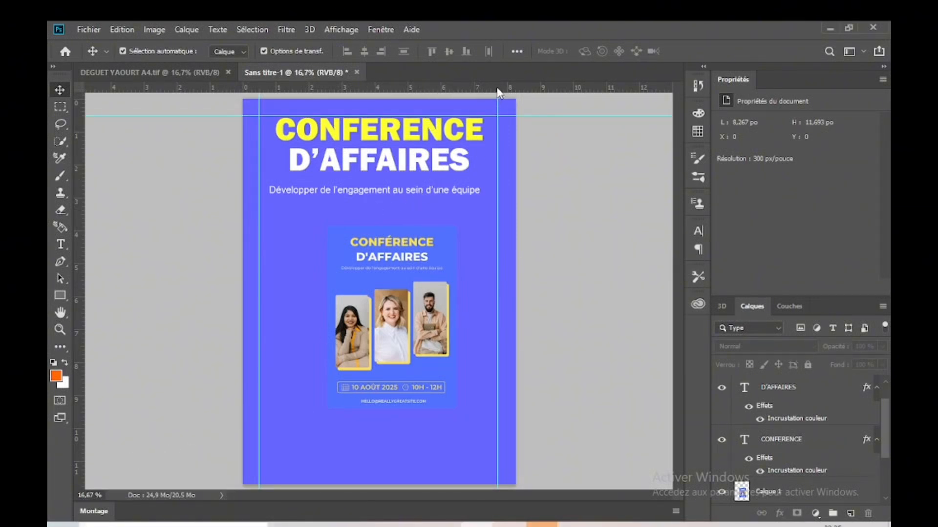
left_click_drag(498, 89, 511, 470)
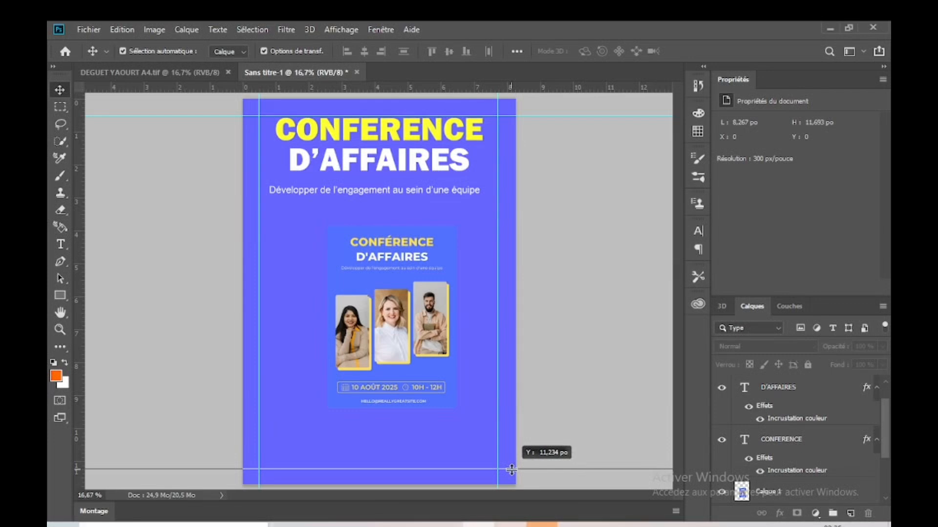
left_click_drag(510, 470, 511, 470)
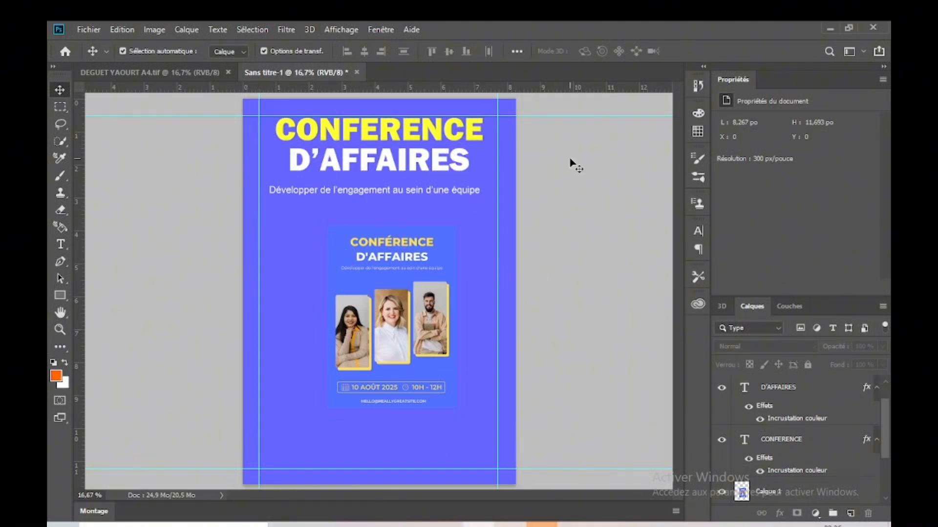
Step: Move the reference flyer to the page's lower-right corner, shrink it to about 2.14 × 3.03 in, and deselect it
left_click(375, 353)
left_click(548, 283)
left_click(317, 314)
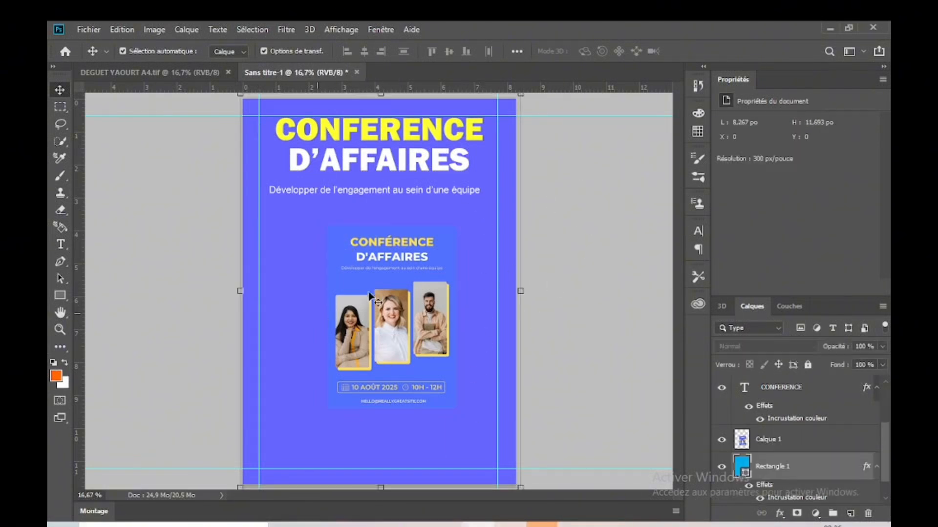
left_click(430, 299)
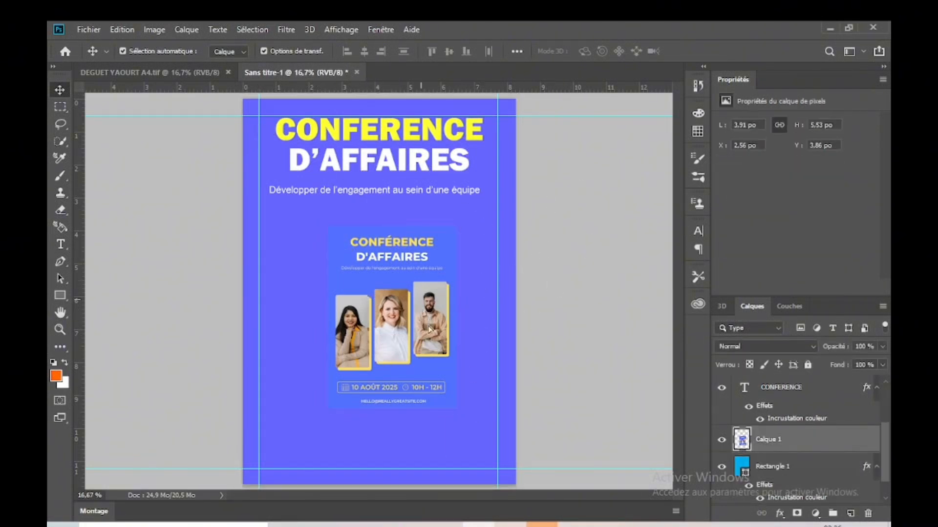
left_click_drag(430, 329, 451, 360)
left_click_drag(451, 316, 442, 358)
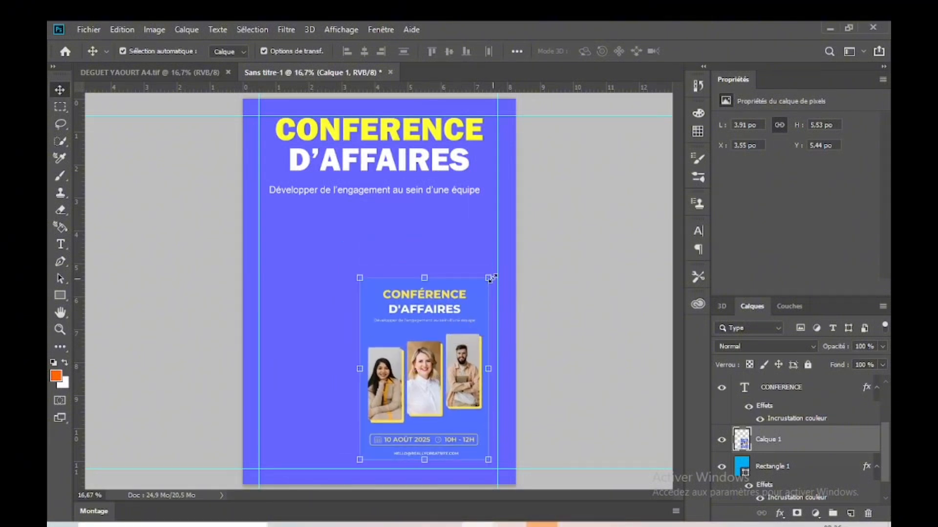
left_click_drag(490, 279, 454, 466)
left_click(544, 349)
left_click(548, 330)
left_click(187, 300)
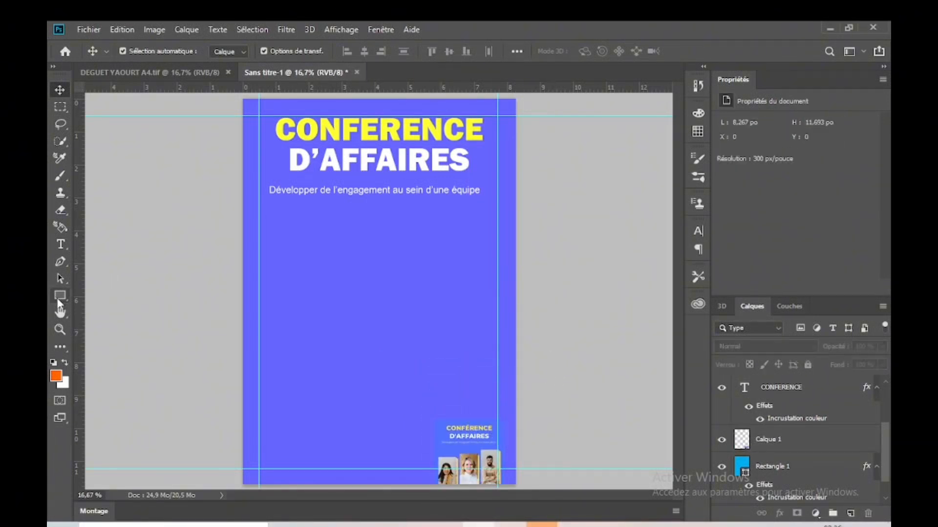
Step: Draw an orange rectangle about 720 × 1410 px below the tagline at about X 293 px, Y 1211 px, and select its layer
left_click(61, 296)
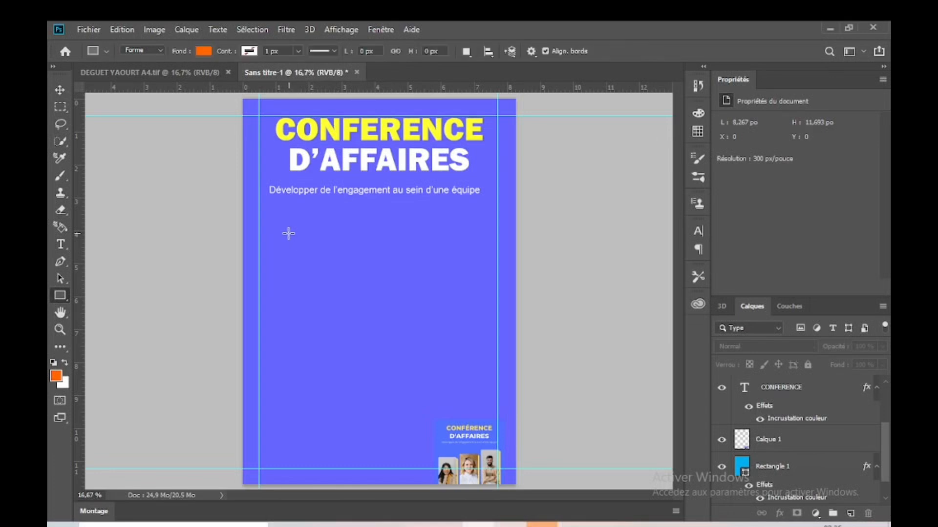
left_click_drag(276, 232, 352, 386)
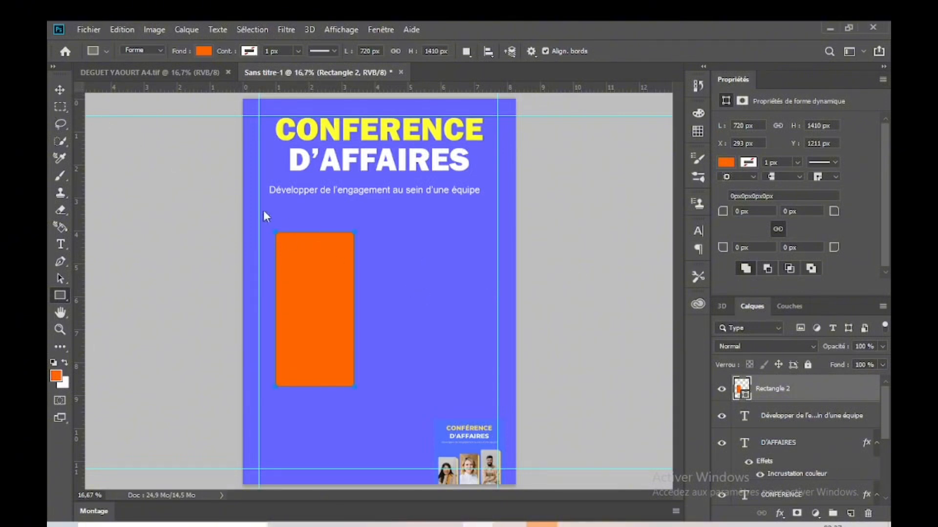
key("v")
left_click(546, 267)
left_click(335, 294)
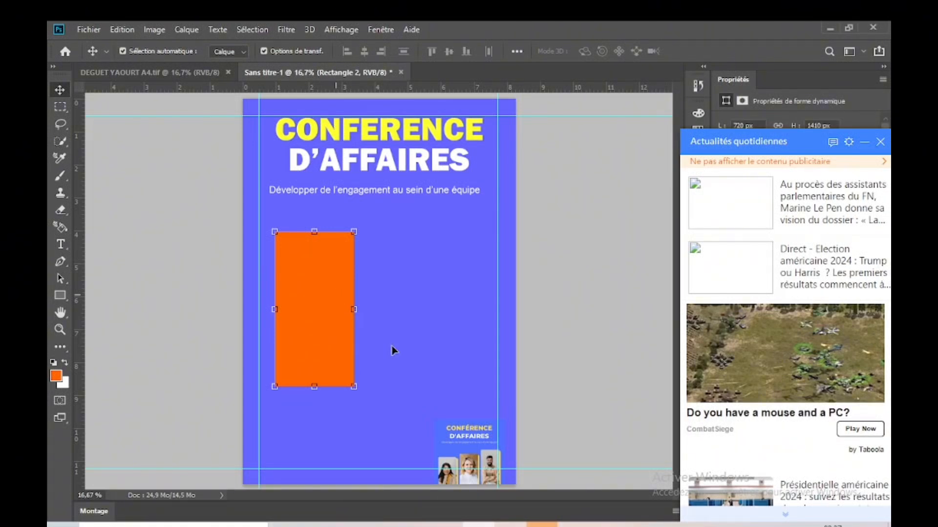
Step: Reposition the reference flyer near the page's lower edge at about X 5.14 in, Y 8.67 in so its photos show
left_click_drag(468, 433, 426, 317)
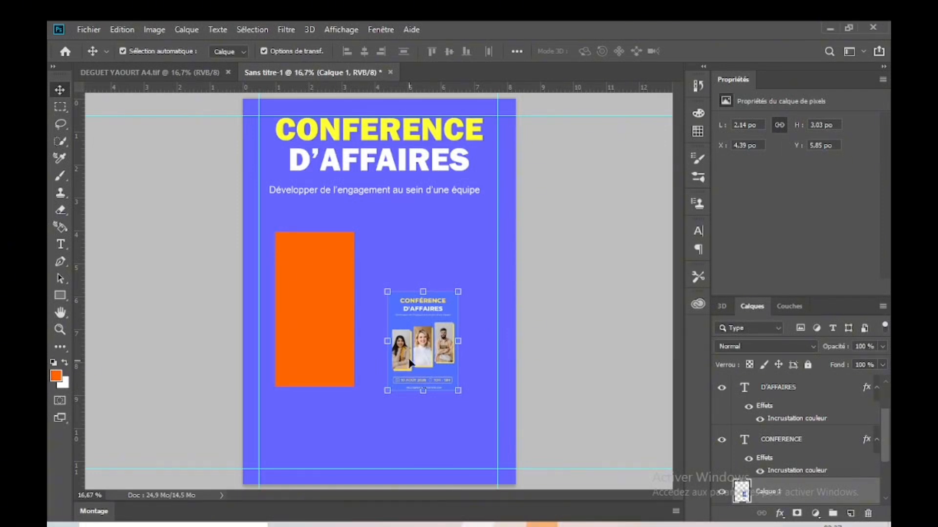
left_click_drag(427, 342, 452, 435)
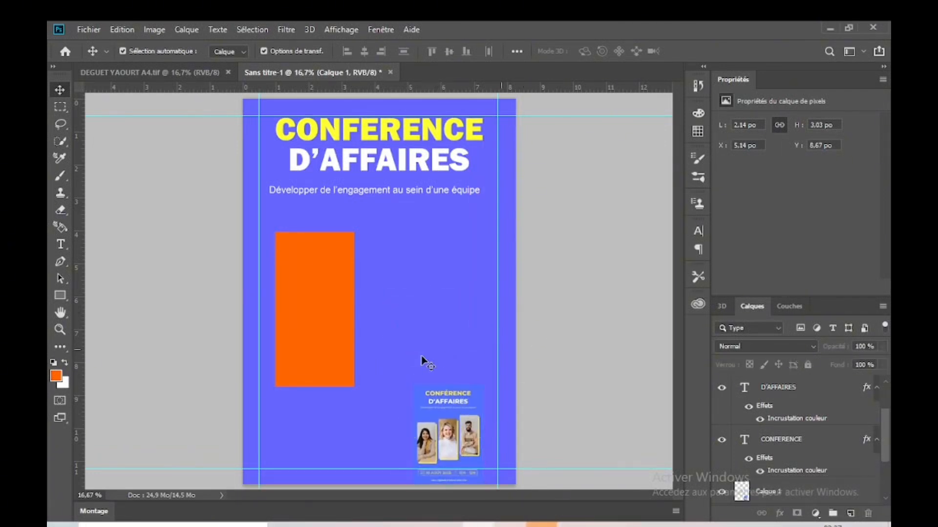
Step: Duplicate the orange rectangle twice to the right, each copy stepped higher, with the last at about X 1887 px, Y 794 px
left_click(317, 339)
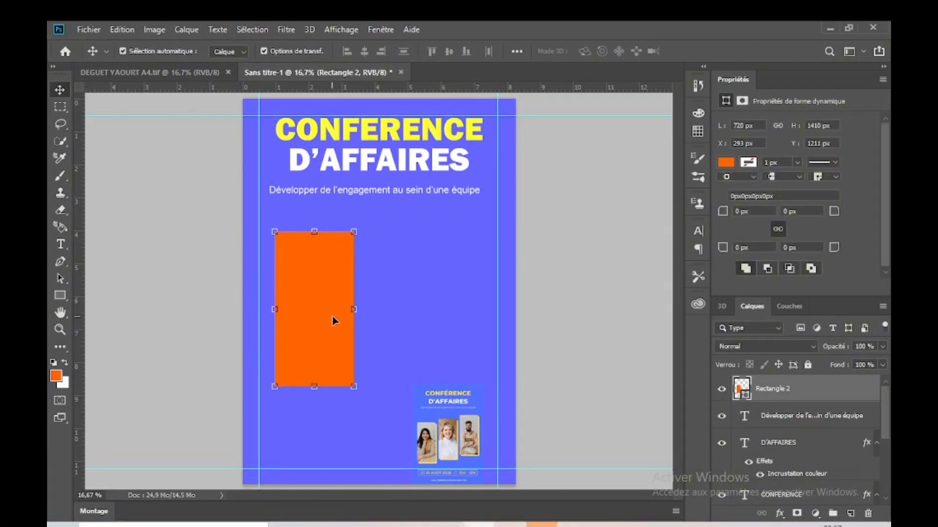
left_click_drag(322, 305, 496, 248)
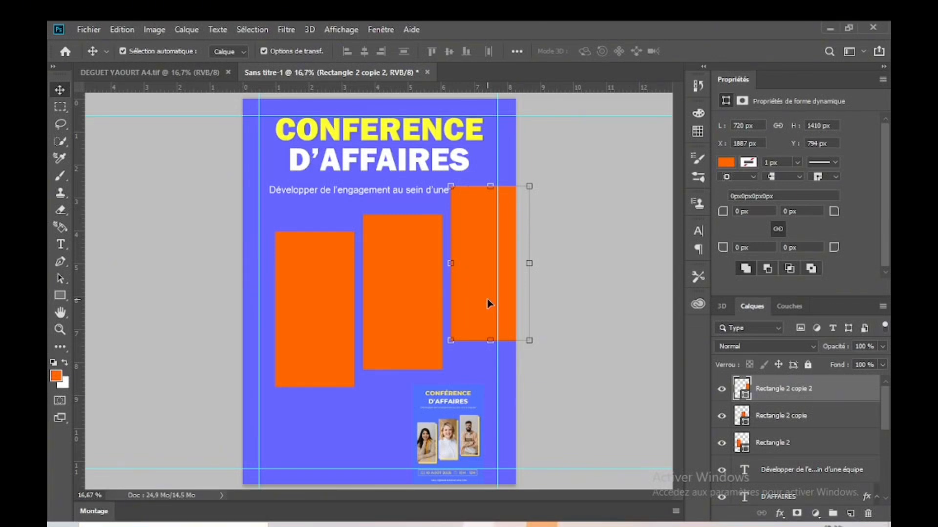
left_click(537, 264)
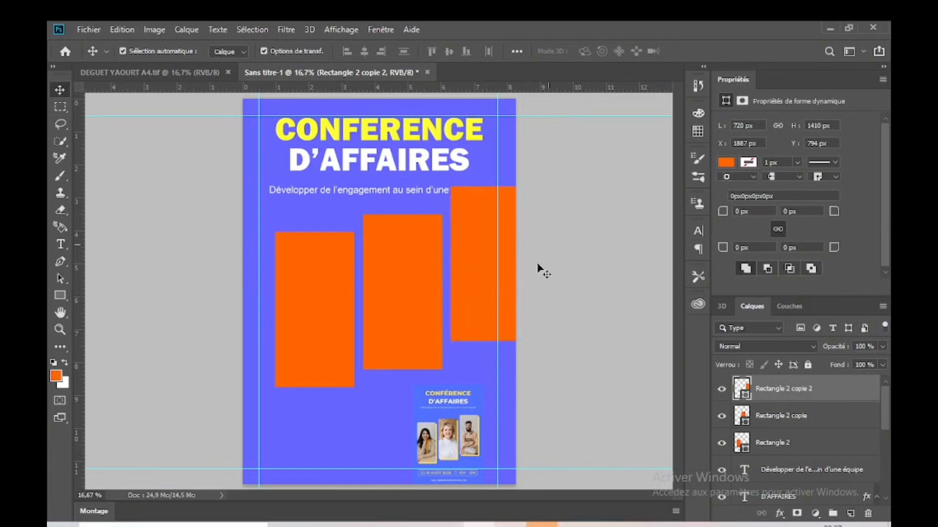
Step: Scale all three orange rectangles together to about 80.38% width and 84.24% height so they fit below the tagline within the guides
left_click(496, 280)
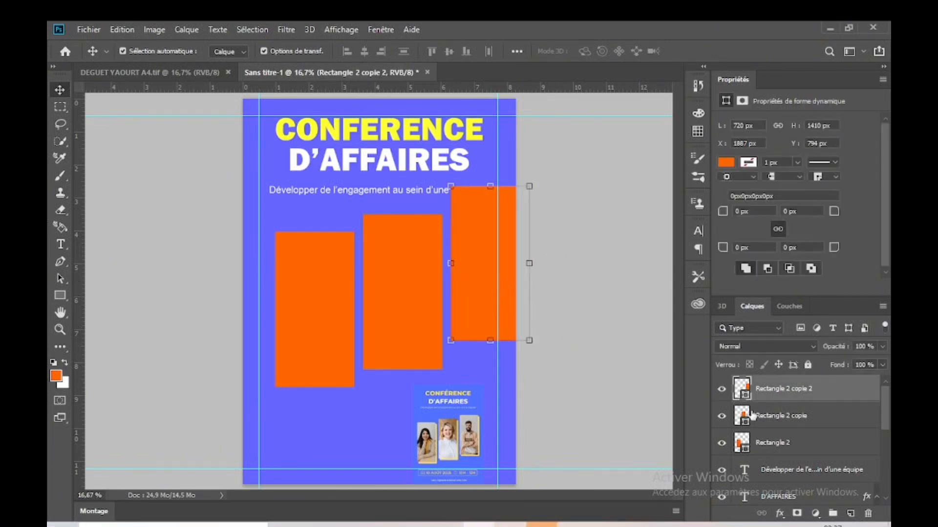
left_click(795, 415, "ctrl")
left_click(795, 442, "ctrl")
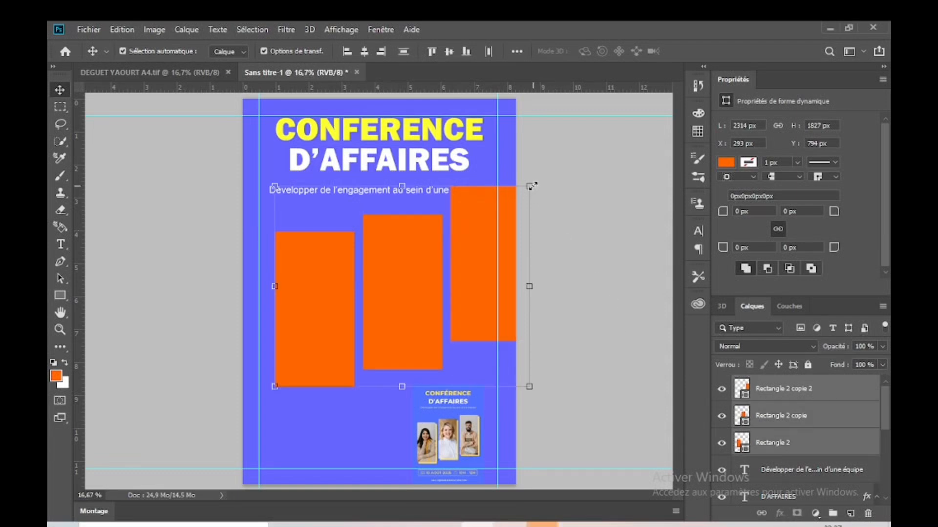
key("ctrl+t")
left_click_drag(532, 185, 479, 218)
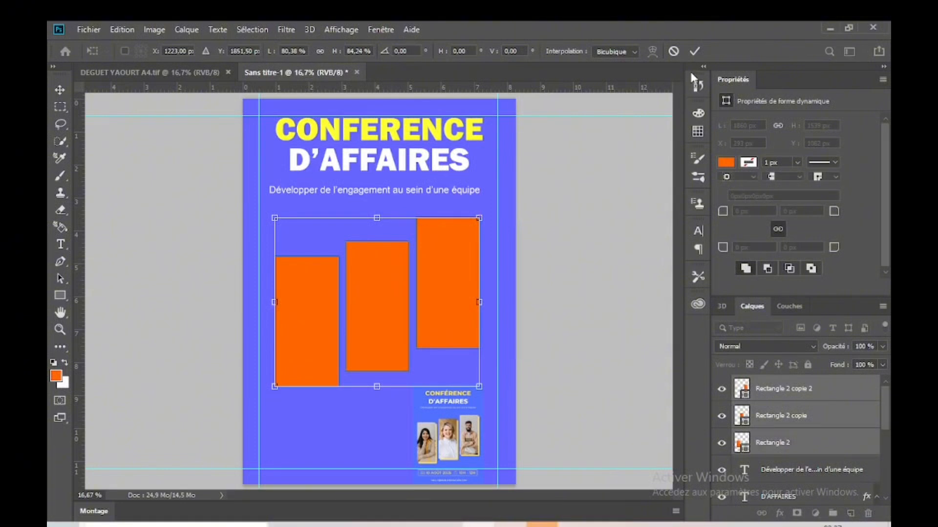
left_click(694, 51)
left_click(487, 286)
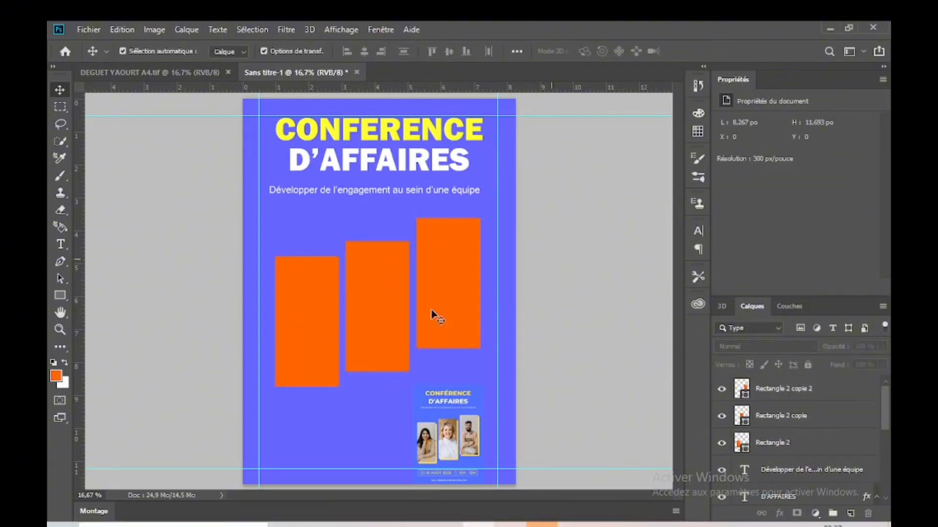
left_click(318, 315)
left_click(590, 285)
left_click(312, 314)
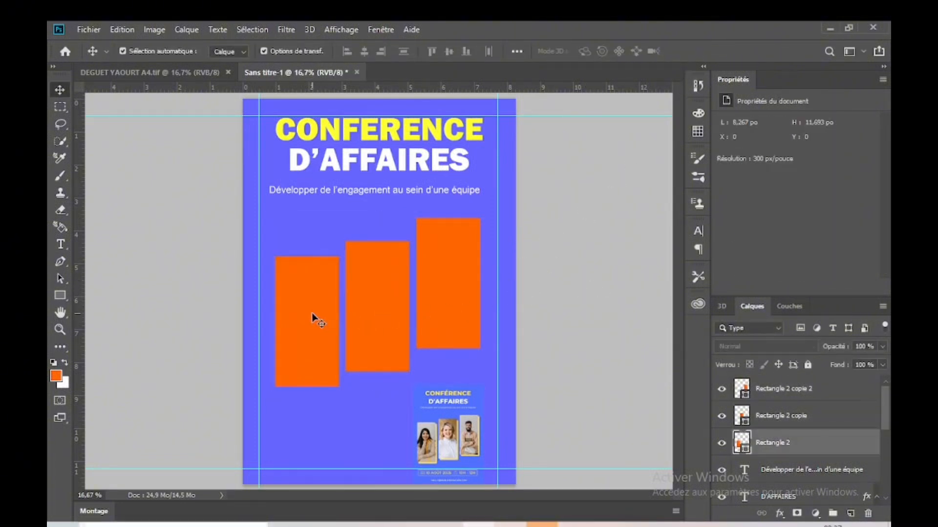
left_click(540, 272)
left_click(334, 323)
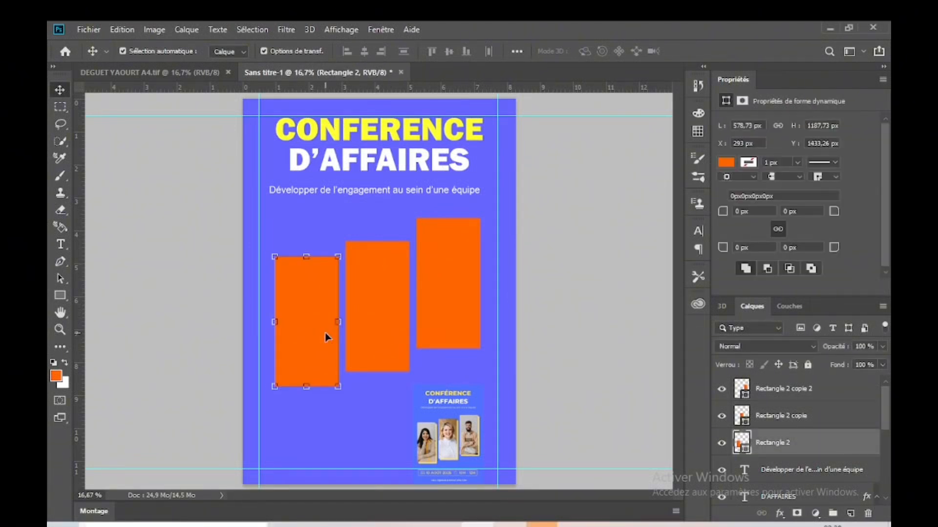
left_click(540, 301)
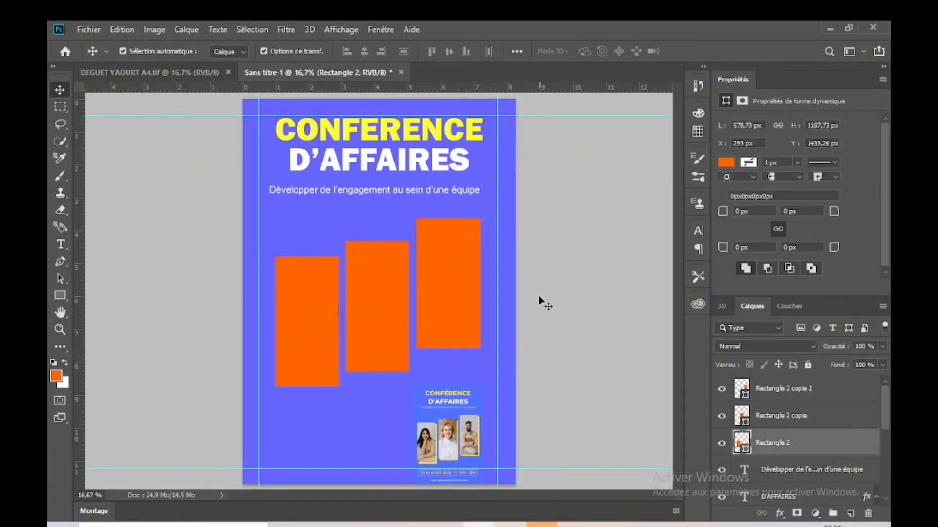
Step: Change the fill of the left and middle orange rectangles to yellow
left_click(277, 347)
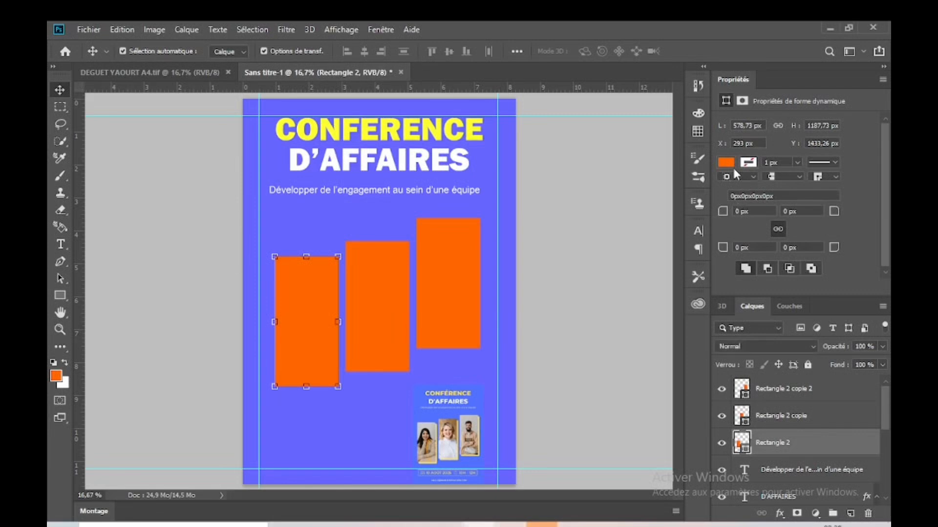
left_click(727, 162)
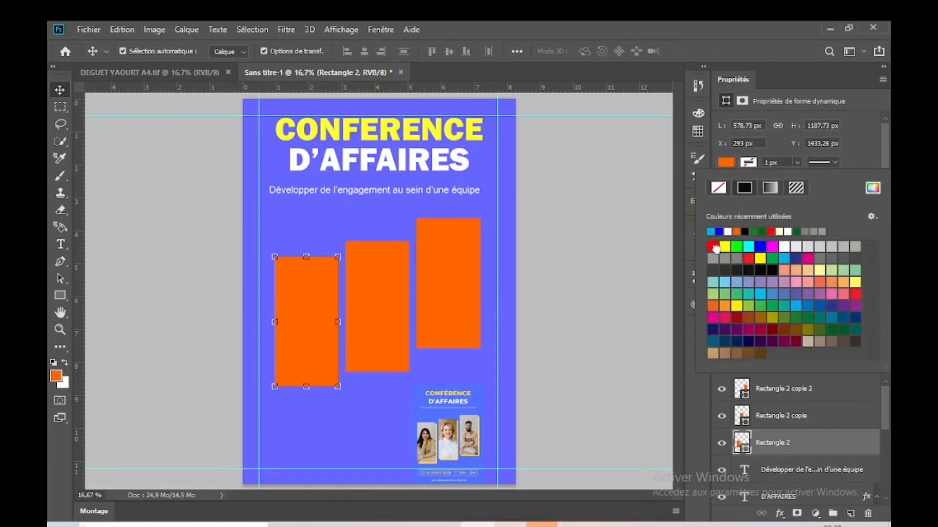
left_click(572, 248)
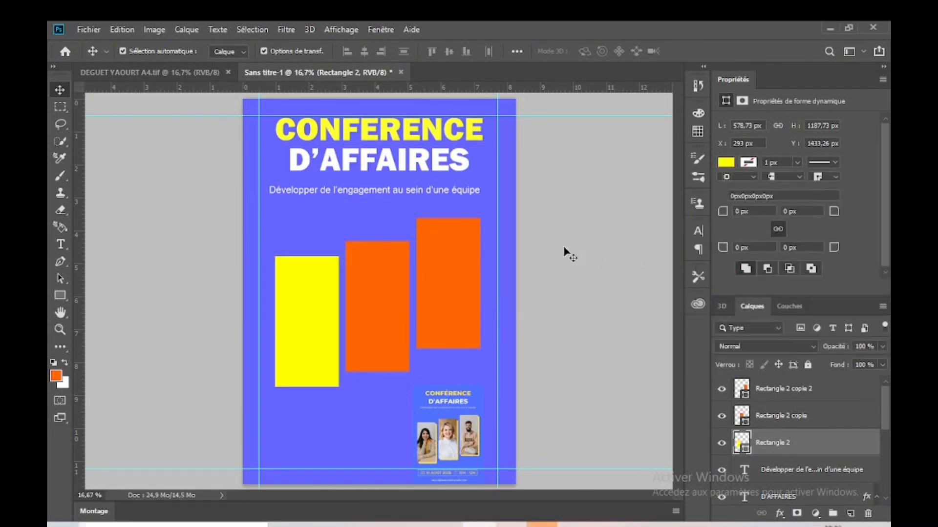
left_click(386, 321)
left_click(728, 164)
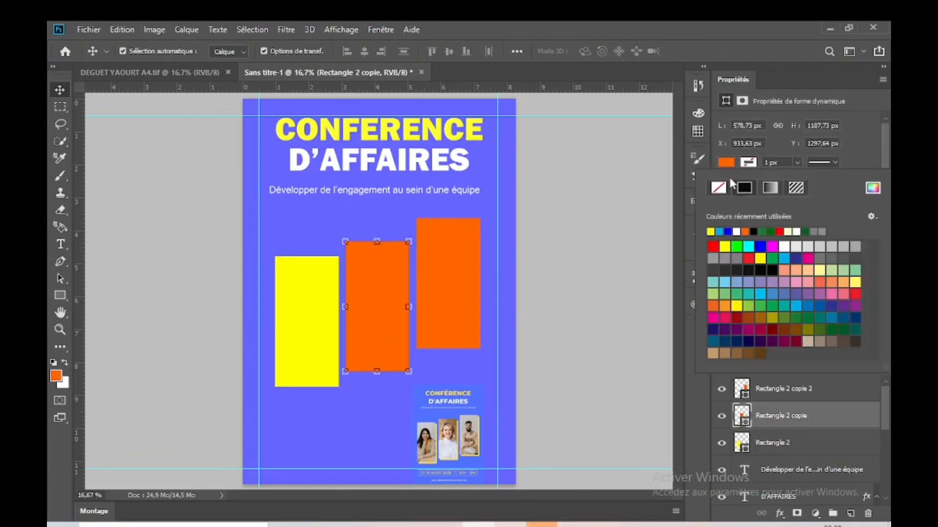
left_click(710, 232)
left_click(533, 262)
Step: Change the fill of the rightmost orange rectangle to yellow
left_click(453, 273)
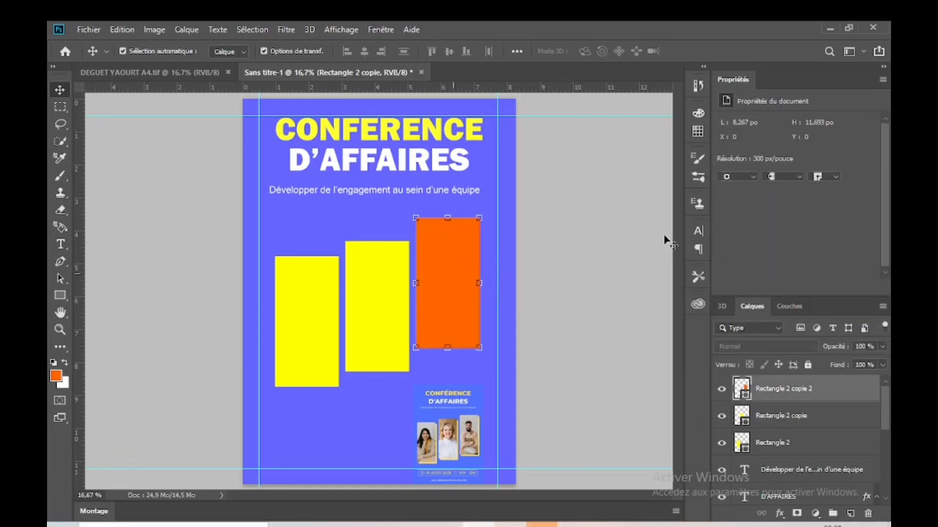
left_click(726, 162)
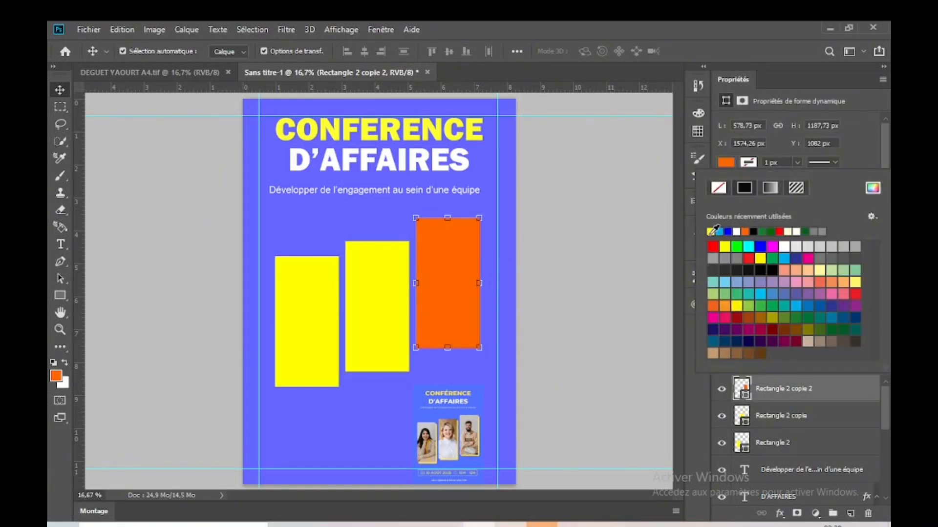
left_click(613, 292)
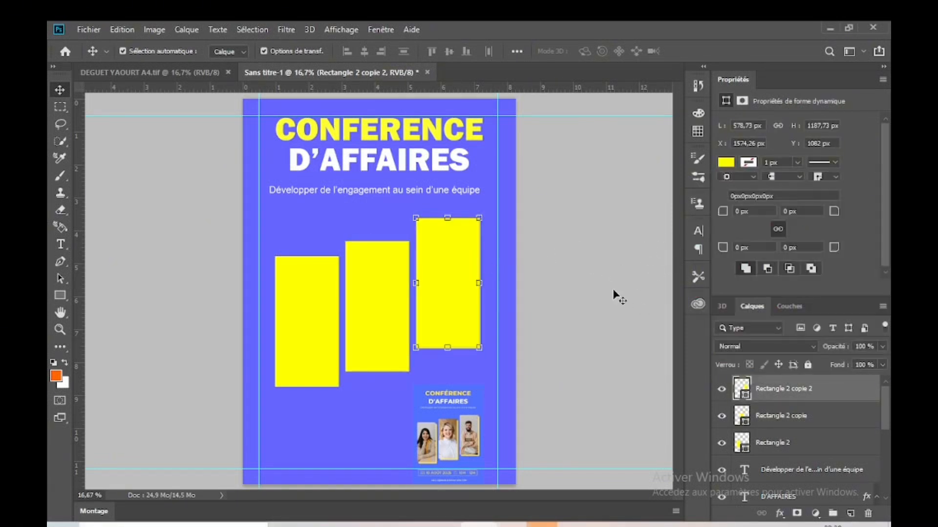
Step: Duplicate each of the three yellow rectangles in place on its own new layer
left_click(320, 324)
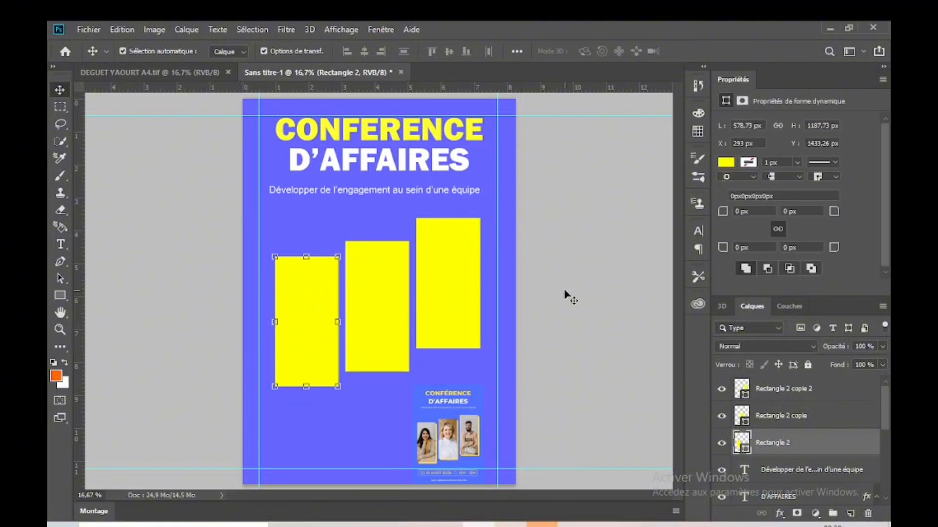
key("ctrl")
key("ctrl+j")
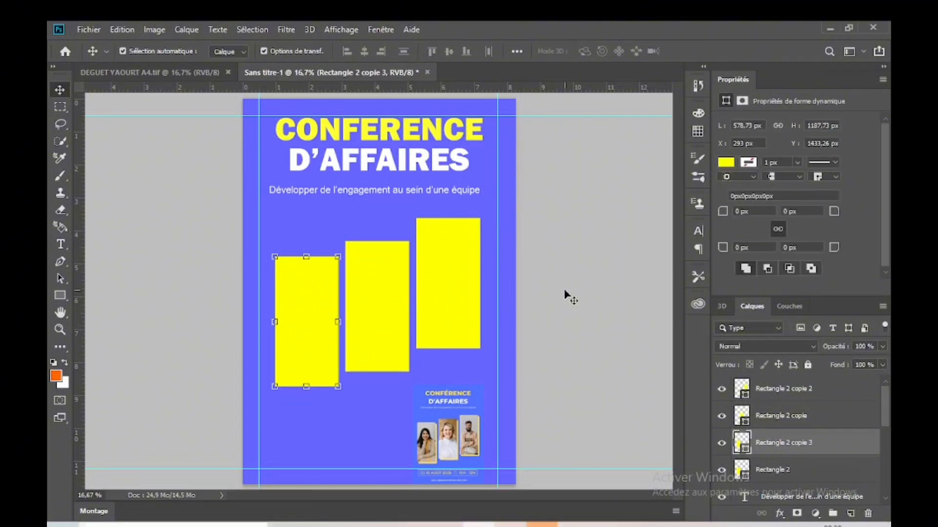
left_click(399, 309, "ctrl")
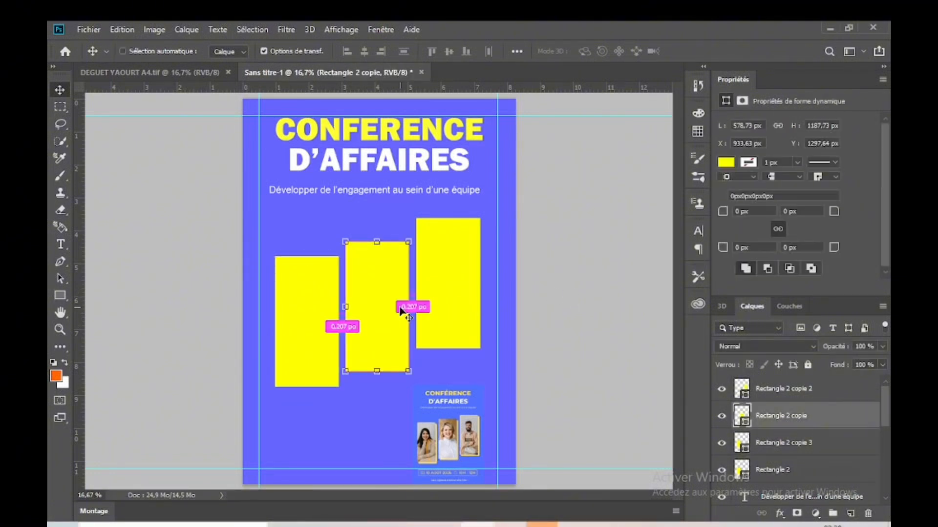
key("ctrl+j")
left_click(576, 278)
left_click(459, 309)
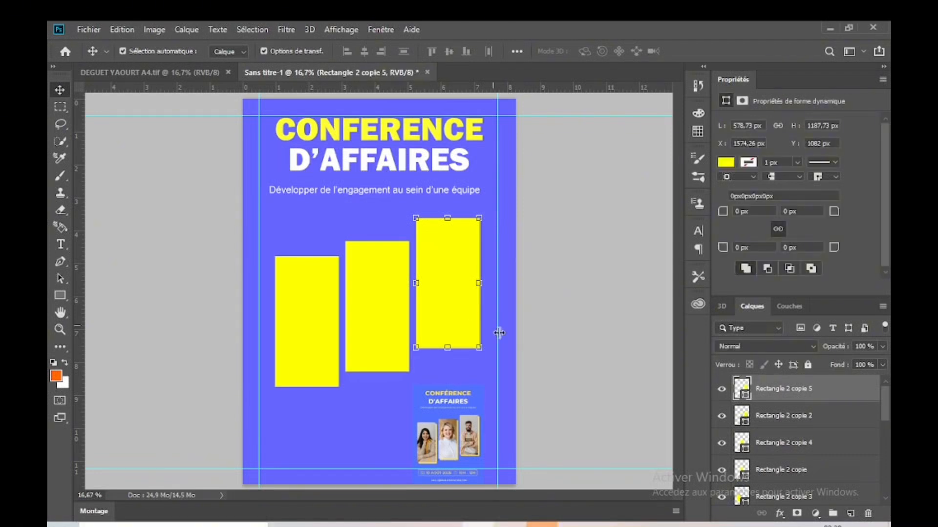
left_click(564, 337)
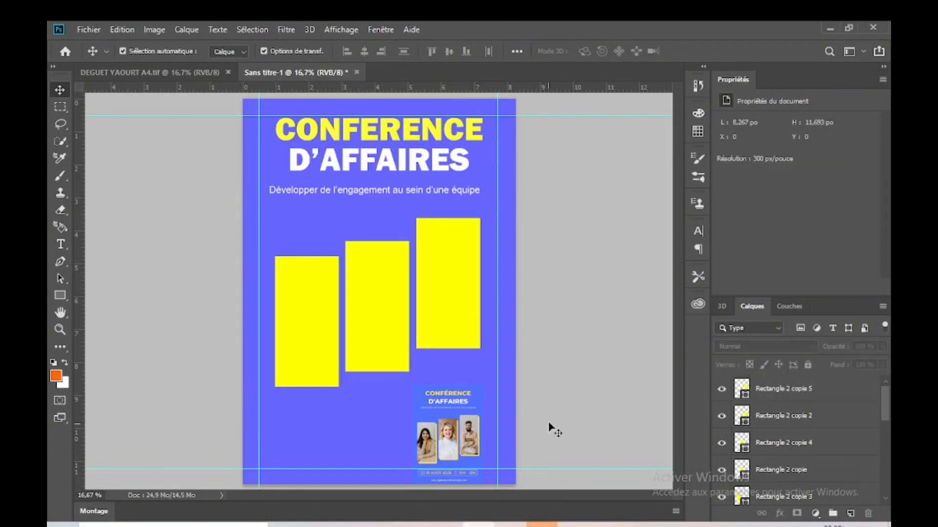
Step: Try to place the image "Powerful Messengers _ Inspiration Ministries" from the imagesss folder onto the flyer
mouse_move(419, 525)
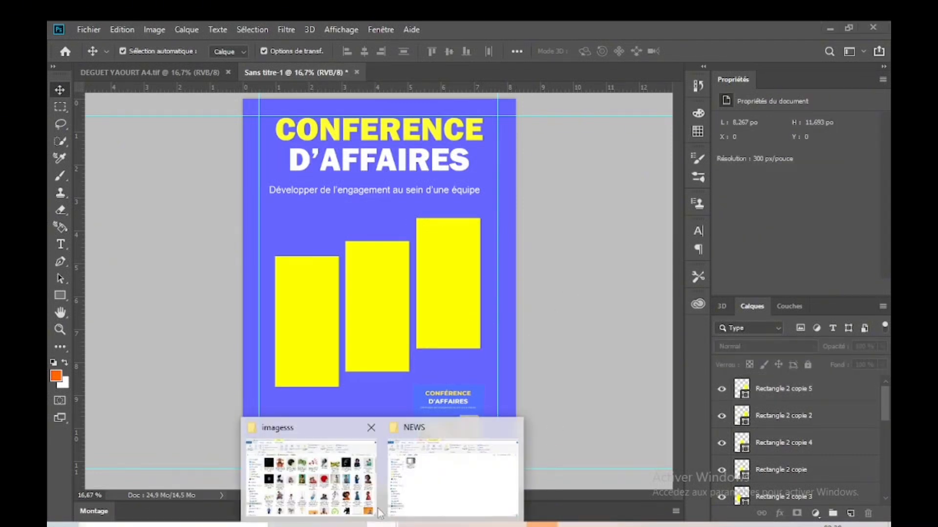
left_click(370, 481)
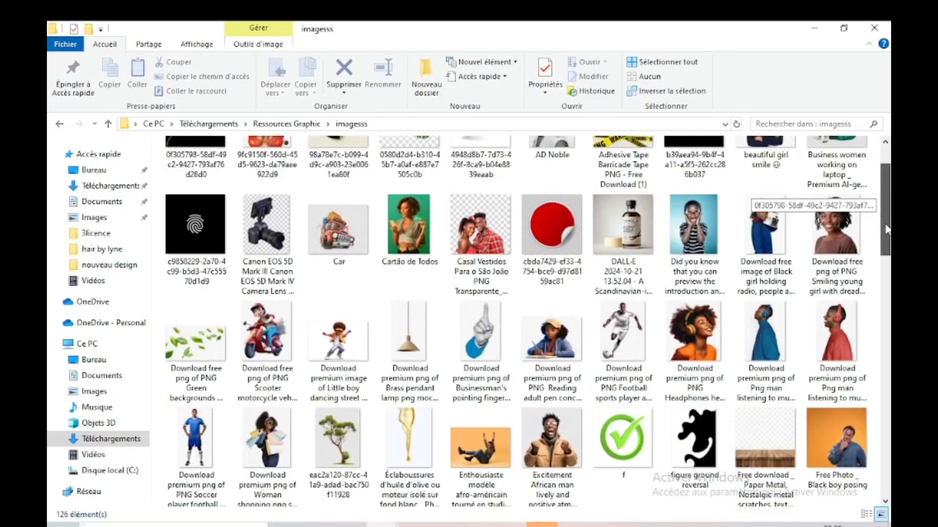
left_click_drag(885, 203, 884, 305)
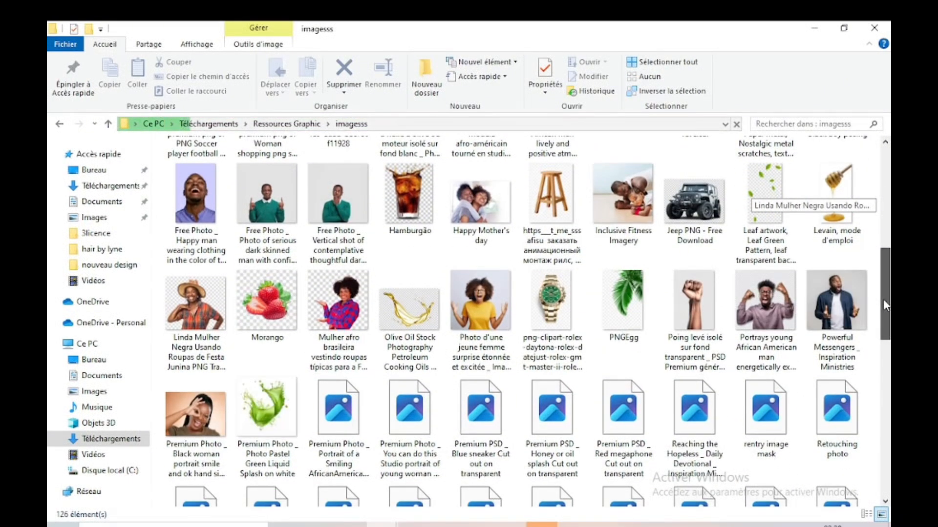
left_click_drag(883, 299, 886, 329)
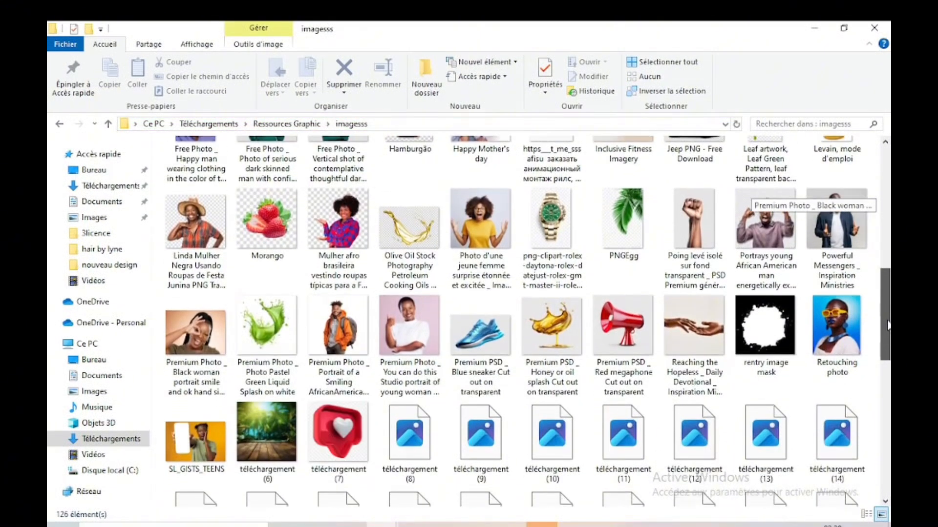
left_click(836, 241)
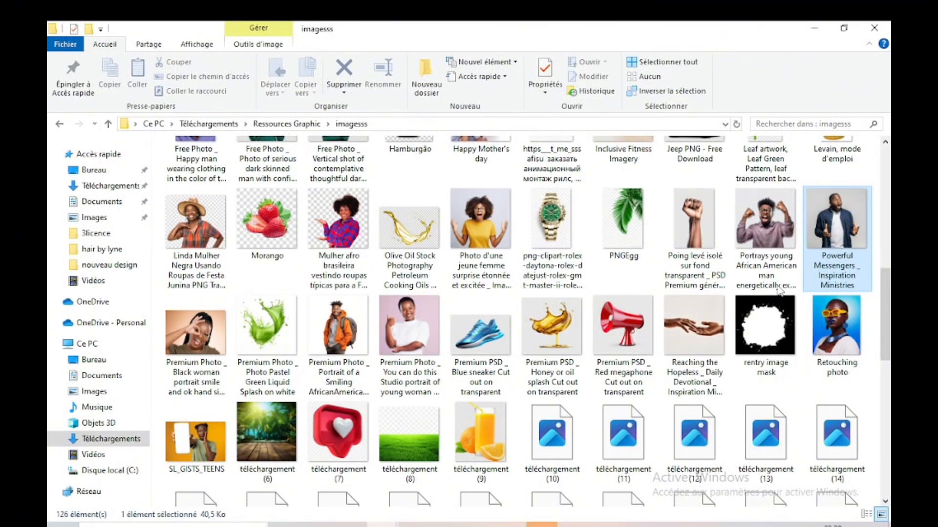
left_click_drag(779, 292, 397, 292)
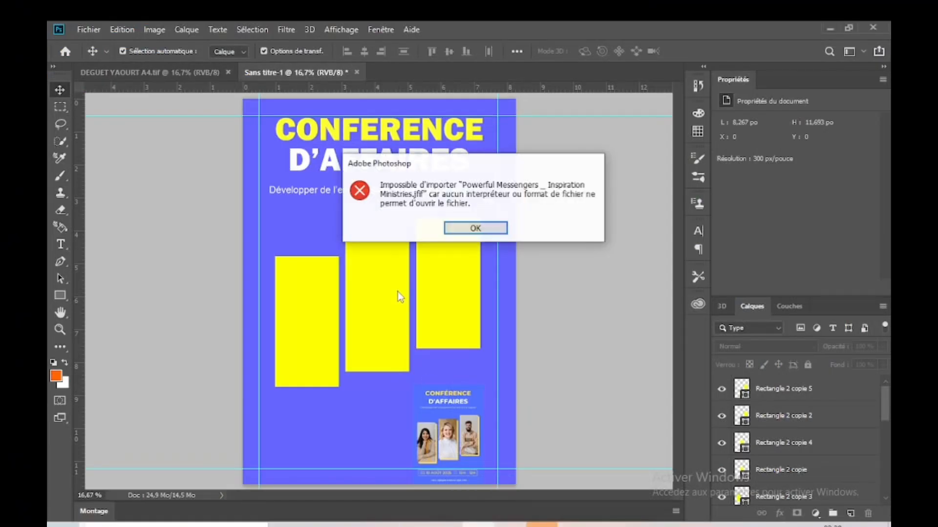
left_click(494, 230)
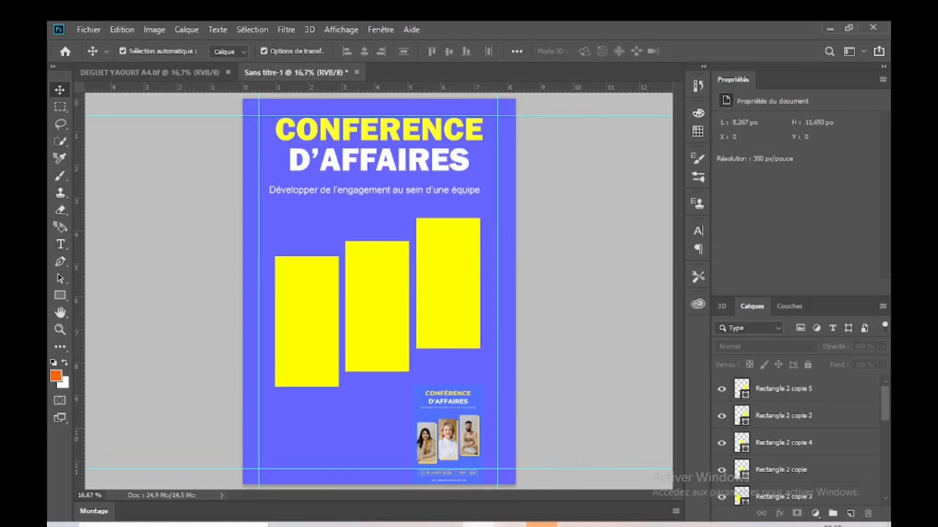
Step: Return to the imagesss folder in File Explorer and open "Powerful Messengers _ Inspiration Ministries" in Paint
mouse_move(398, 525)
left_click(355, 497)
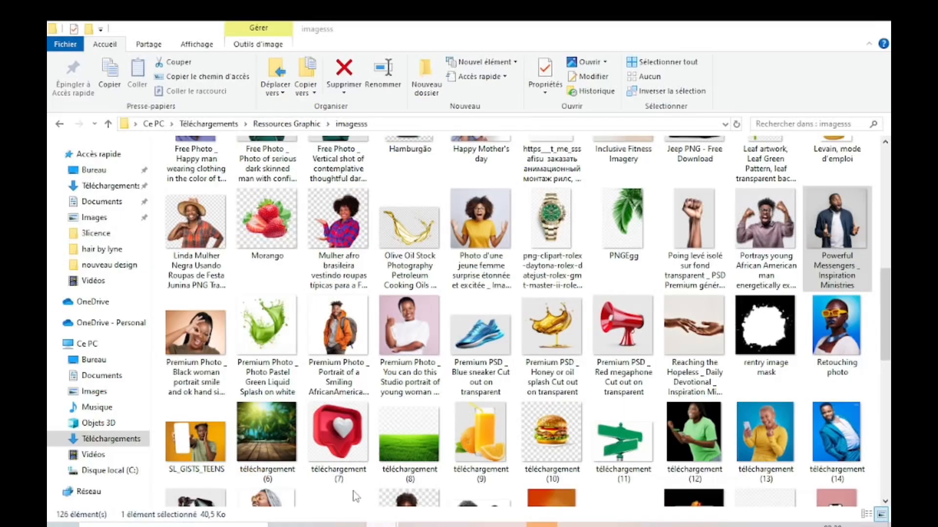
double_click(840, 214)
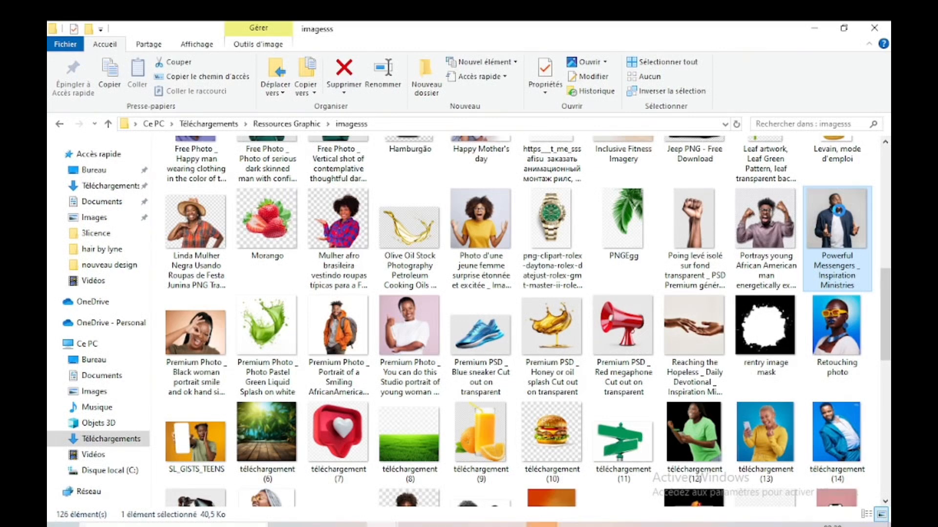
right_click(839, 211)
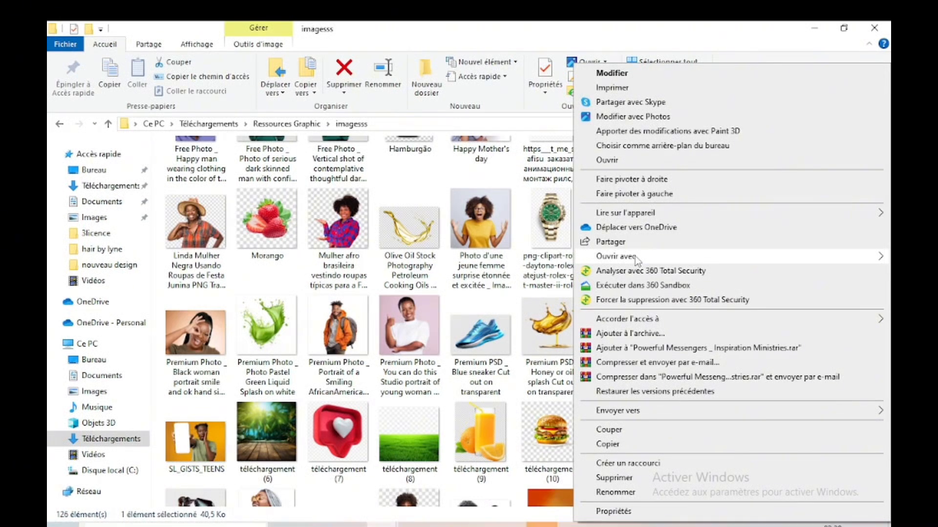
mouse_move(635, 257)
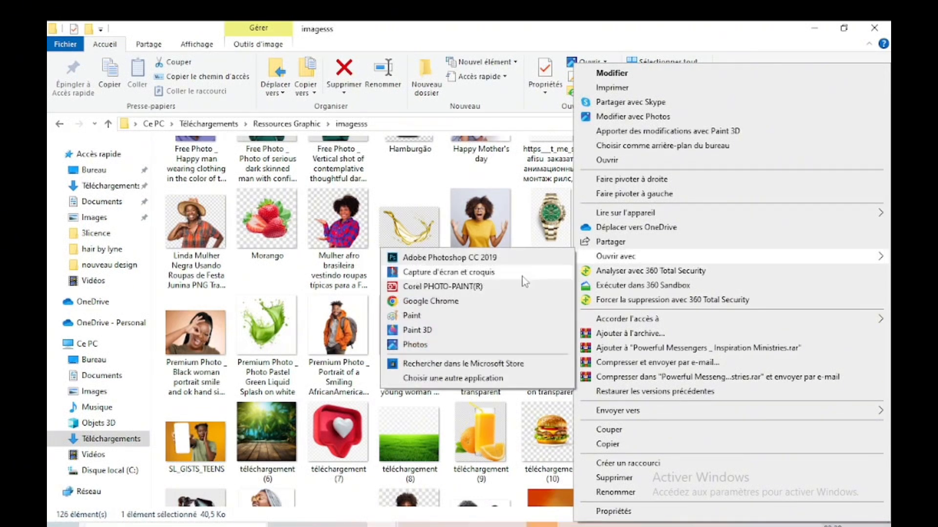
left_click(409, 316)
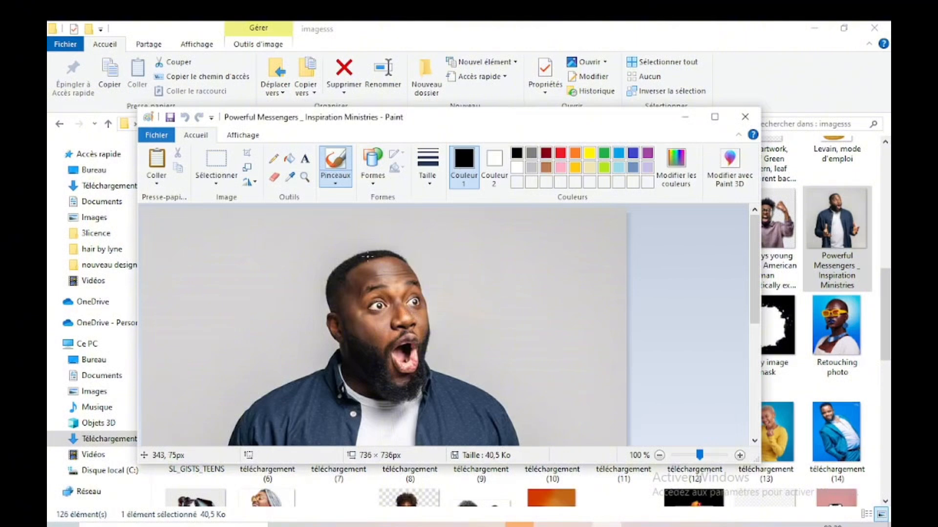
Step: Save a JPEG copy of the image under the same name in Téléchargements, and minimize Paint
left_click(166, 139)
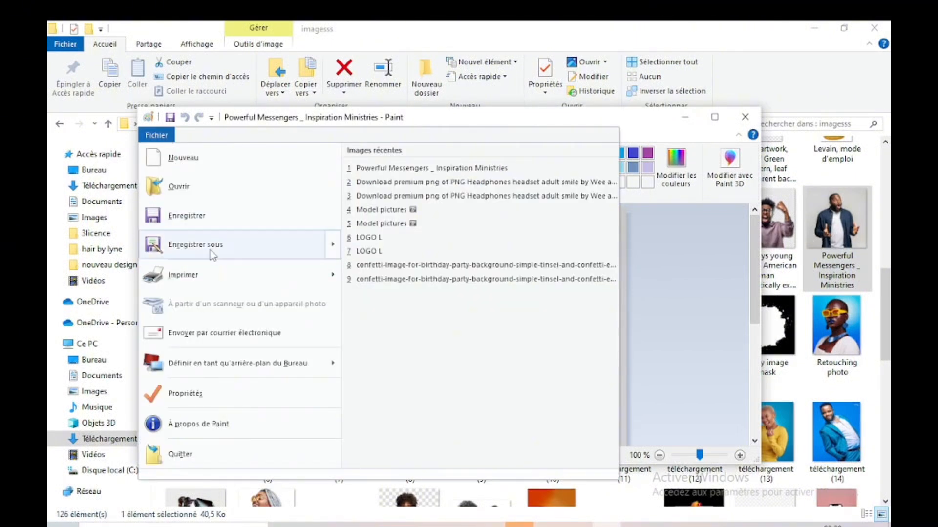
mouse_move(213, 250)
left_click(414, 206)
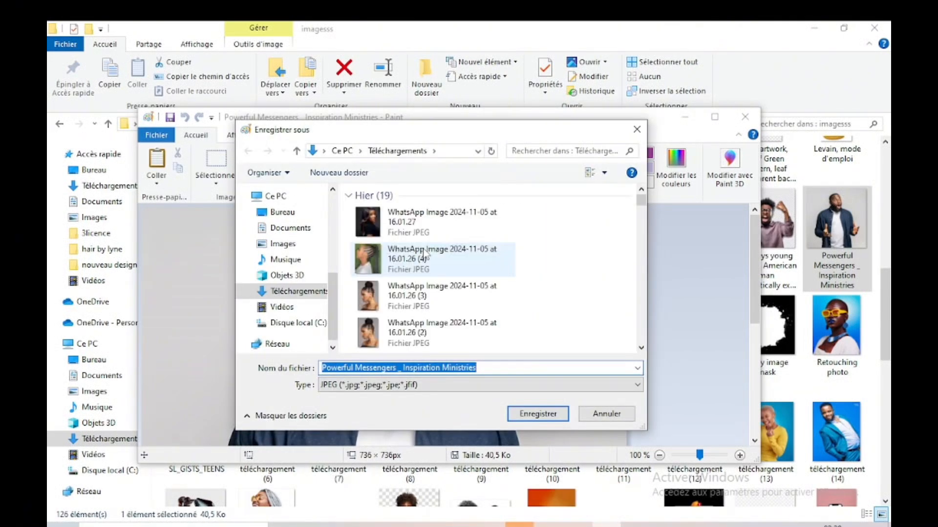
left_click(534, 411)
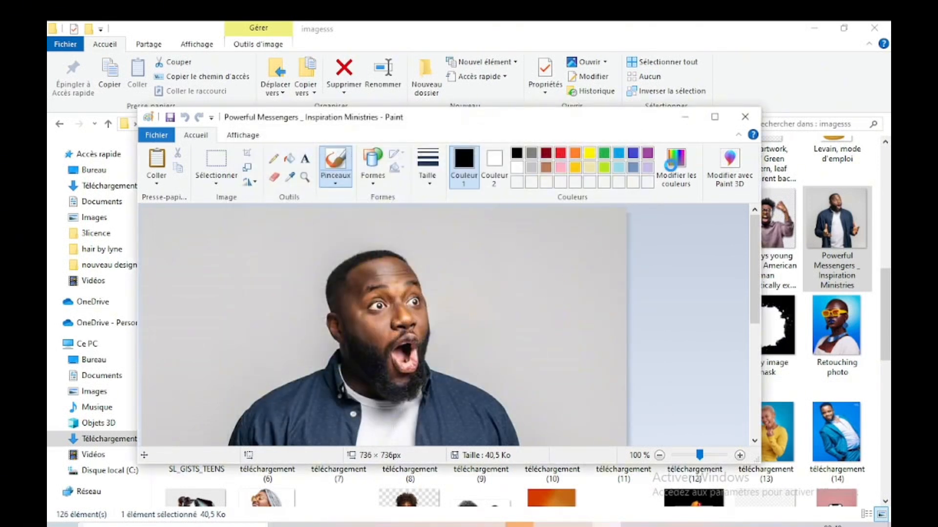
left_click(676, 118)
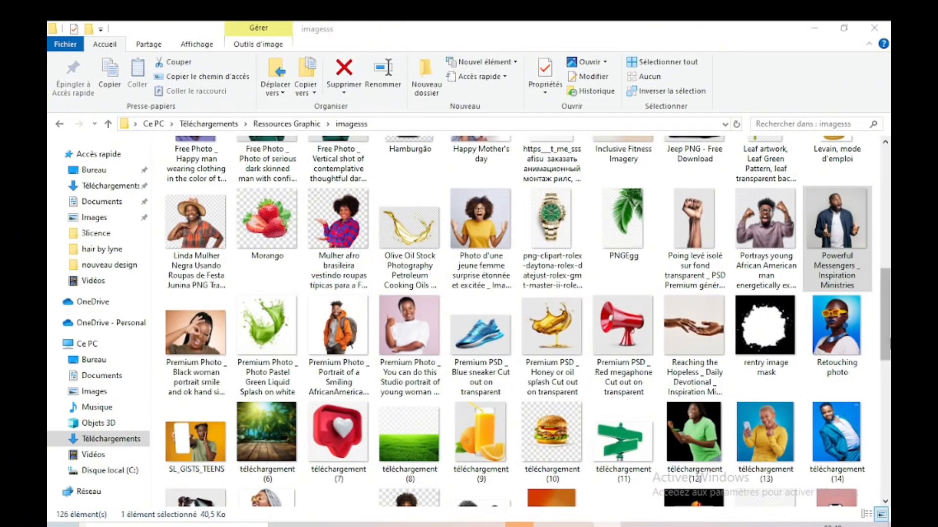
Step: Go to the Téléchargements folder in File Explorer and select the newly saved "Powerful Messengers _ Inspiration Ministries" JPEG
scroll(888, 269, "up", 5)
scroll(888, 268, "up", 5)
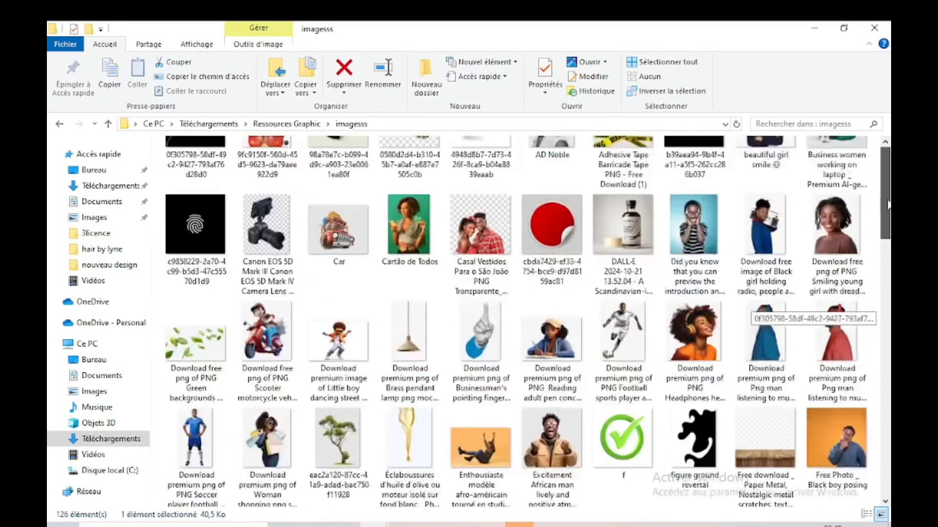
left_click(131, 188)
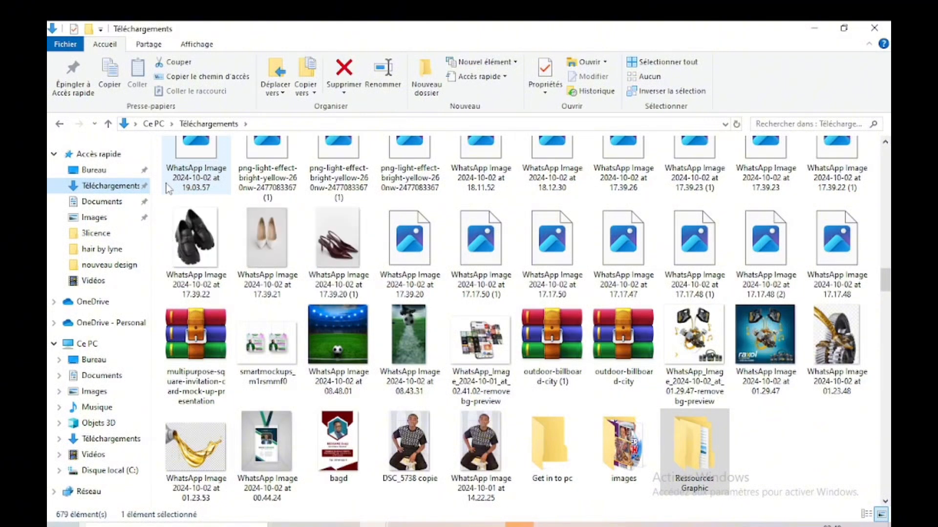
scroll(781, 273, "up", 20)
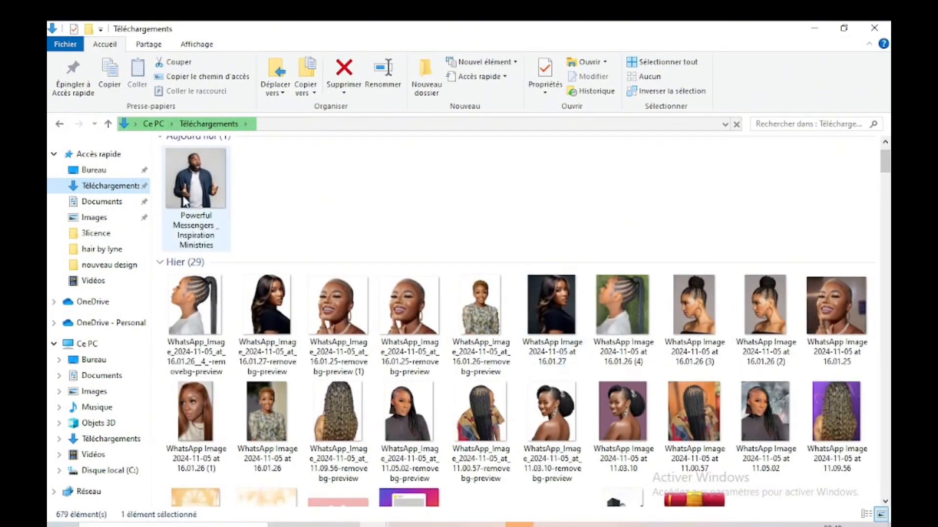
double_click(197, 195)
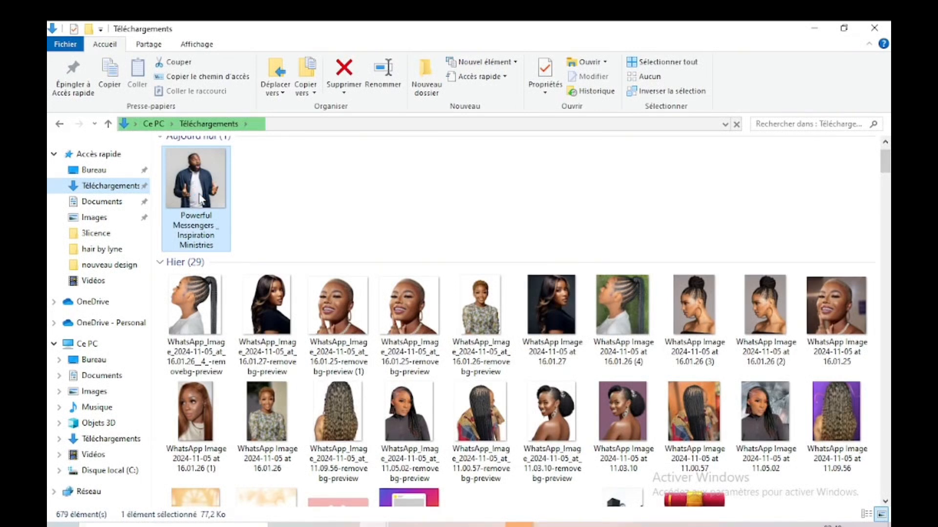
Step: Try placing the saved JPEG directly on the flyer in Photoshop, and delete the placed photo layer
left_click_drag(200, 197, 382, 330)
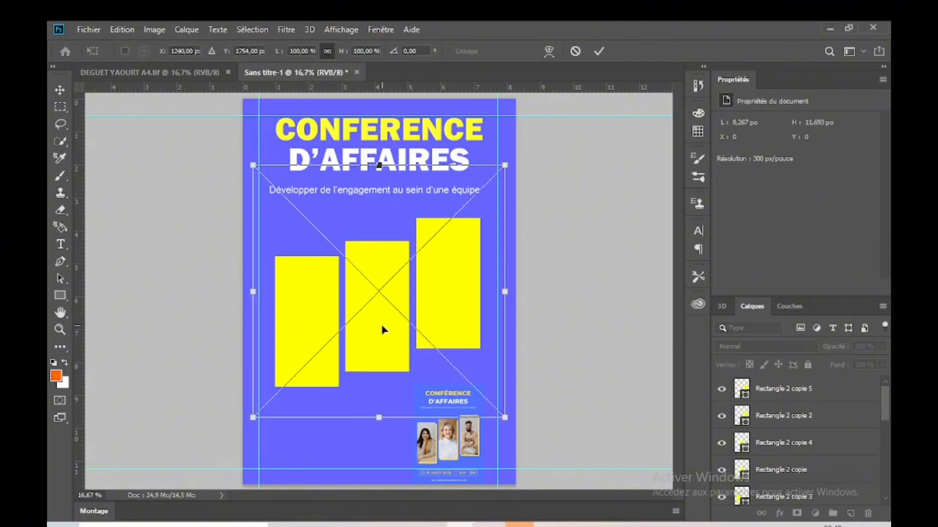
key("Return")
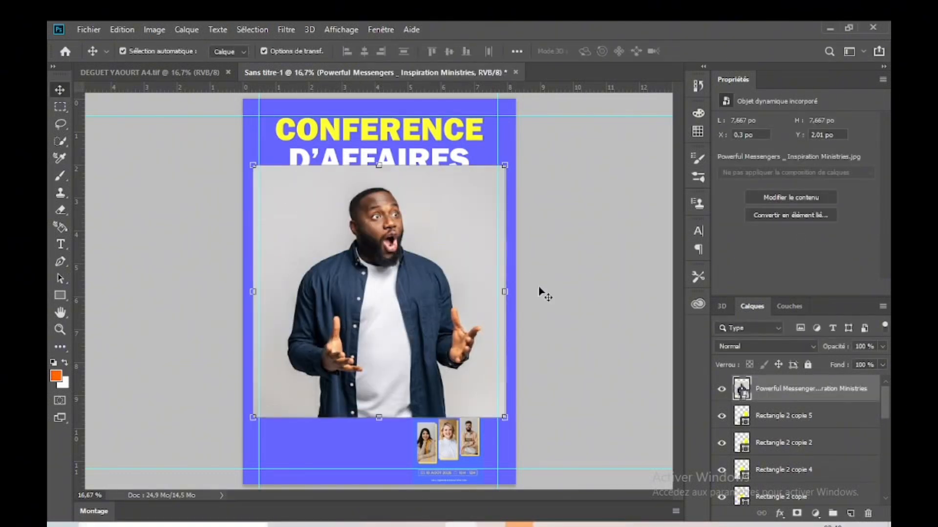
left_click(410, 291)
key("Delete")
left_click(566, 389)
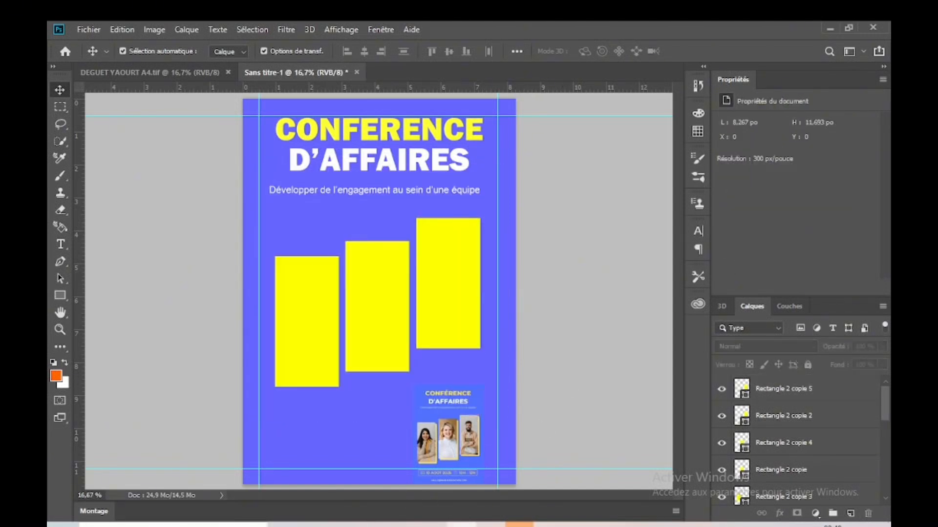
Step: Open the saved JPEG from Téléchargements as a separate Photoshop document and convert its background to the regular layer "Calque 0"
mouse_move(375, 525)
left_click(298, 464)
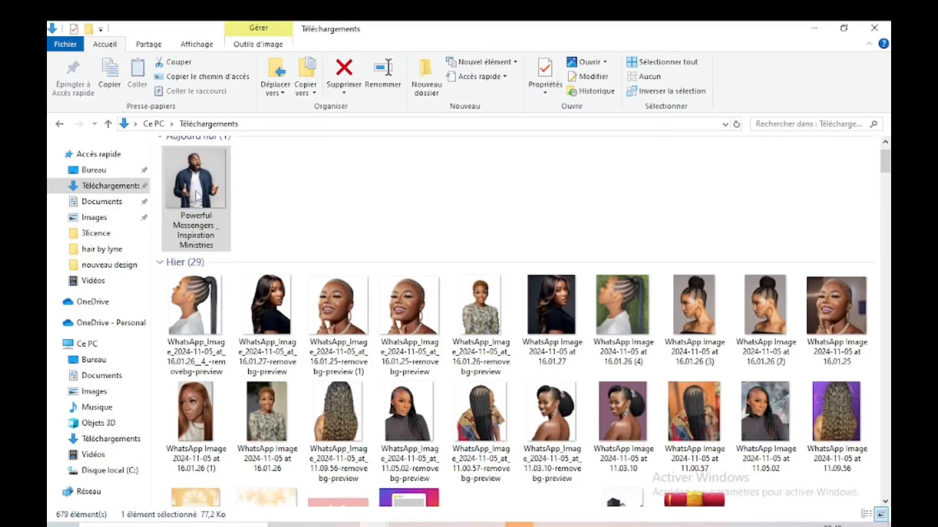
left_click_drag(195, 190, 546, 37)
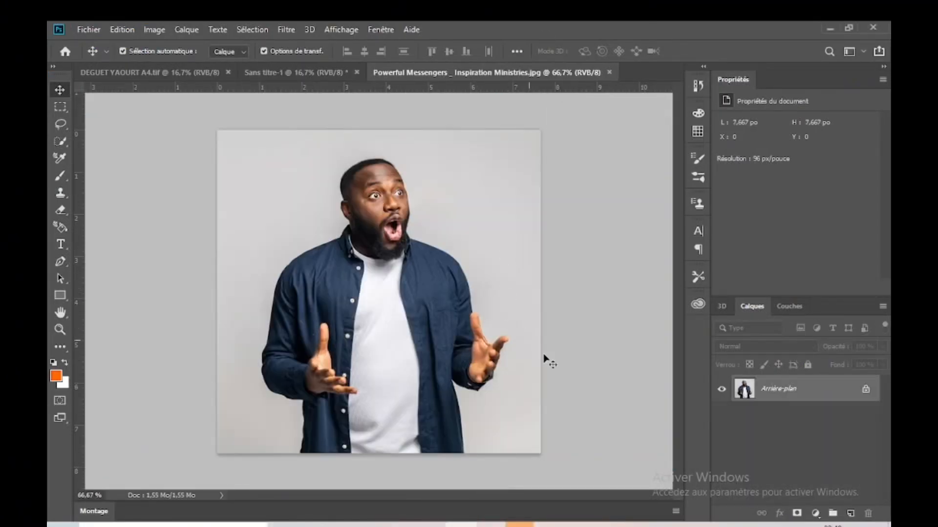
double_click(786, 398)
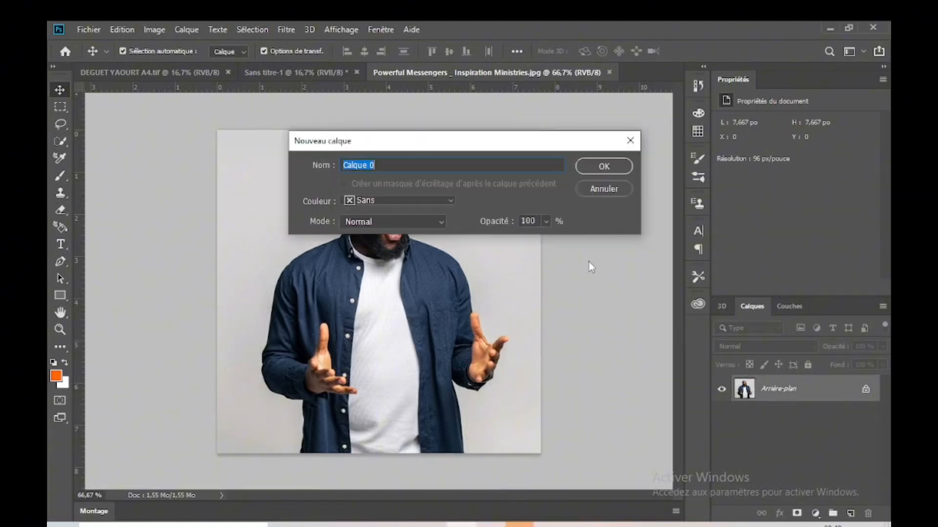
left_click(593, 171)
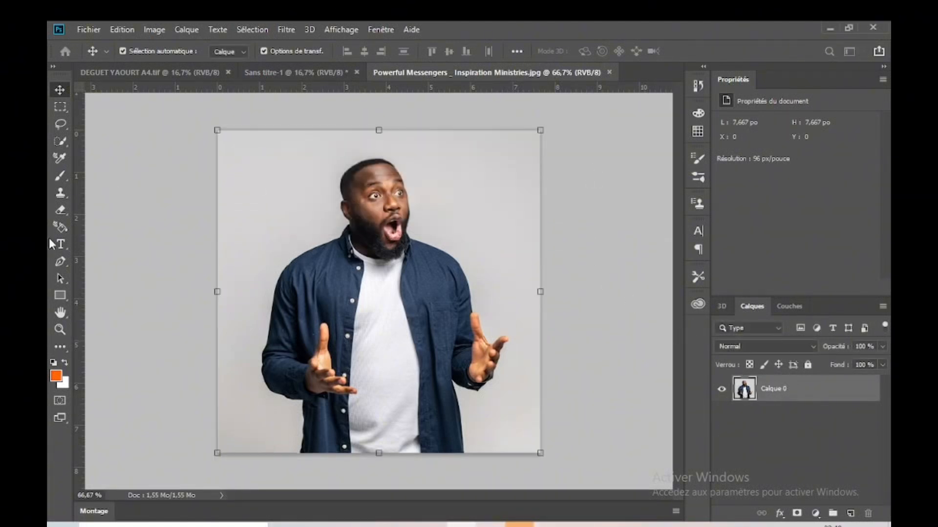
Step: Erase the photo's grey background with the Magic Eraser and move the cut-out man into the Sans titre-1 flyer
left_click(60, 211)
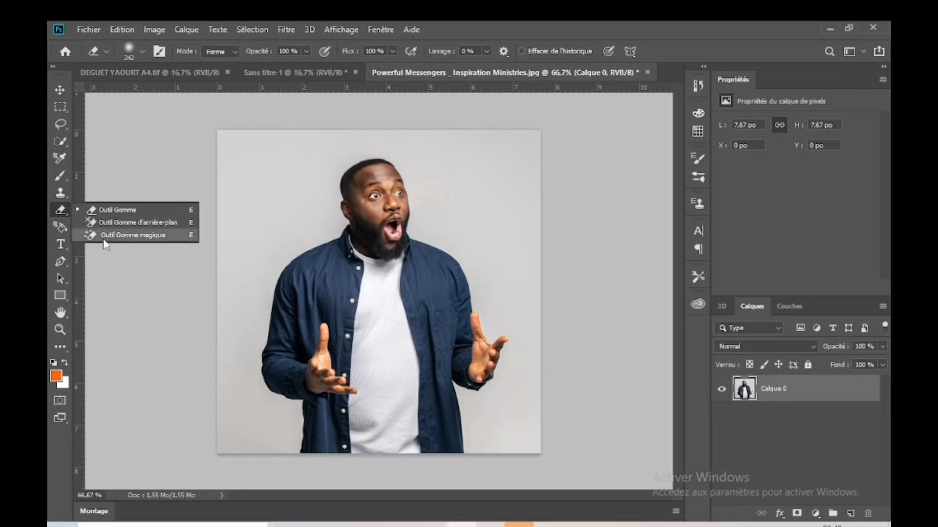
left_click(117, 237)
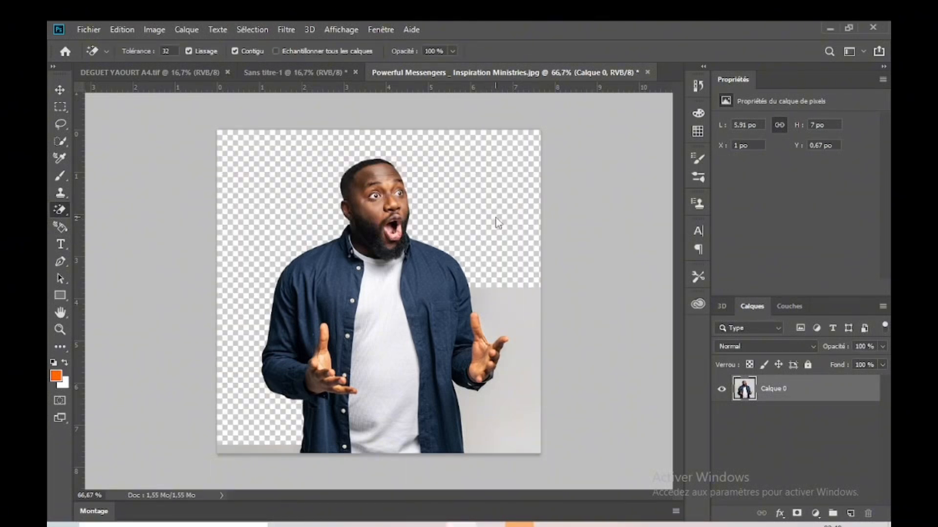
left_click(59, 90)
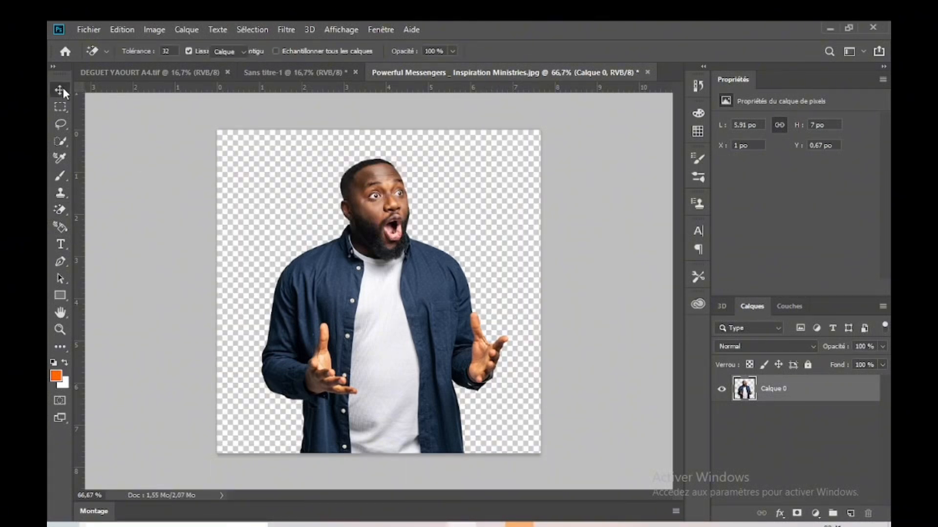
mouse_move(386, 257)
left_mouse_down()
mouse_move(344, 273)
mouse_move(393, 244)
left_mouse_up()
left_click_drag(441, 319, 284, 371)
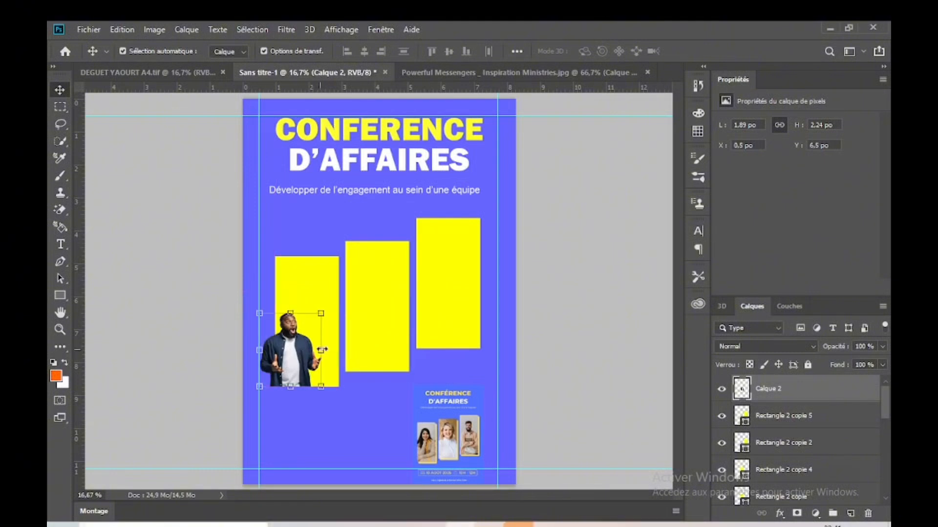
Step: Enlarge the man's cut-out to about 142% and place it over the first yellow frame
left_click_drag(322, 313, 348, 281)
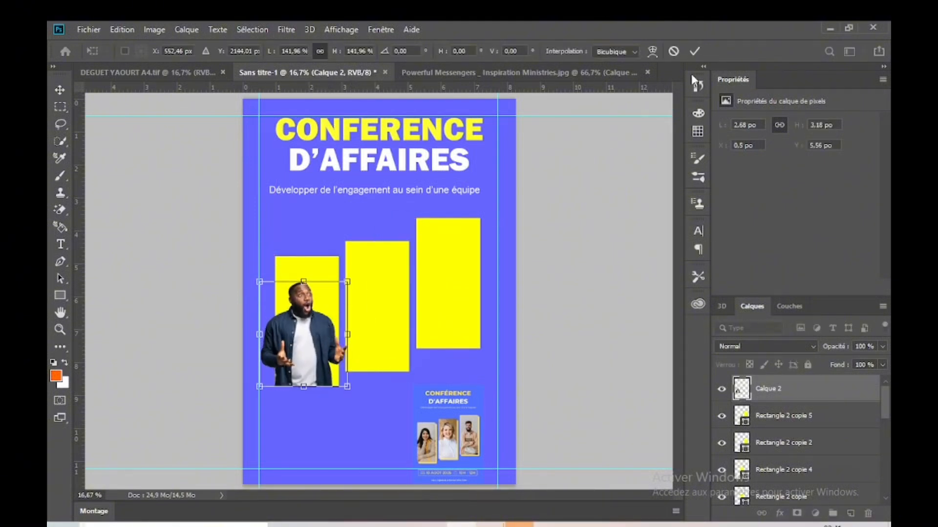
left_click(694, 51)
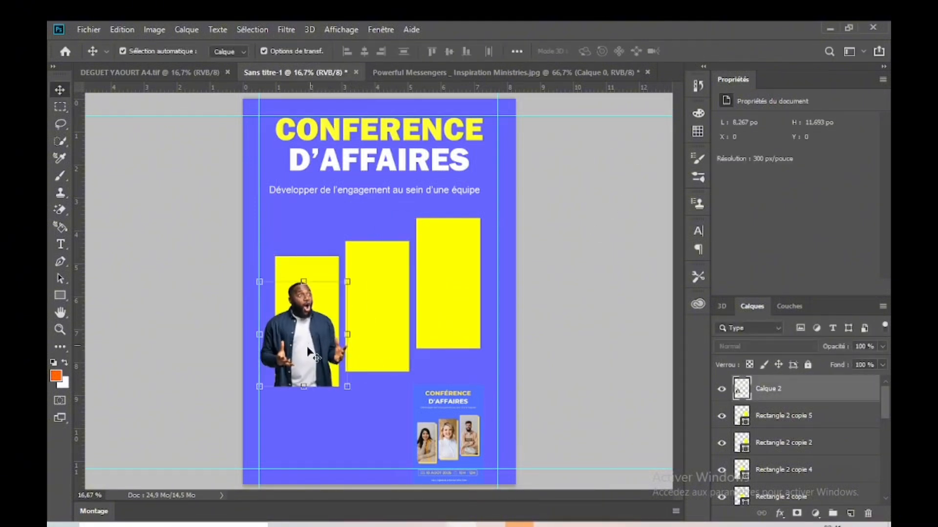
left_click_drag(307, 348, 322, 321)
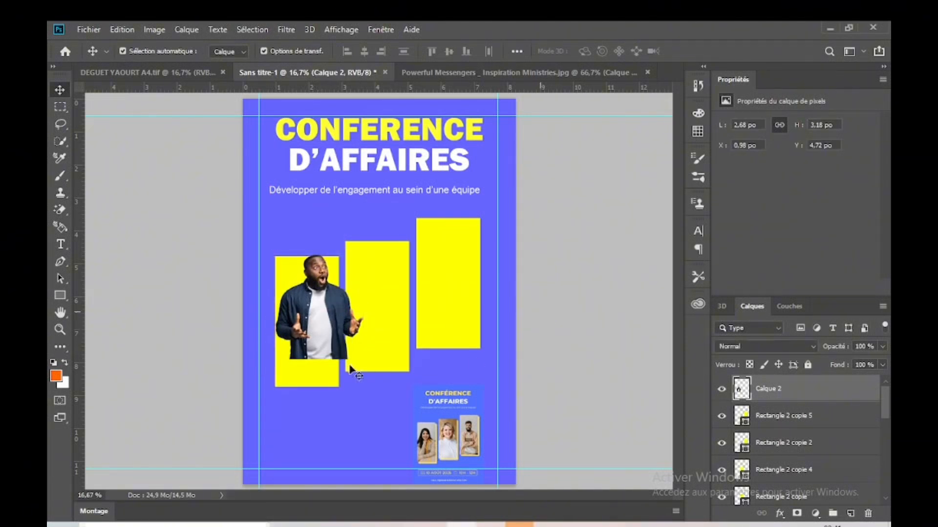
Step: Move the man's layer, Calque 2, directly above Rectangle 2 copie 3 in the layer stack
left_click(329, 382)
left_click(579, 333)
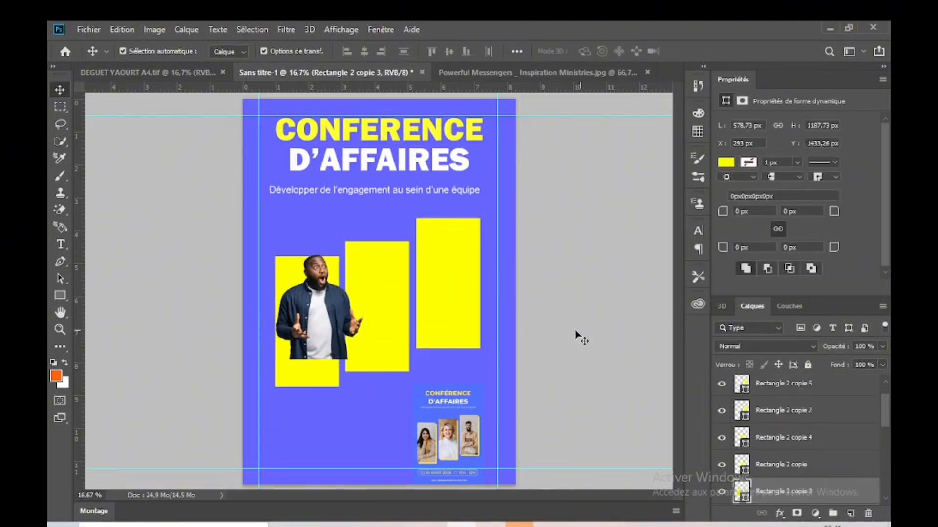
left_click(330, 334)
left_click_drag(835, 391, 826, 454)
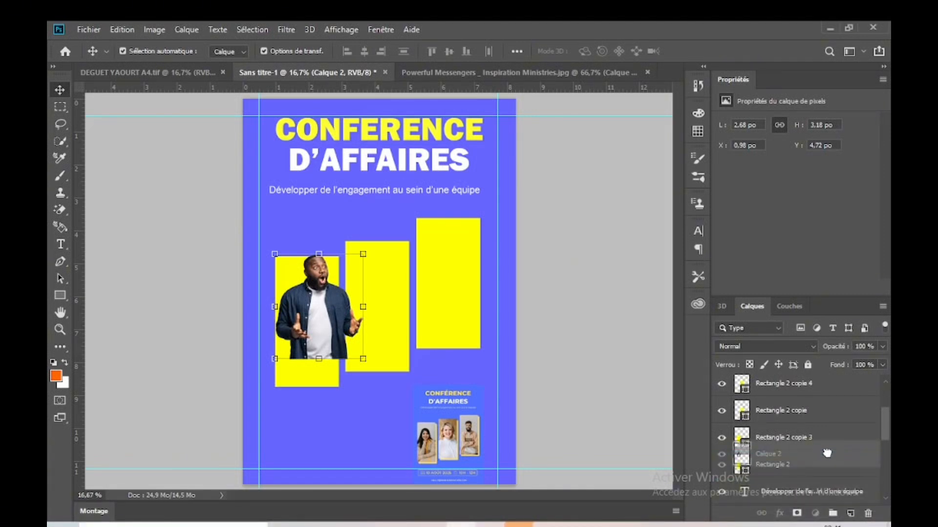
left_click_drag(823, 452, 812, 413)
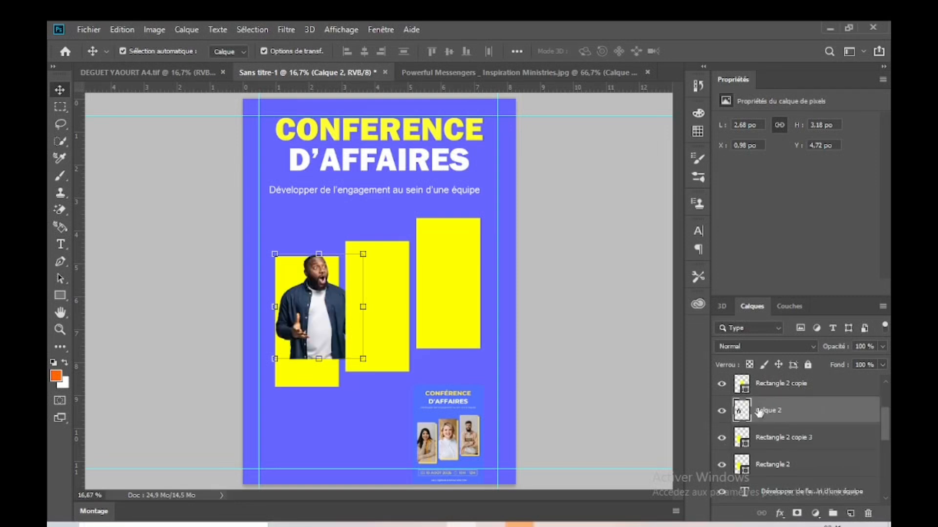
Step: Clip Calque 2 to Rectangle 2 copie 3 and lower the man to the bottom part of the frame
left_click(480, 371)
left_click(331, 314)
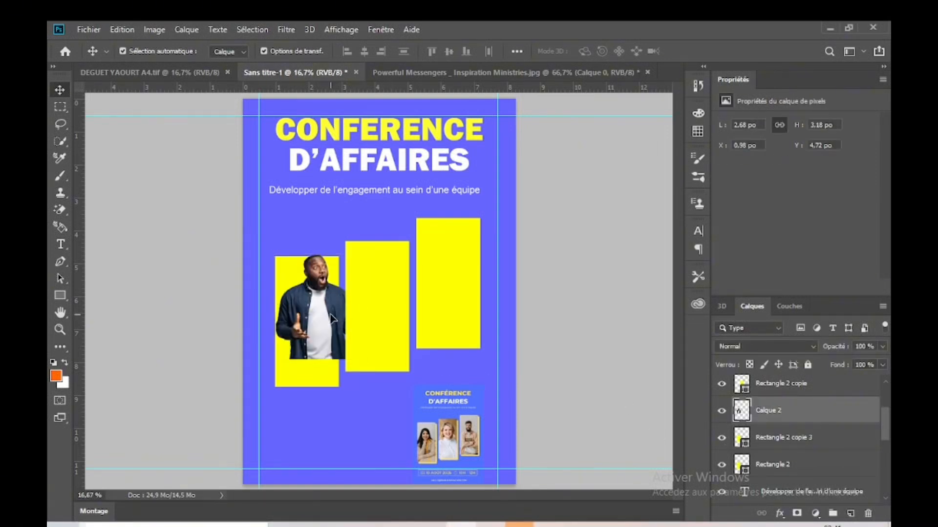
left_click(808, 438)
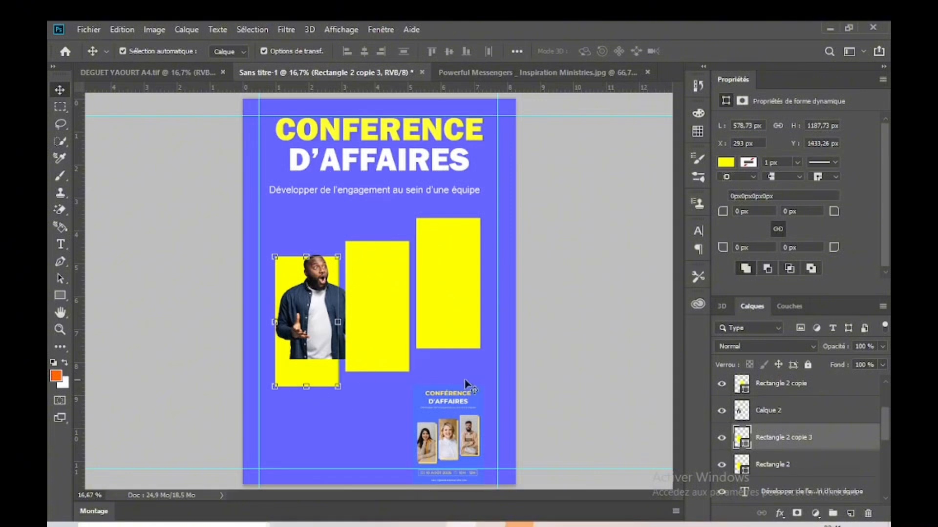
left_click(809, 418)
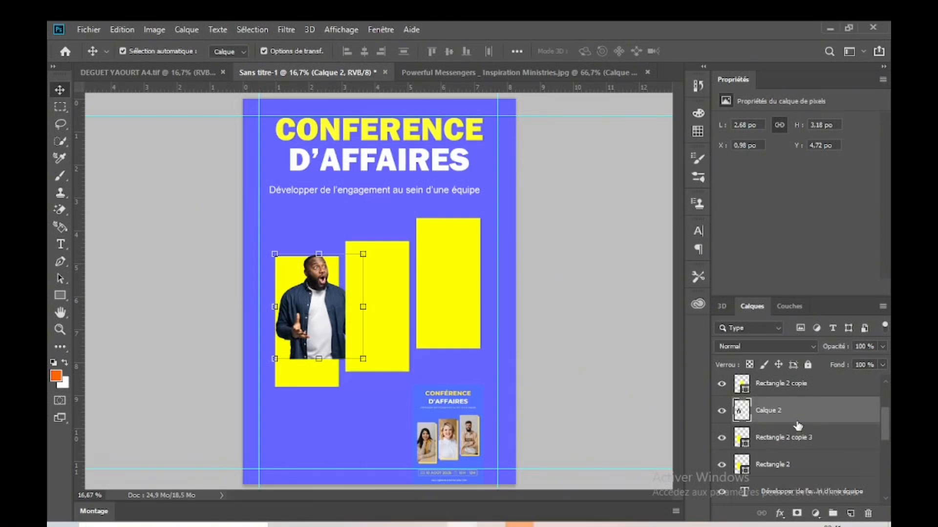
left_click_drag(798, 425, 796, 421)
left_click(795, 421, "alt")
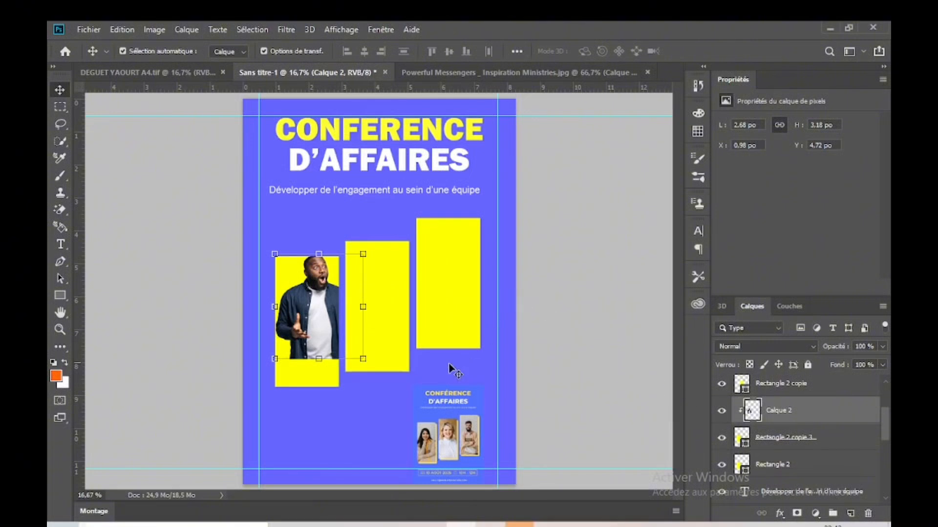
left_click(342, 359)
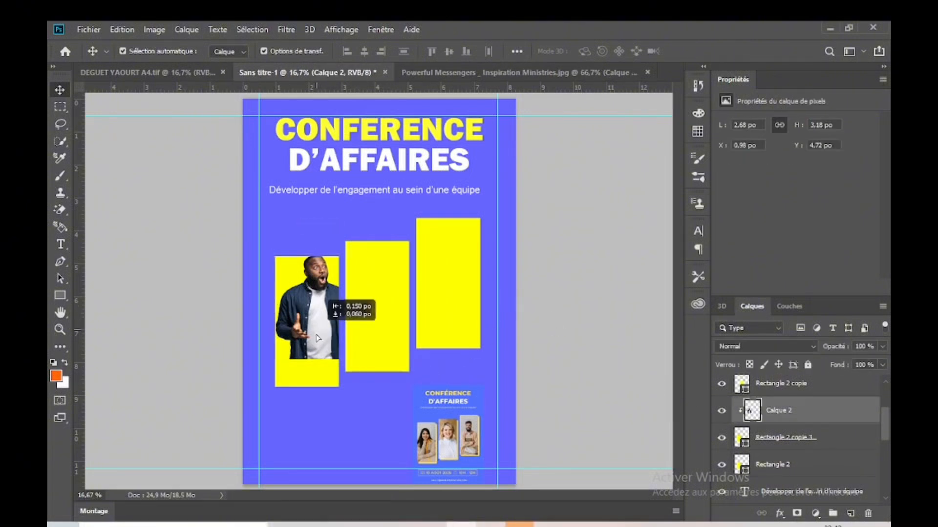
left_click_drag(326, 294, 313, 353)
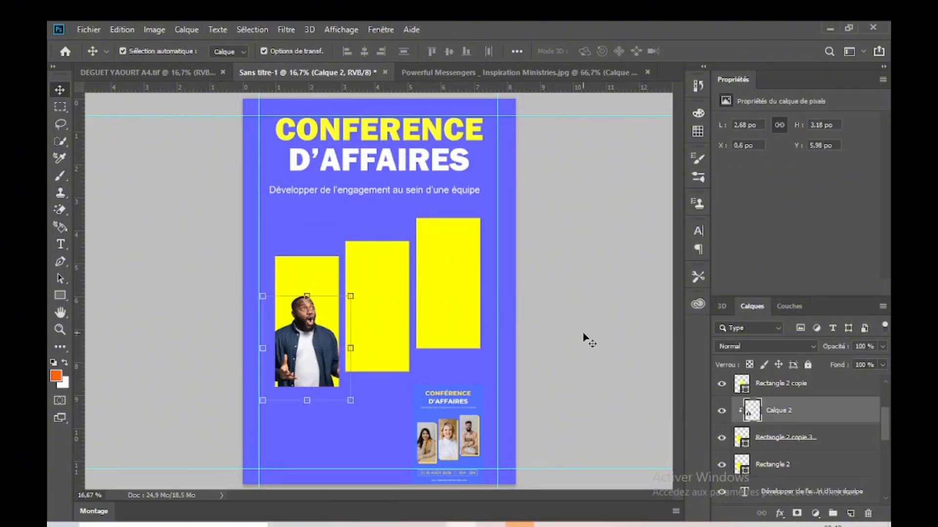
Step: Change the fill of the first frame, Rectangle 2 copie 3, from yellow to a medium grey
left_click(313, 283)
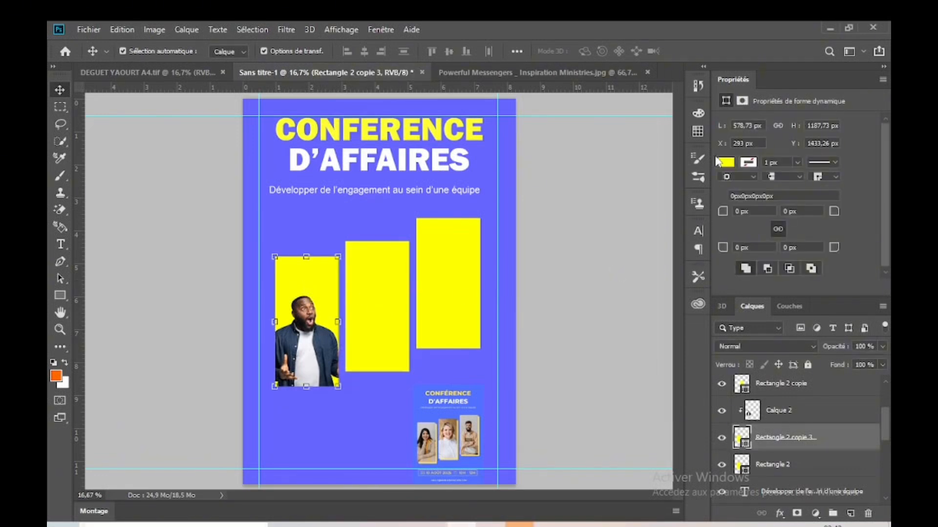
left_click(717, 162)
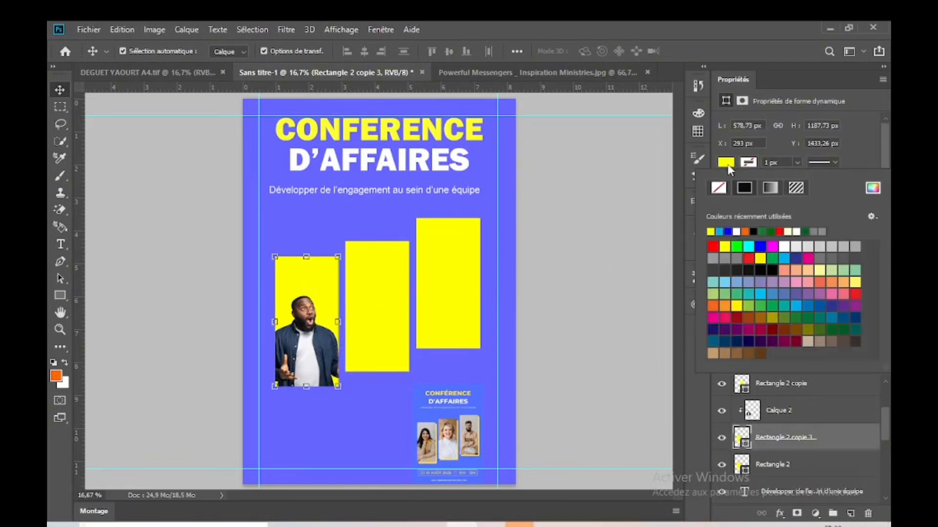
left_click(714, 257)
left_click(633, 294)
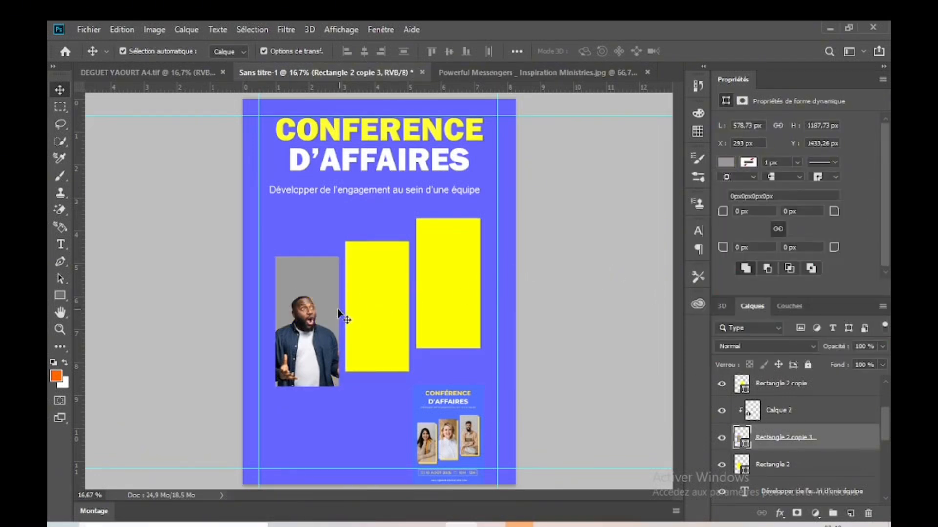
Step: Enlarge the clipped man to about 131% and centre him in the first frame so he fills most of it
left_click(323, 344)
left_click_drag(332, 350, 336, 361)
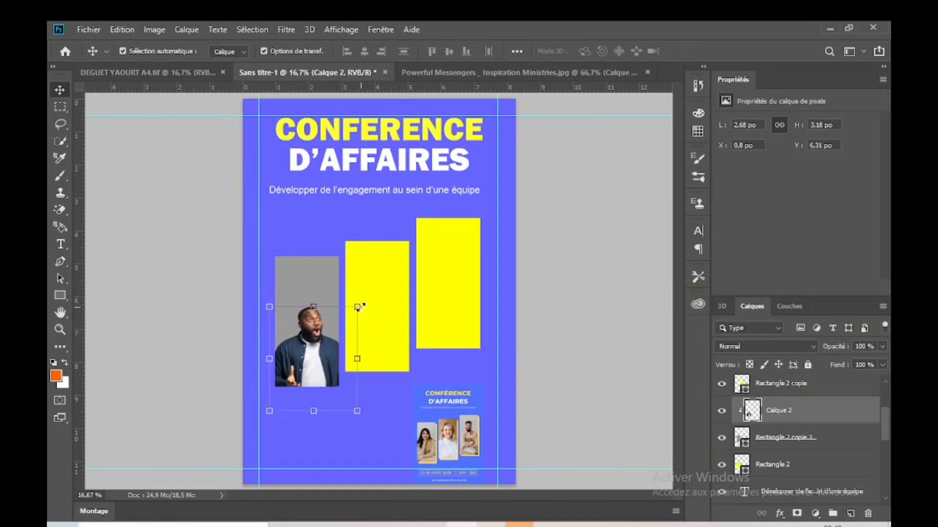
left_click_drag(357, 307, 383, 274)
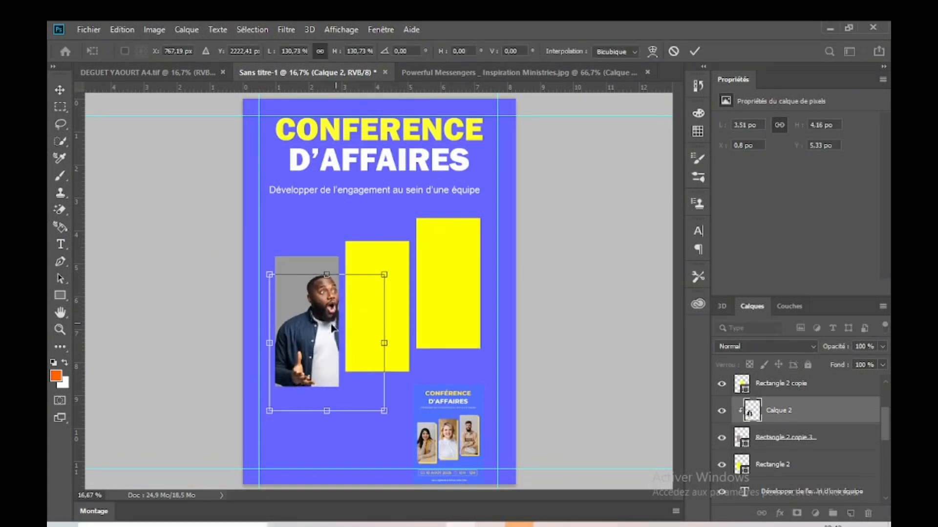
left_click_drag(332, 328, 312, 324)
key("Return")
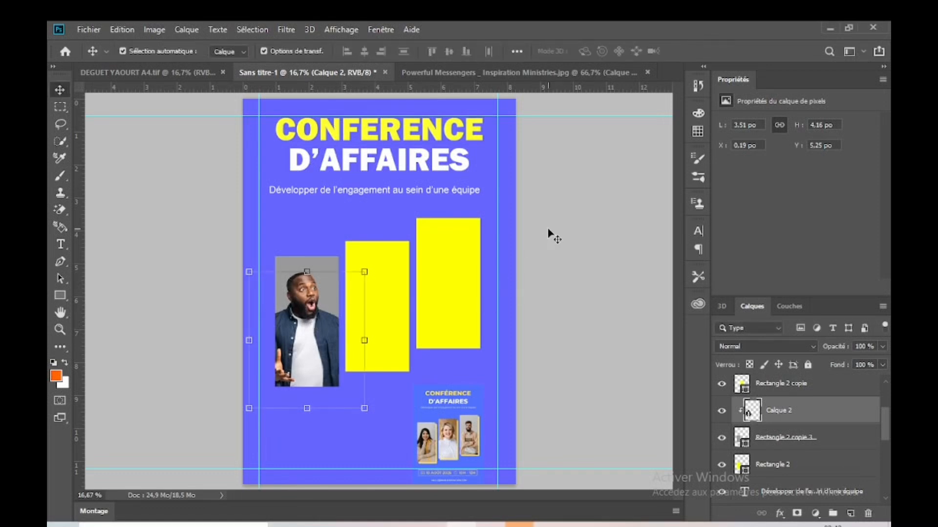
Step: Fill the second and third frames, Rectangle 2 copie 4 and Rectangle 2 copie 5, with the recently used grey
left_click(552, 226)
left_click(403, 306, "alt")
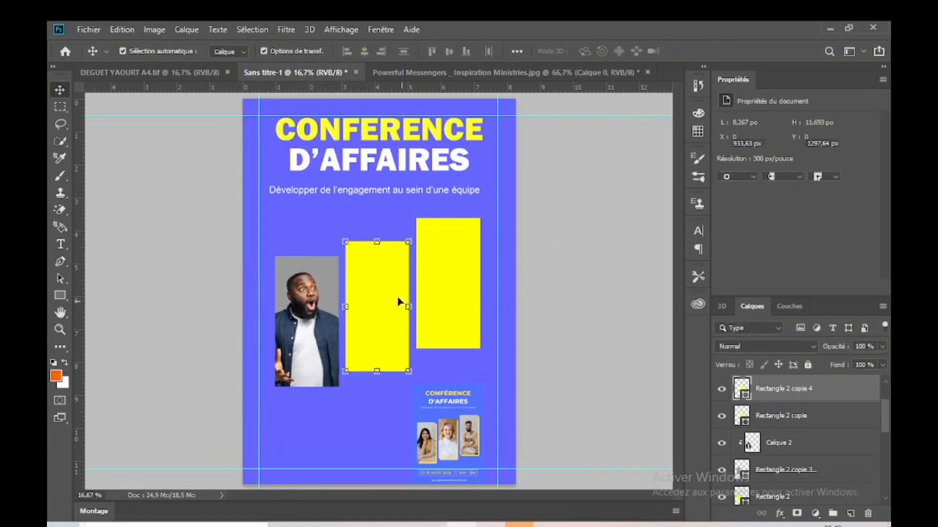
left_click(726, 163)
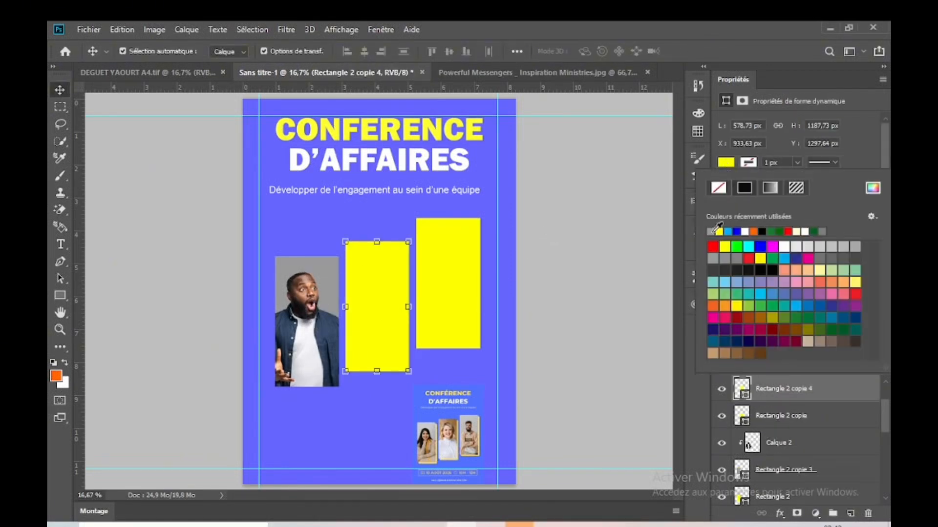
left_click(711, 232)
left_click(616, 240)
left_click(465, 299, "alt")
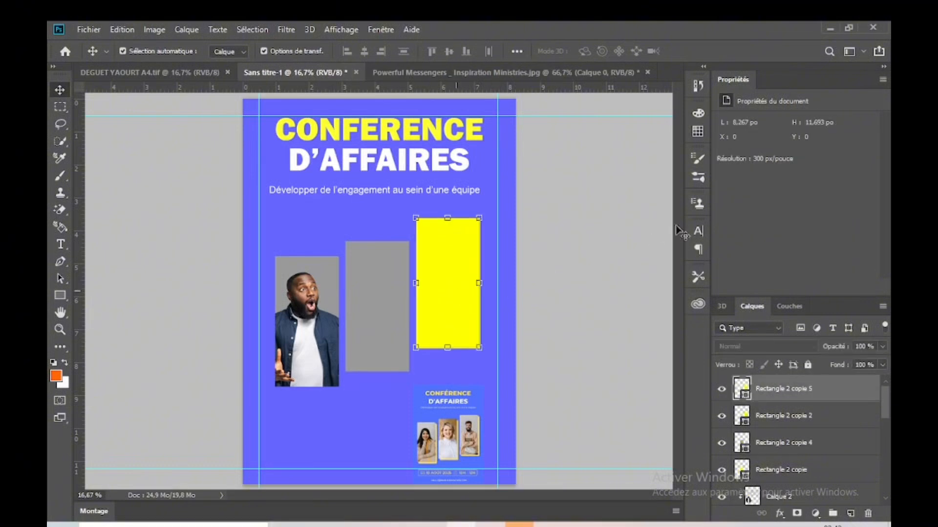
left_click(726, 163)
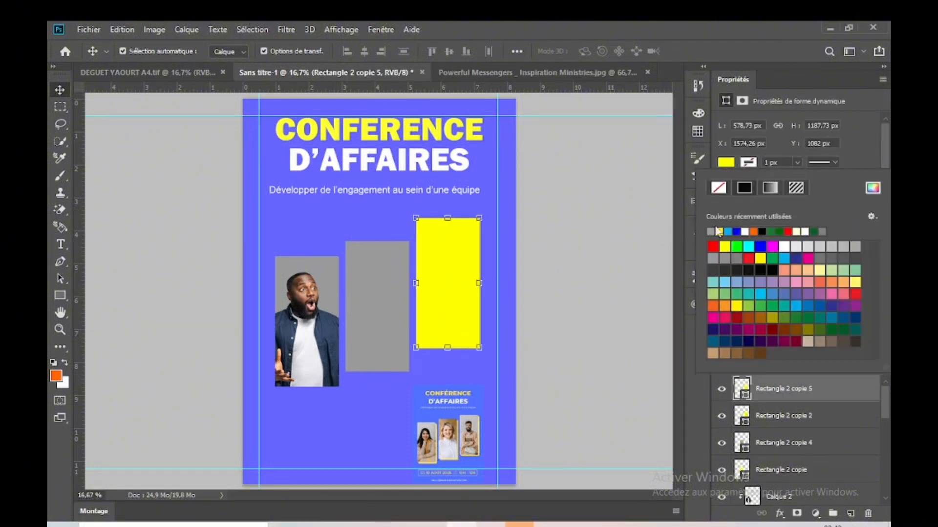
left_click(710, 232)
left_click(584, 248)
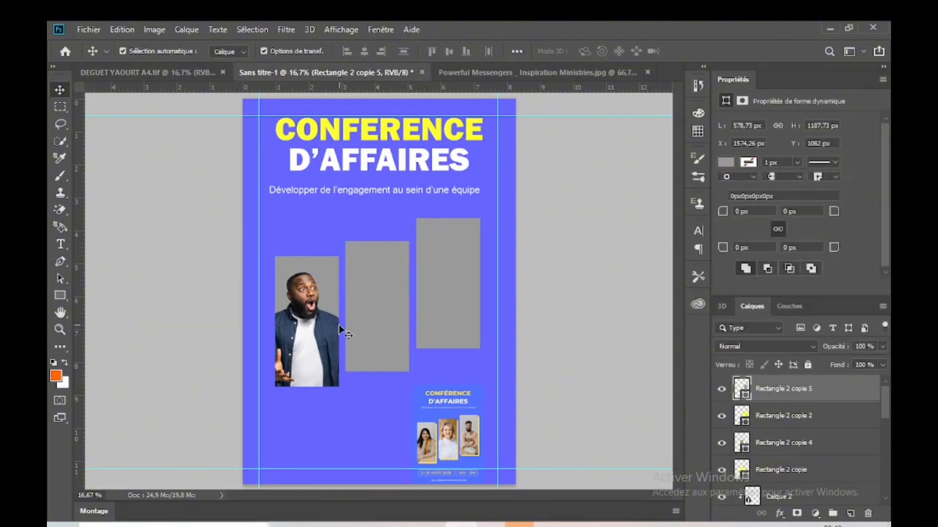
Step: Offset the yellow Rectangle 2 behind the man's frame down and to the right, to X 329 px and Y 1469,26 px
left_click(566, 310)
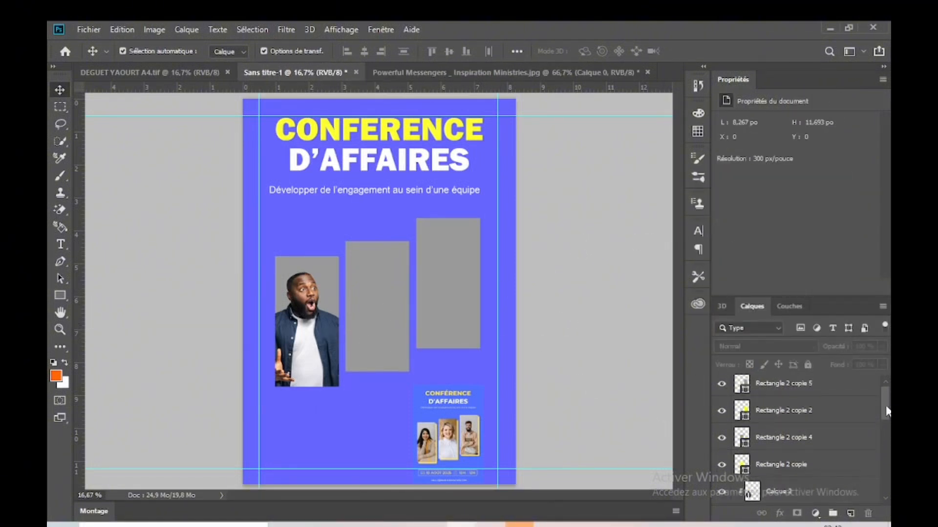
left_click_drag(887, 412, 889, 433)
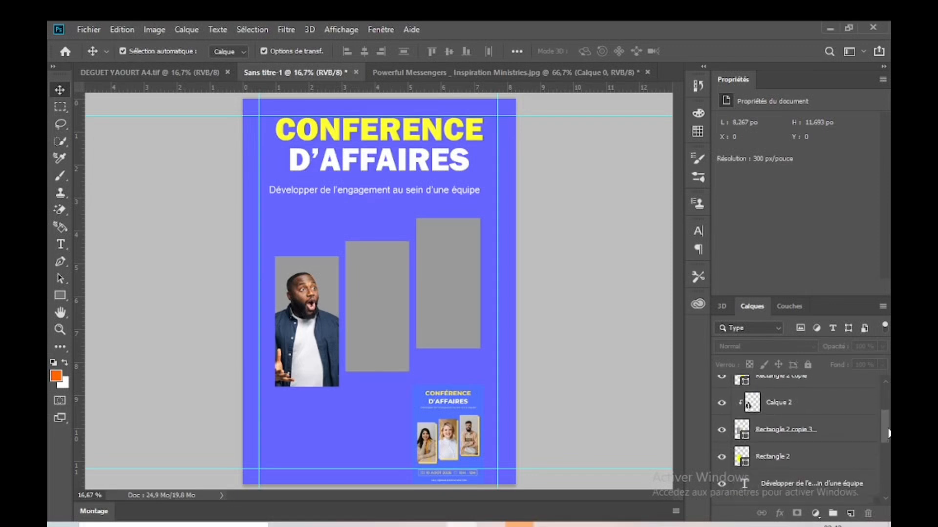
left_click(785, 457)
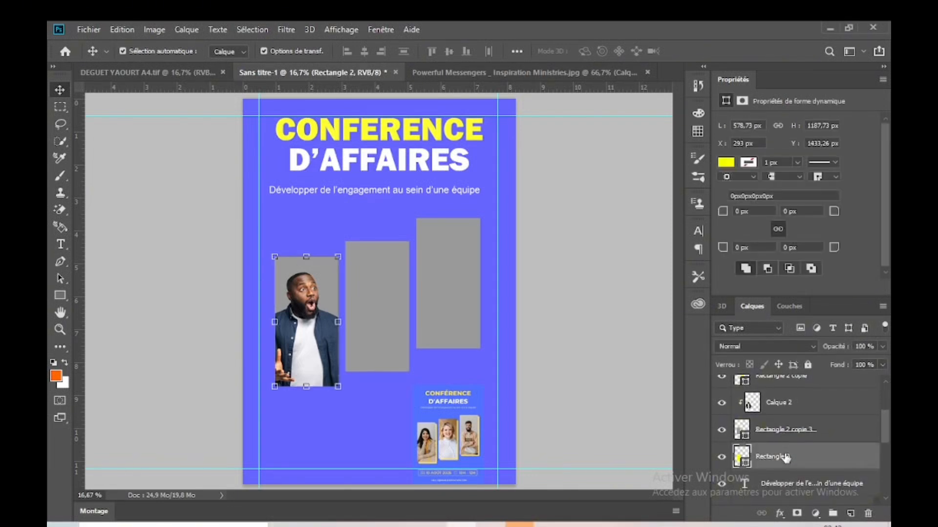
key("Down")
key("Down")
key("Down")
key("Down")
key("Down")
key("Right")
key("Right")
key("Right")
key("Right")
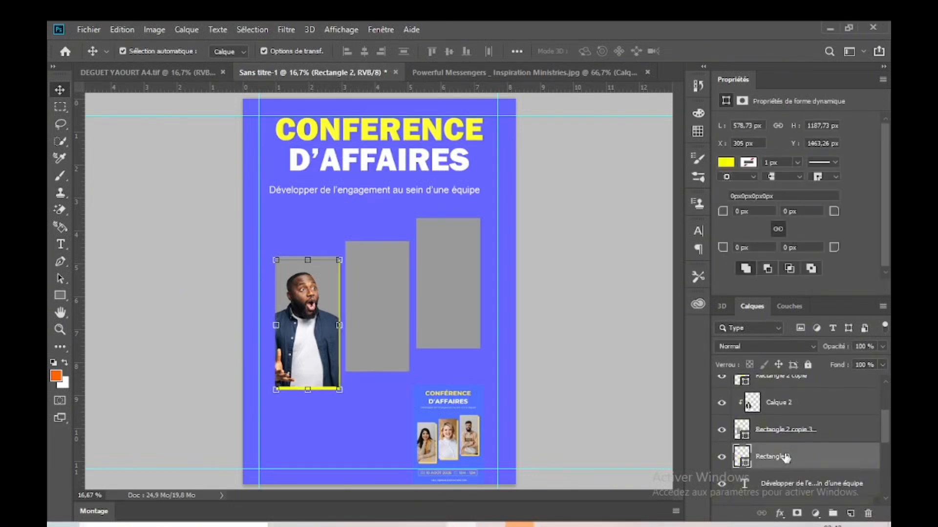
key("Right")
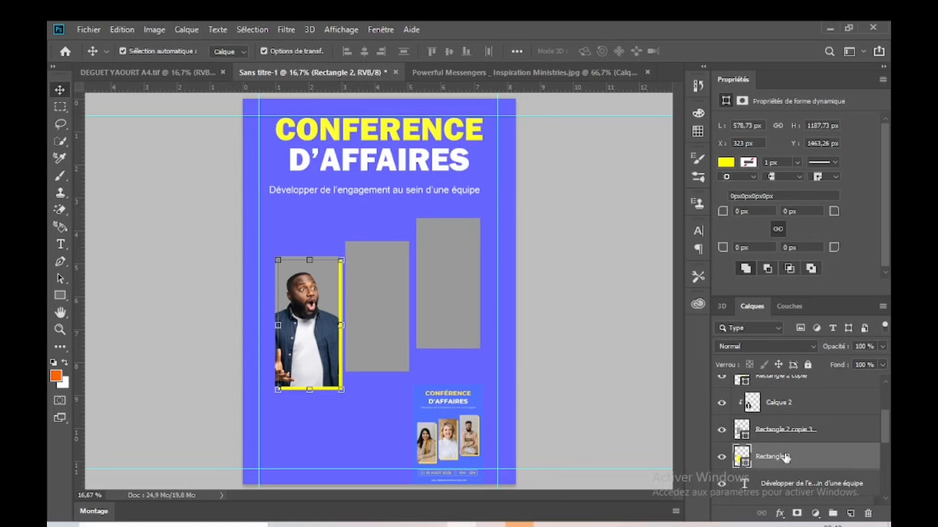
key("Down")
key("Right")
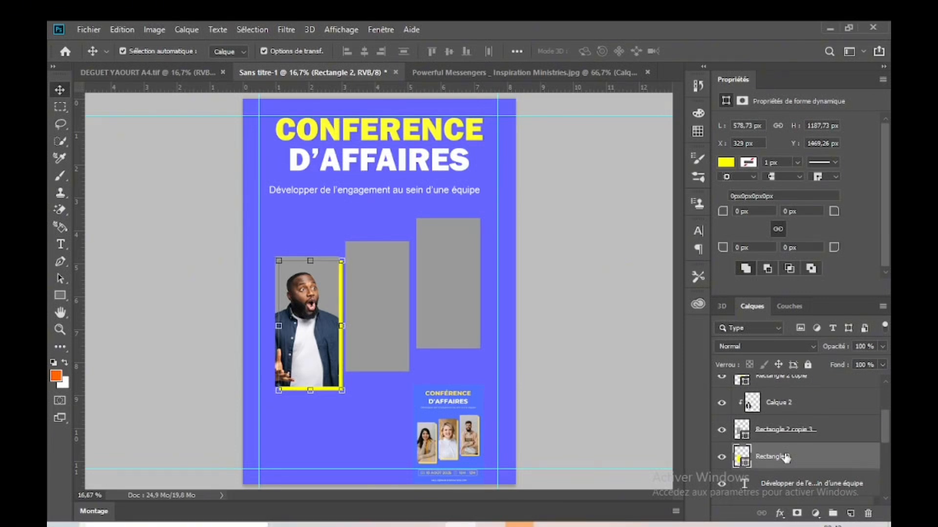
left_click(570, 283)
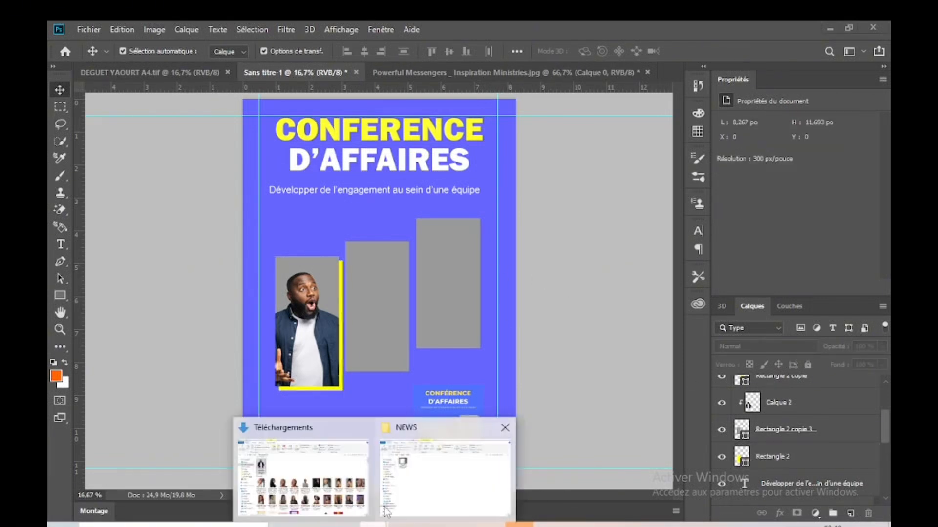
Step: Switch to File Explorer and open the imagesss folder inside Ressources Graphic in Téléchargements
left_click(304, 465)
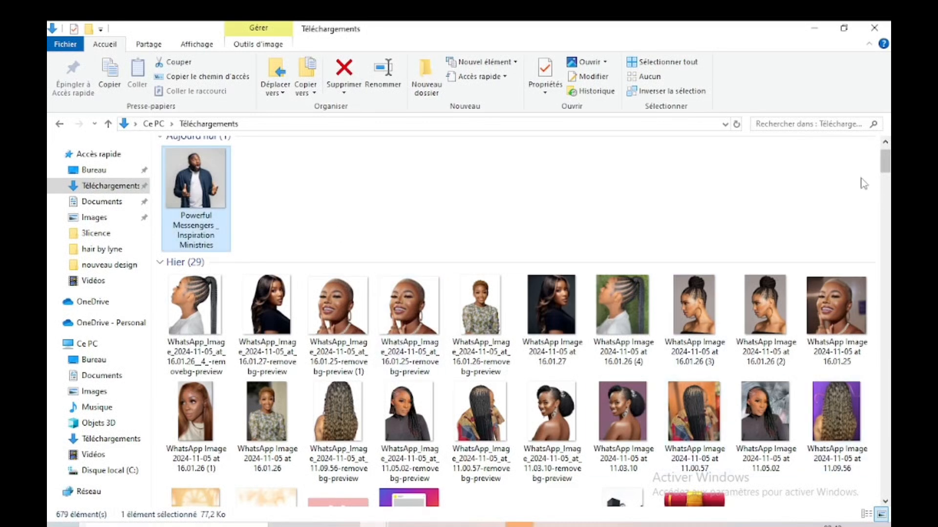
left_click(119, 268)
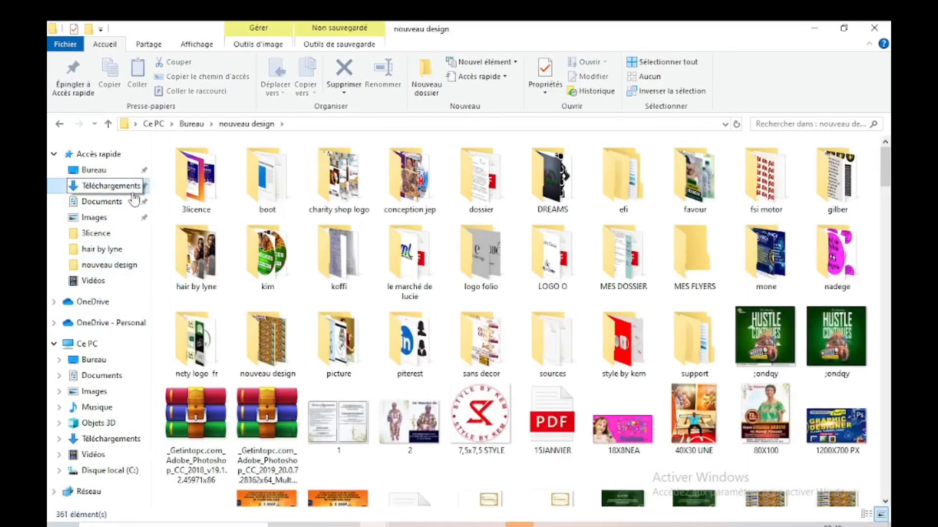
left_click(111, 186)
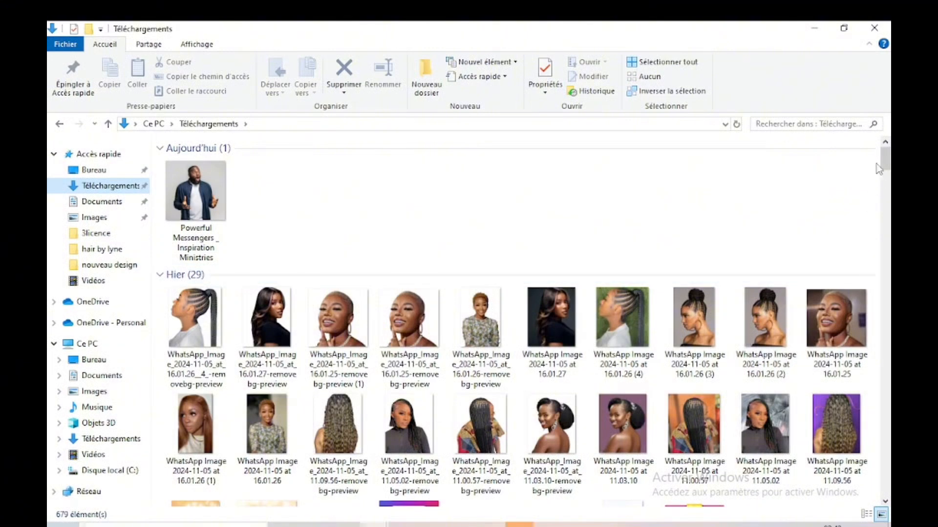
left_click_drag(884, 164, 886, 289)
left_click(695, 344)
double_click(694, 344)
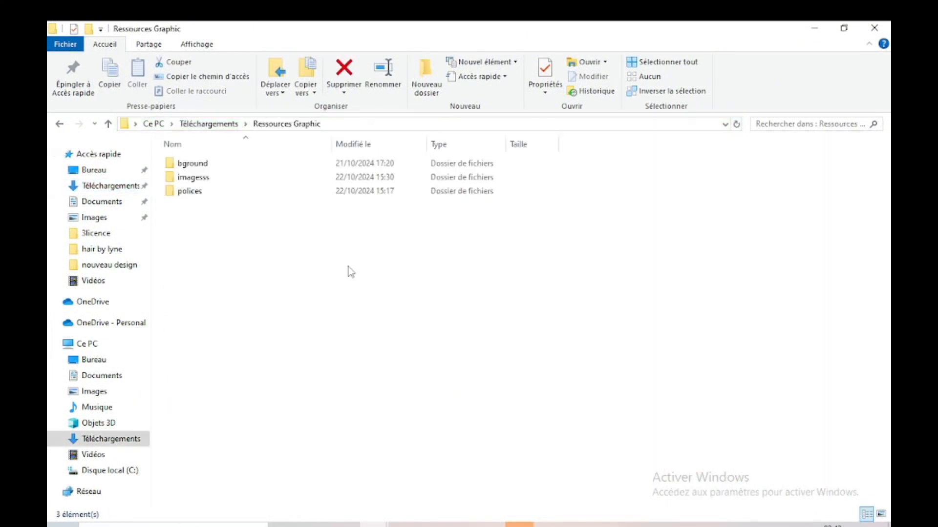
left_click(204, 181)
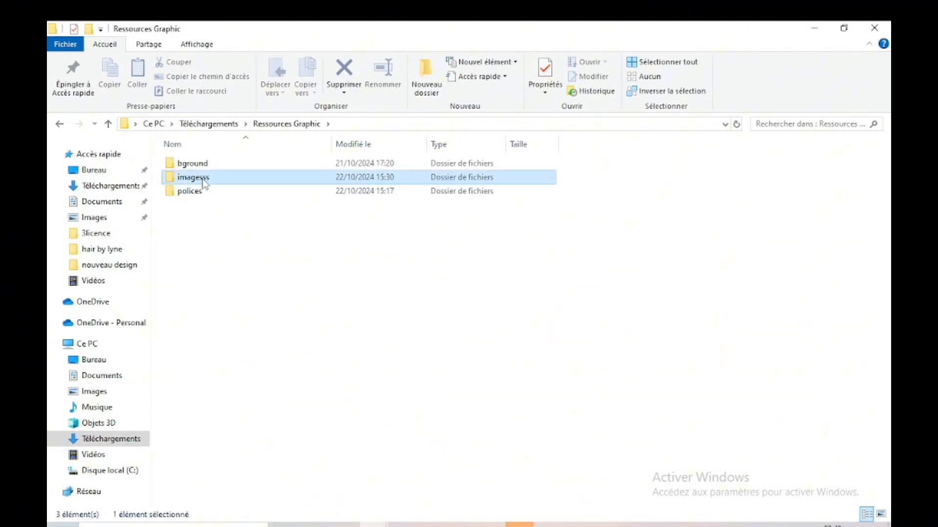
double_click(203, 180)
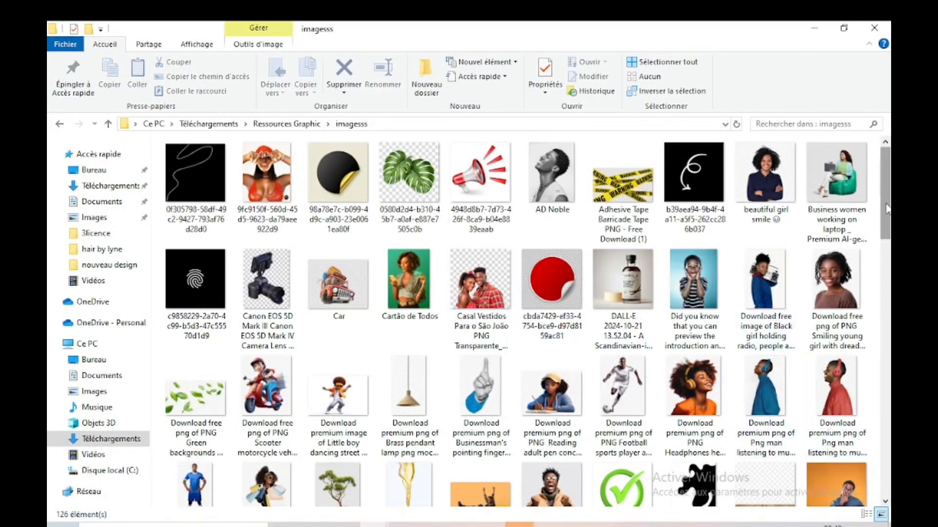
Step: Try to place the "beautiful girl smile" image from the imagesss folder onto the flyer in Photoshop
double_click(760, 166)
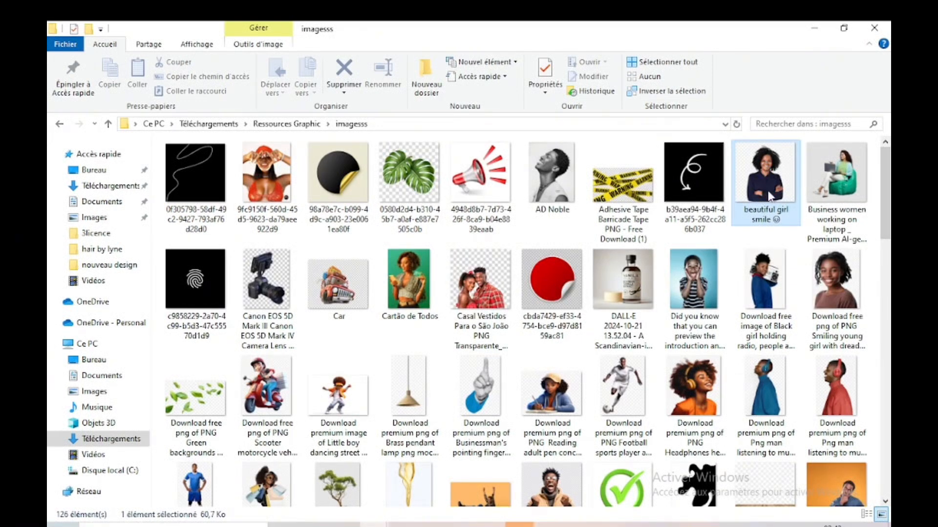
left_click_drag(768, 196, 565, 247)
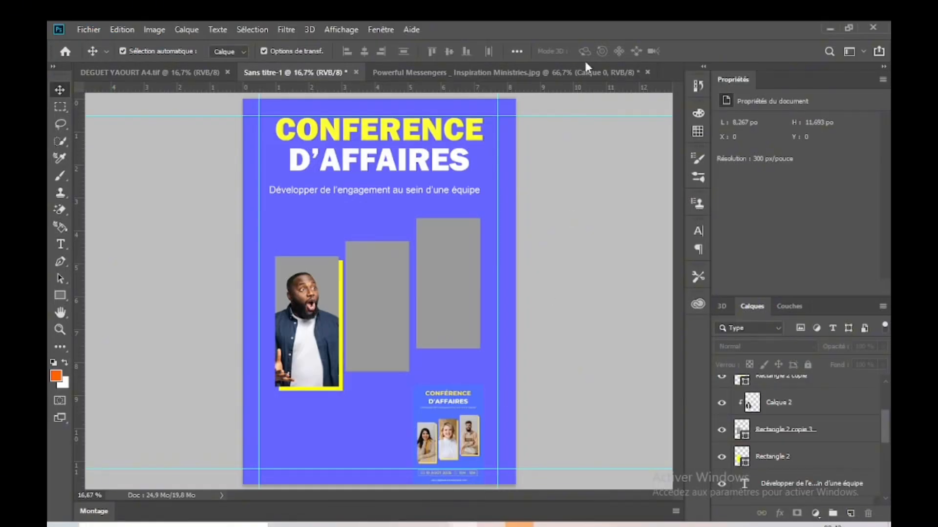
left_click_drag(585, 64, 602, 43)
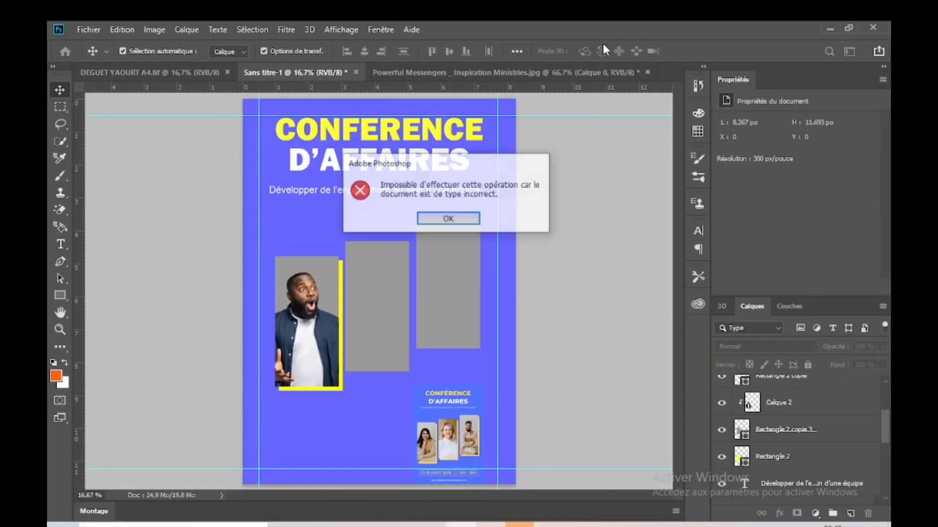
left_click(451, 221)
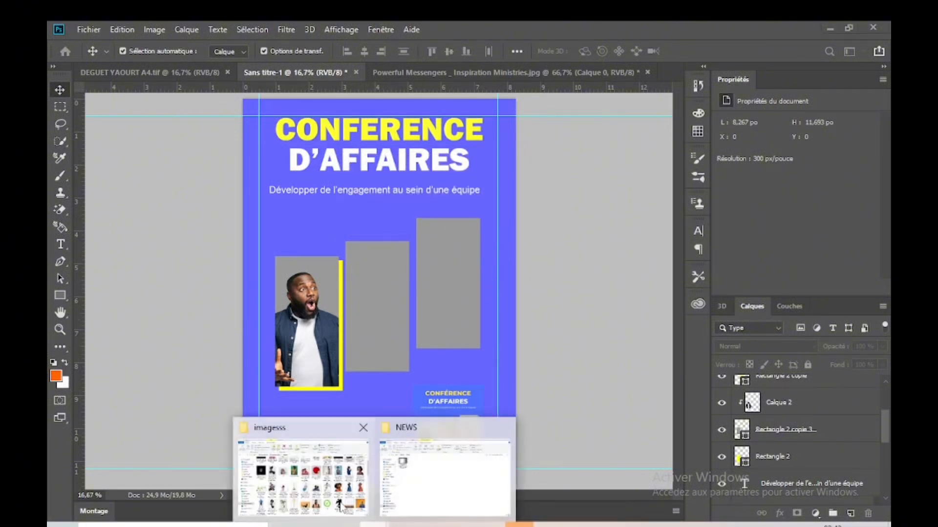
Step: Open the "beautiful girl smile" image from the imagesss folder in Paint and save it as a JPEG in Téléchargements
left_click(313, 469)
scroll(883, 186, "up", 2)
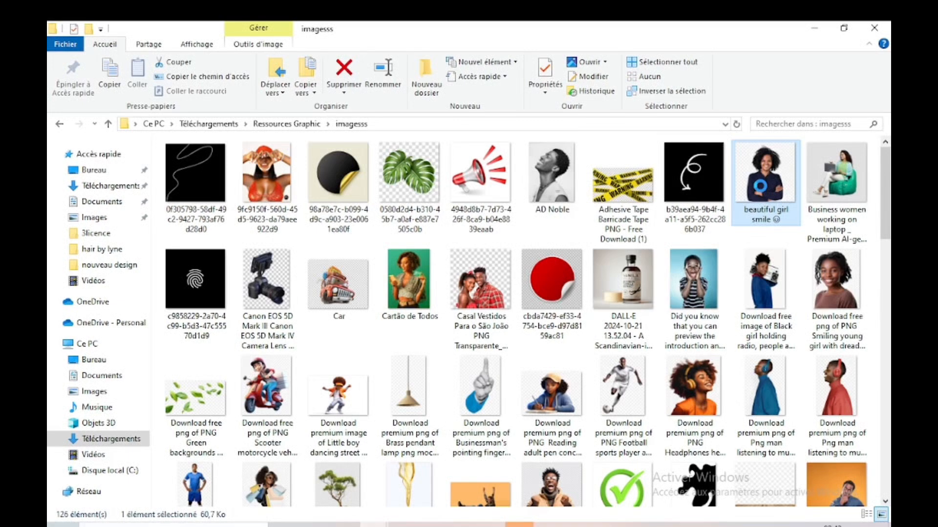
right_click(761, 186)
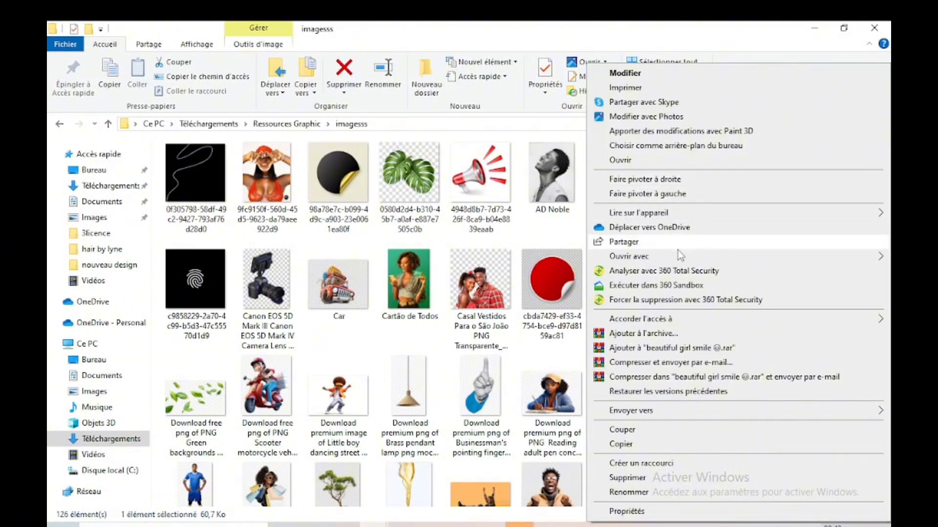
mouse_move(671, 256)
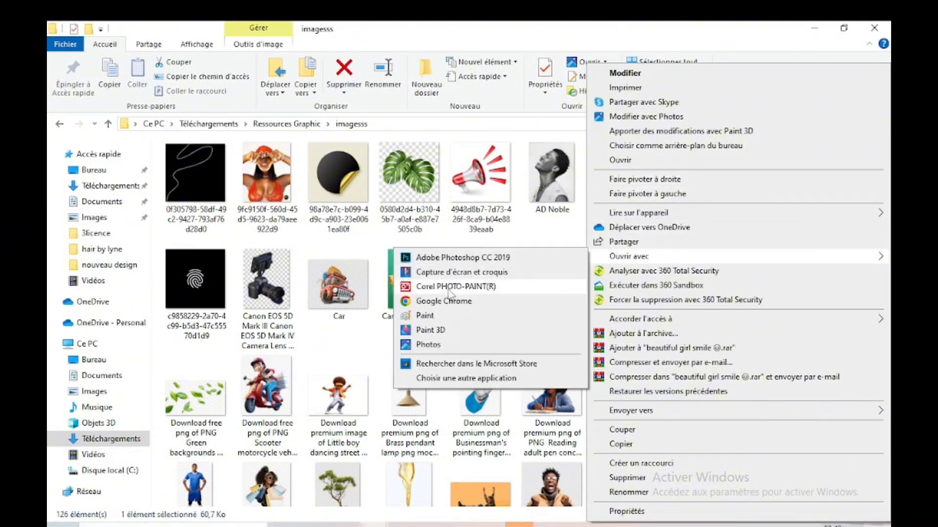
left_click(425, 316)
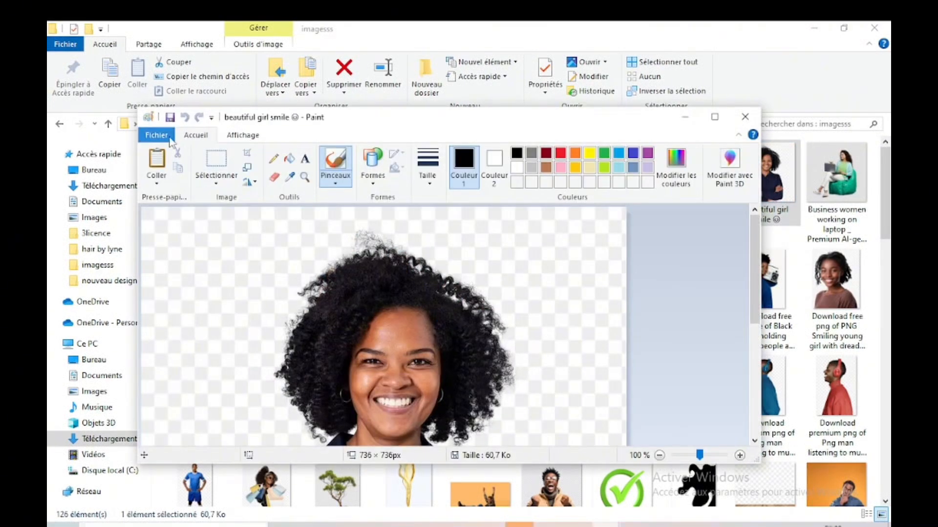
left_click(167, 137)
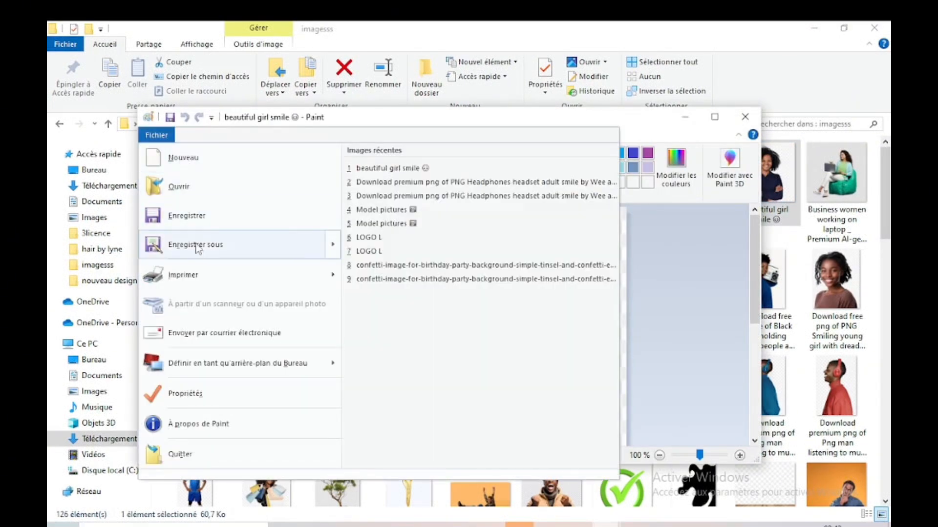
left_click(441, 268)
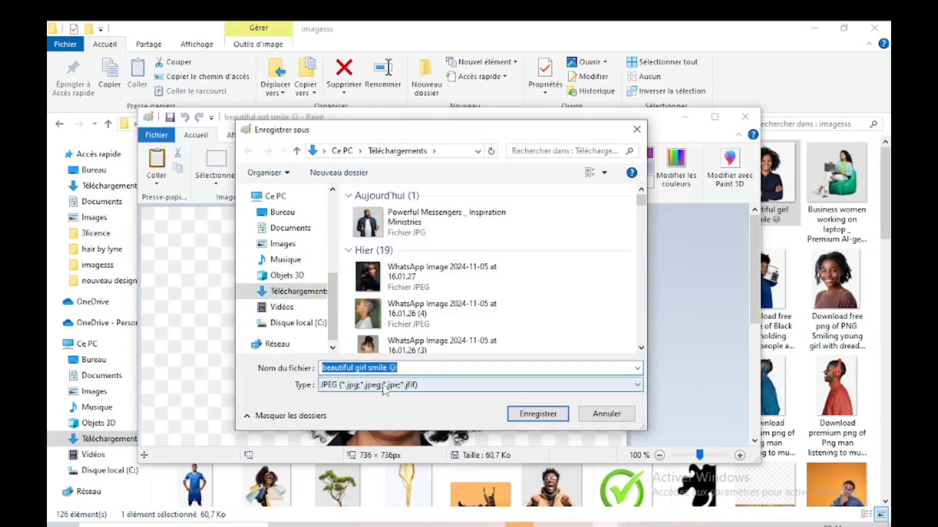
left_click(537, 414)
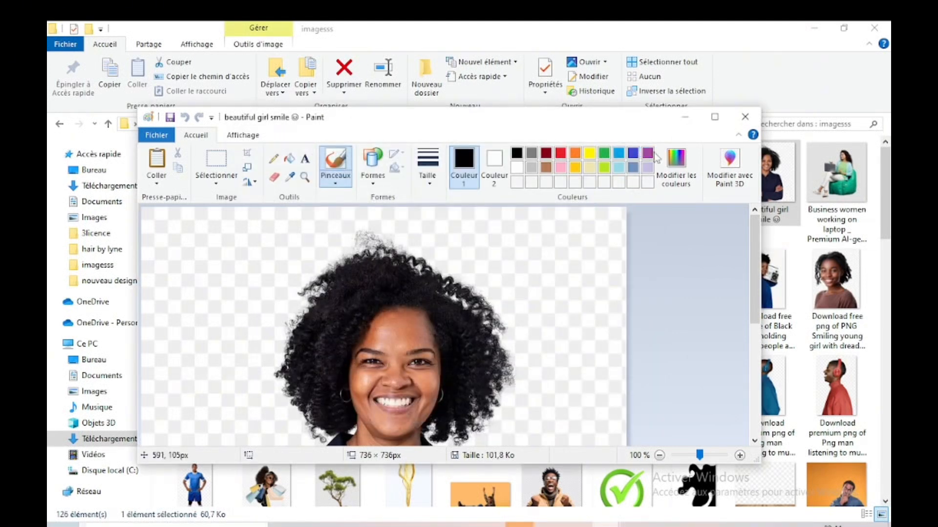
left_click(685, 116)
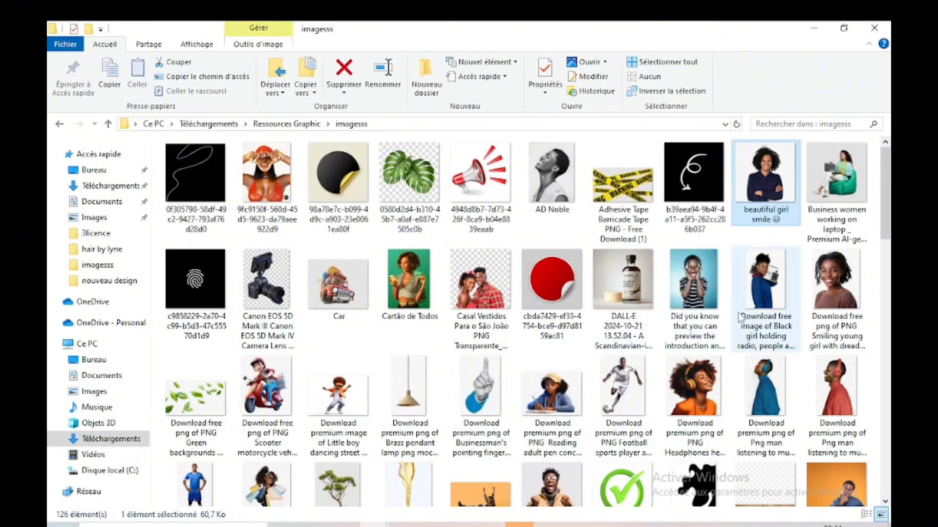
Step: Find the image of the man in red headphones in the imagesss folder and try to place it on the flyer
left_click_drag(886, 224, 883, 387)
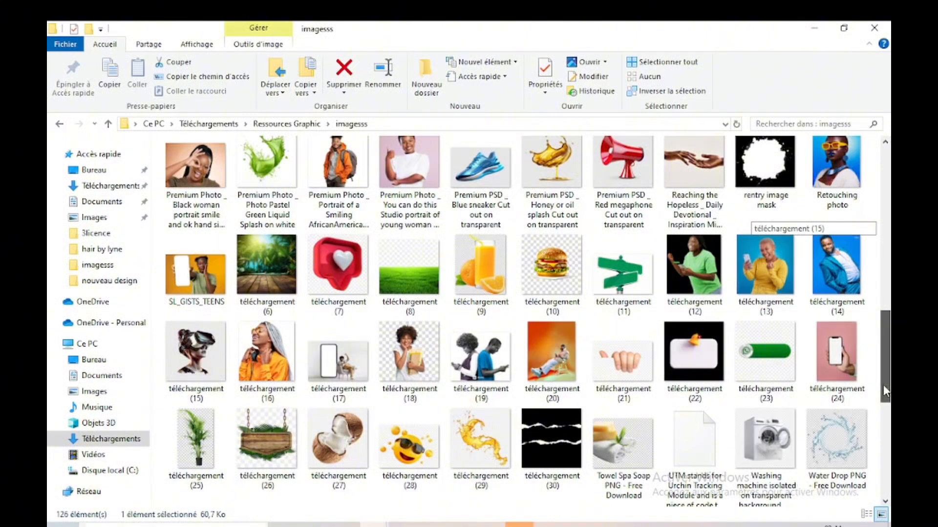
left_click_drag(886, 391, 881, 256)
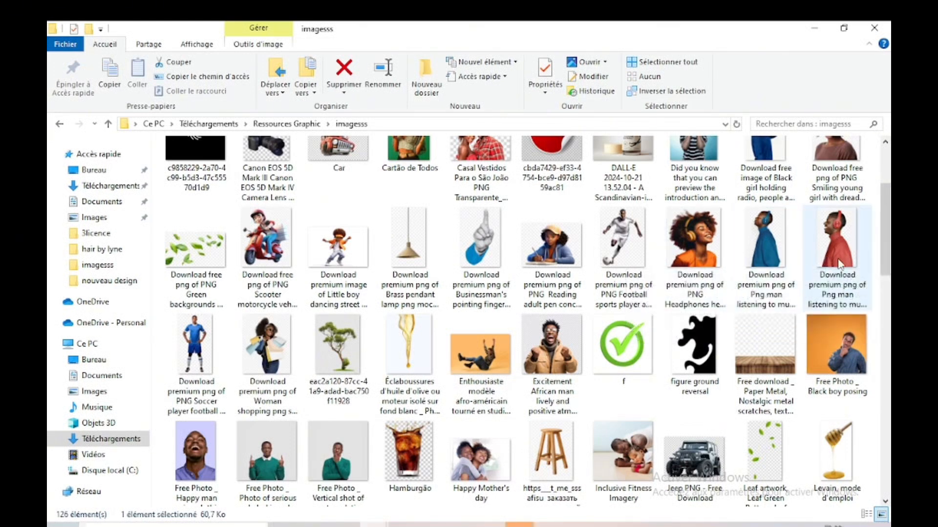
left_click(839, 259)
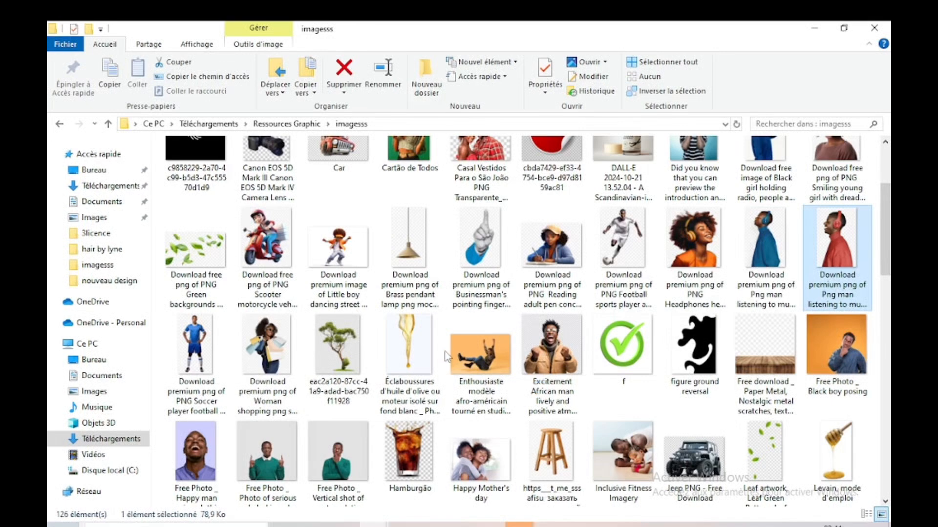
left_click_drag(453, 349, 554, 49)
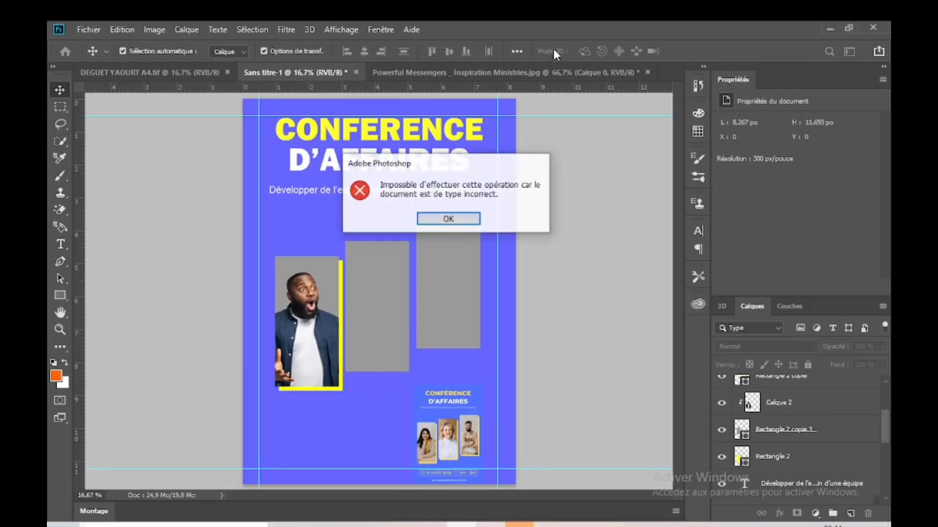
left_click(446, 217)
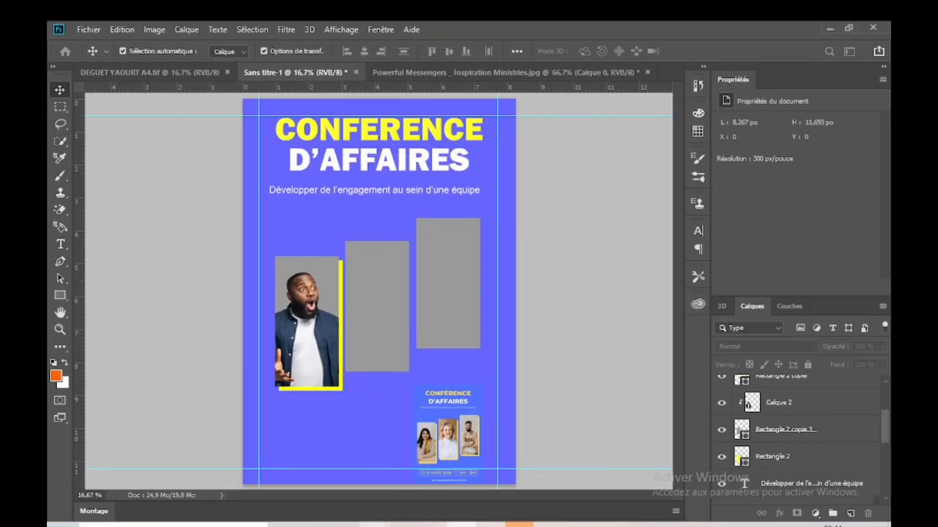
Step: Open the red-headphones man image in Paint and try to save it as a JPEG in Téléchargements
mouse_move(376, 525)
left_click(302, 469)
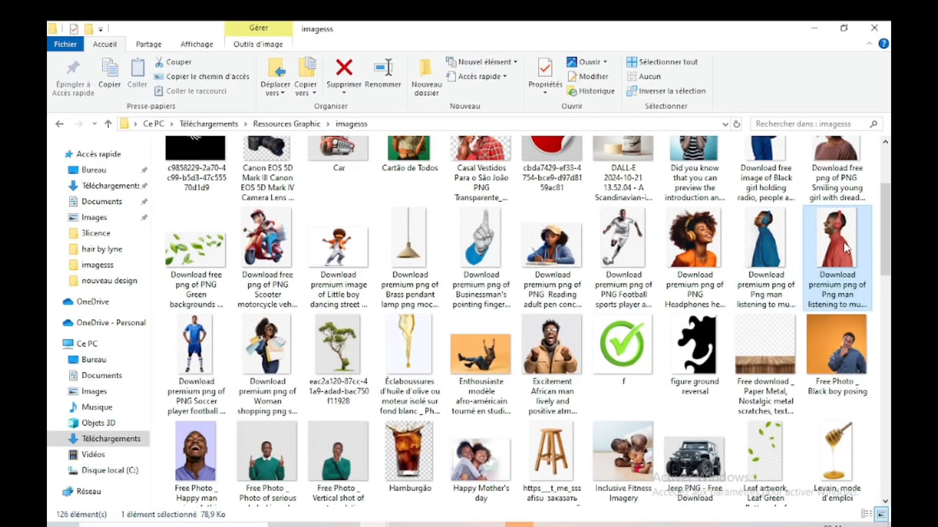
right_click(609, 283)
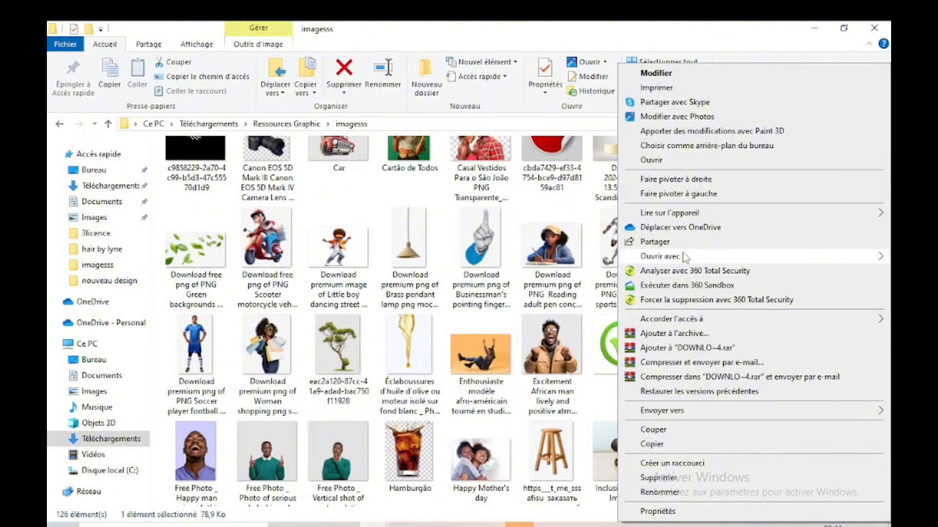
mouse_move(685, 258)
left_click(470, 315)
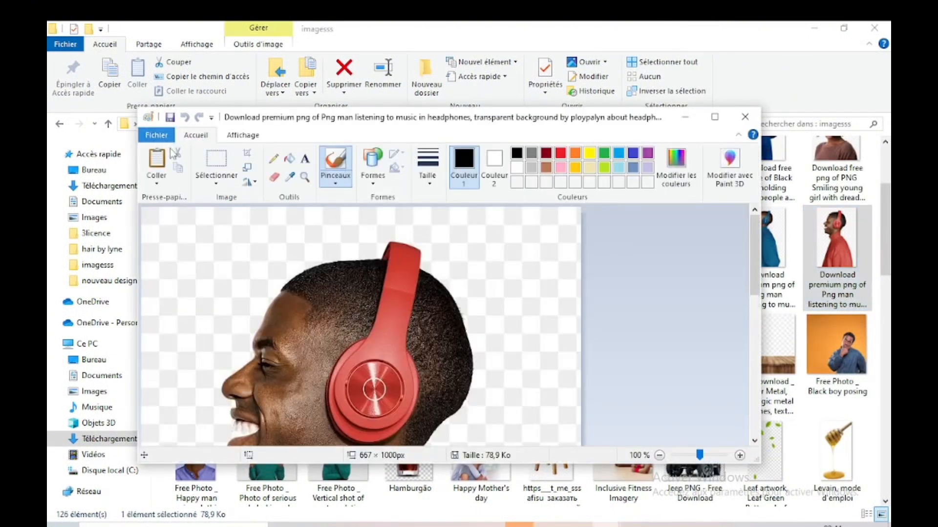
left_click(156, 134)
key("Escape")
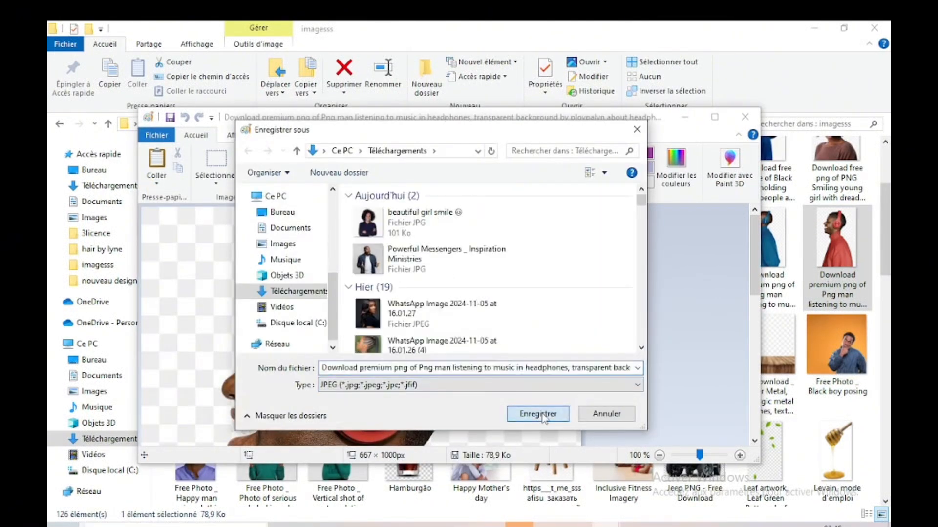
left_click(542, 416)
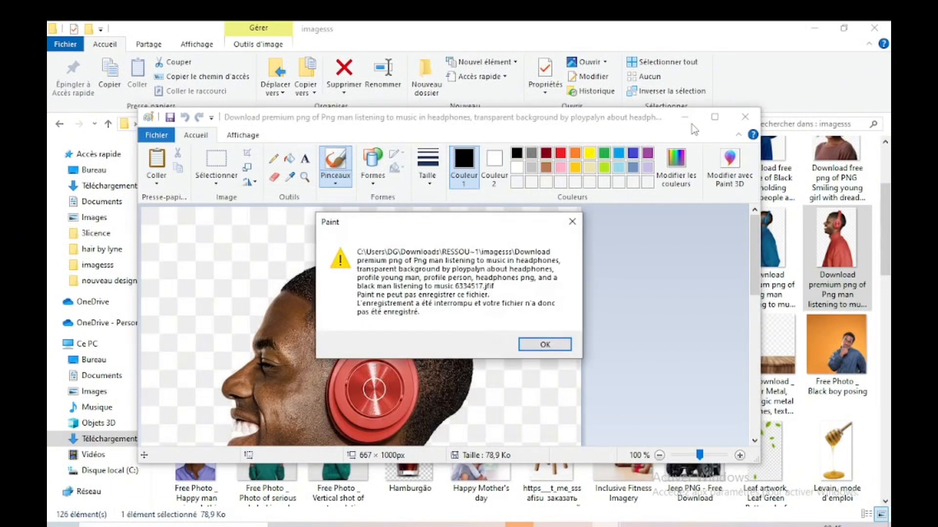
left_click(572, 222)
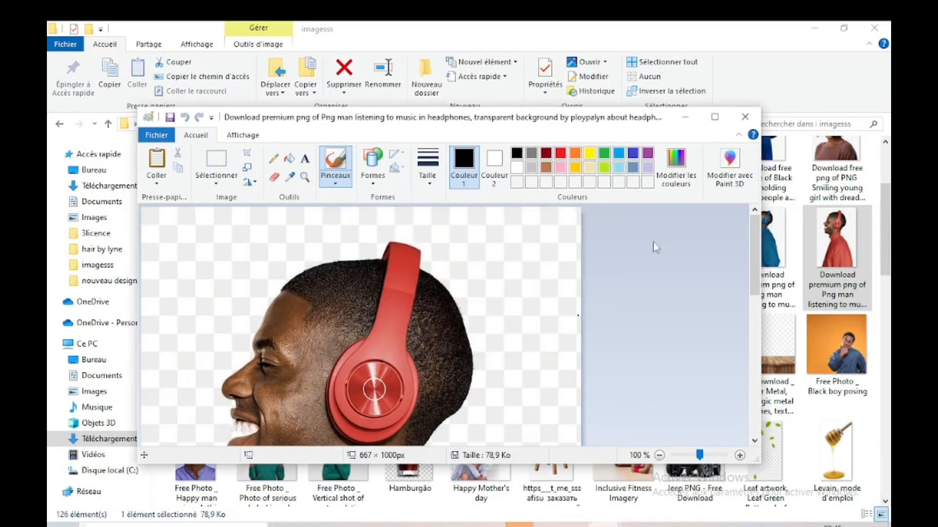
left_click(683, 121)
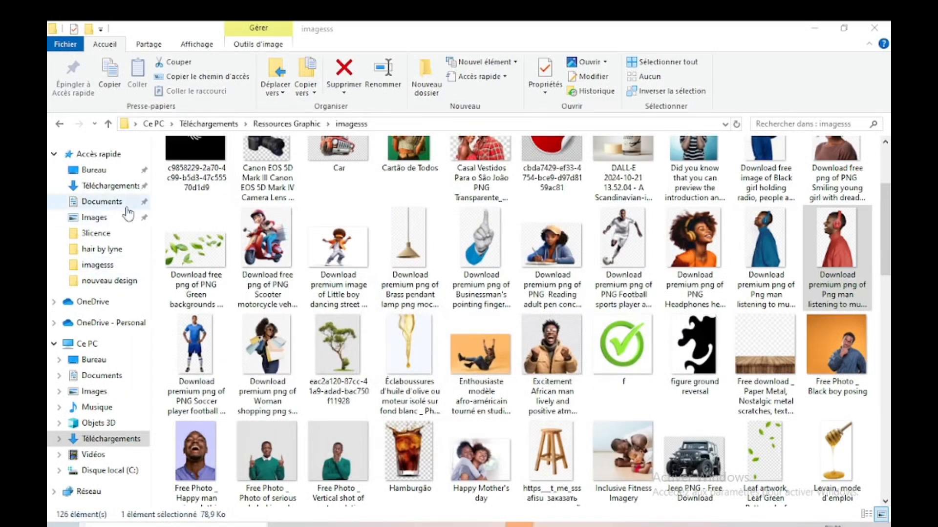
Step: Place the converted "beautiful girl smile" JPEG from Téléchargements onto the flyer in Photoshop
left_click(130, 191)
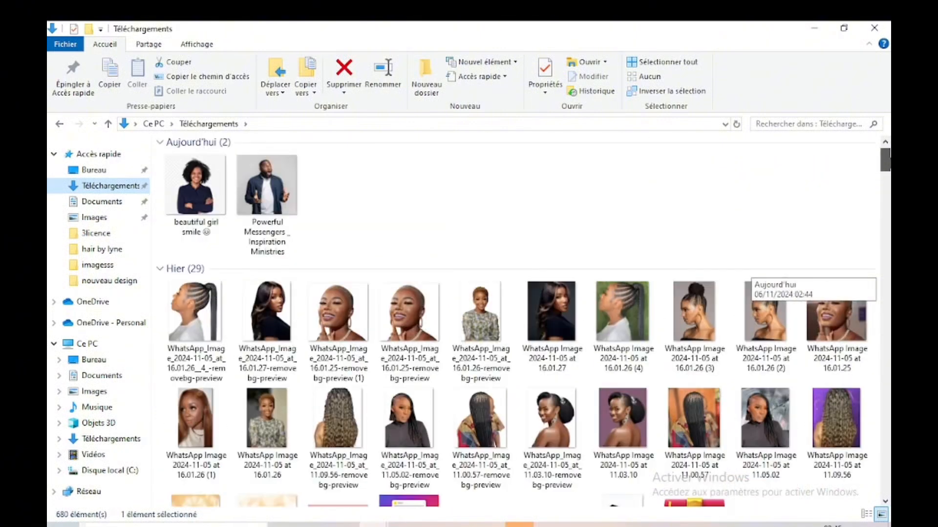
left_click(205, 202)
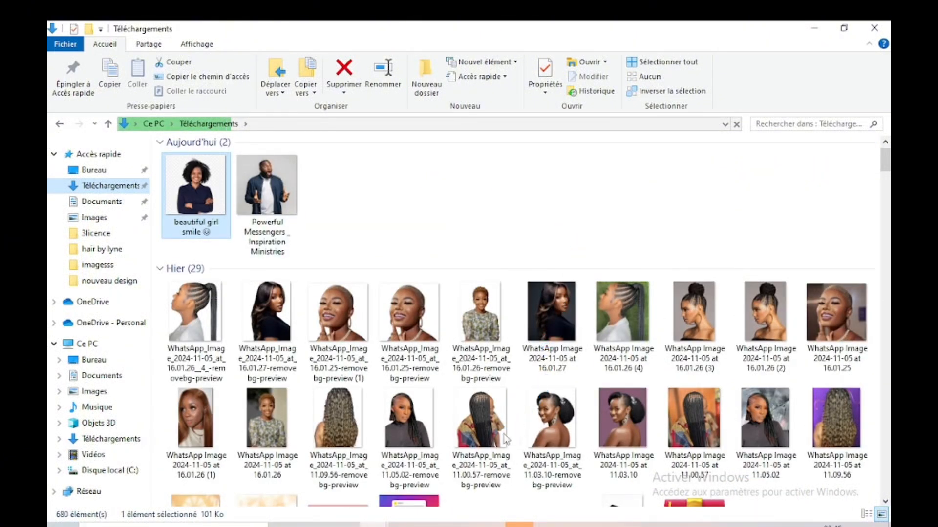
left_click_drag(484, 461, 367, 305)
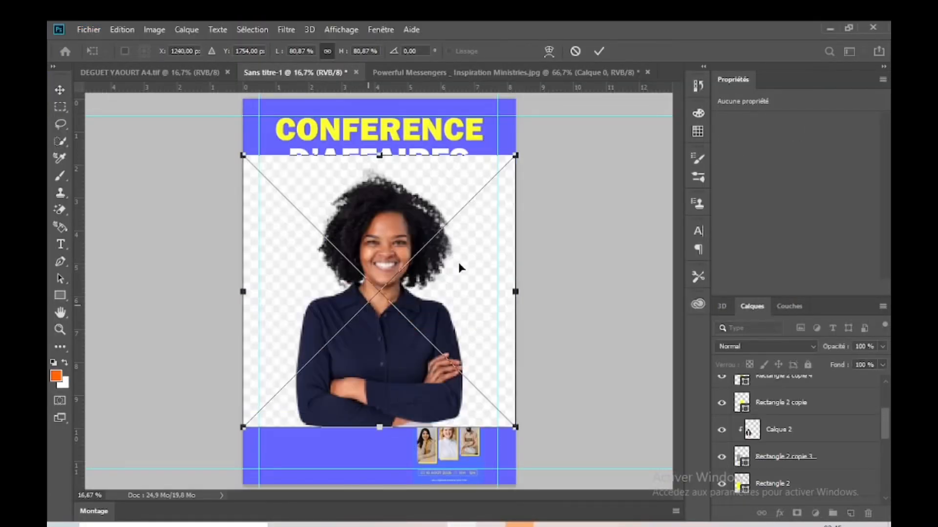
left_click(598, 52)
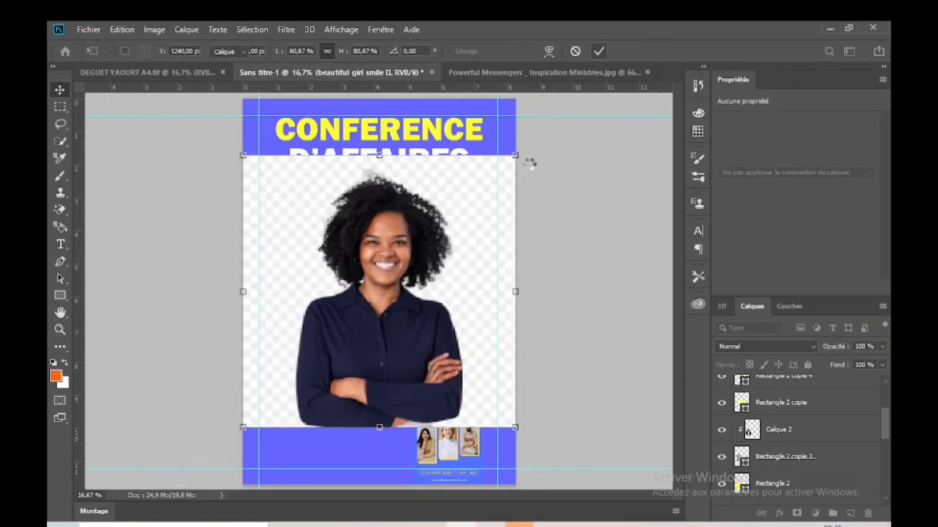
Step: Scale the placed woman's photo down to about 69% and shift it slightly up and to the right below the title
left_click_drag(515, 156, 477, 194)
left_click_drag(419, 268, 425, 260)
key("Return")
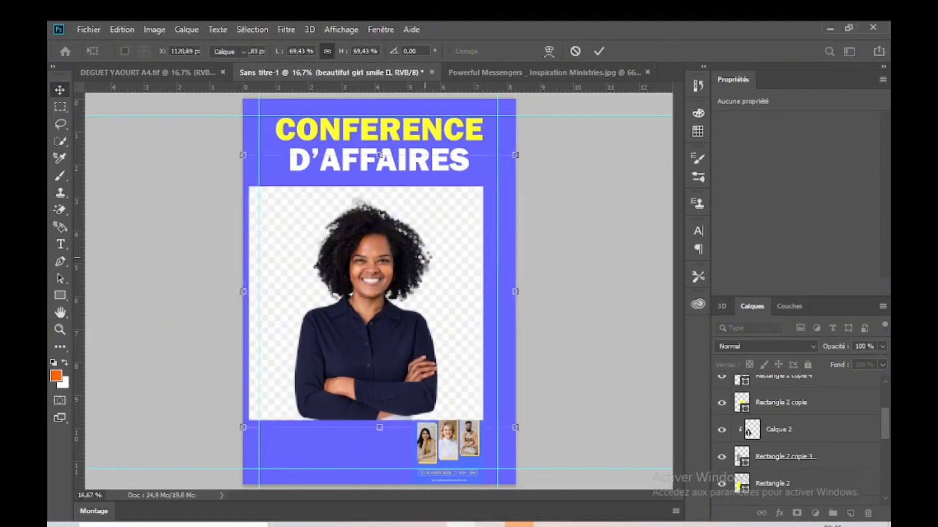
Step: Commit the woman's photo, rasterize its layer and remove the checkered background with the Magic Eraser at tolerance 32
left_click(63, 210)
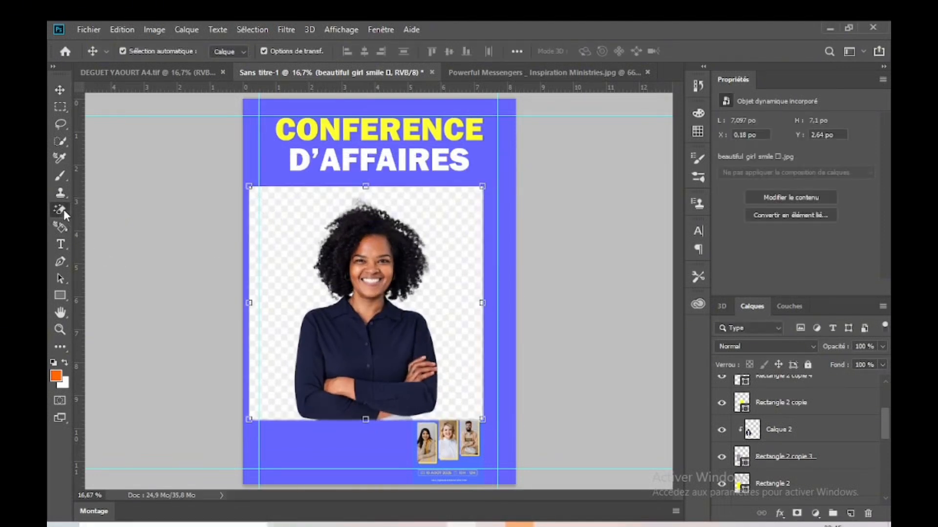
left_click_drag(887, 439, 887, 400)
right_click(802, 395)
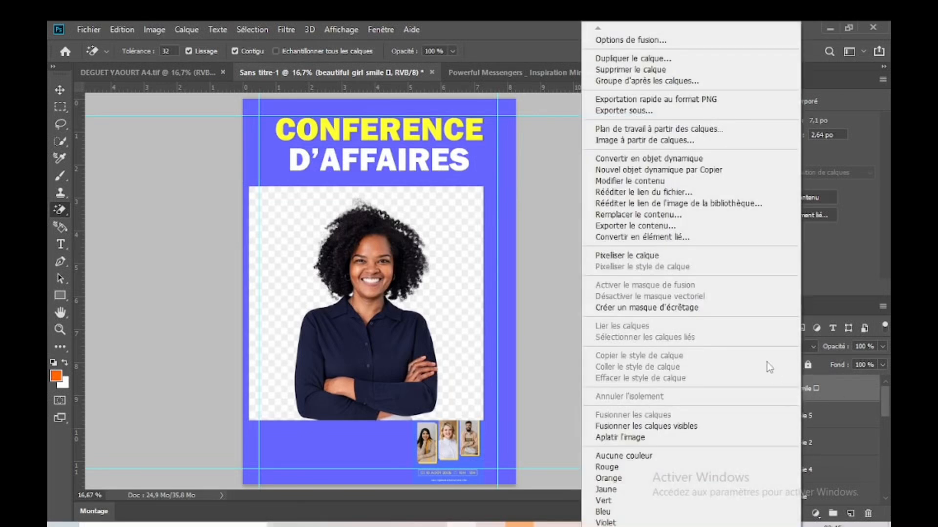
left_click(662, 261)
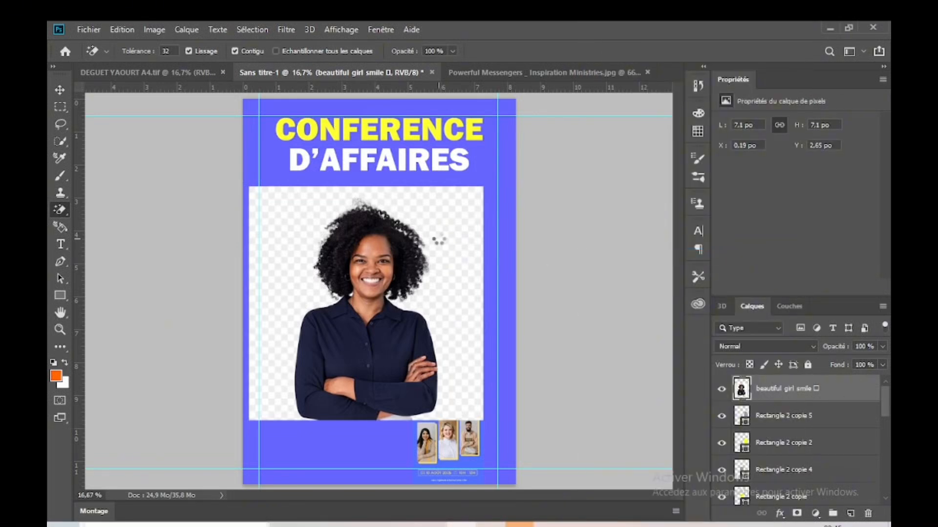
left_click(440, 243)
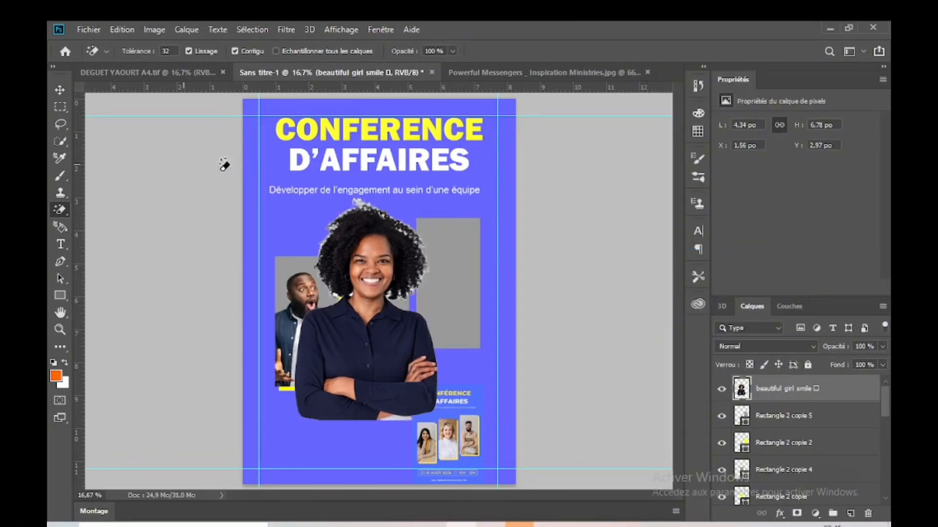
Step: Move the woman's layer directly above the middle grey frame, Rectangle 2 copie 4, and clip it to that frame
left_click(60, 90)
mouse_move(374, 258)
left_mouse_down()
mouse_move(382, 325)
mouse_move(423, 209)
mouse_move(418, 200)
left_mouse_up()
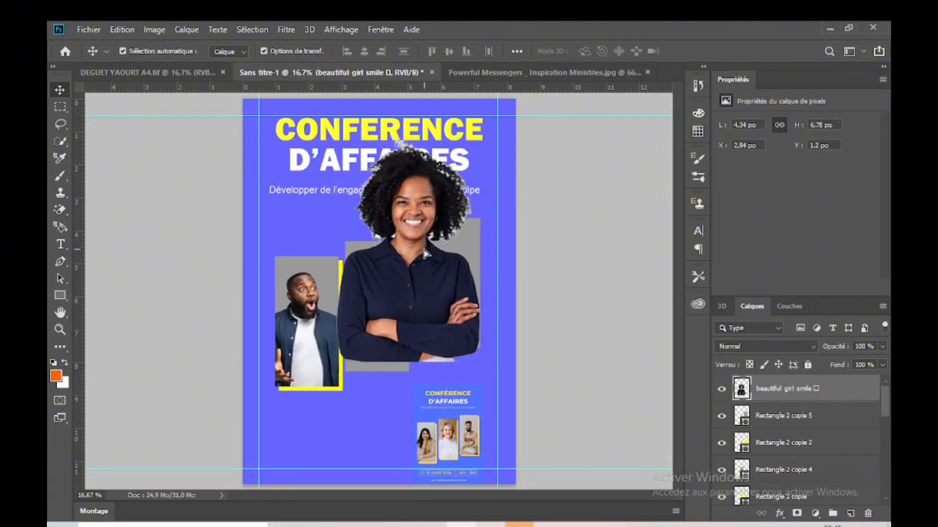
left_click_drag(424, 253, 423, 233)
left_click_drag(833, 397, 815, 387)
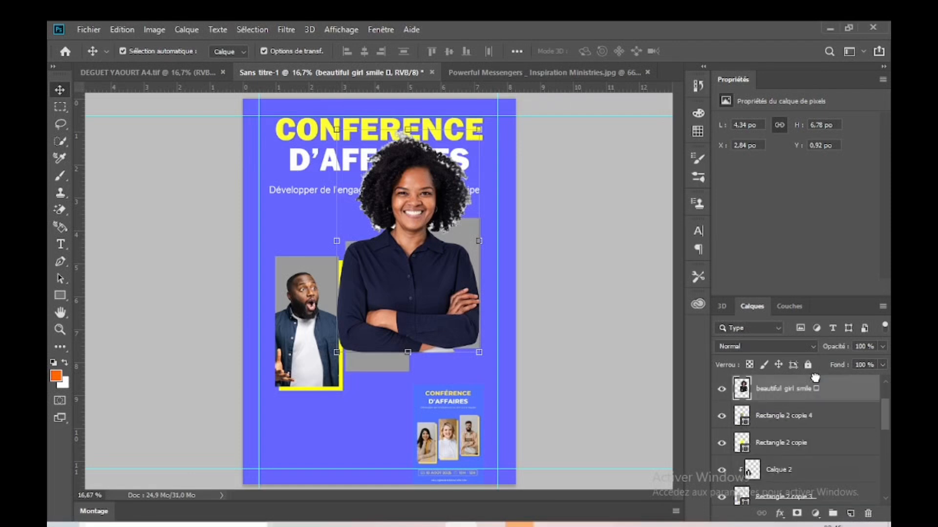
left_click(588, 314)
left_click_drag(400, 306, 381, 329)
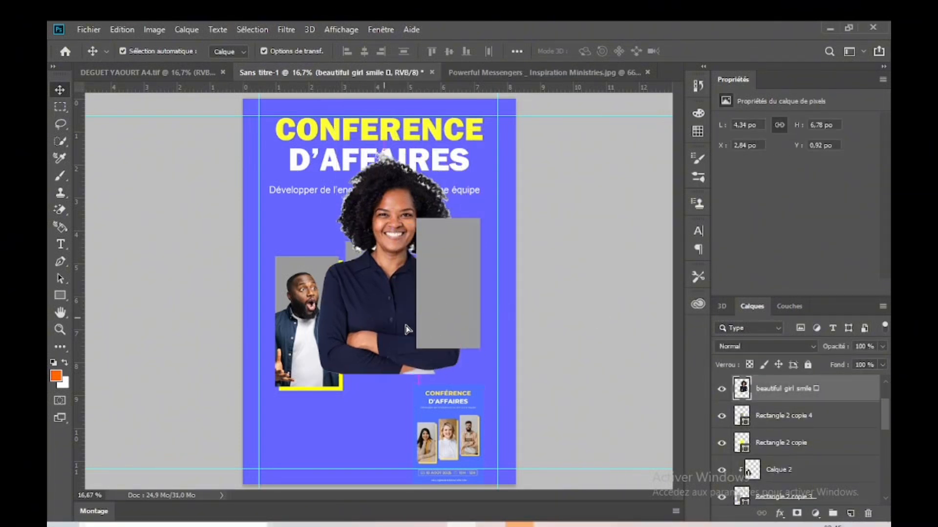
left_click(795, 399, "alt")
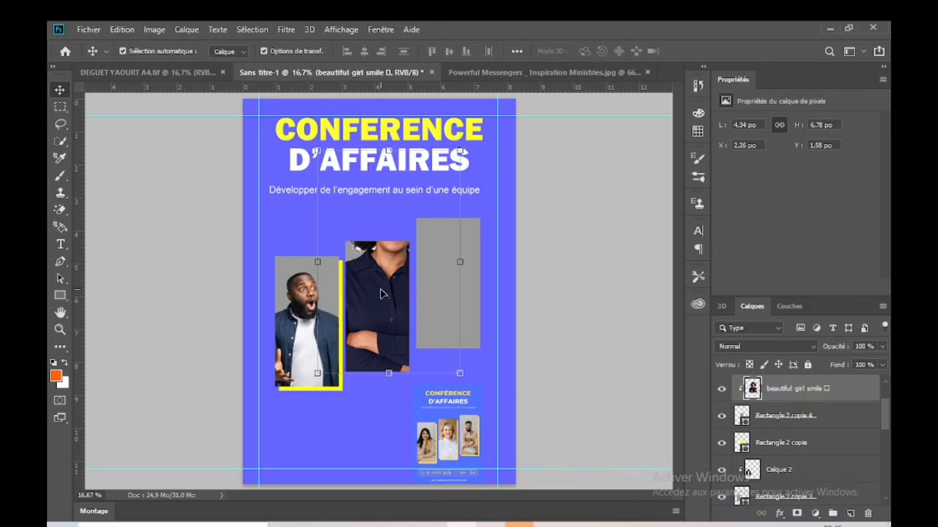
Step: Scale the clipped woman's photo down to about 64% and position her head and shoulders within the middle grey frame
left_click_drag(383, 293, 370, 367)
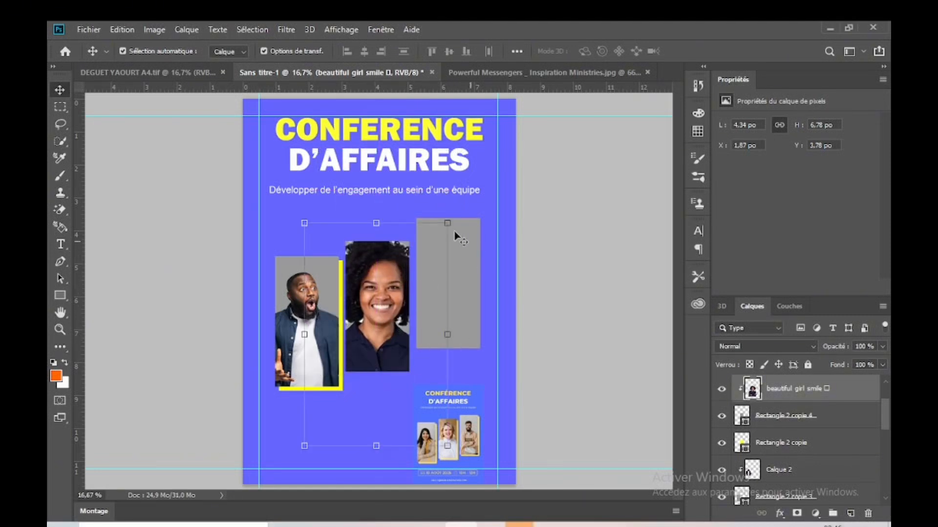
left_click_drag(447, 223, 412, 292)
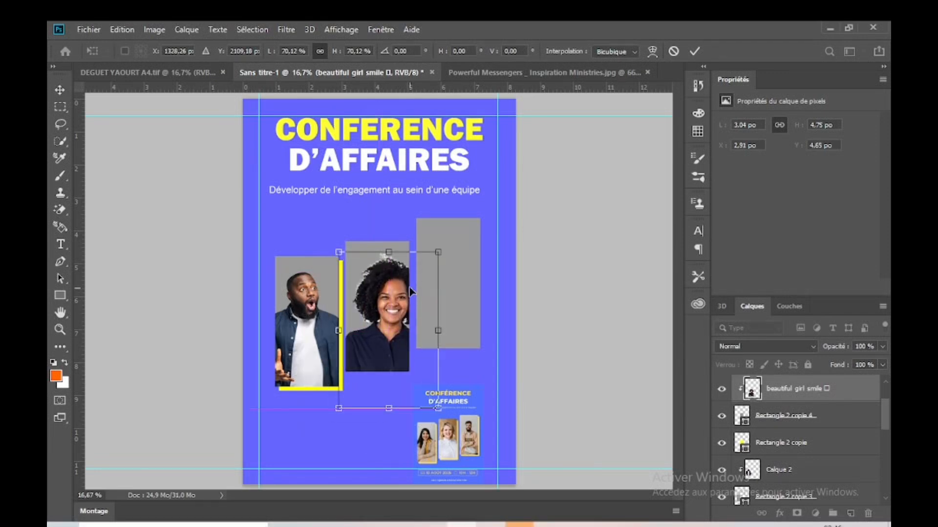
left_click_drag(437, 255, 429, 267)
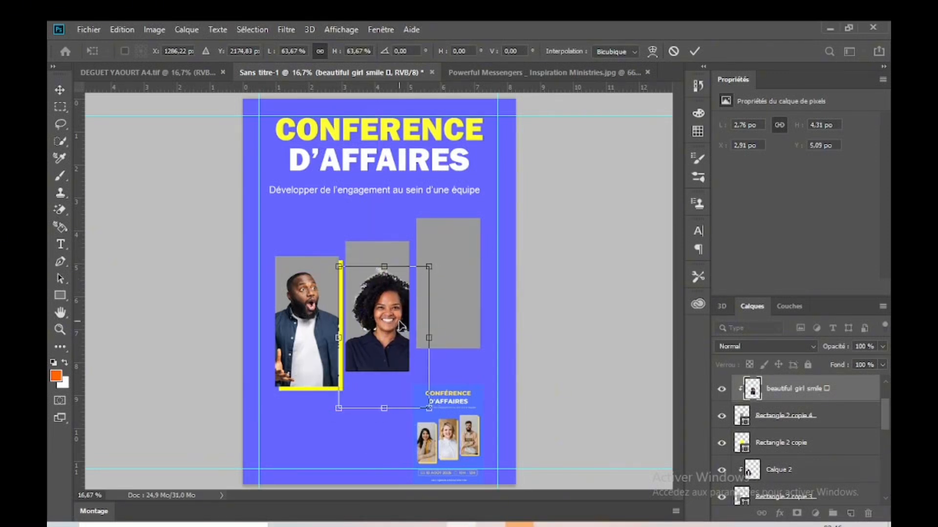
left_click_drag(400, 325, 391, 303)
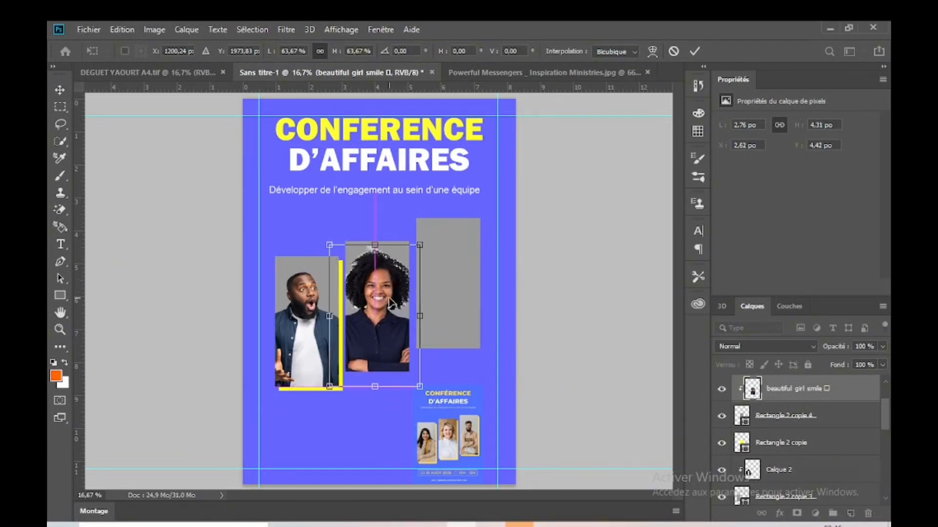
key("Return")
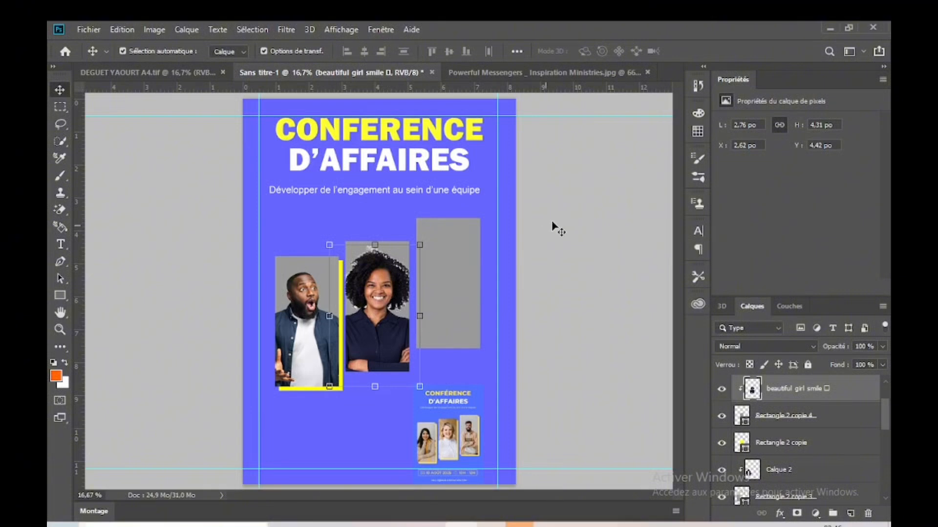
left_click(556, 227)
Step: Offset the yellow rectangle behind the middle frame about 36 px right and 42 px down
left_click(769, 444)
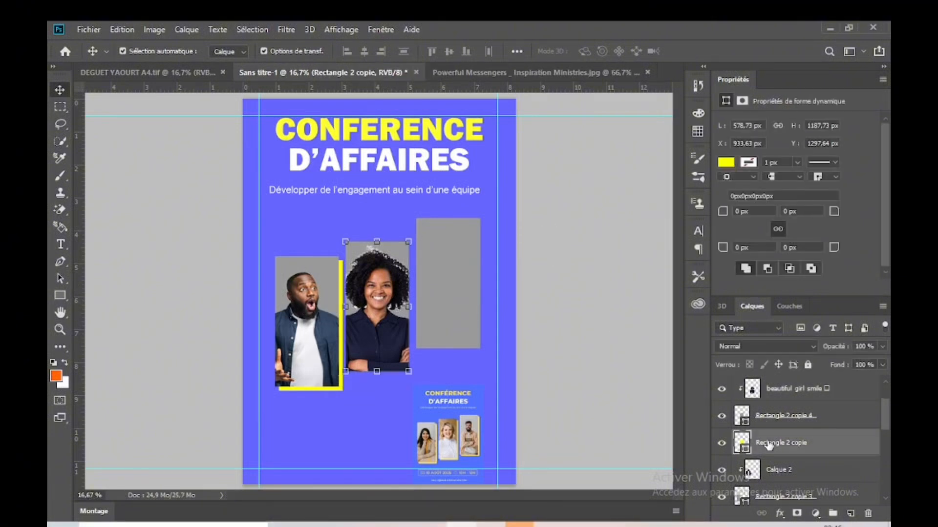
key("shift+Right")
key("Right")
key("Right")
key("shift+Down")
key("shift+Down")
key("shift+Down")
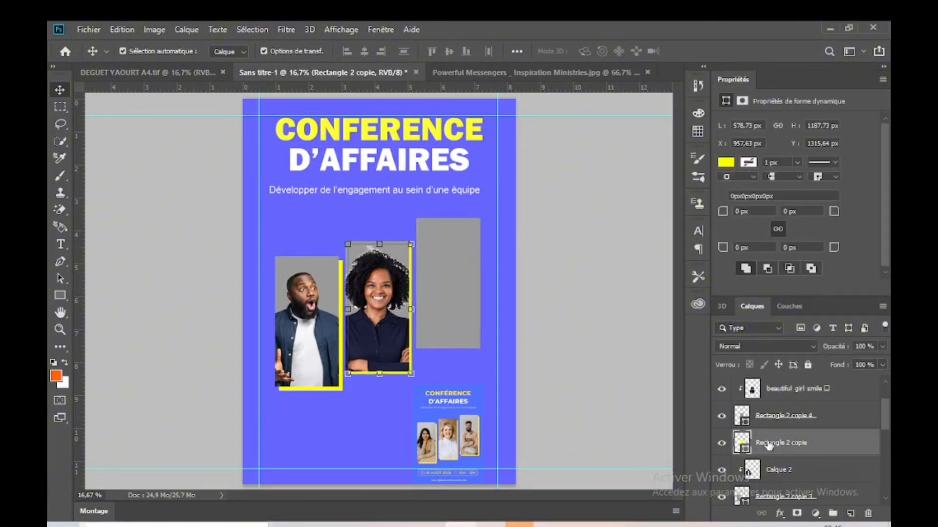
key("shift+Down")
key("Down")
key("Down")
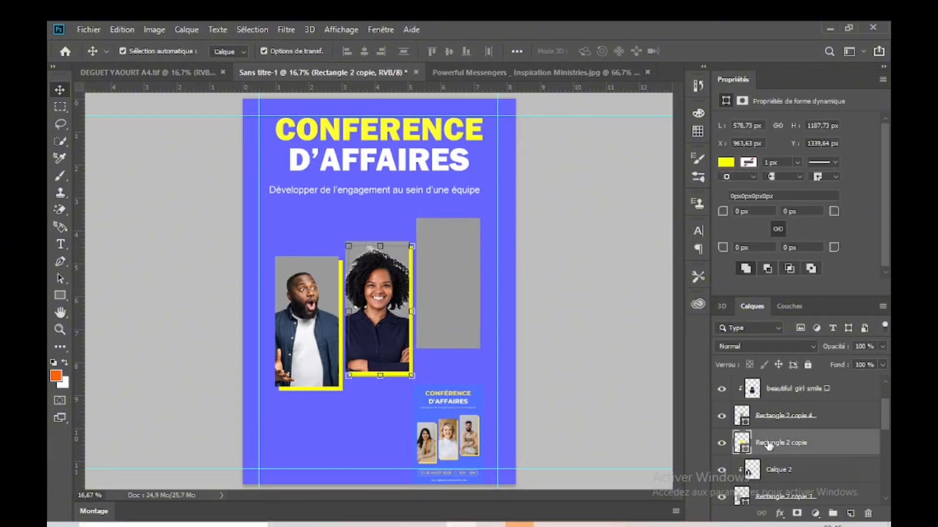
key("Right")
key("Right")
key("Right")
key("Right")
key("Right")
key("Right")
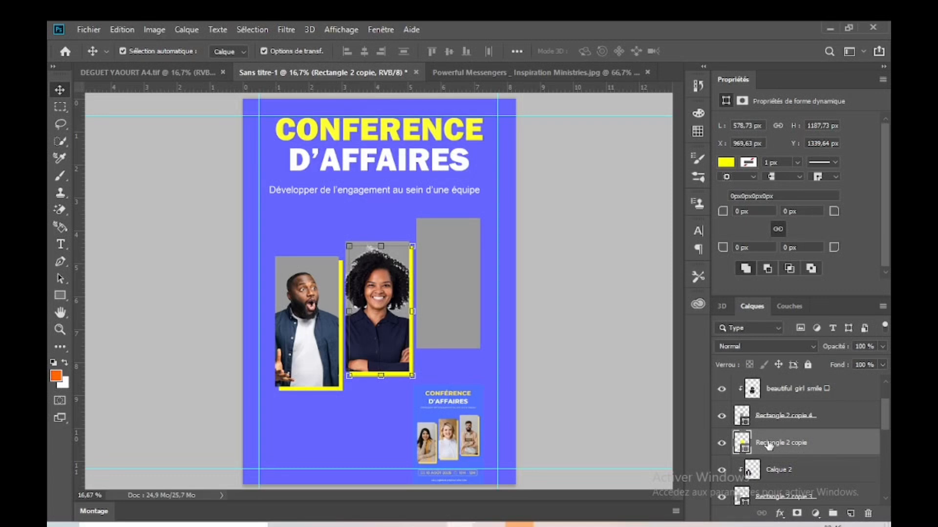
left_click(617, 293)
Step: Find the image of the man in blue wearing headphones in the imagesss folder and try to place it on the flyer
left_click(448, 307)
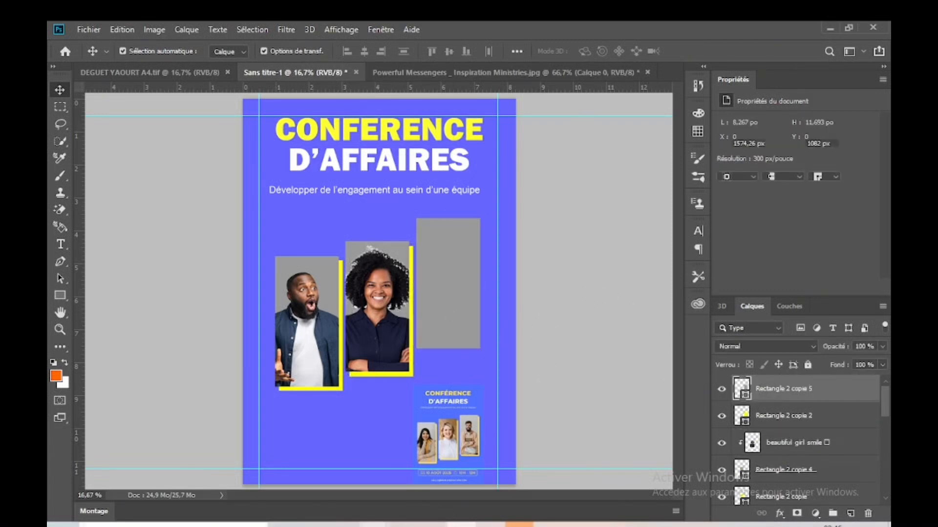
mouse_move(374, 525)
left_click(313, 473)
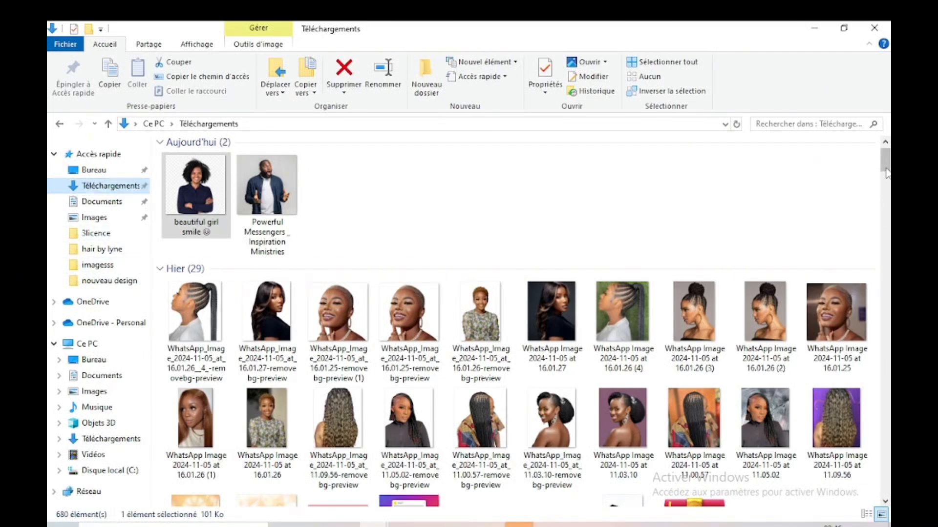
left_click_drag(886, 173, 887, 299)
left_click(701, 269)
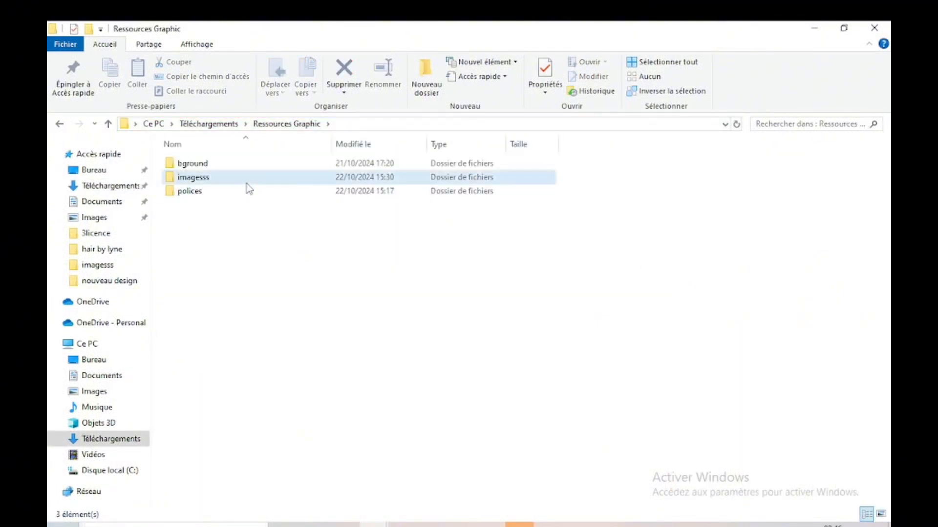
double_click(247, 181)
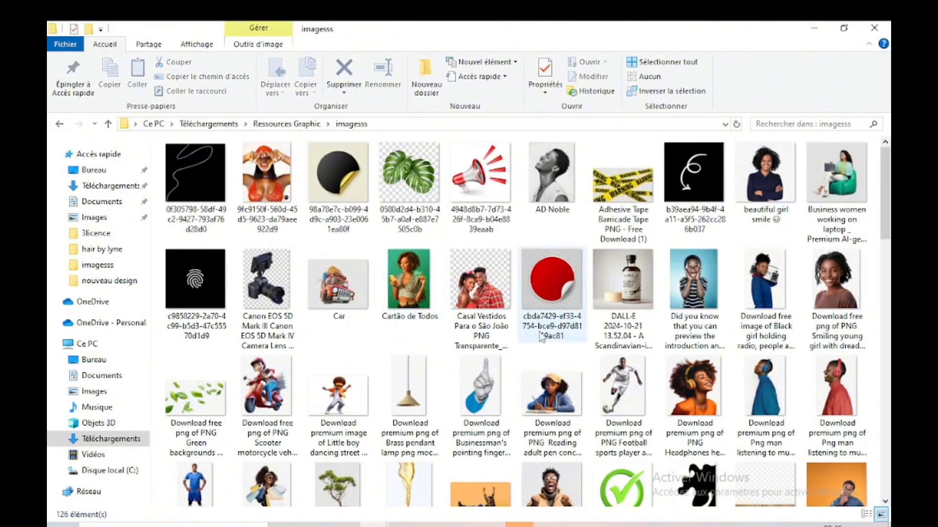
scroll(885, 225, "down", 1)
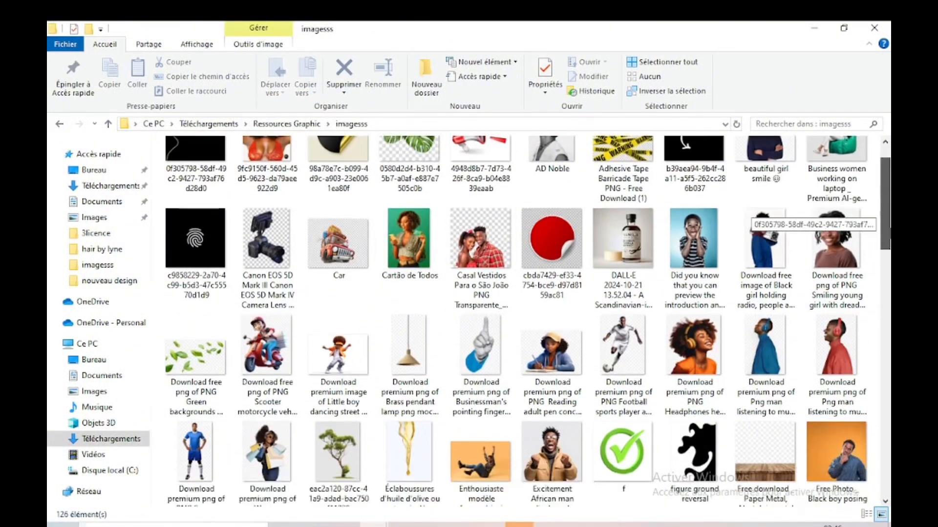
left_click(760, 336)
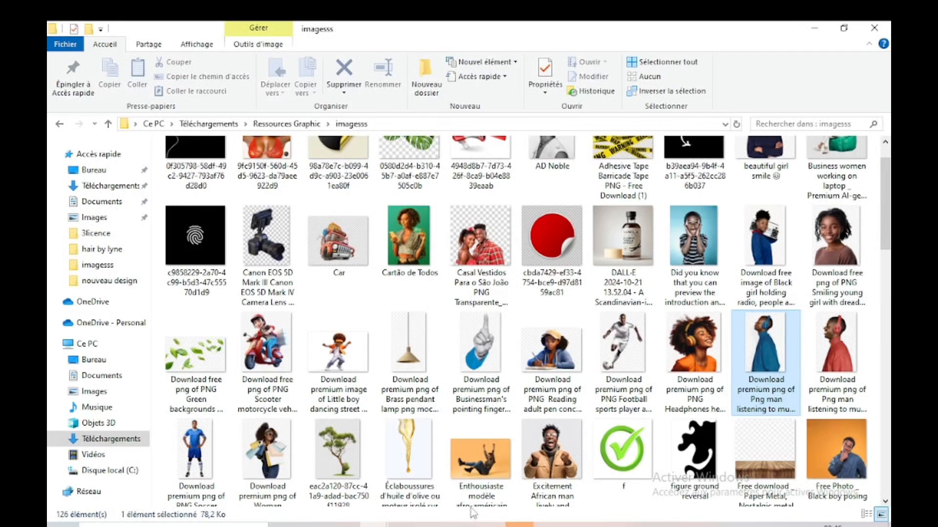
left_click_drag(472, 513, 450, 271)
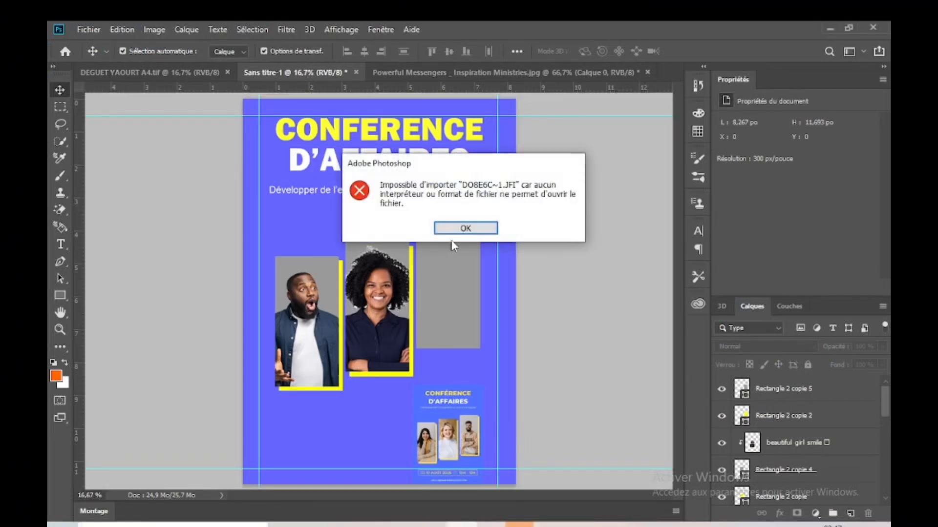
left_click(452, 229)
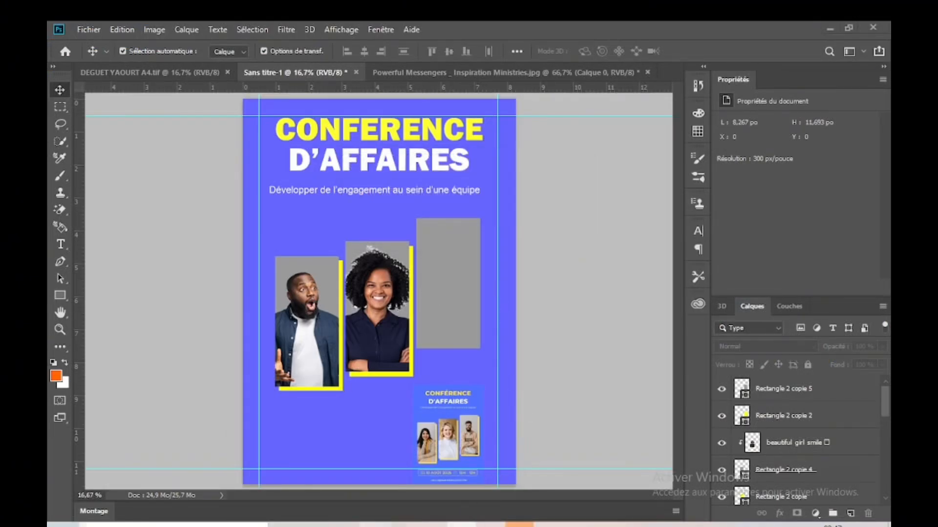
Step: Open the image of the man in blue with headphones from the imagesss folder in Paint
mouse_move(376, 524)
left_click(334, 478)
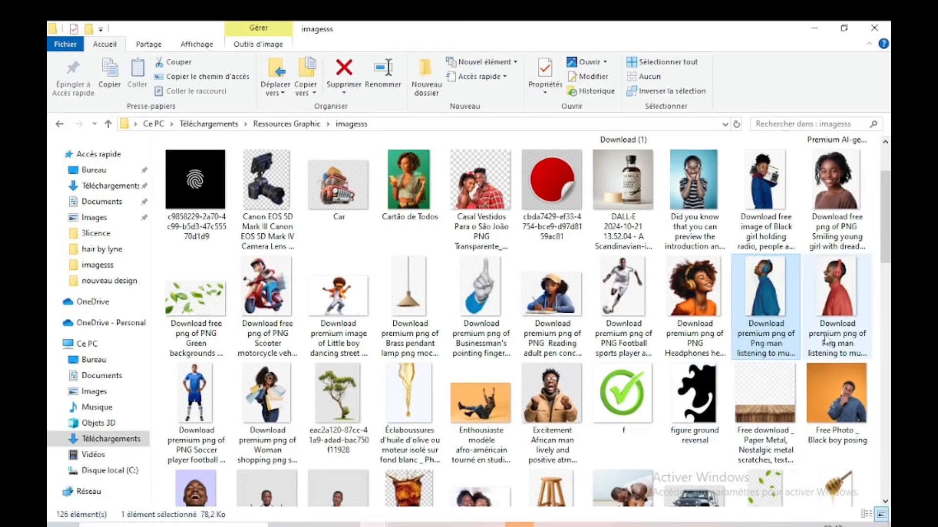
left_click_drag(764, 293, 762, 294)
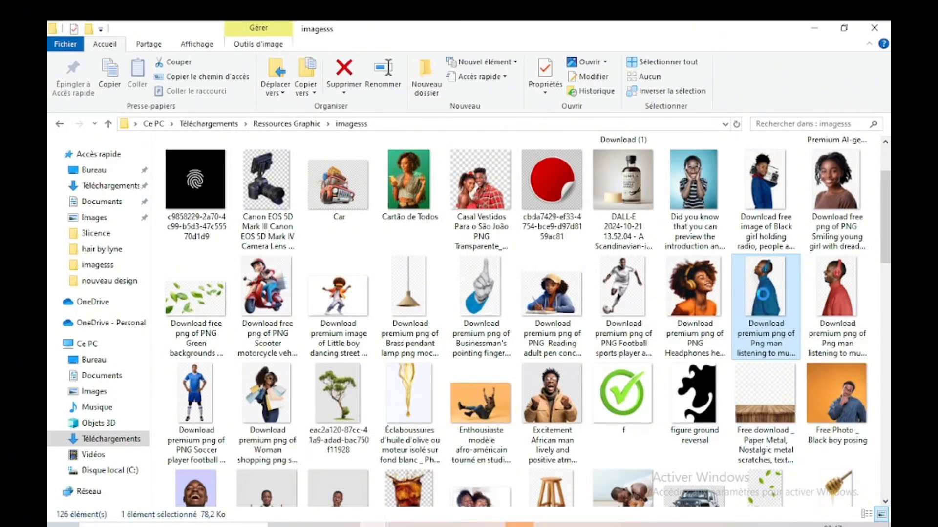
right_click(763, 294)
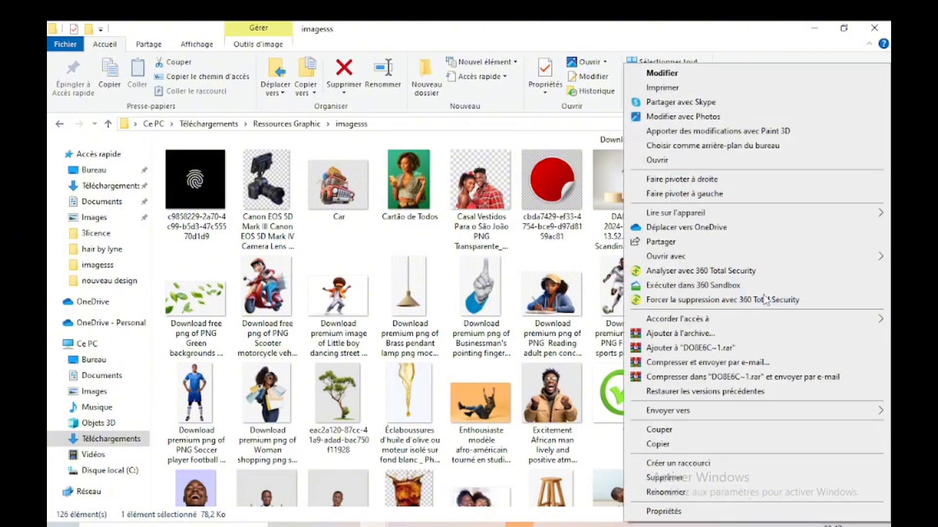
mouse_move(676, 258)
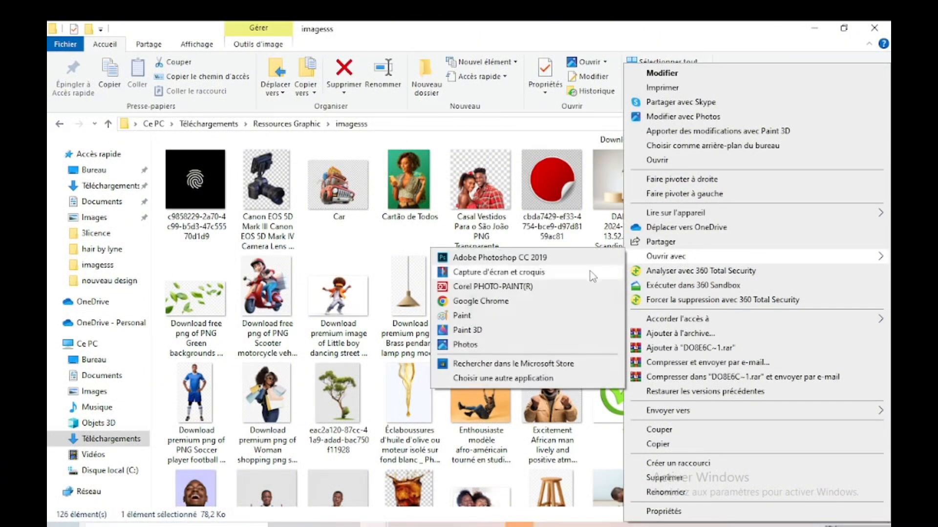
left_click(449, 315)
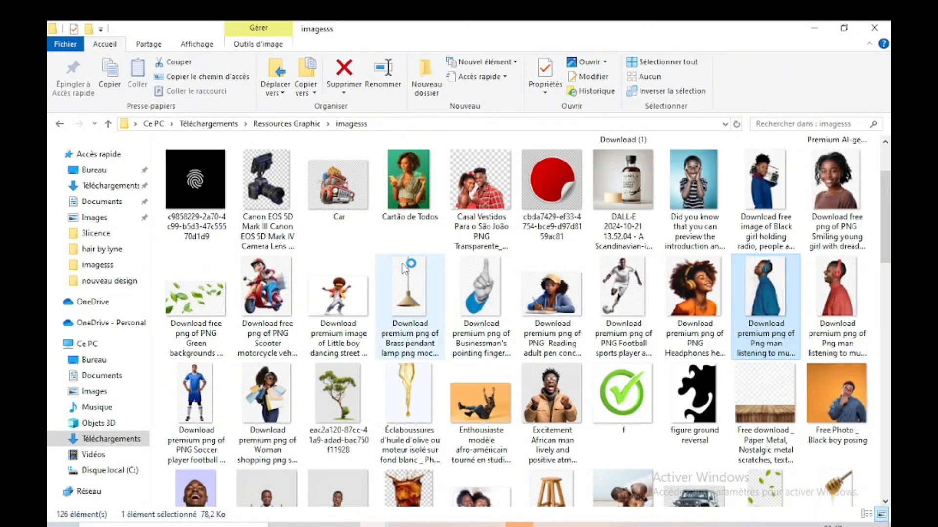
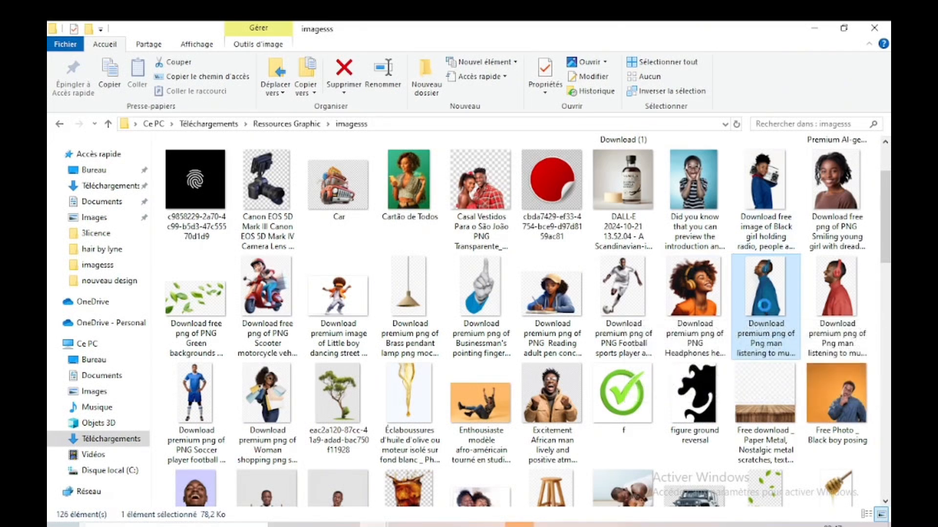
right_click(765, 293)
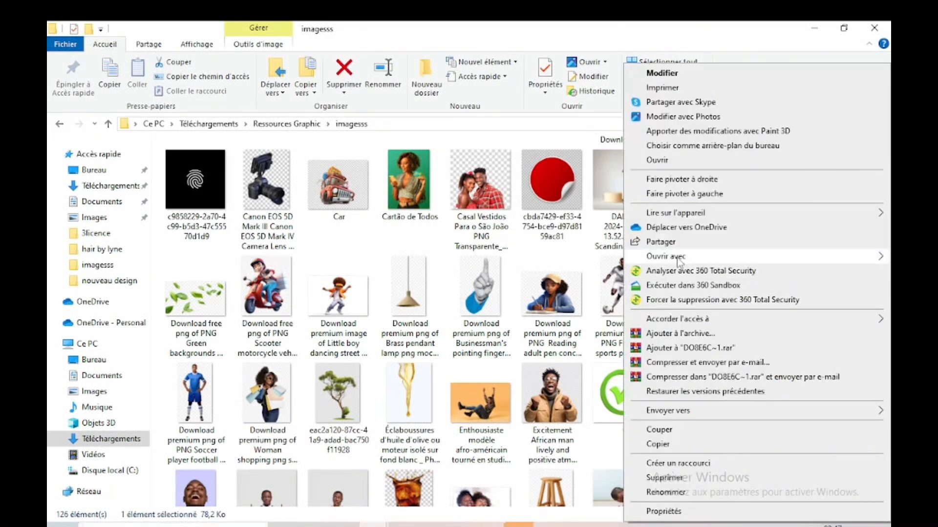
mouse_move(679, 259)
left_click(508, 316)
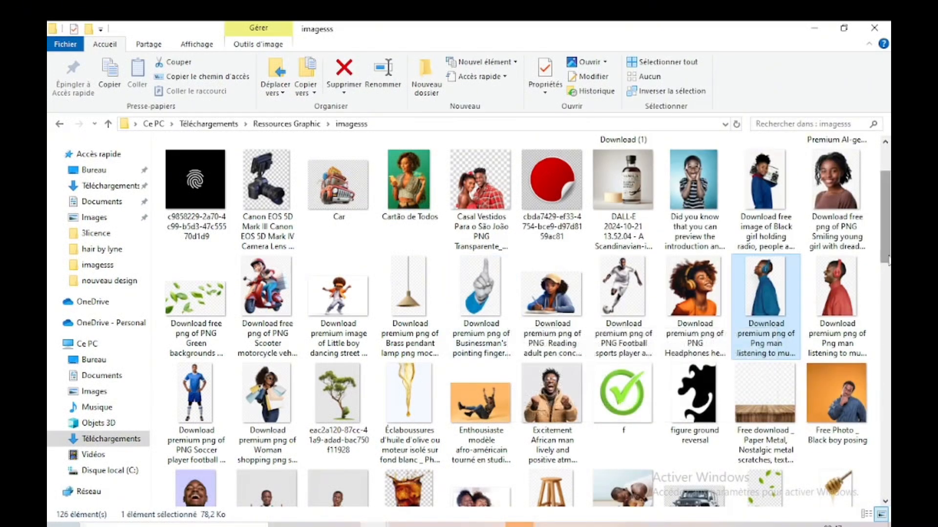
Step: Find the photo of the laughing man on a lavender background in the imagesss folder and open it in Paint
scroll(890, 265, "down", 5)
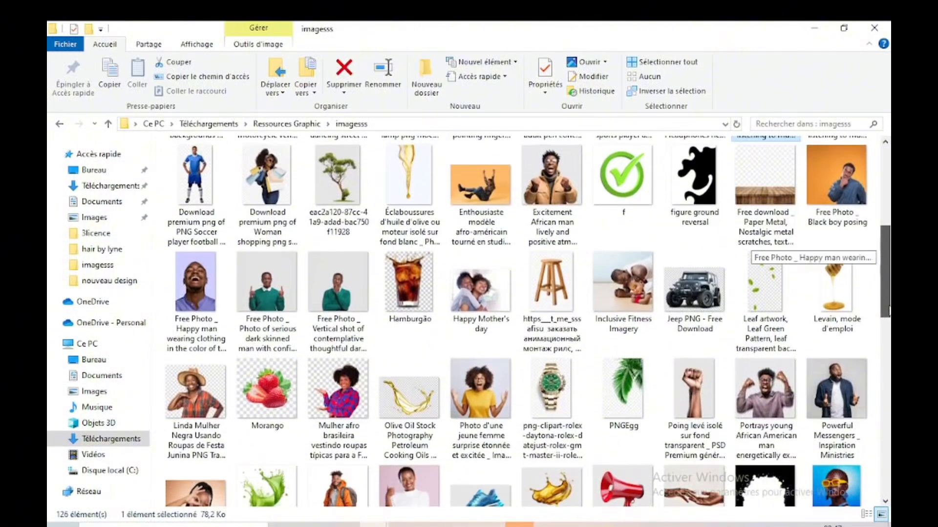
double_click(204, 290)
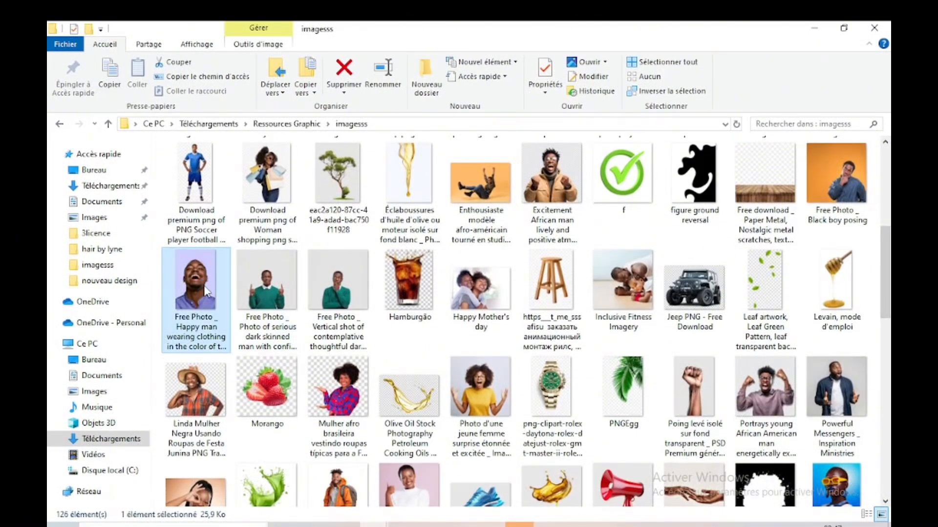
right_click(206, 291)
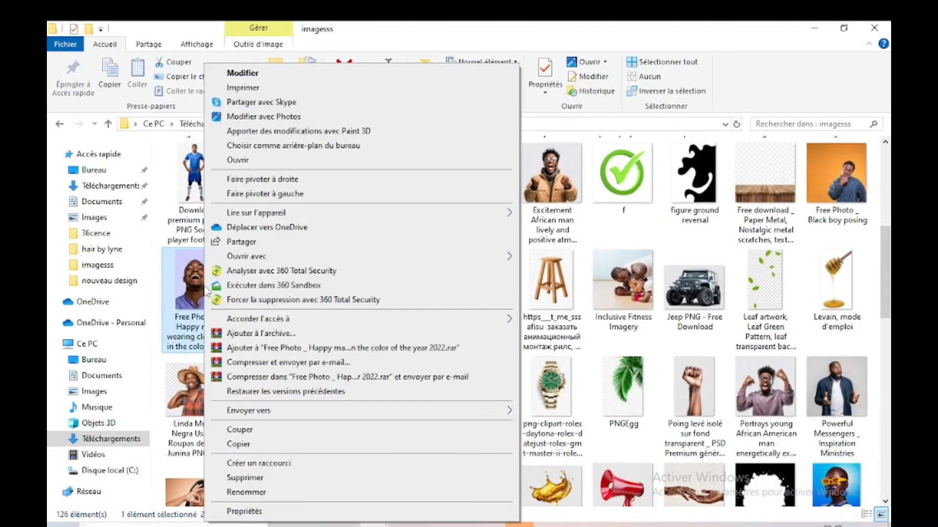
mouse_move(371, 258)
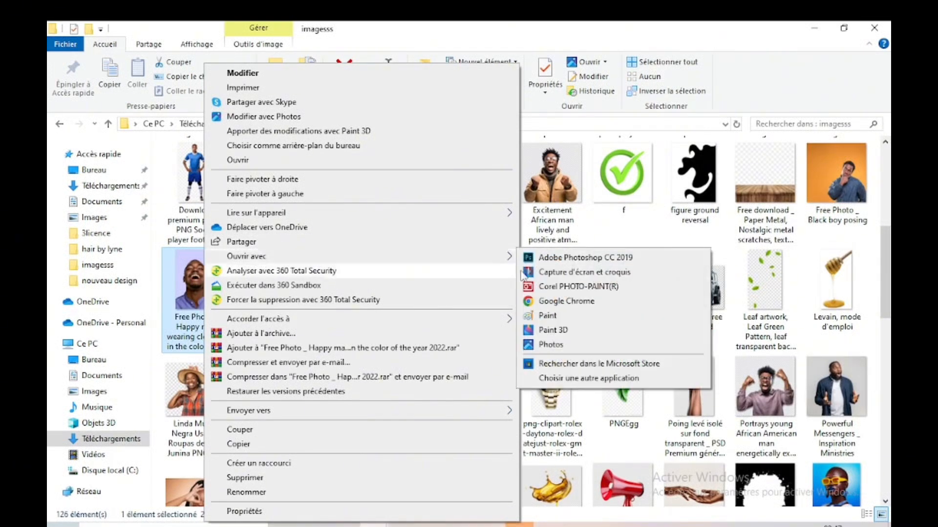
left_click(548, 316)
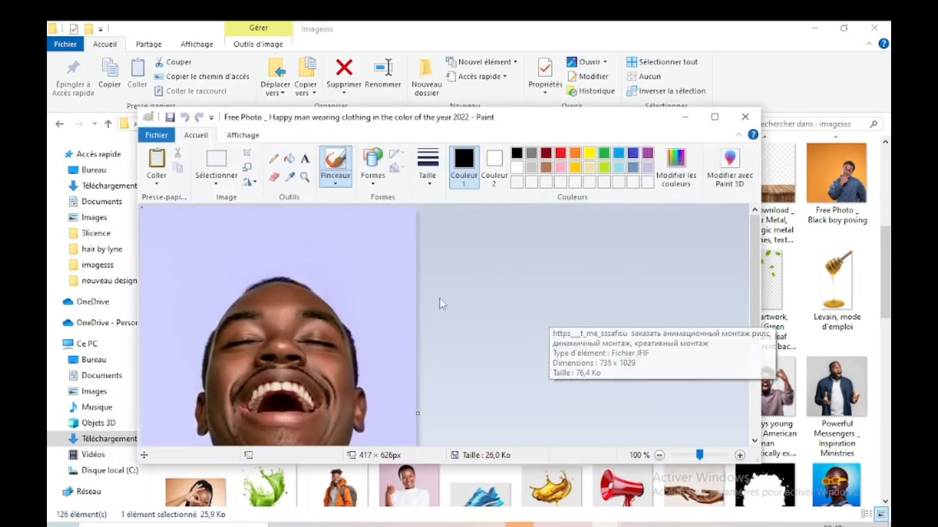
Step: Save the laughing man's photo as a JPEG in the Téléchargements folder and put Paint out of the way
left_click(156, 135)
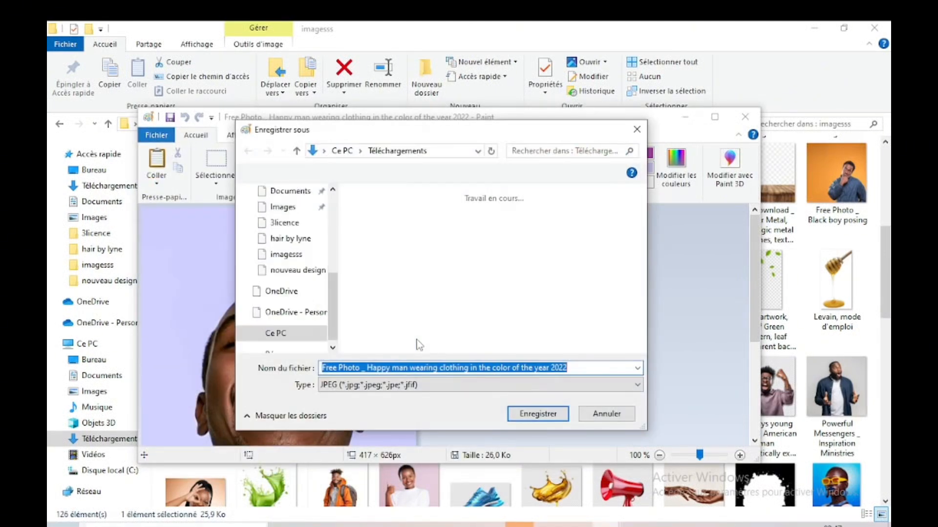
left_click(534, 418)
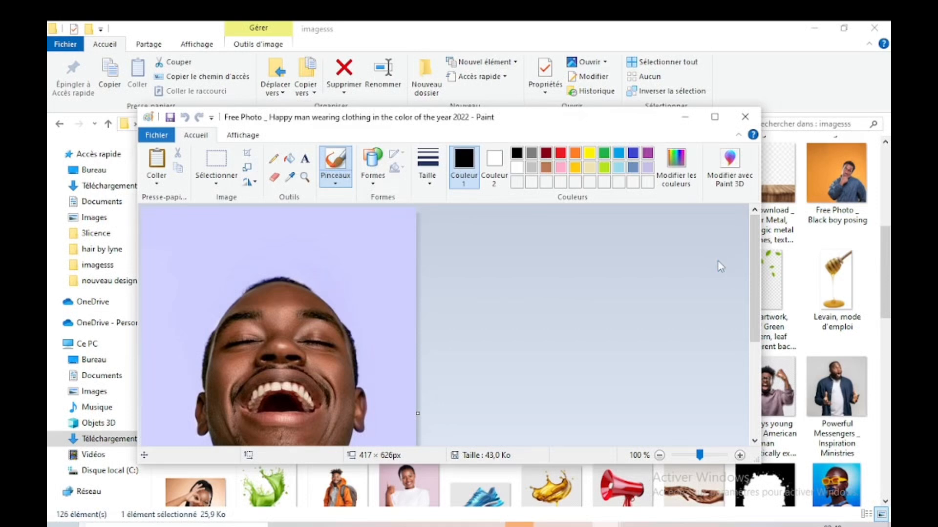
left_click(686, 118)
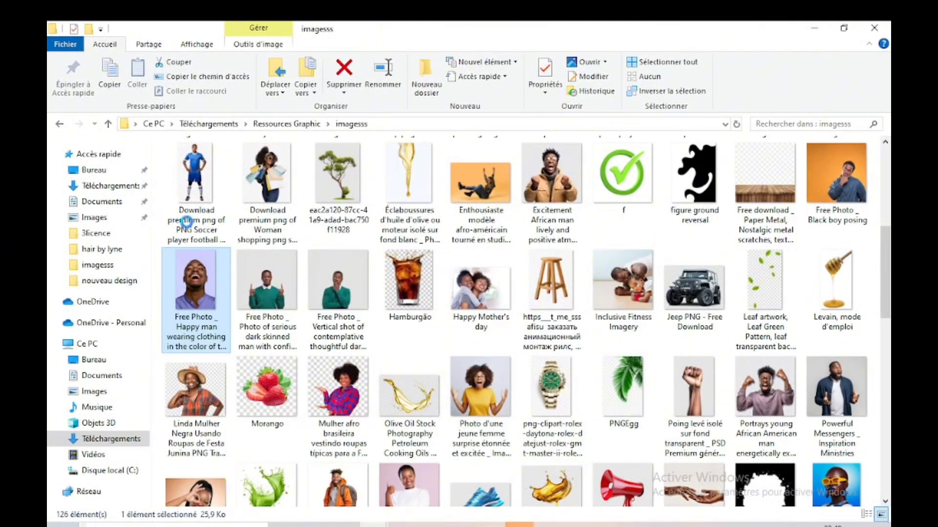
Step: Place the laughing man's JPEG from the Téléchargements folder onto the flyer in Photoshop at its default size
left_click(879, 304)
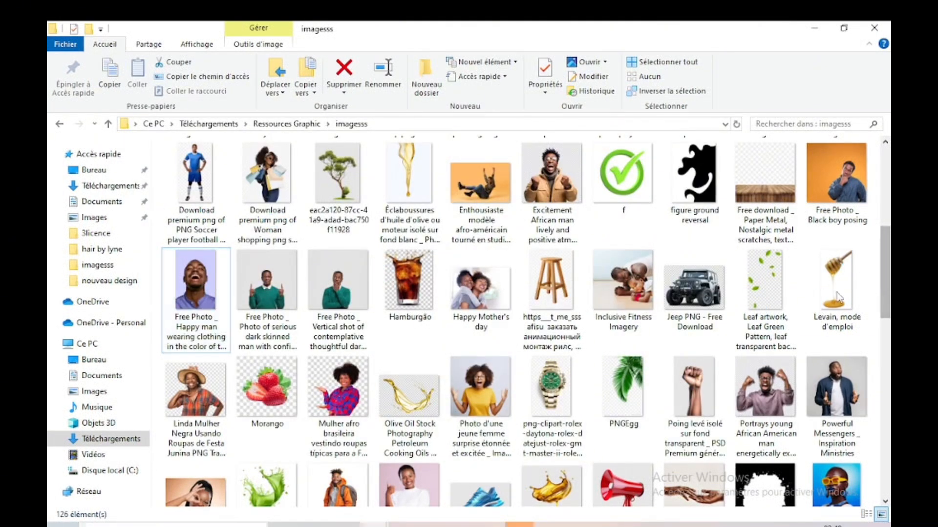
left_click(120, 187)
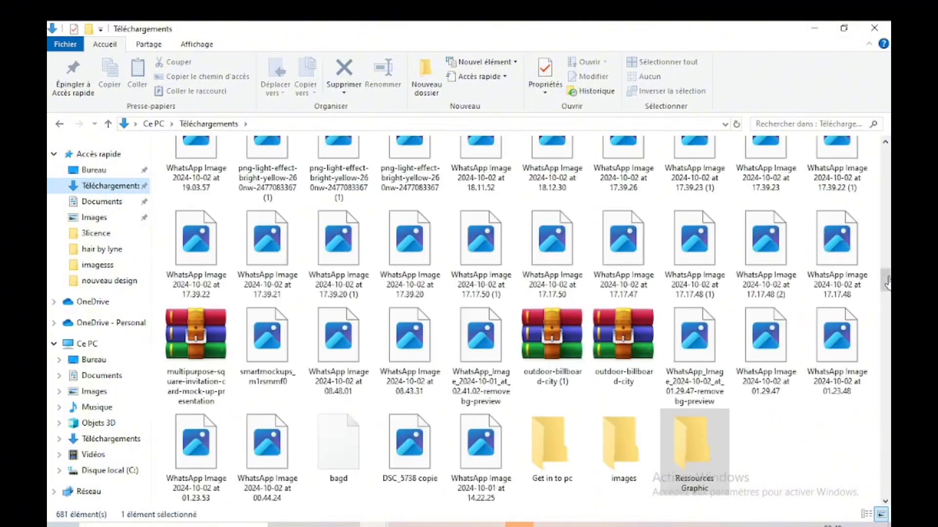
left_click_drag(888, 279, 883, 156)
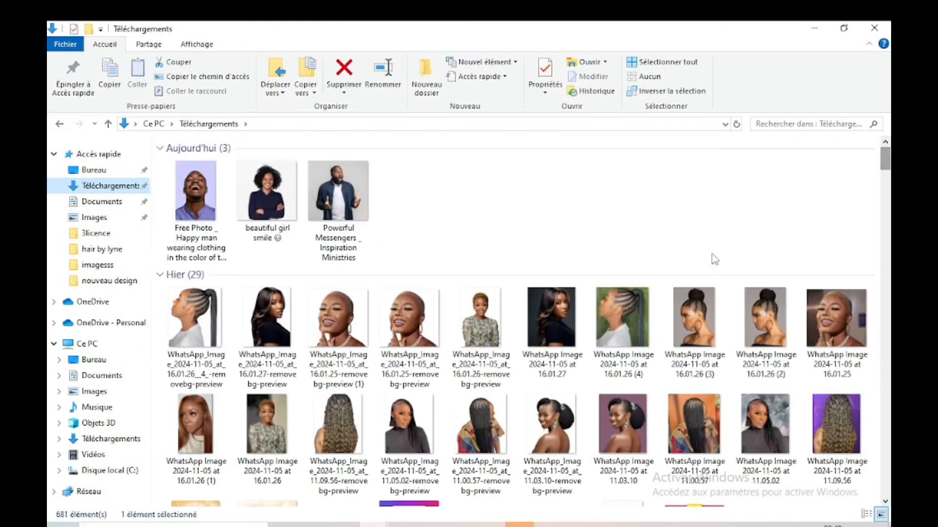
left_click(182, 211)
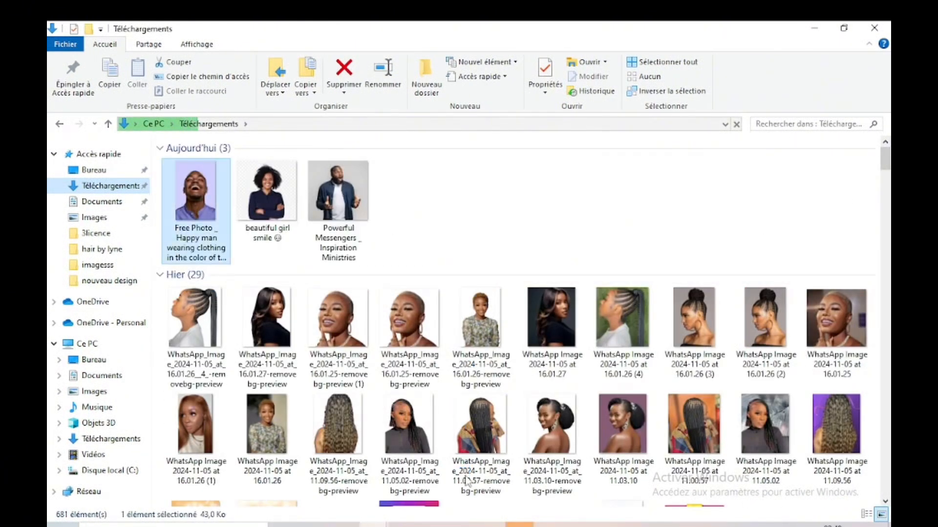
left_click_drag(464, 476, 470, 511)
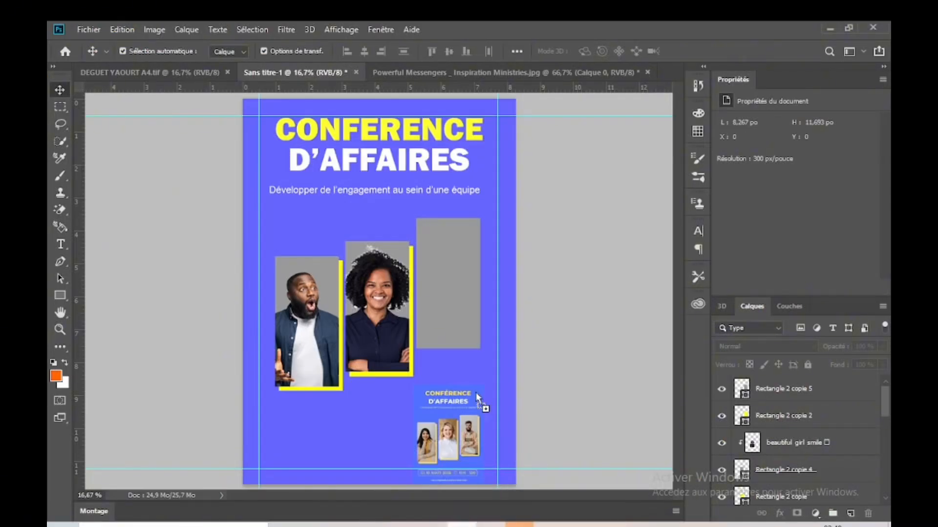
left_click_drag(404, 258, 402, 250)
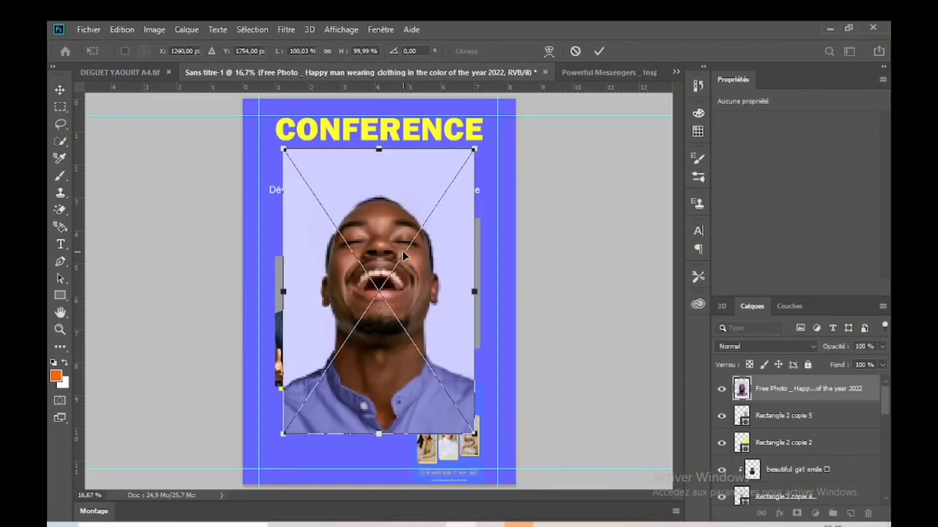
key("Return")
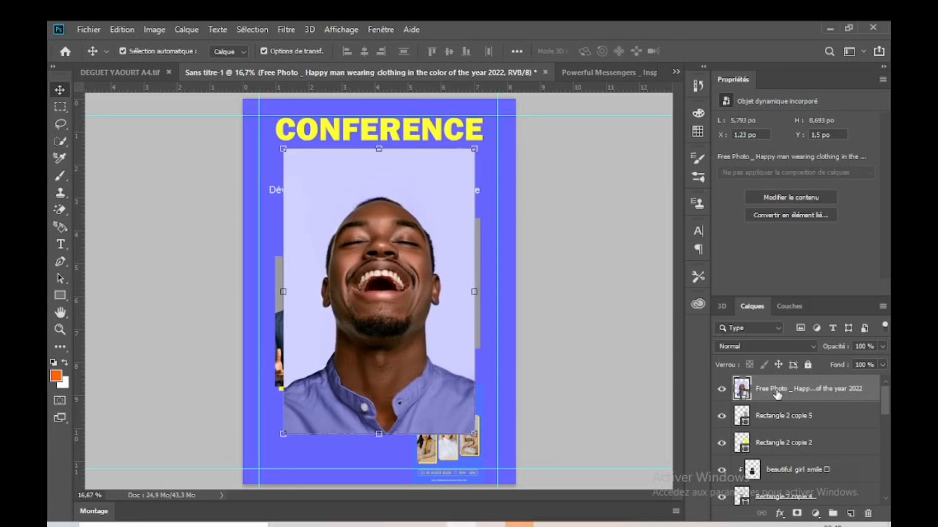
Step: Rasterize the laughing man's layer and erase its lavender background with the Magic Eraser
right_click(839, 396)
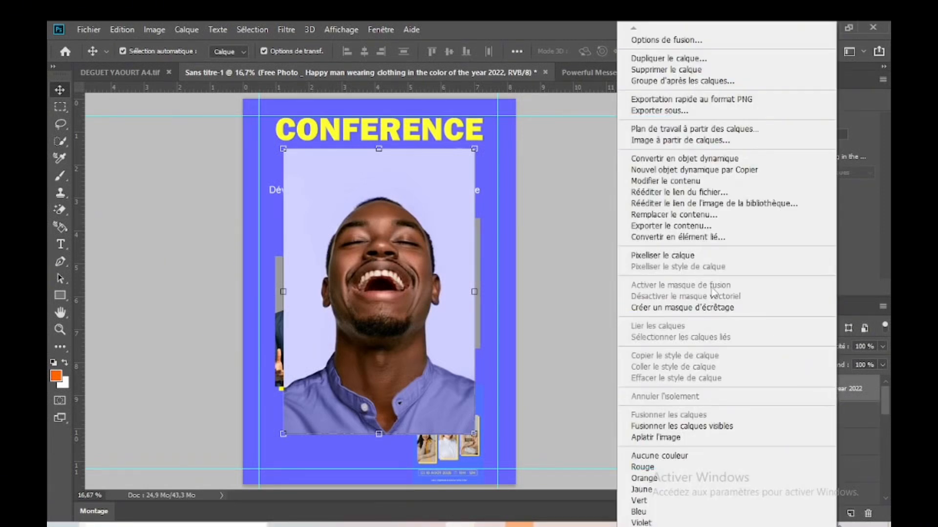
left_click(689, 256)
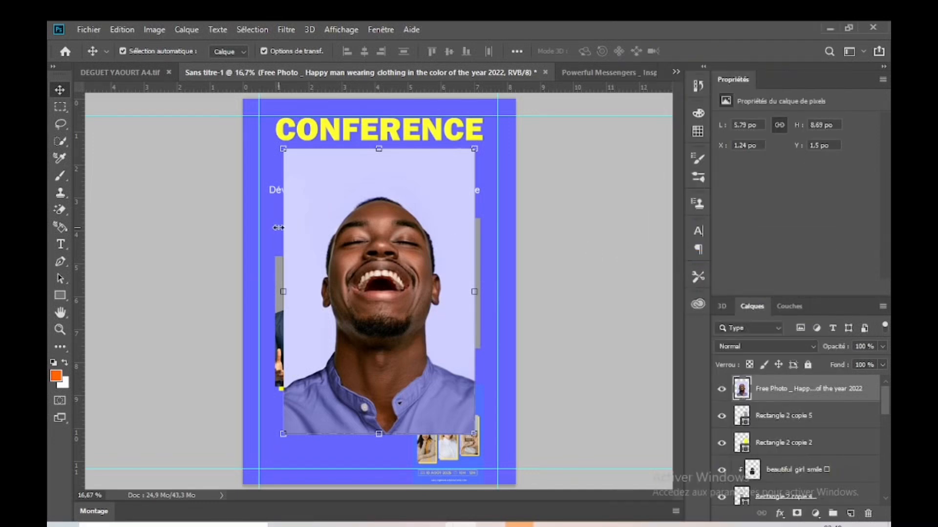
left_click(60, 209)
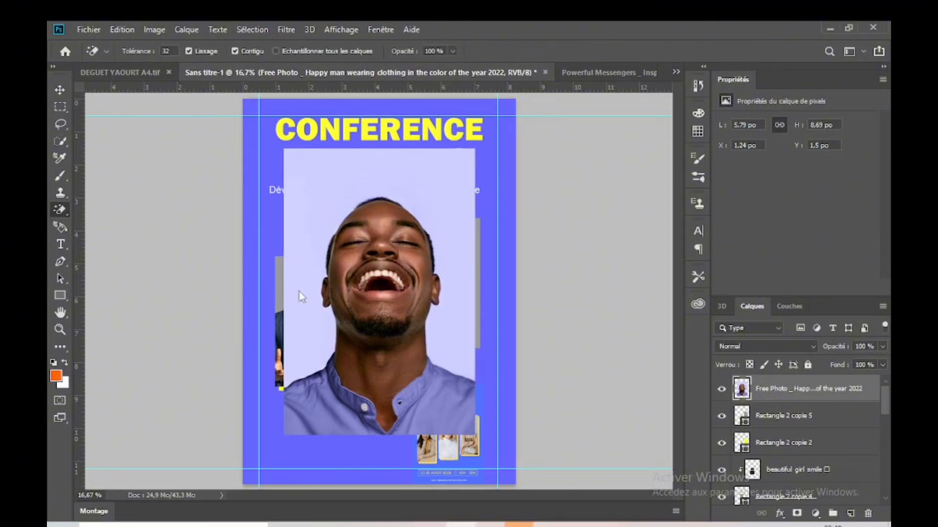
right_click(60, 211)
left_click(105, 235)
Step: Move the laughing man's cutout over the tallest grey frame and clip it to that frame's rectangle
left_click(61, 90)
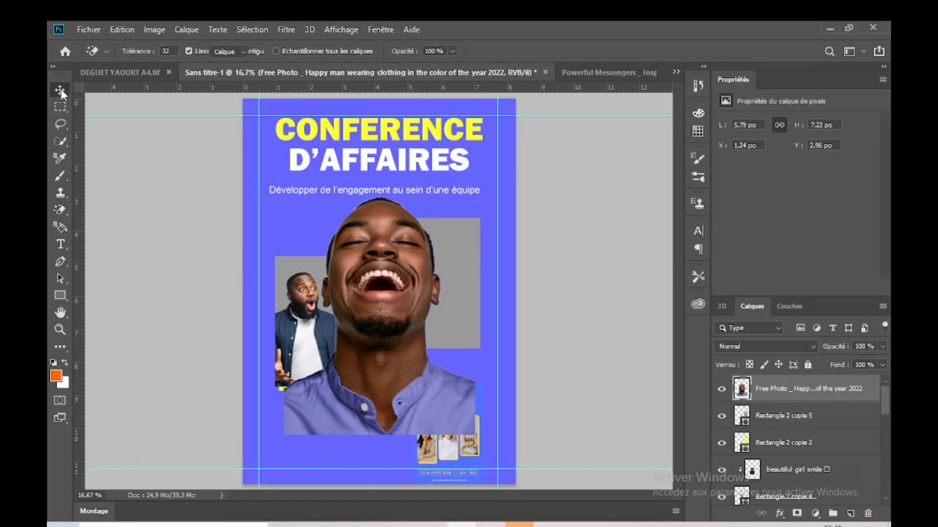
mouse_move(398, 308)
left_mouse_down()
mouse_move(469, 254)
mouse_move(459, 241)
left_mouse_up()
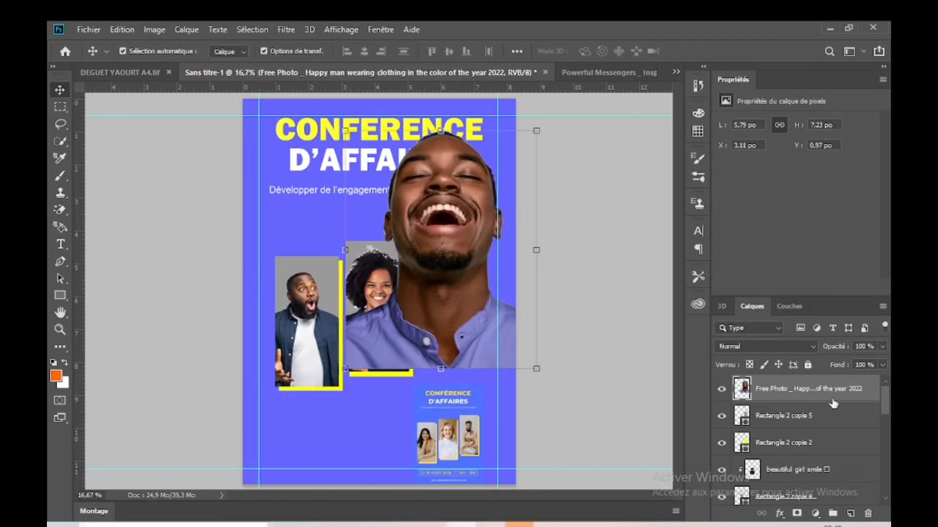
left_click(774, 401, "alt")
Step: Scale the clipped laughing man down to about 47% and position his head and shoulders within the tallest grey frame
left_click_drag(456, 266, 462, 340)
left_click_drag(542, 198, 469, 295)
left_click_drag(417, 332, 462, 283)
left_click_drag(514, 244, 474, 272)
left_click_drag(444, 309, 450, 273)
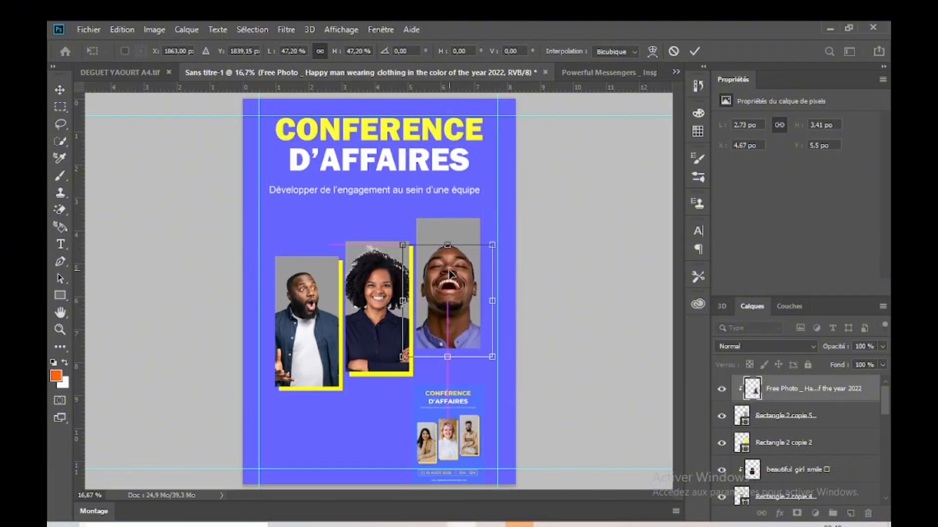
key("Return")
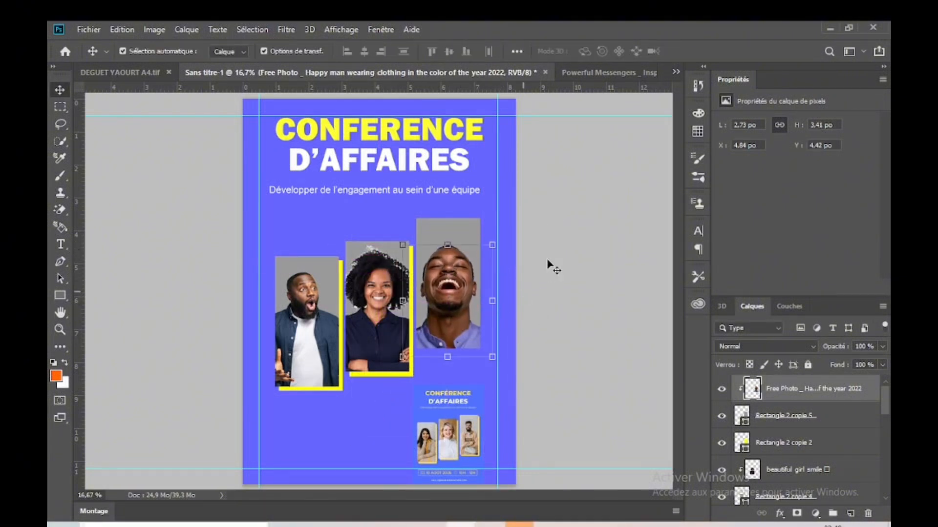
left_click(552, 266)
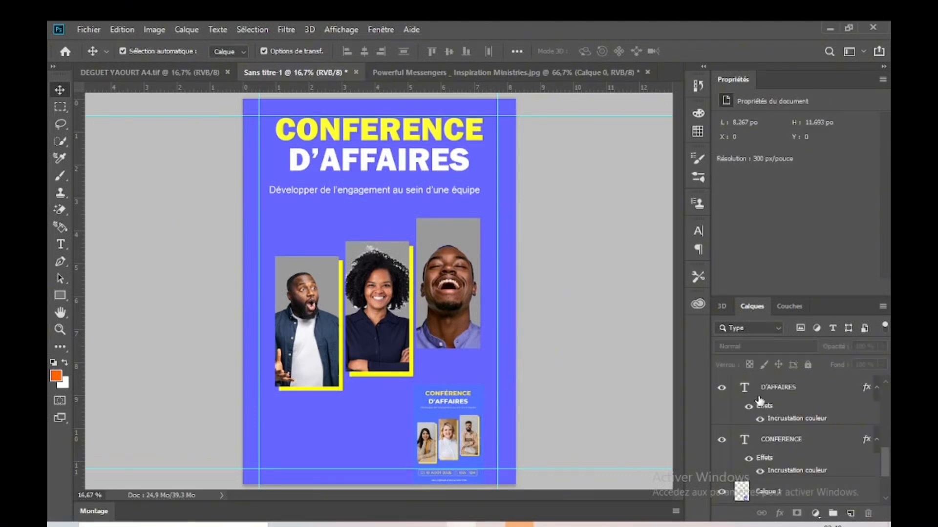
Step: Offset the yellow rectangle behind the laughing man's frame about 36 px right and 54 px down
left_click_drag(883, 456, 884, 393)
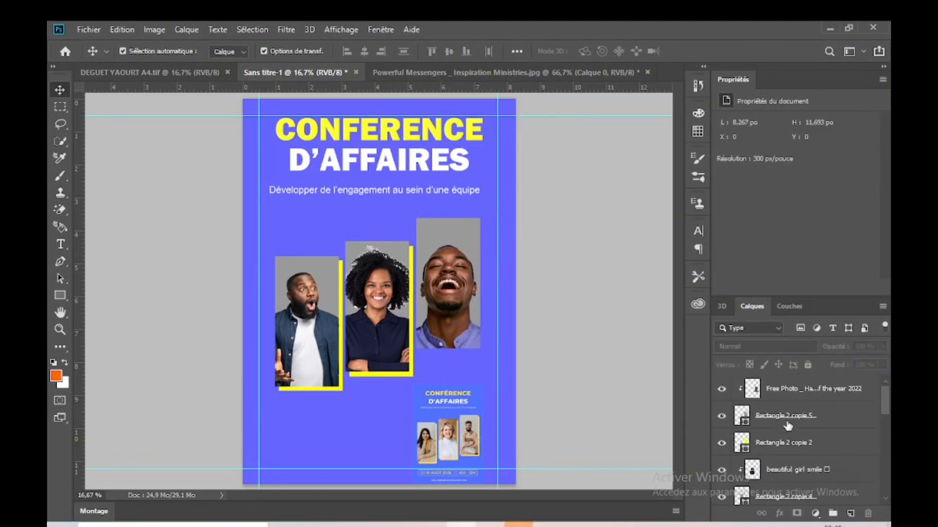
left_click(786, 443)
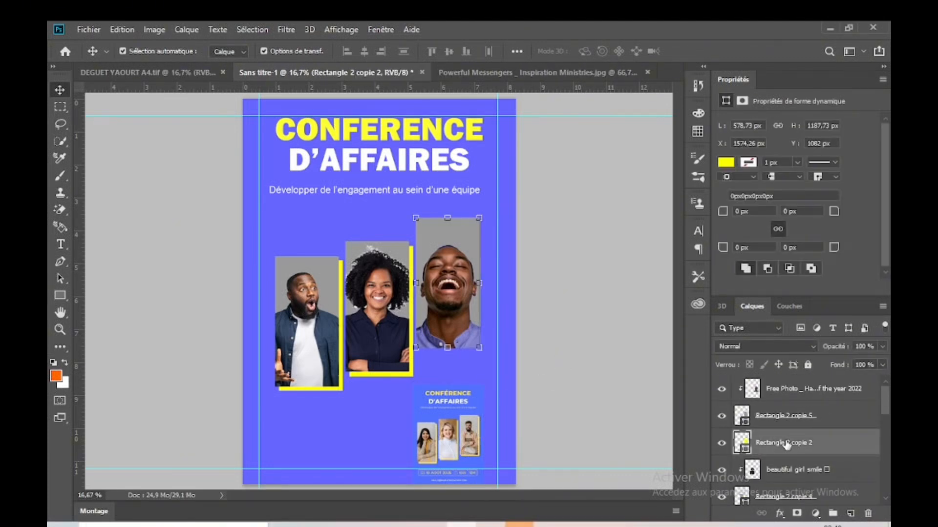
key("Down")
key("Down")
key("Down")
key("Down")
key("Right")
key("Right")
key("Down")
key("Down")
key("Down")
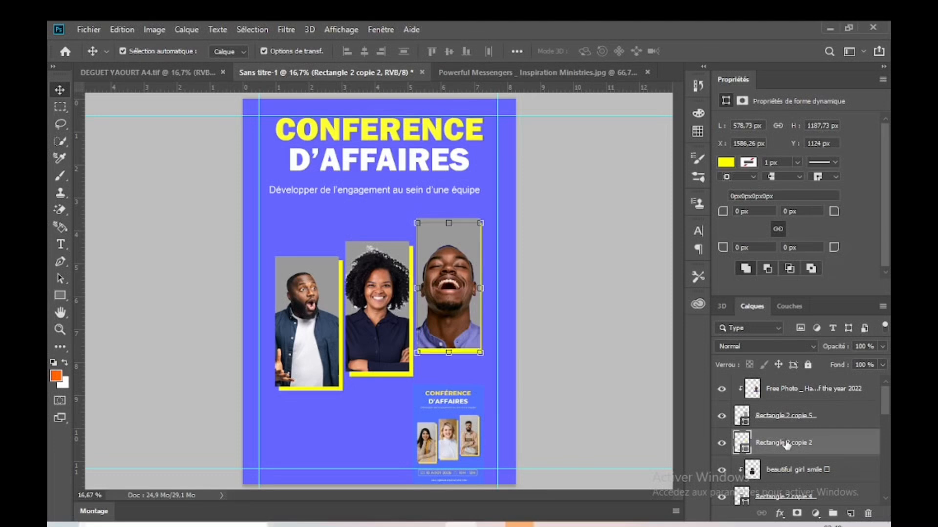
key("Down")
key("Down")
key("Right")
key("Right")
key("Right")
key("Right")
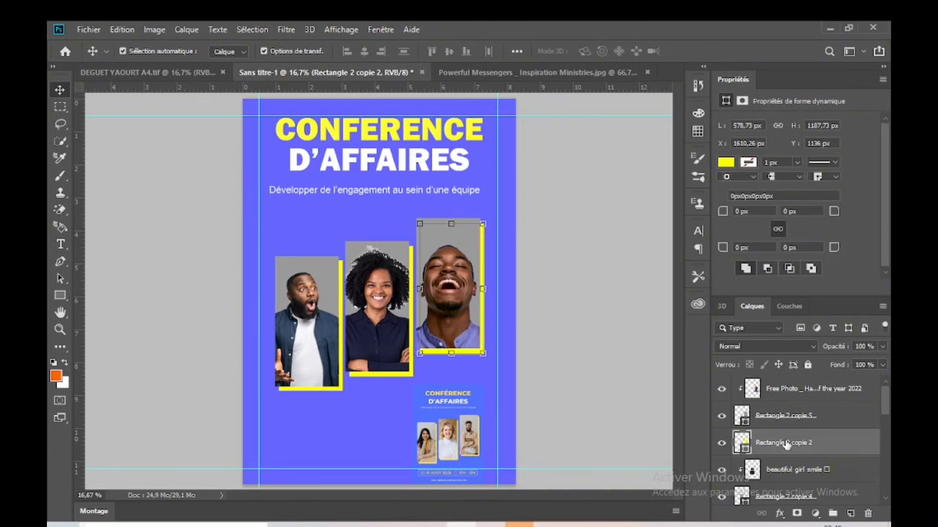
left_click(621, 314)
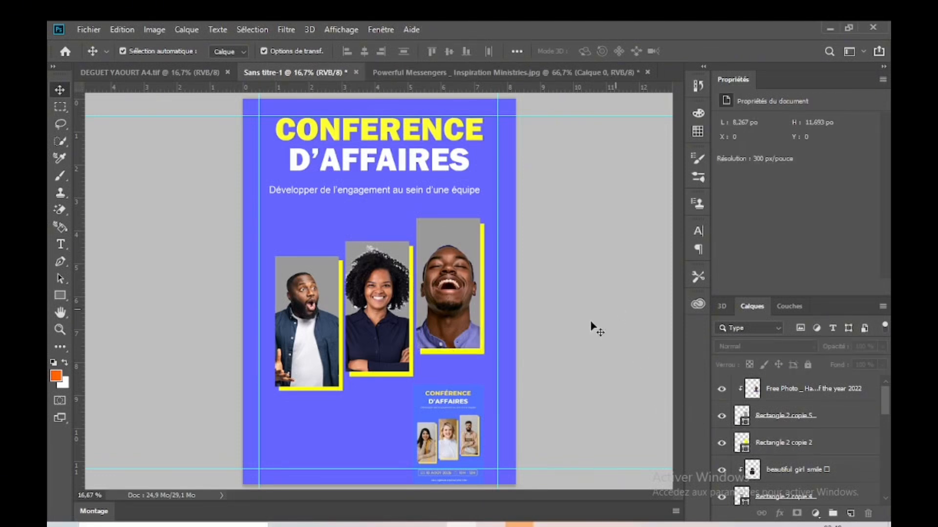
Step: Enlarge the reference flyer image to about 236% and position its date and time line below the photo frames
left_click_drag(480, 440, 467, 403)
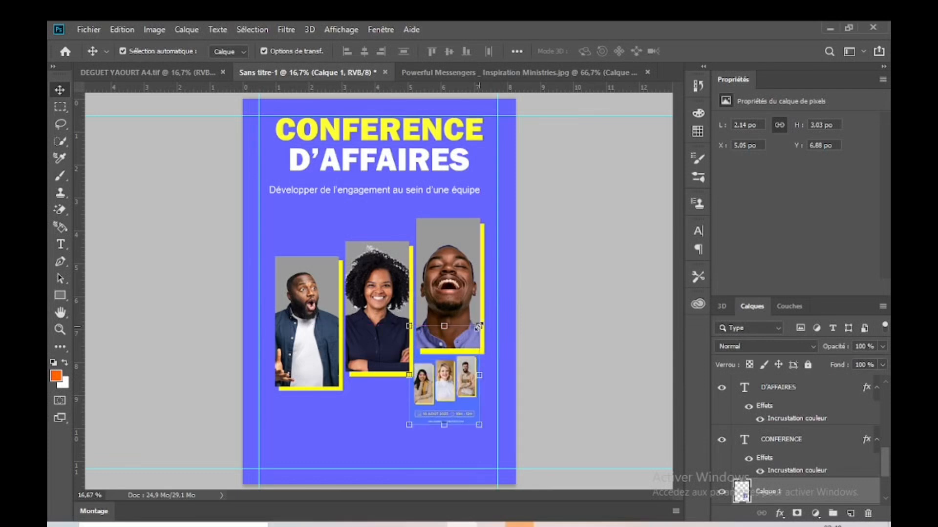
left_click_drag(479, 326, 576, 190)
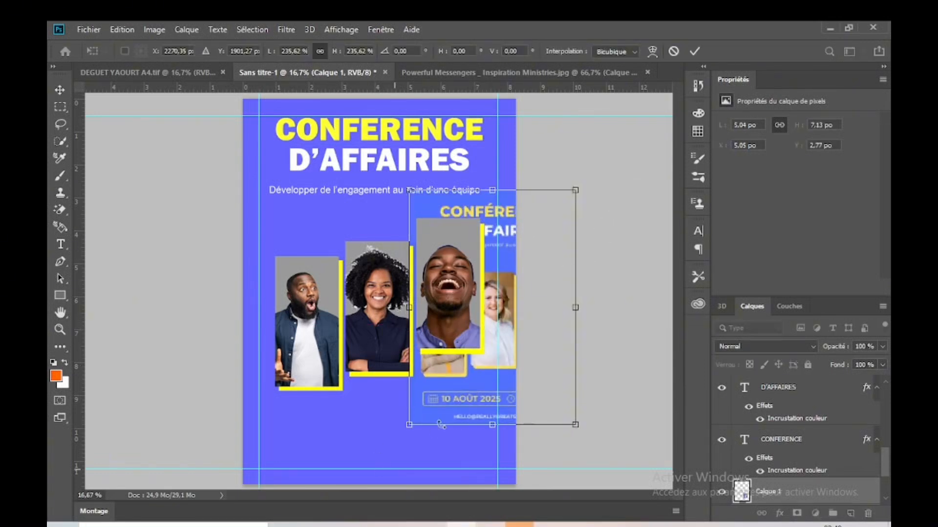
left_click_drag(471, 398, 400, 397)
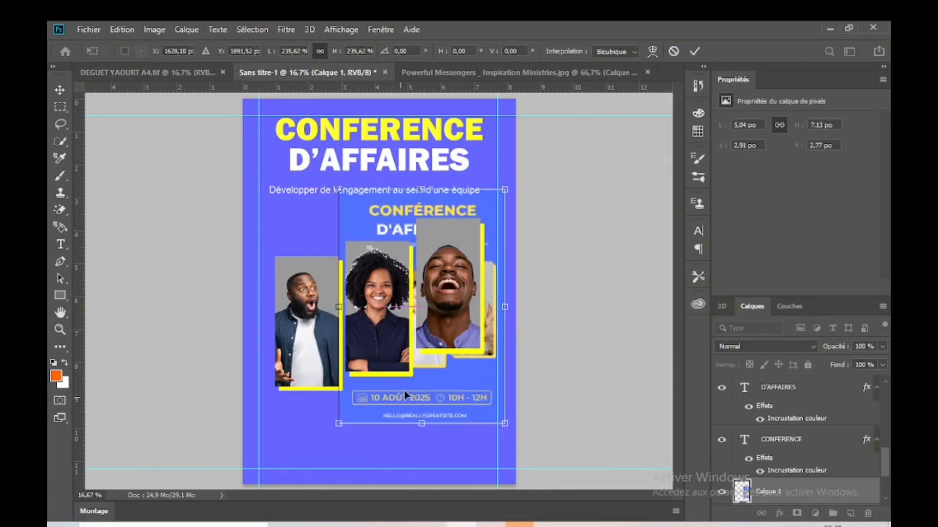
left_click(693, 51)
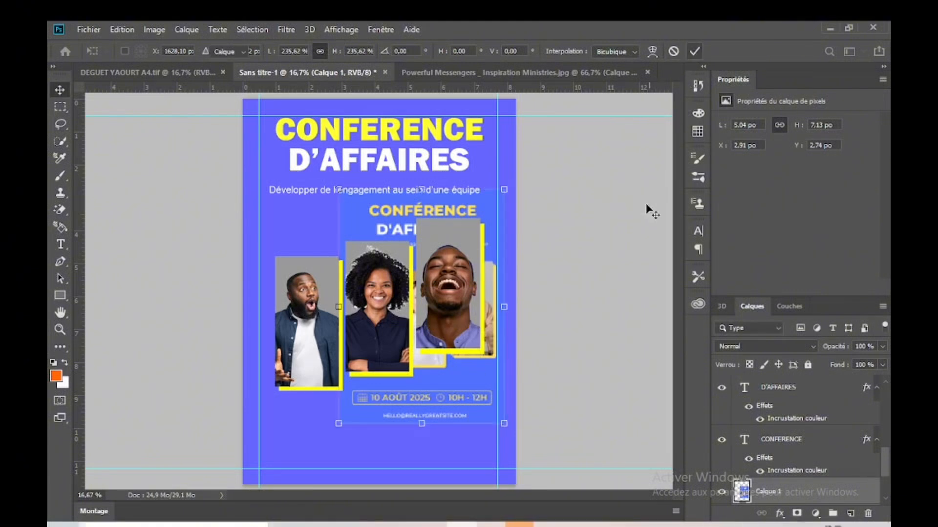
Step: Shift the reference flyer image slightly up and to the right over the page, just below the title
left_click(452, 400)
left_click_drag(462, 410, 477, 391)
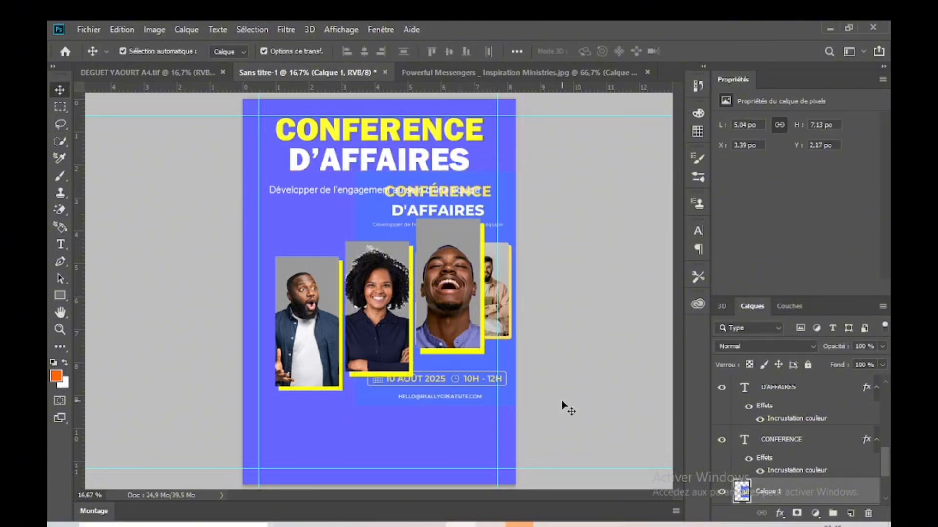
left_click(561, 408)
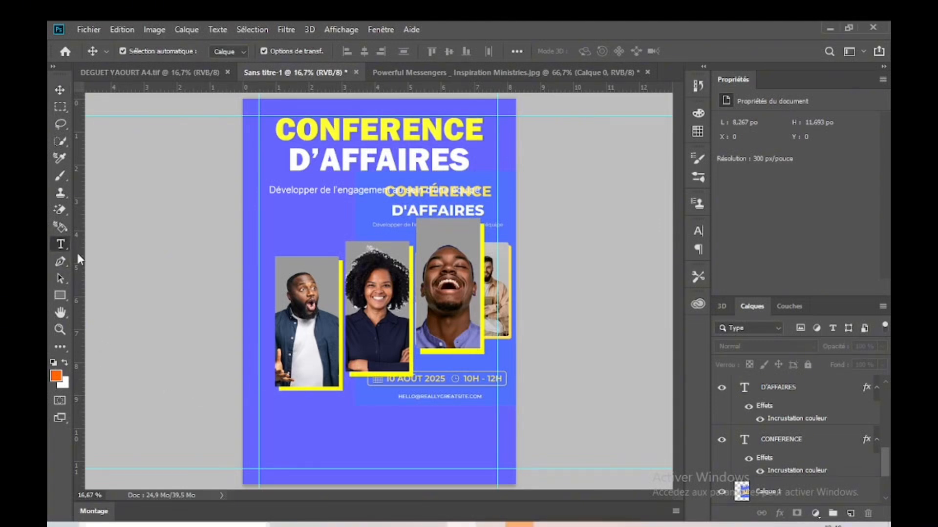
left_click(61, 244)
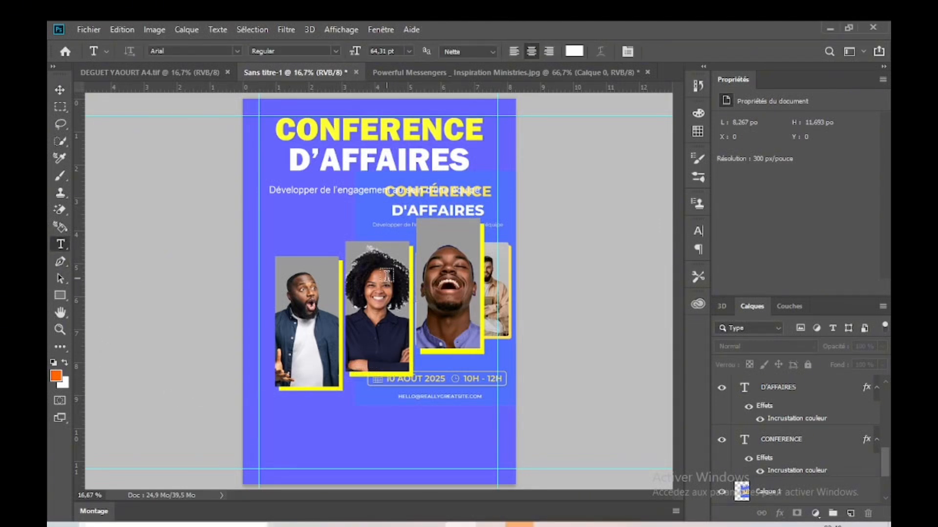
left_click(59, 89)
left_click(477, 378)
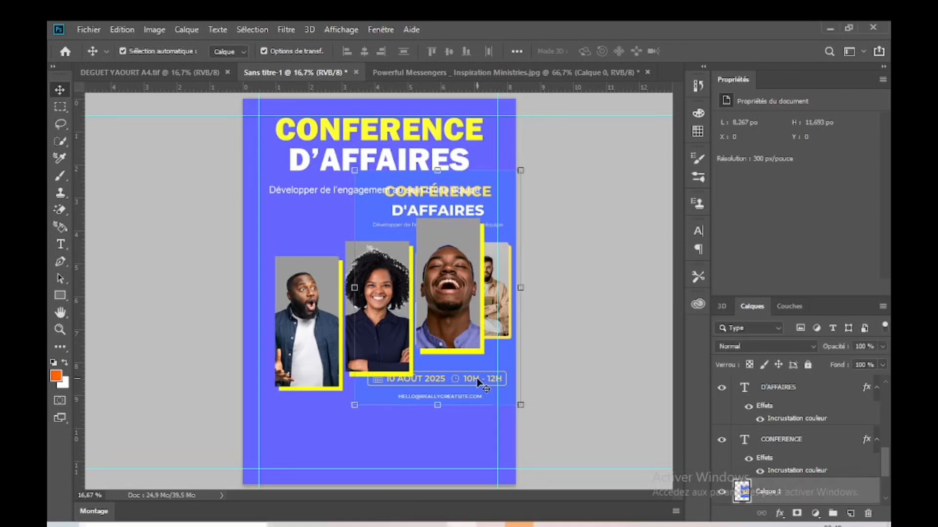
left_click(537, 339)
Step: Duplicate the "Développer de l'engagement au sein d'une équipe" subtitle to the empty area below the photo frames
left_click(324, 192)
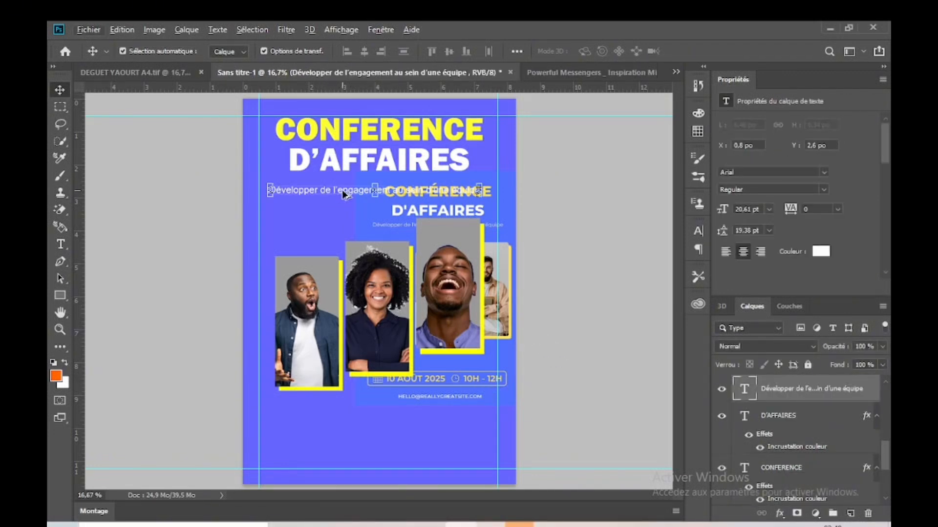
left_click(537, 213)
left_click(341, 192)
left_click_drag(350, 194, 356, 432)
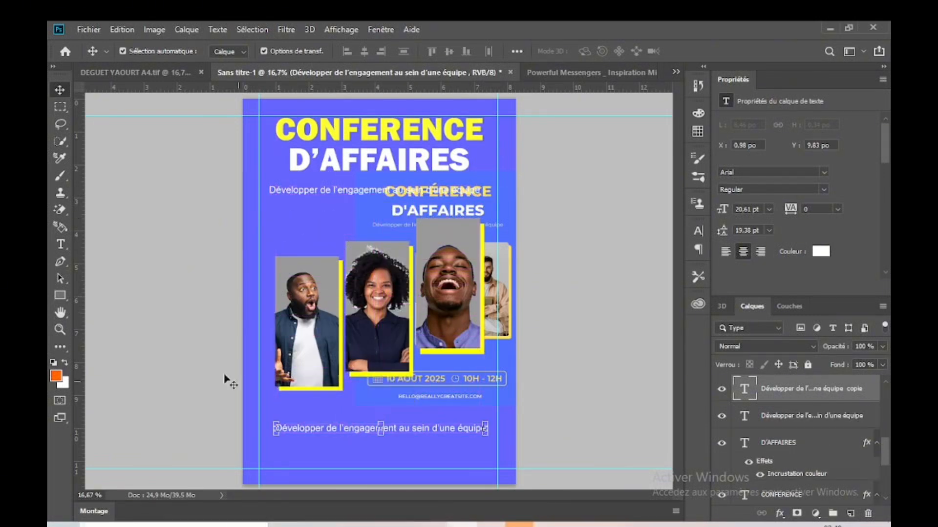
Step: Replace the duplicated subtitle's text with "10 Décembre 2024"
left_click(61, 244)
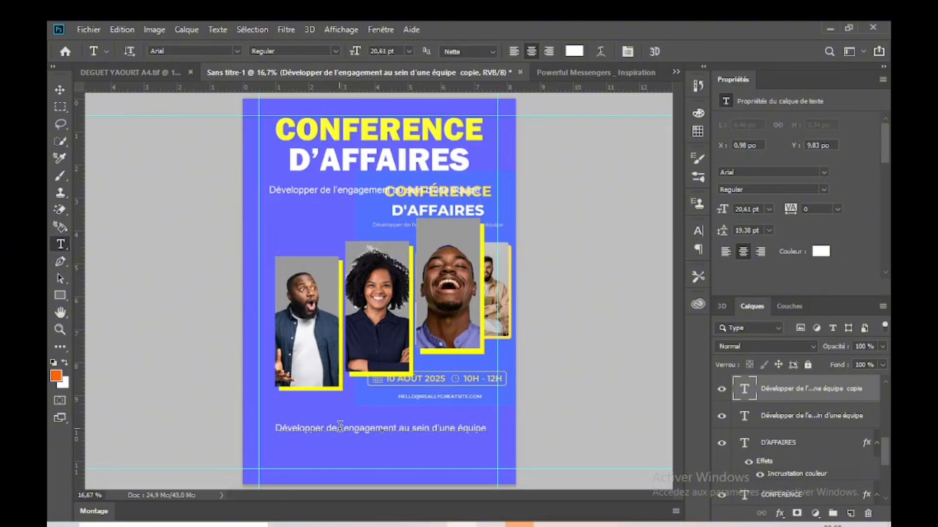
left_click(340, 426)
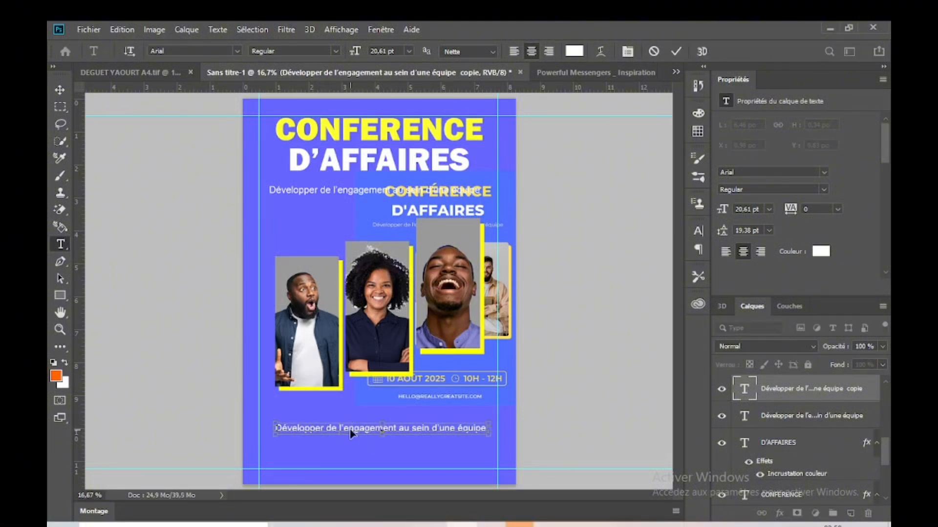
key("ctrl+a")
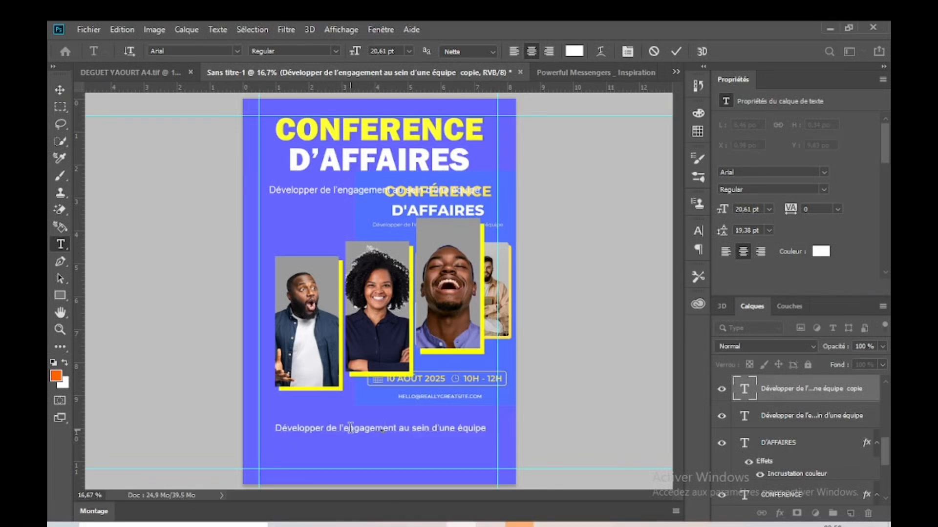
key("BackSpace")
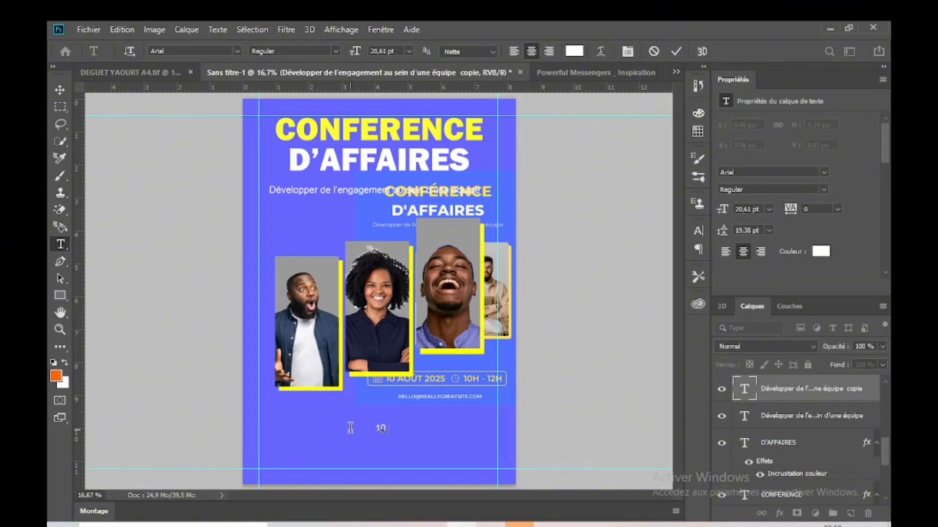
type("02")
key("BackSpace")
type("écembre 2024")
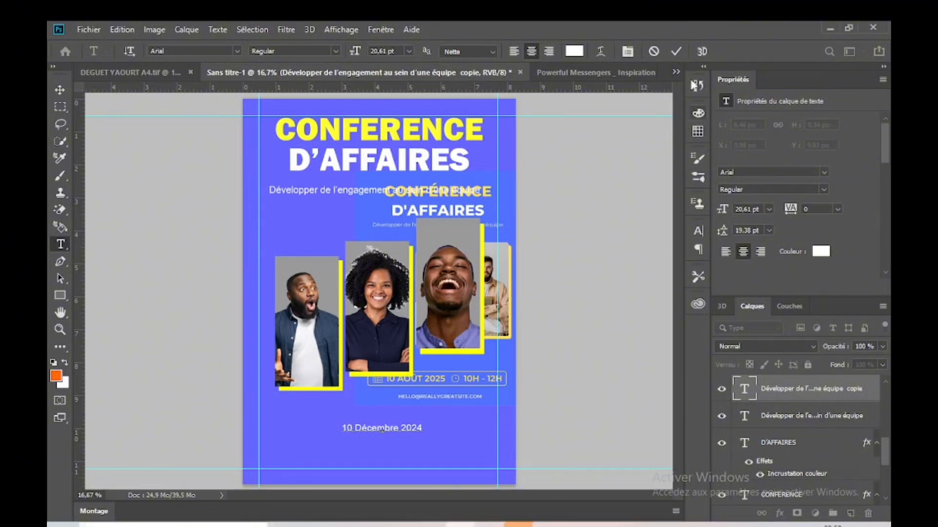
Step: Enlarge the date text to about 25.5 pt and place it near the page's lower left margin, below the first photo
left_click(59, 89)
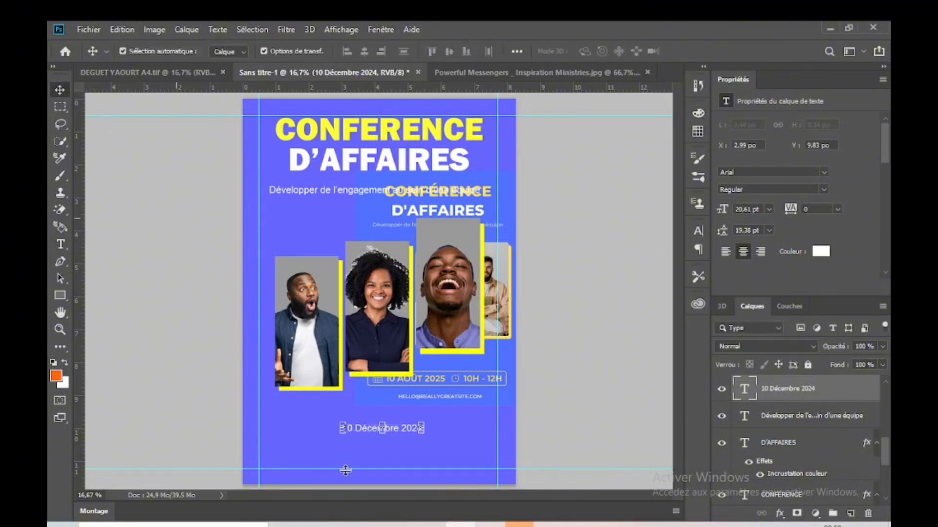
left_click_drag(341, 419, 325, 416)
key("Return")
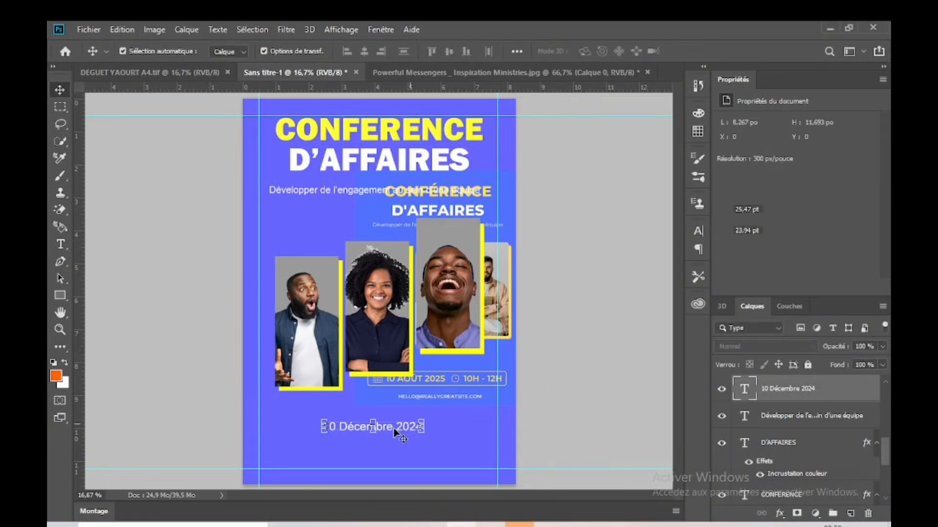
left_click_drag(395, 431, 346, 444)
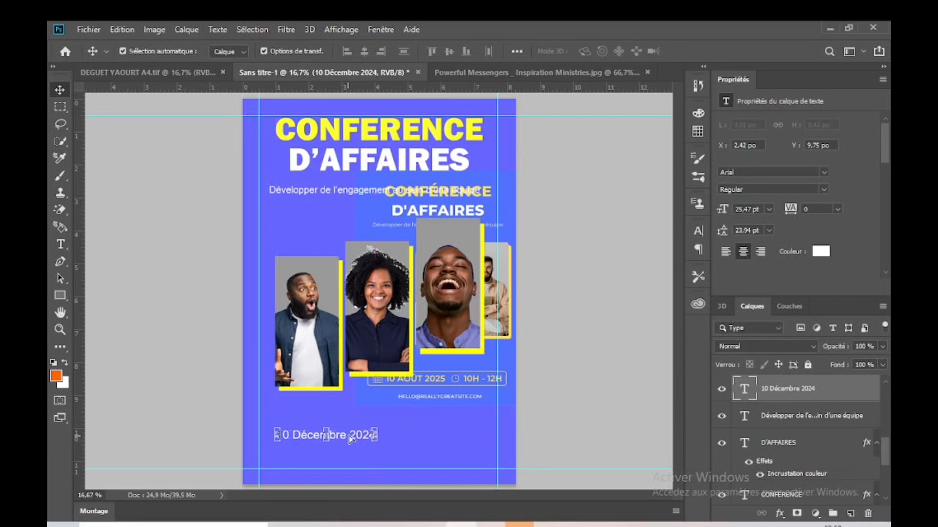
left_click(442, 409)
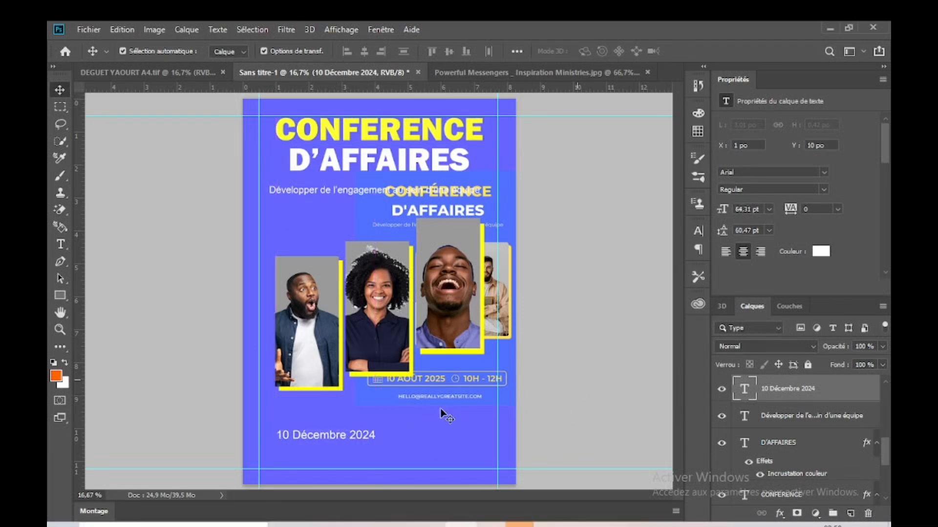
Step: Recolor the date text yellow (ffff00), sampled from the backing of the laughing man's frame
left_click(363, 438)
left_click(820, 251)
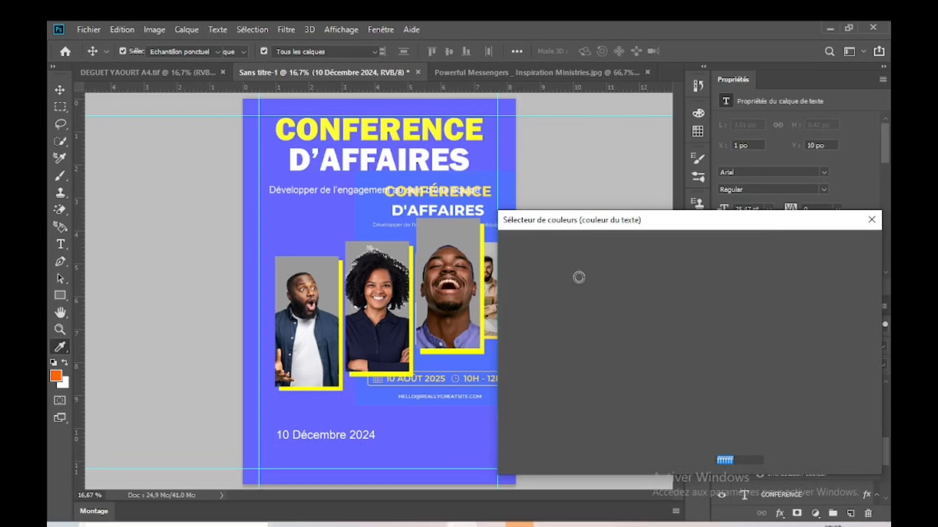
left_click(482, 290)
left_click(821, 246)
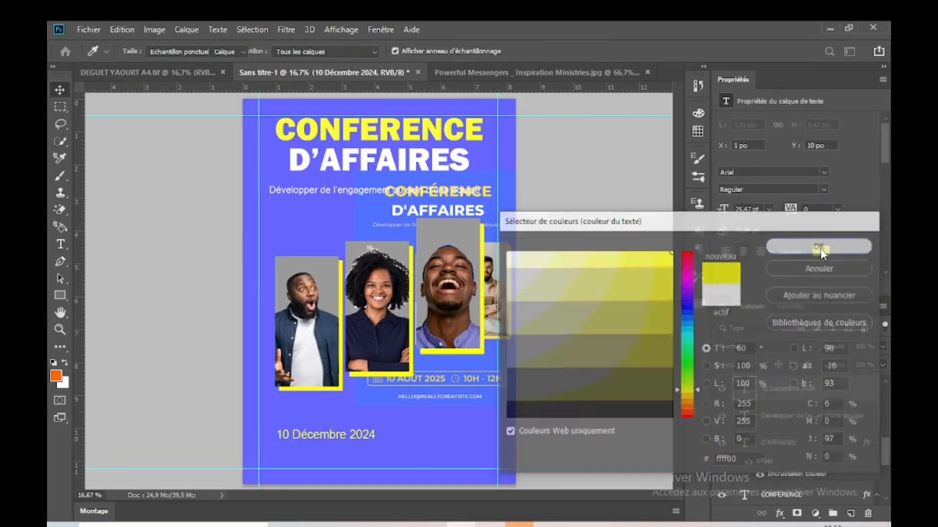
left_click(480, 418)
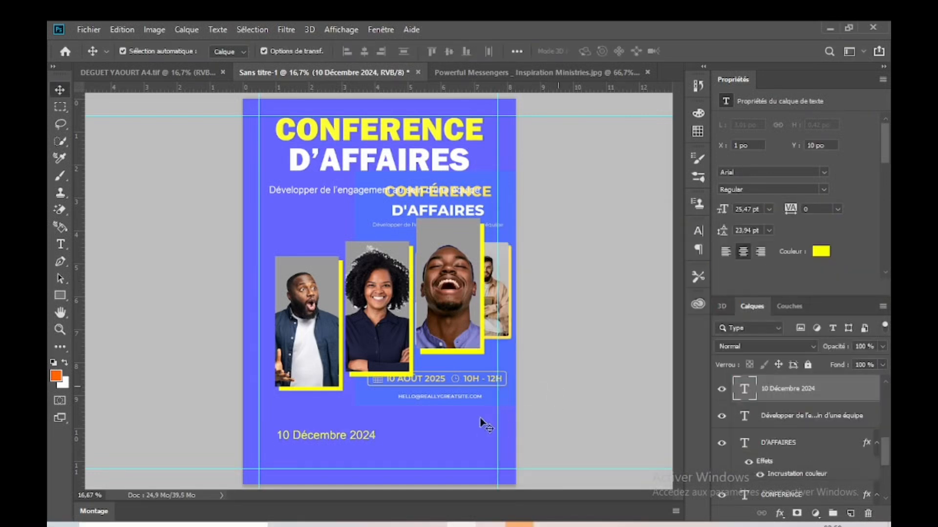
Step: Duplicate the yellow date to its right on the same line and replace the copy's text with "10H - 12H"
left_click(352, 434)
left_click_drag(361, 436, 466, 438)
left_click(61, 246)
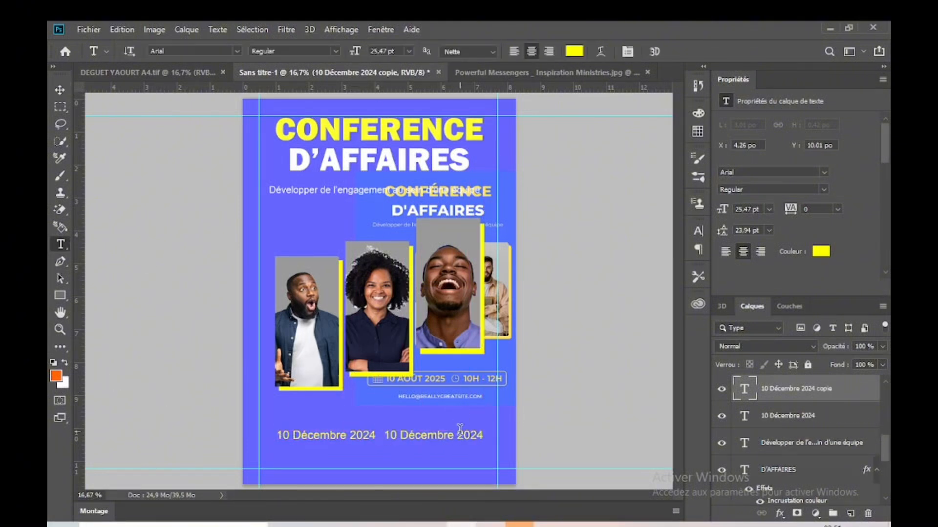
left_click(446, 431)
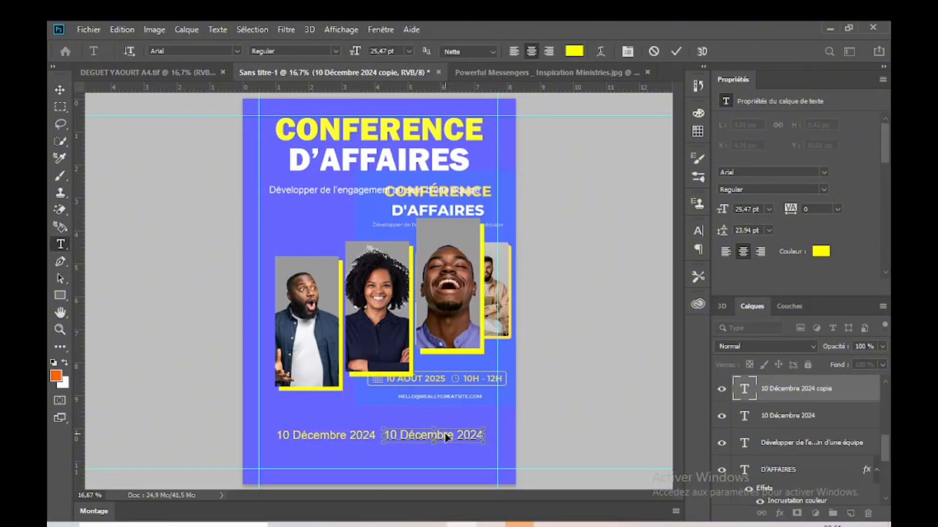
type("1")
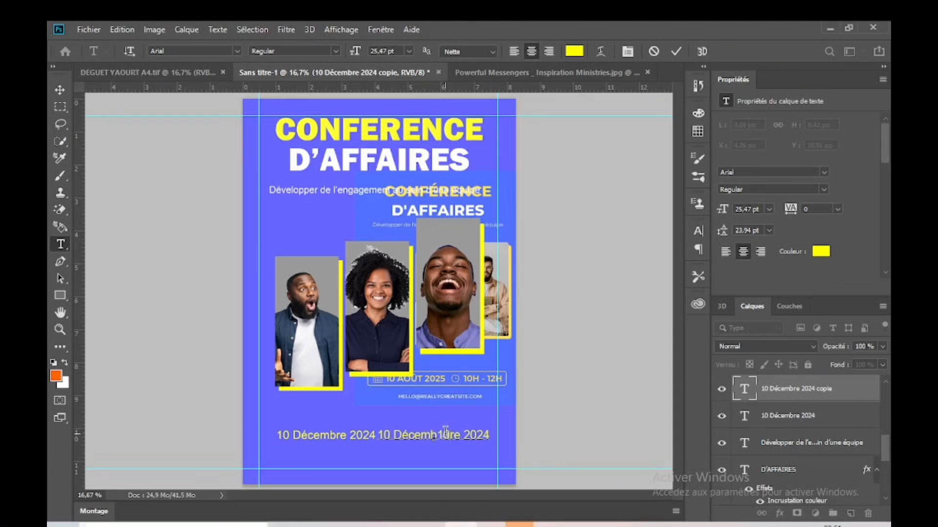
key("ctrl")
key("ctrl+a")
type("10")
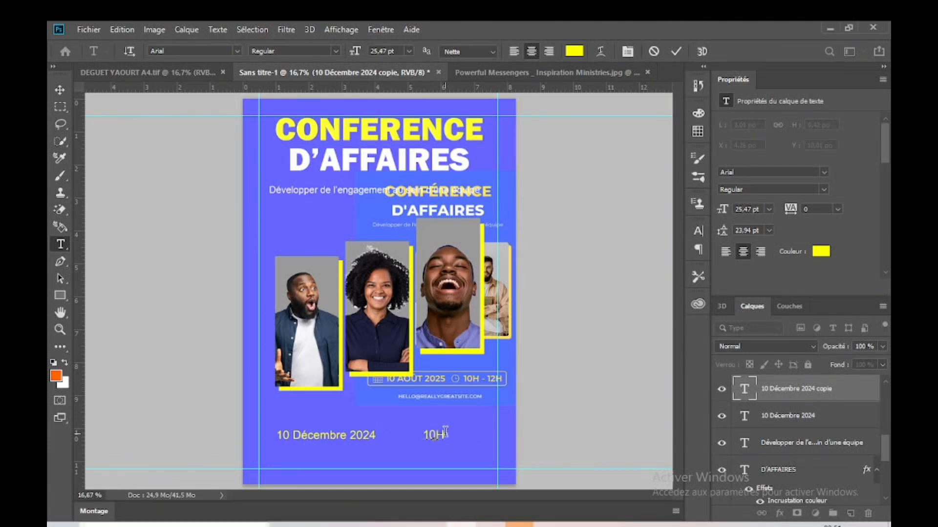
type("H à")
key("BackSpace")
type("- 12H")
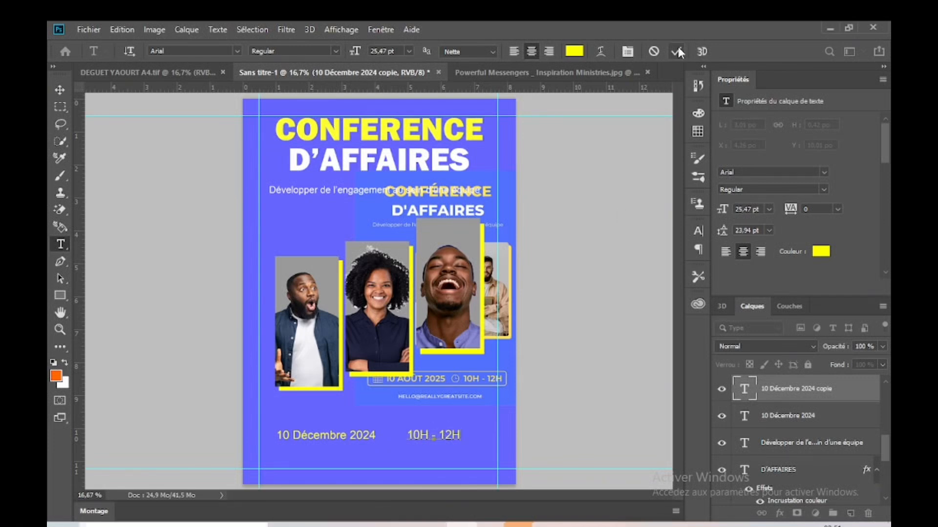
Step: Shift the "10H - 12H" text slightly right so it sits near the right margin, level with the date
left_click(66, 94)
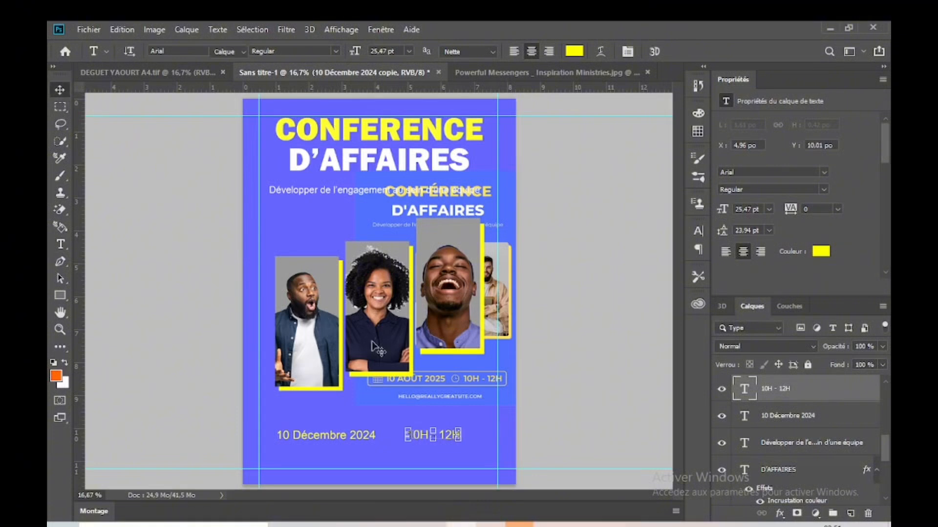
left_click_drag(437, 446, 449, 447)
left_click(101, 362)
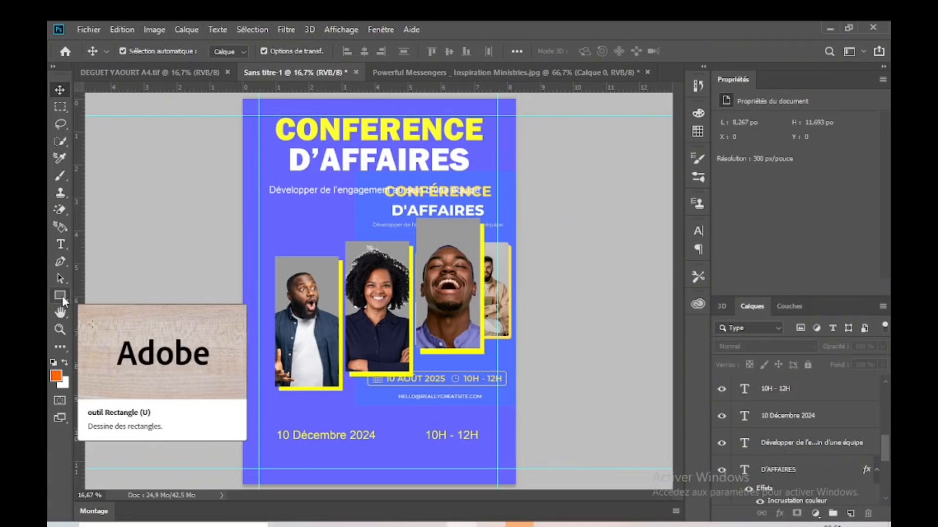
Step: Draw a rectangle about 1990 × 247 px around the date and time, and set its fill to no color
left_click(60, 296)
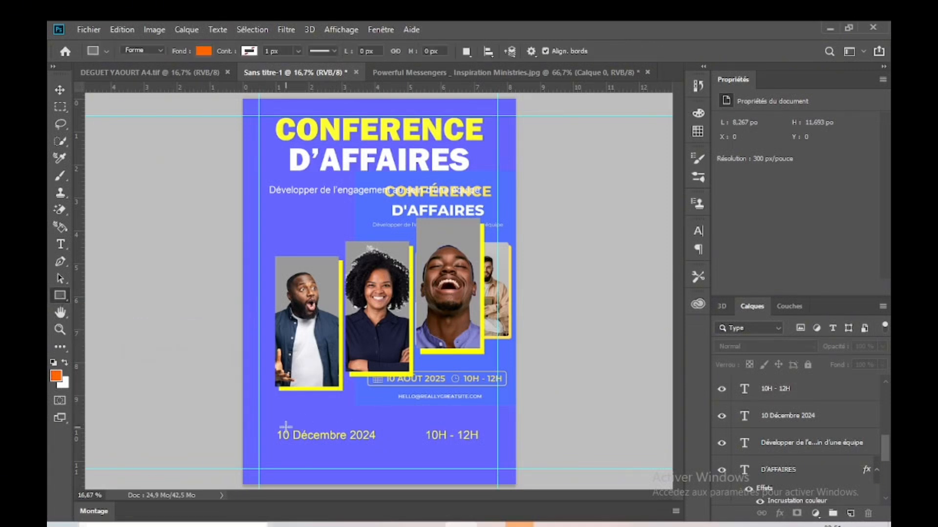
left_click_drag(269, 421, 488, 448)
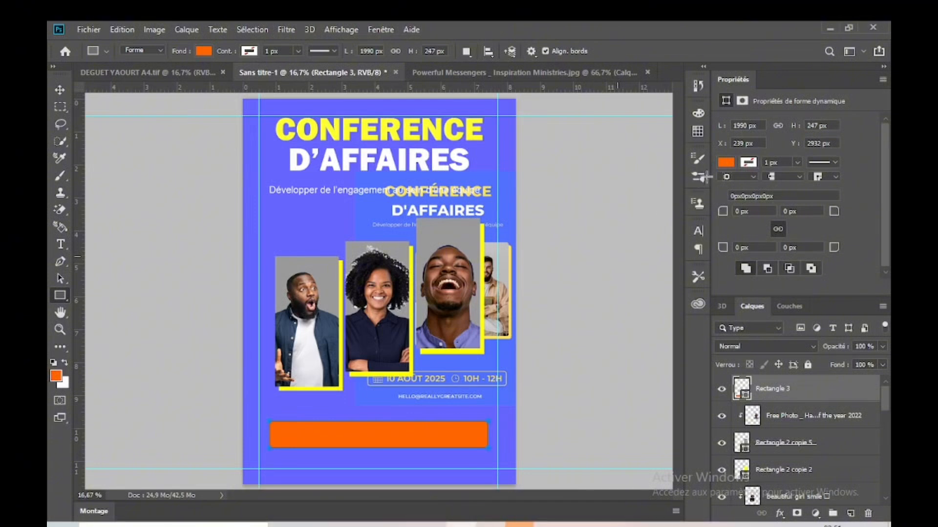
left_click(726, 163)
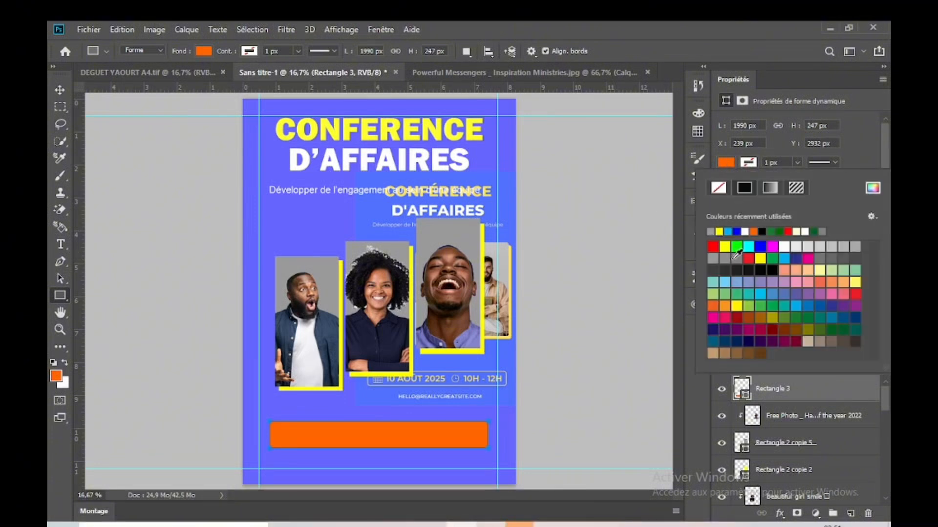
left_click(737, 293)
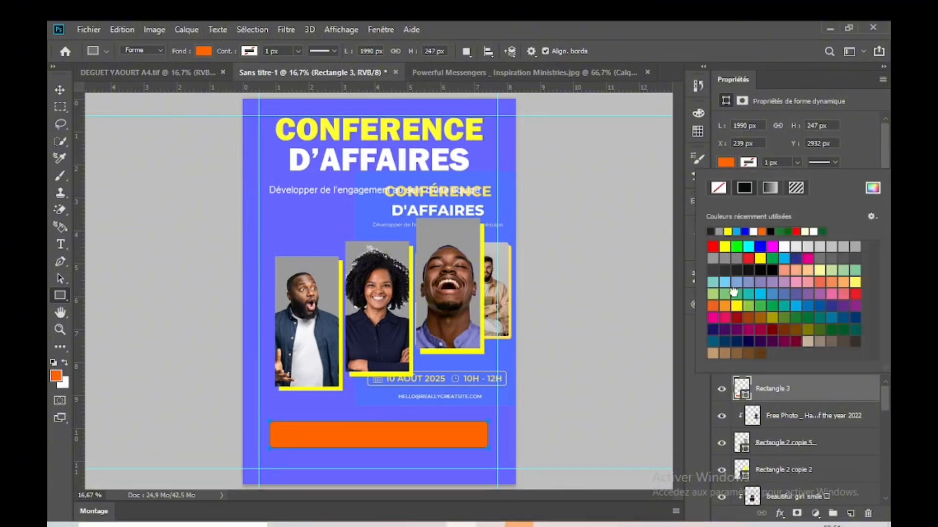
left_click(761, 294)
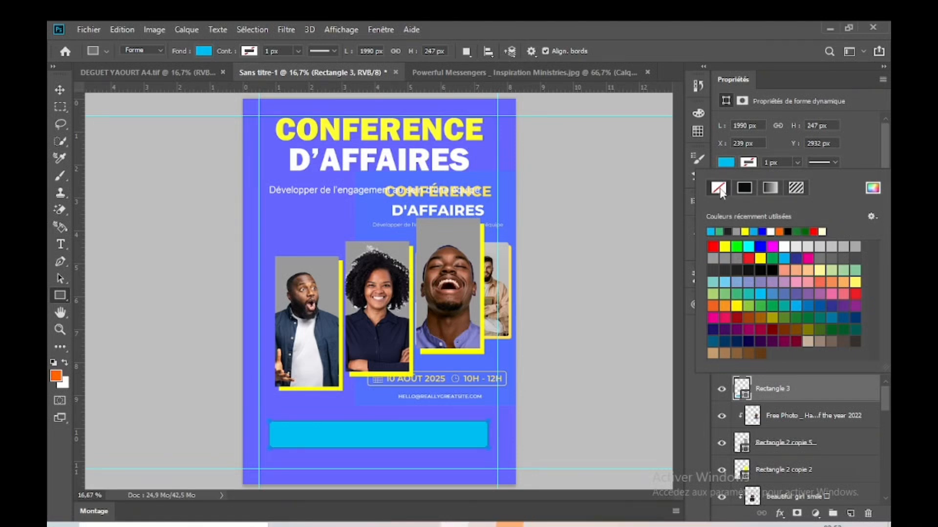
left_click(723, 191)
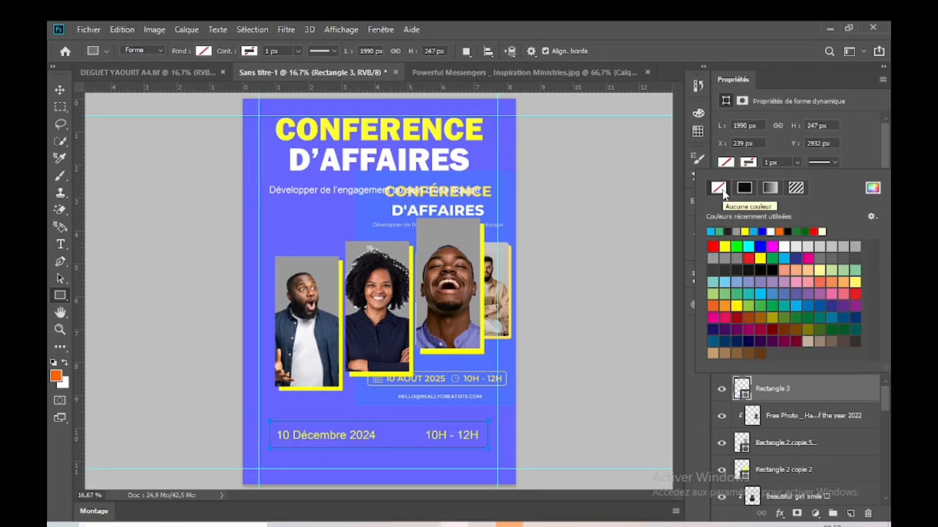
Step: Give the rectangle around the date and time a yellow outline and round all its corners to 71 px
left_click(747, 163)
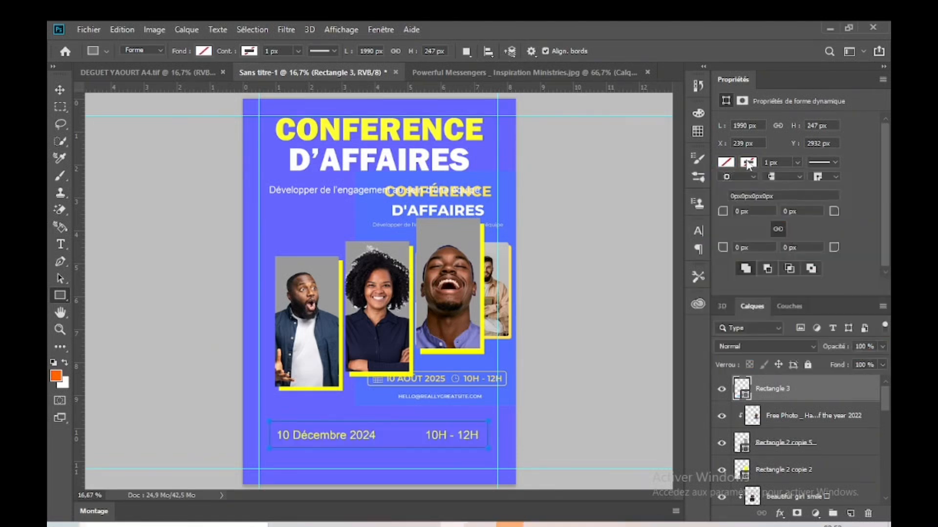
left_click(748, 164)
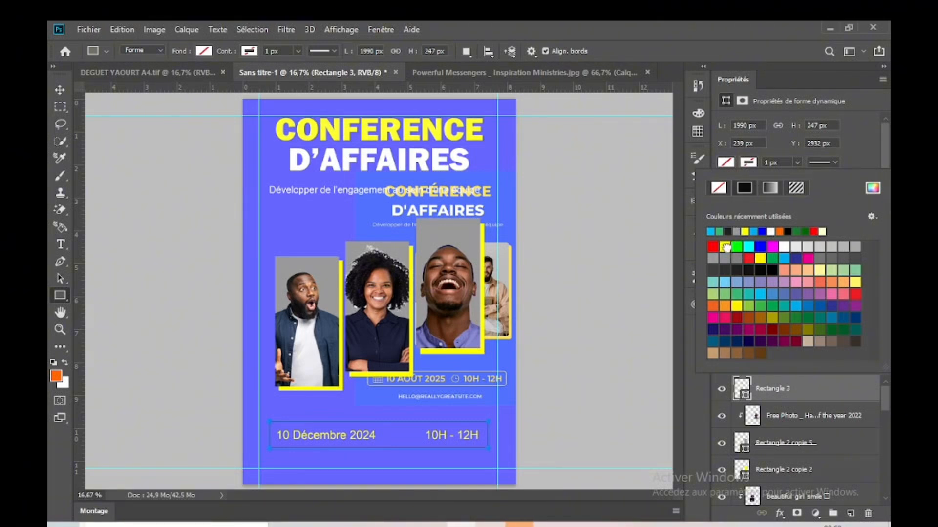
left_click(725, 247)
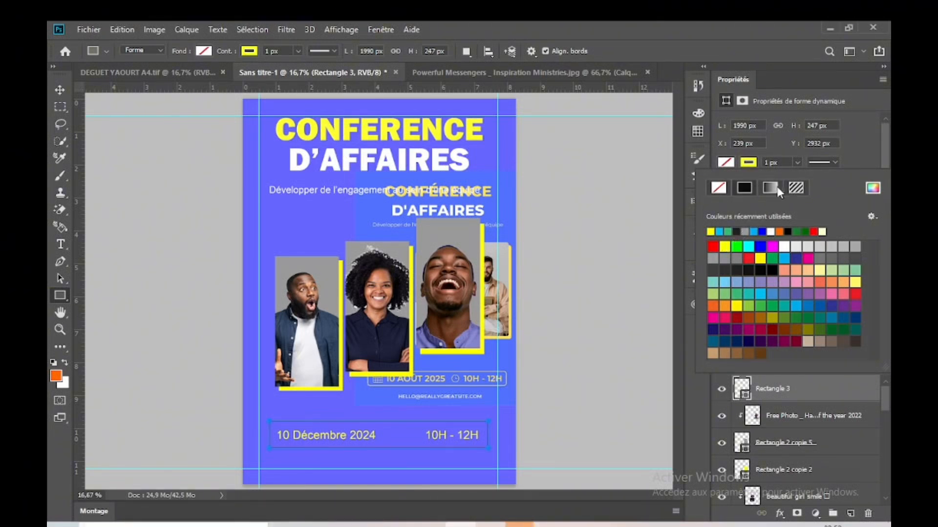
left_click(767, 162)
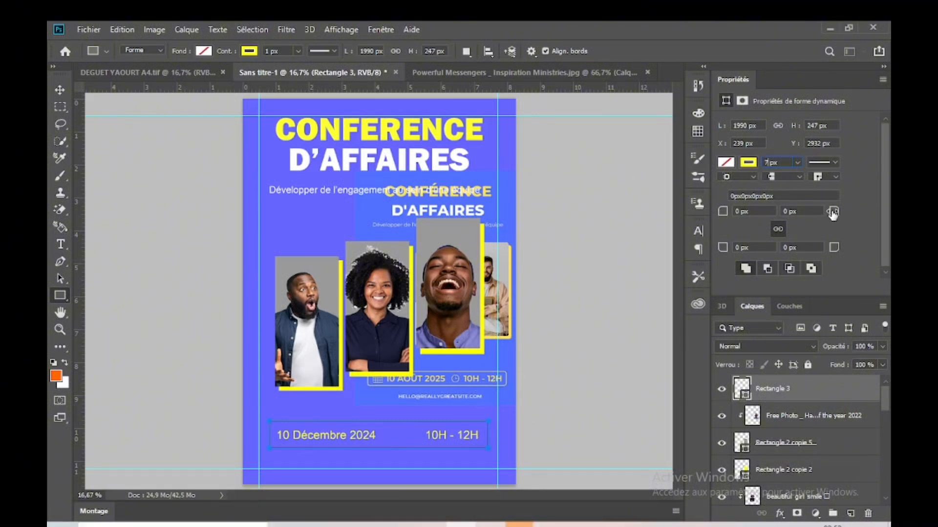
left_click_drag(832, 213, 870, 222)
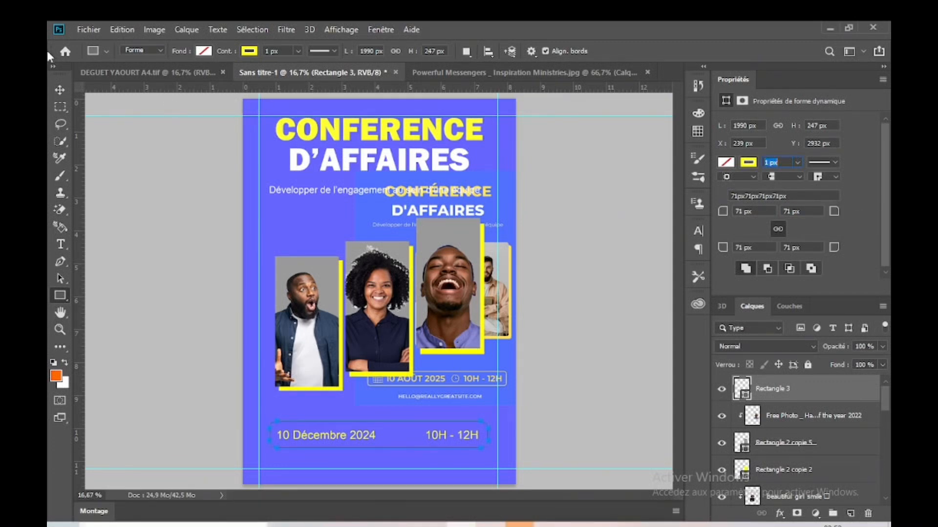
Step: Deselect the frame and lock the blue page-background layer Rectangle 1
left_click(60, 89)
left_click(142, 226)
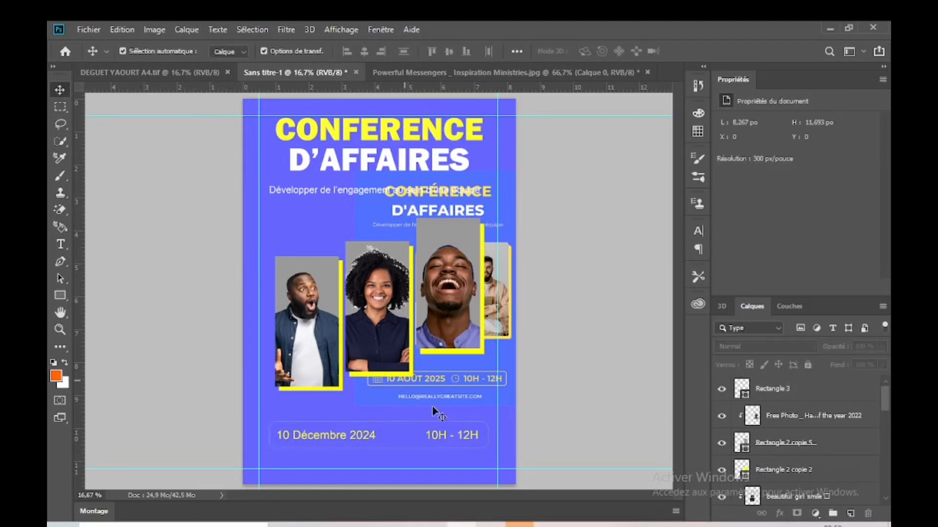
left_click(489, 431)
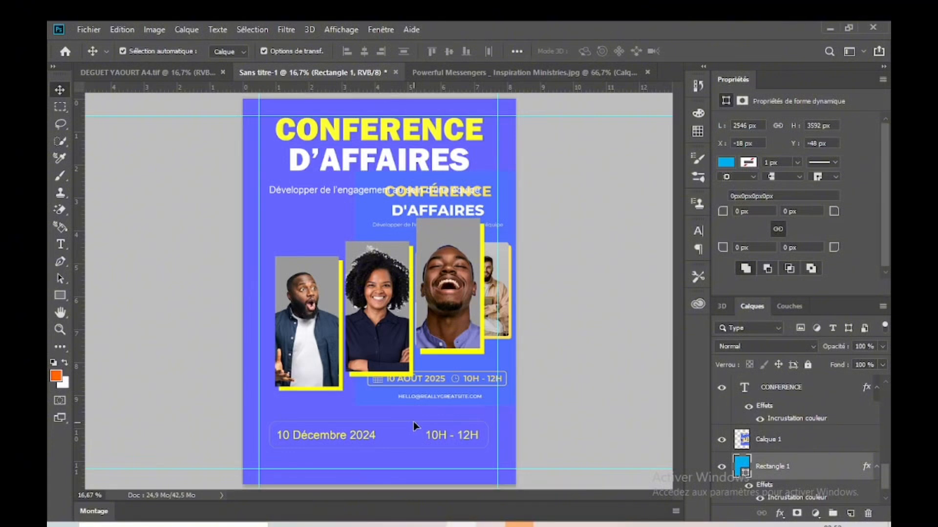
left_click(592, 381)
left_click(505, 440)
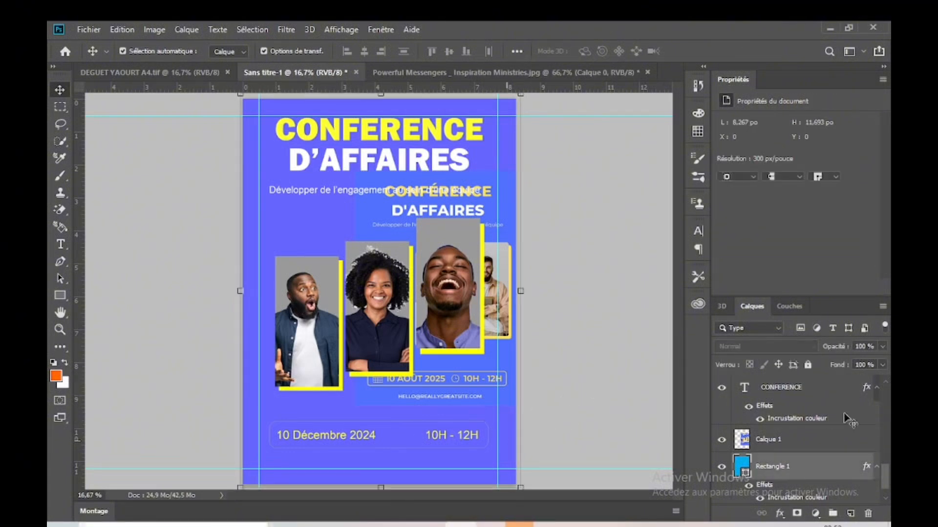
left_click(807, 365)
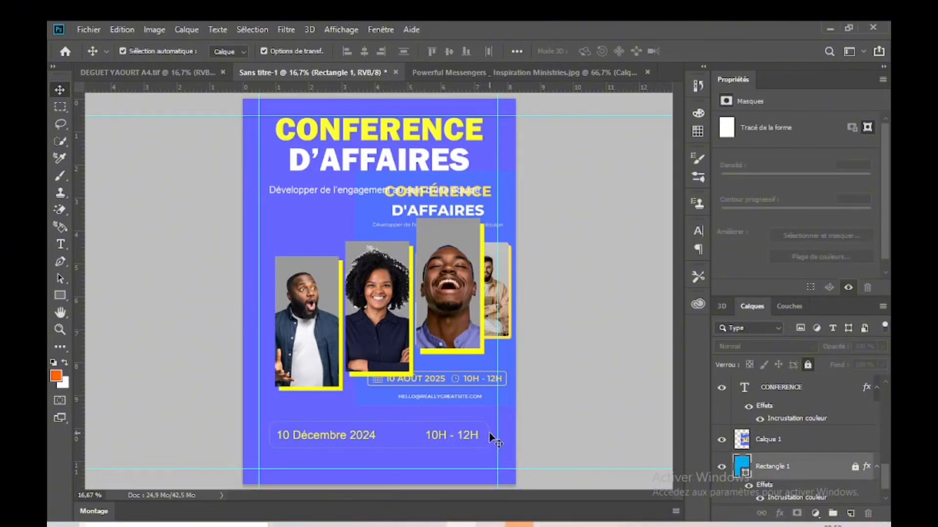
Step: Set the outline of the rounded frame around the date and time to 7 px
left_click(491, 436)
left_click(492, 437)
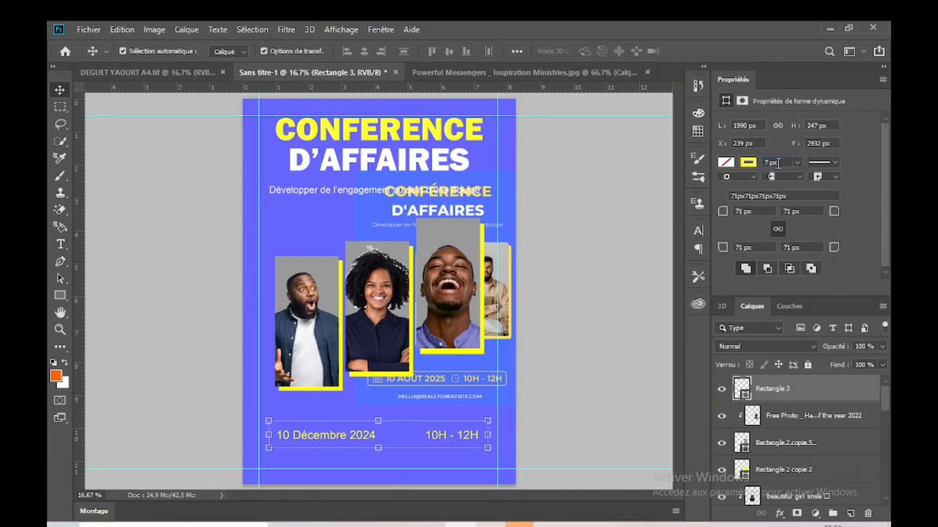
left_click(589, 409)
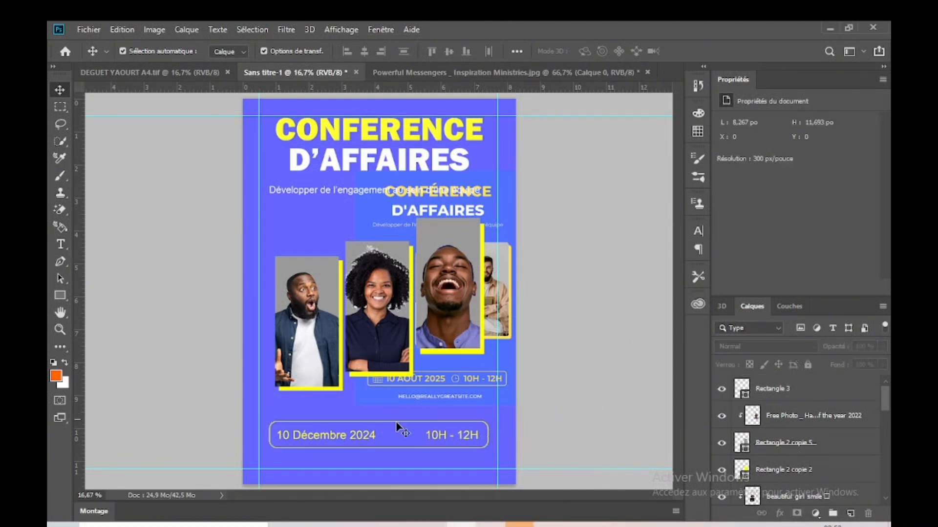
Step: Retype the month in the date text in capitals as "DECEMBRE"
left_click(345, 442)
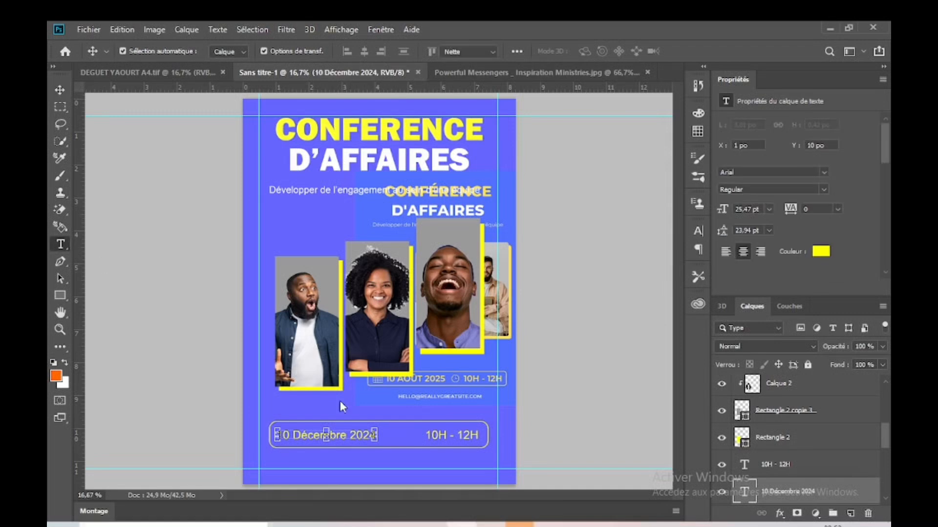
key("t")
left_click_drag(350, 434, 302, 435)
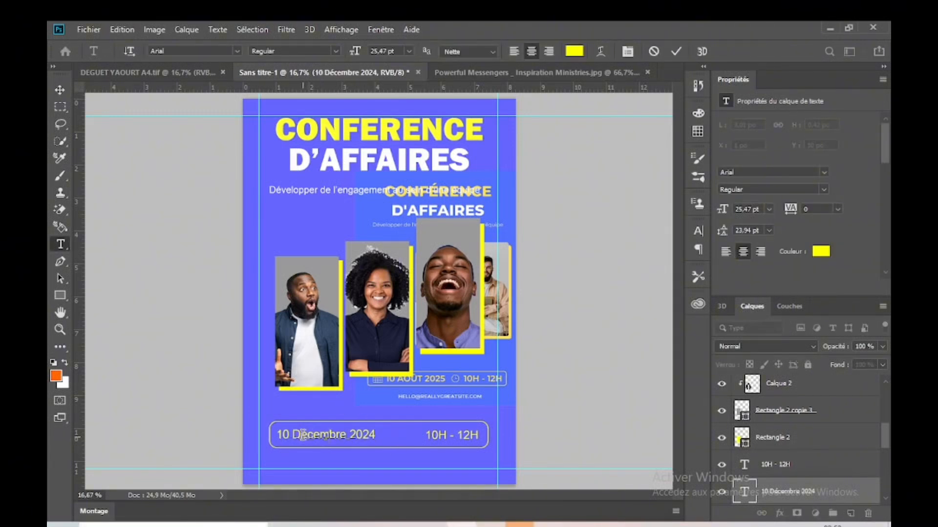
type("E")
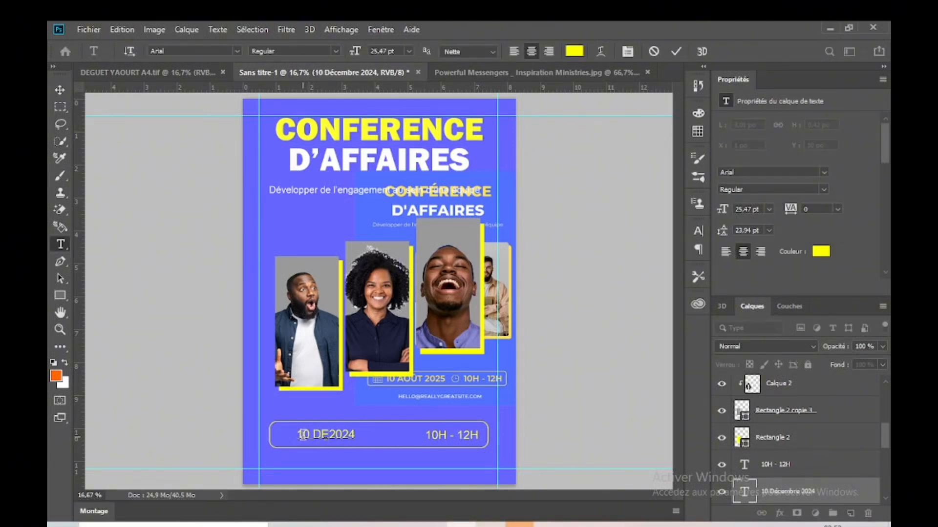
type("CEMBR")
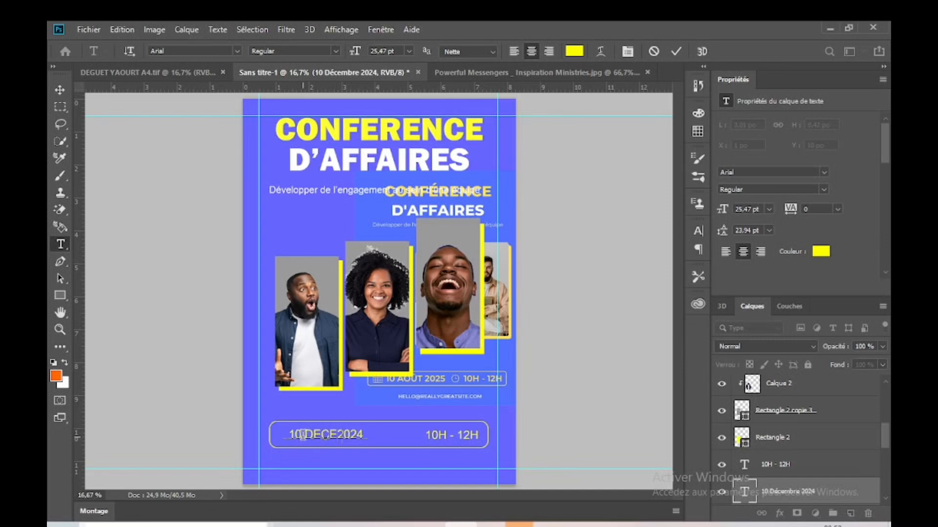
type("E")
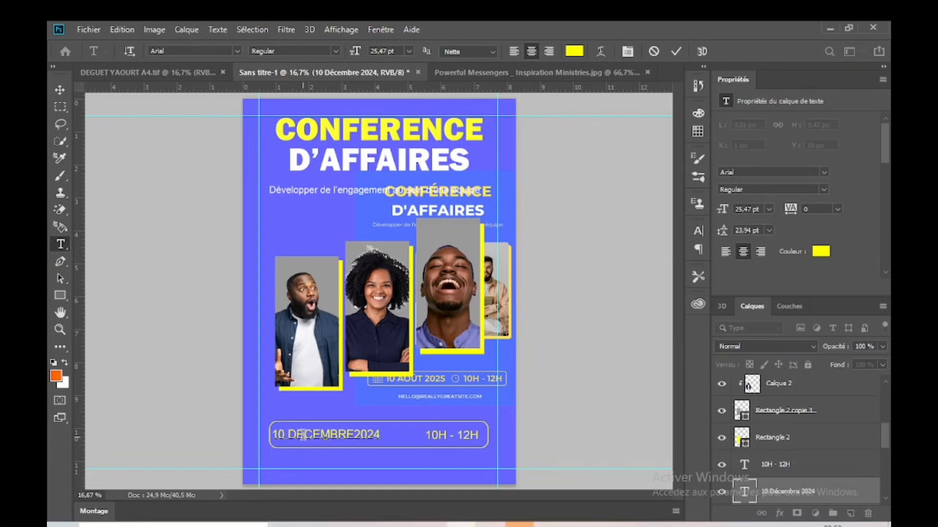
Step: Replace the month in the date text with "AOÜT" and finish editing the text
key("BackSpace")
key("BackSpace")
key("BackSpace")
key("BackSpace")
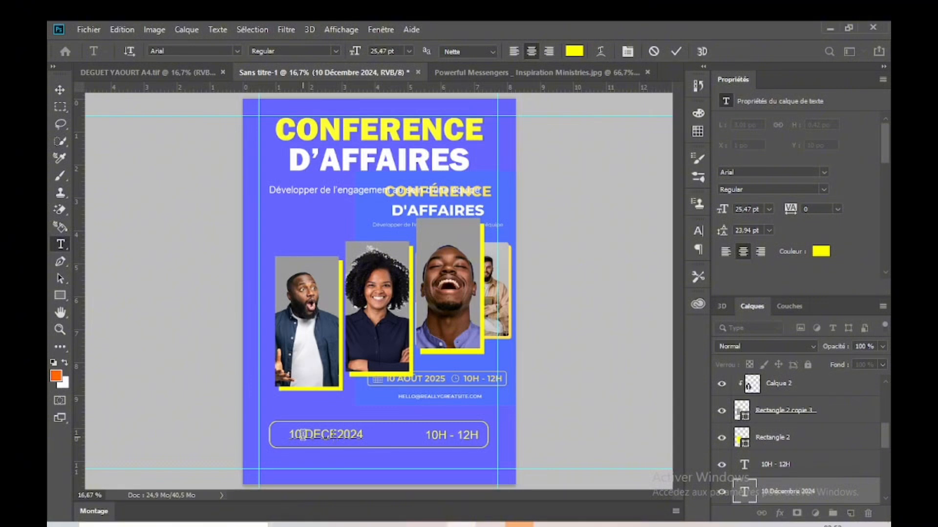
key("BackSpace")
key("BackSpace")
key("BackSpace")
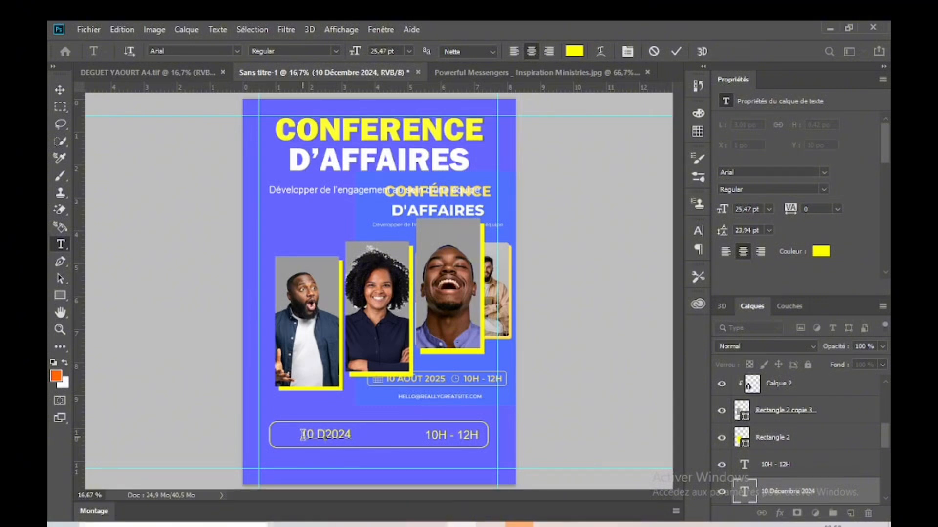
key("BackSpace")
type("AOUT")
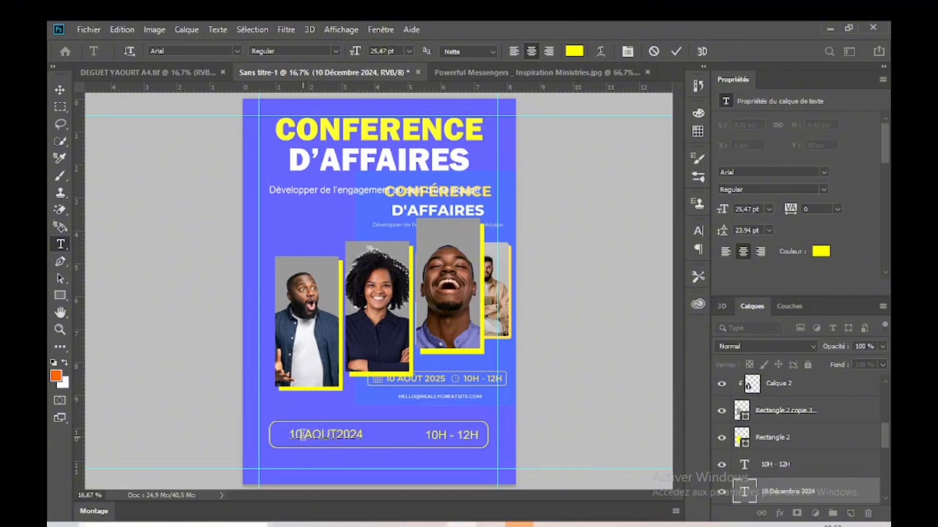
key("BackSpace")
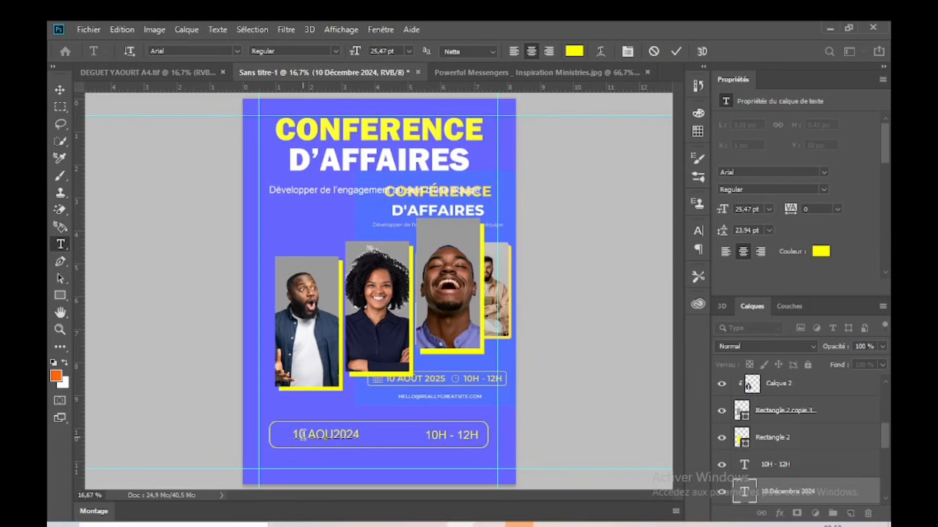
key("BackSpace")
type("U")
type("T")
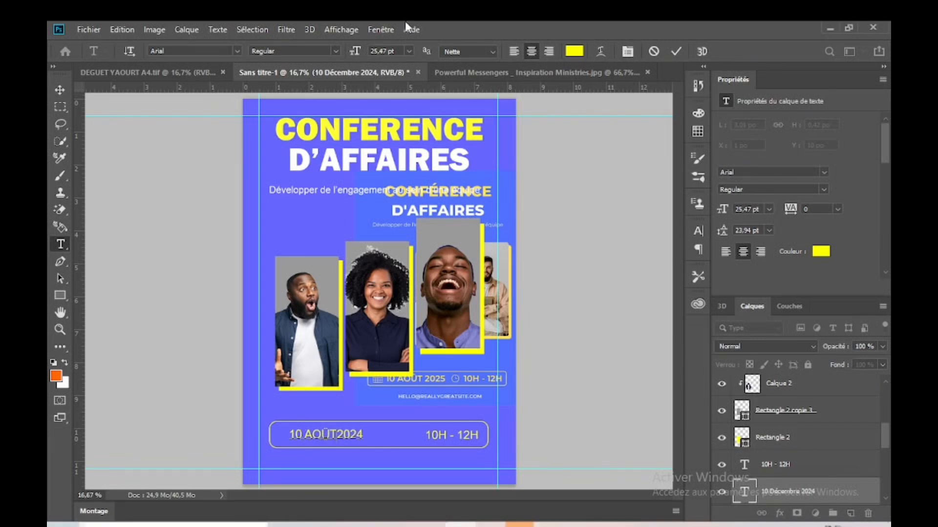
left_click(59, 90)
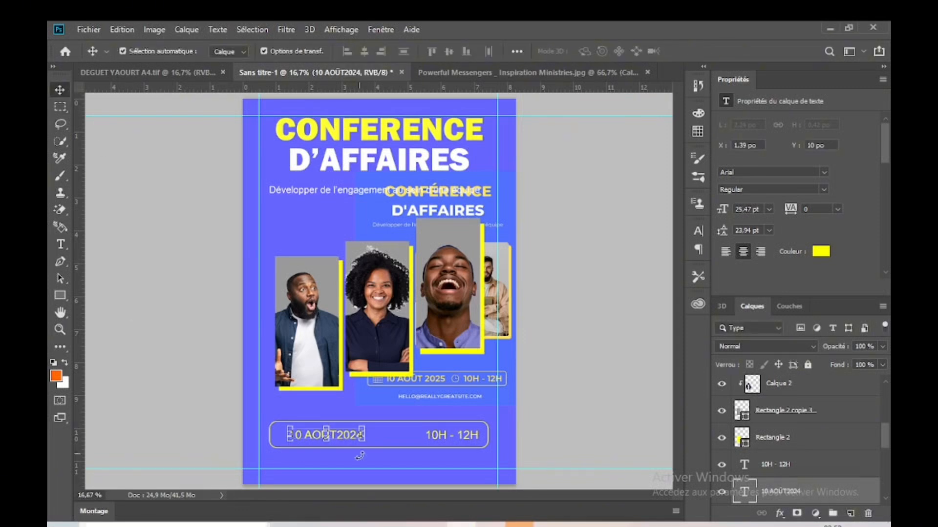
Step: Shift the date text slightly right inside the rounded frame
left_click(637, 409)
left_click(337, 437)
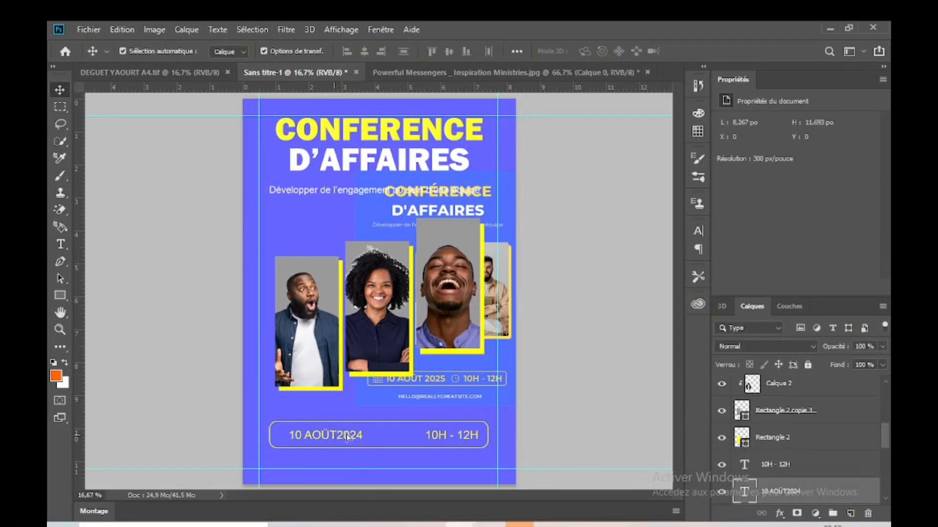
left_click_drag(347, 437, 336, 440)
left_click(576, 433)
left_click(464, 435)
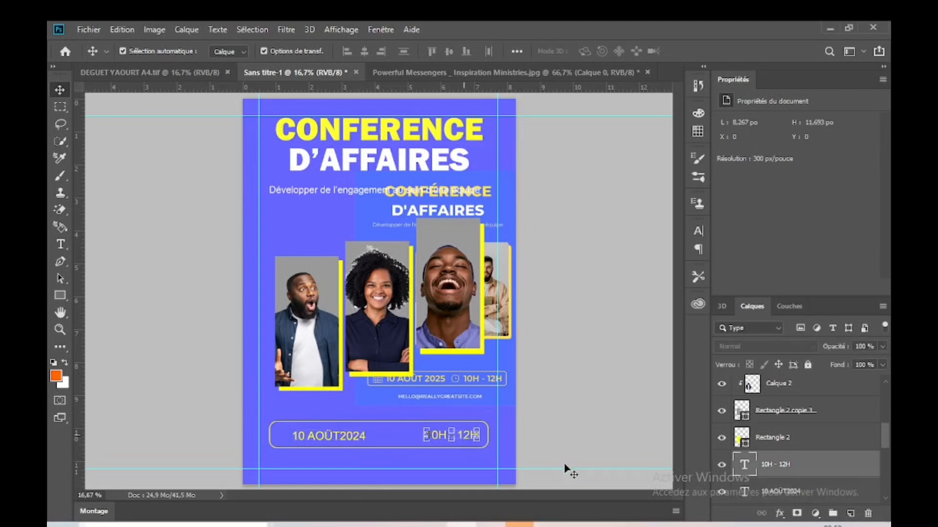
left_click(548, 478)
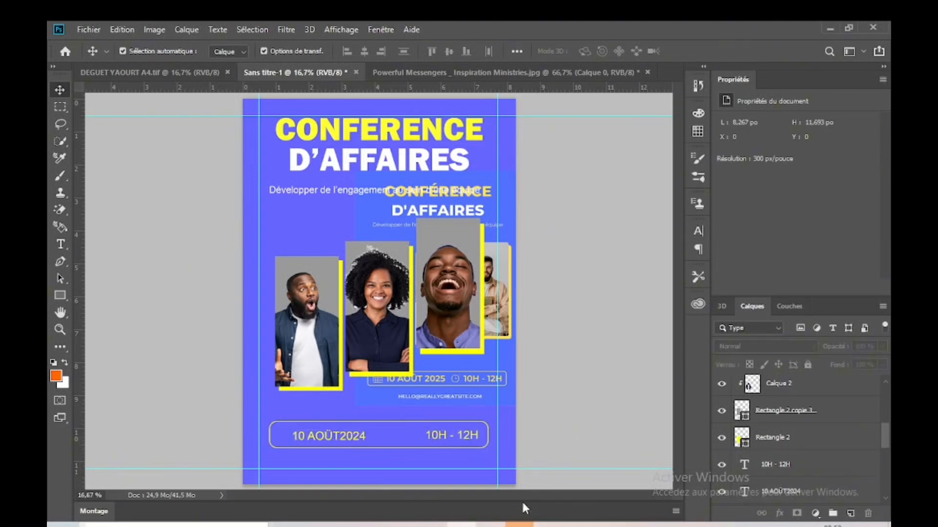
Step: Switch to Chrome and search Google Images for "DATE LOGO"
mouse_move(372, 524)
left_click(300, 467)
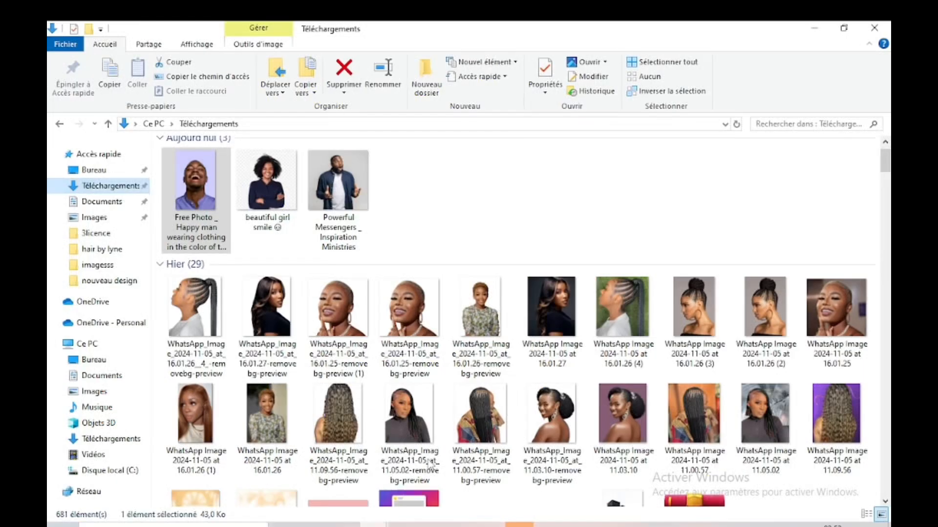
left_click(490, 525)
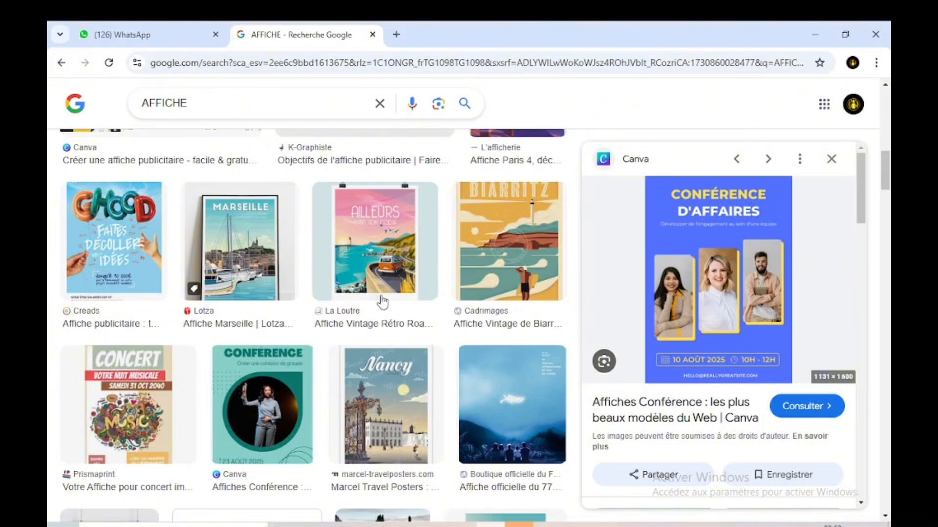
left_click_drag(220, 104, 140, 108)
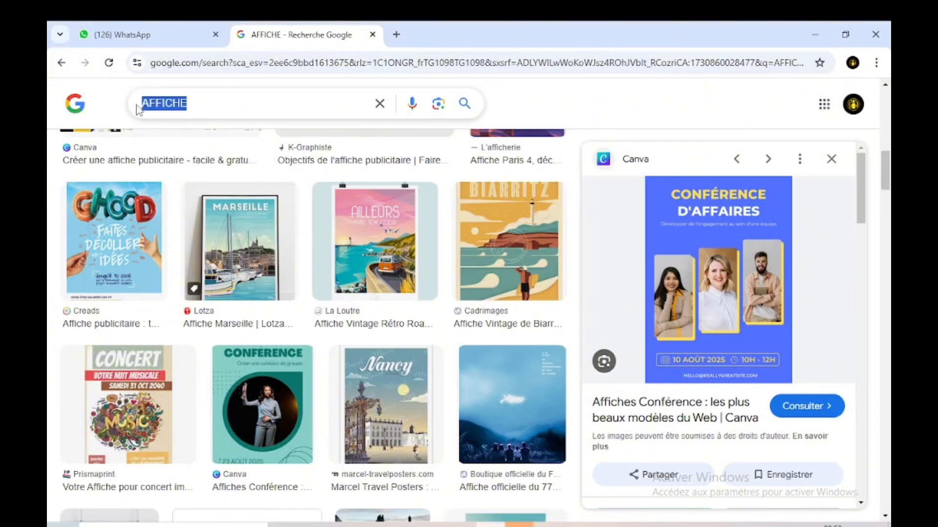
type("DA")
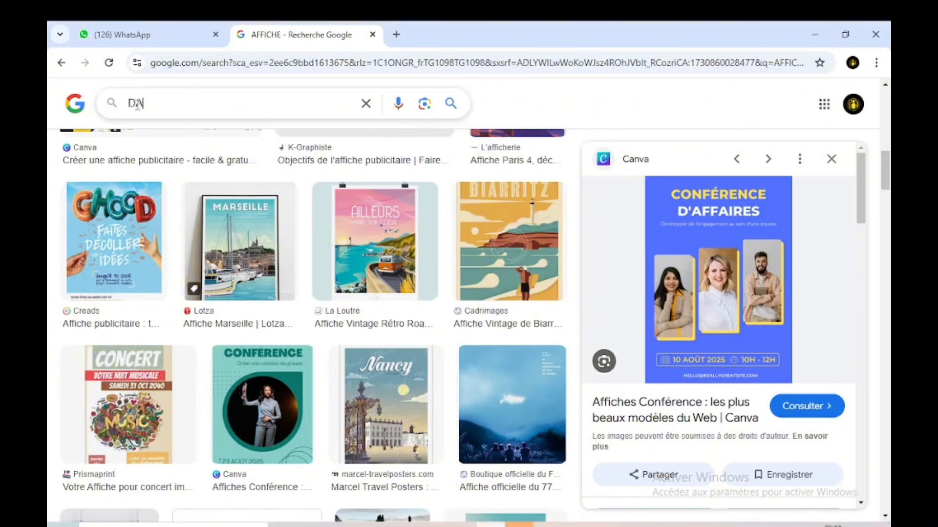
type("TE LO")
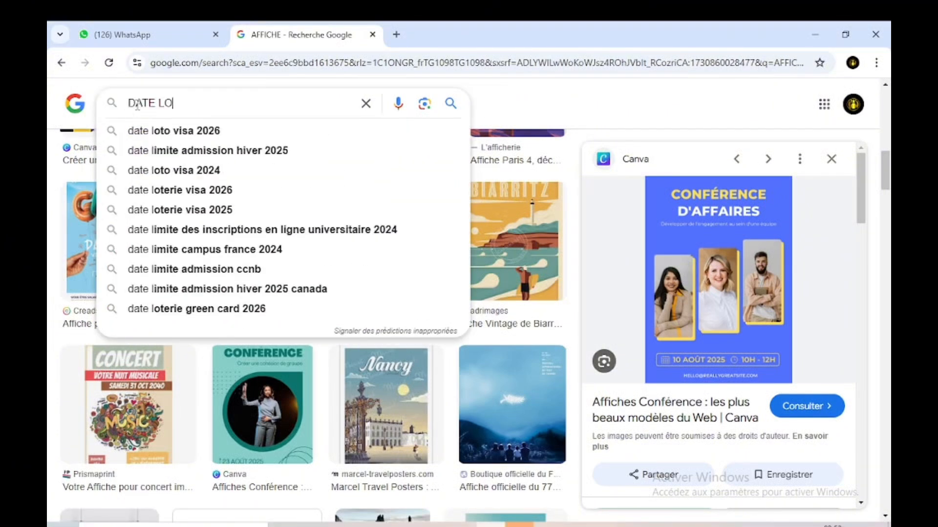
type("GO")
key("Return")
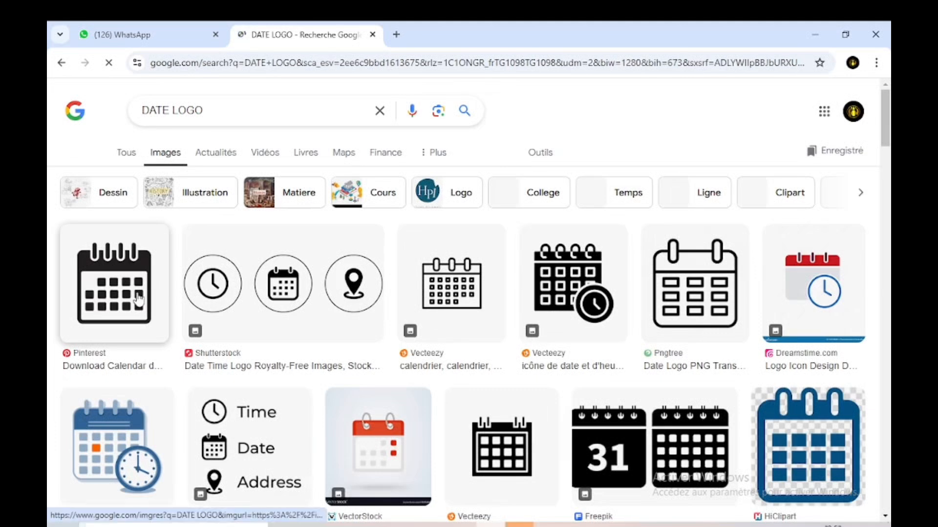
Step: Refine the image search to "DATE LOGO PNG"
left_click(226, 109)
type("PNG")
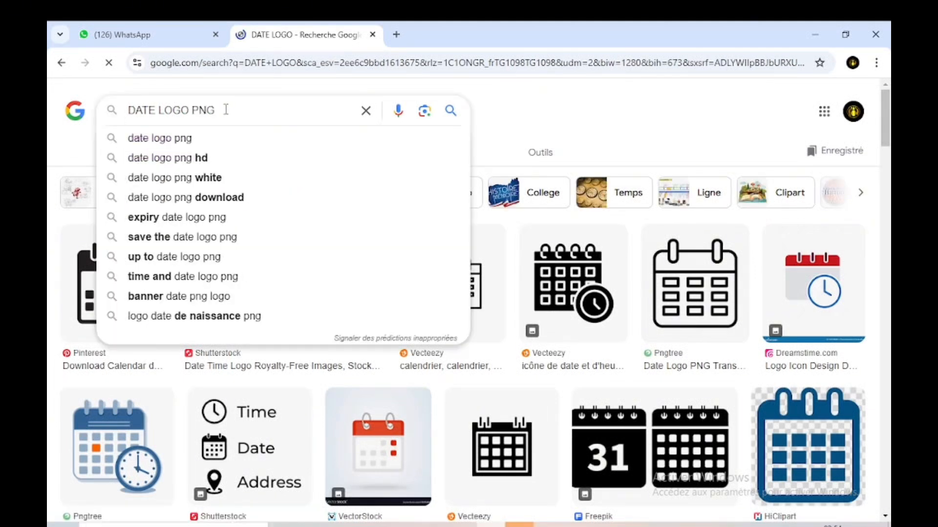
key("Return")
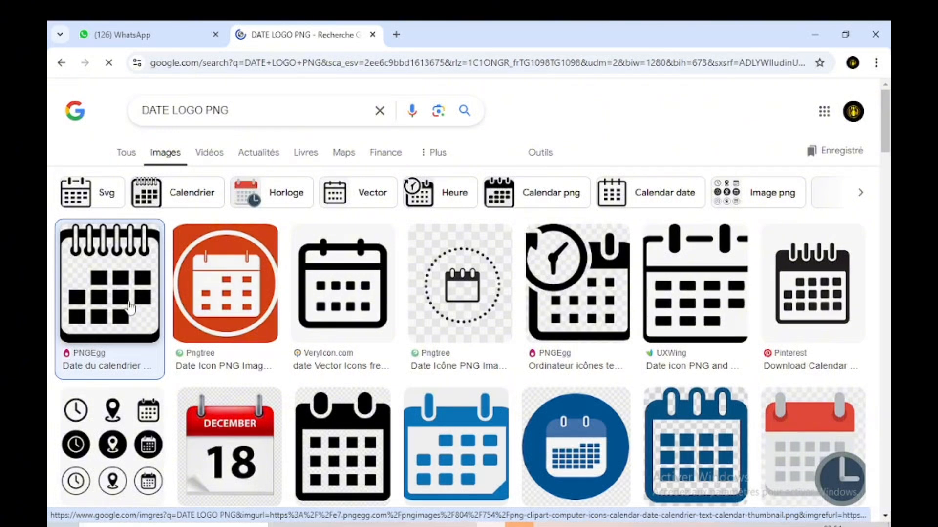
Step: Save the black PNGEgg calendar image from the search results as a PNG in the Téléchargements folder
left_click(129, 307)
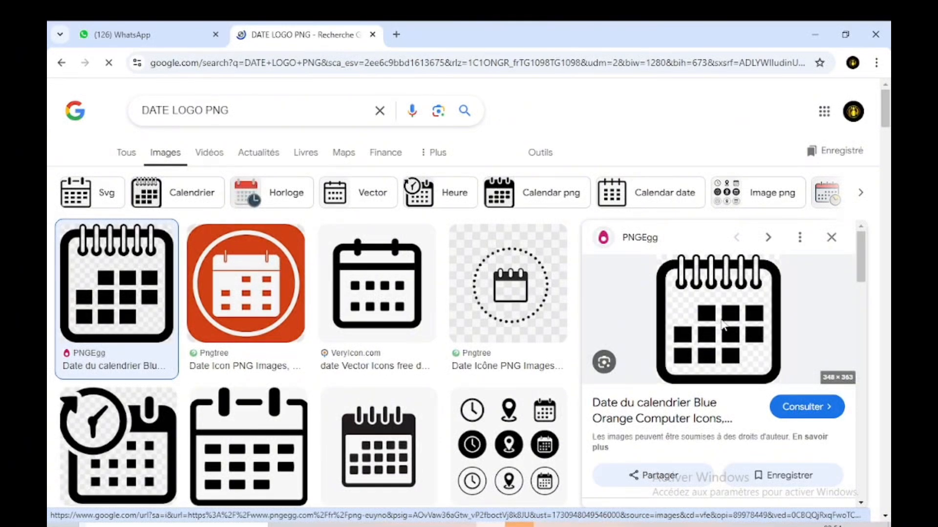
right_click(722, 322)
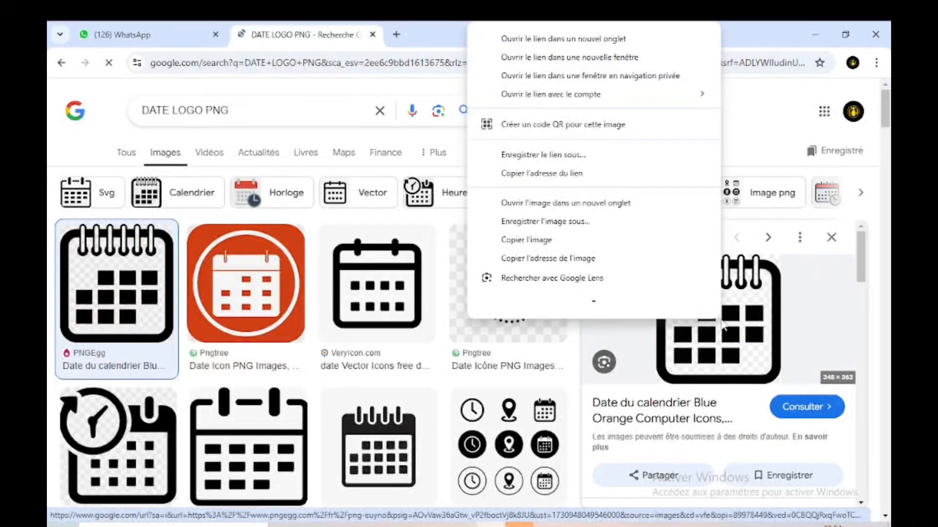
left_click(553, 224)
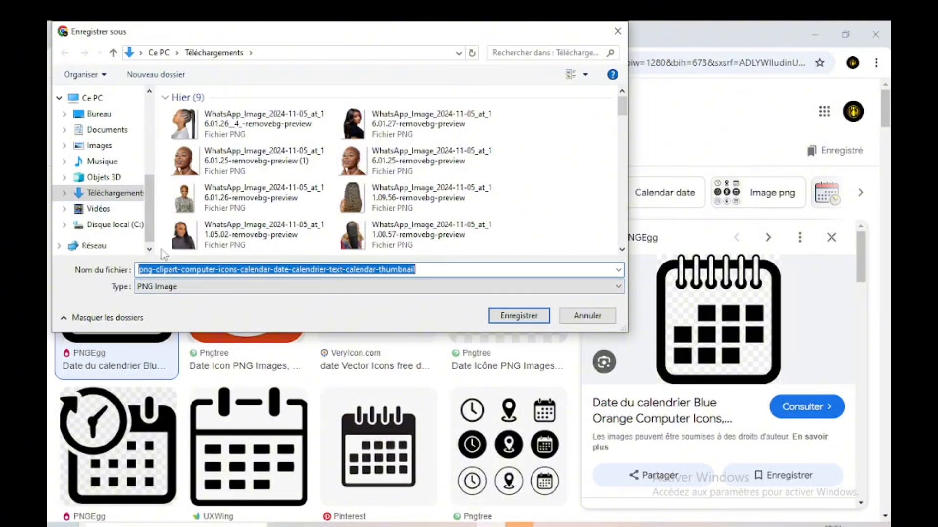
left_click(518, 315)
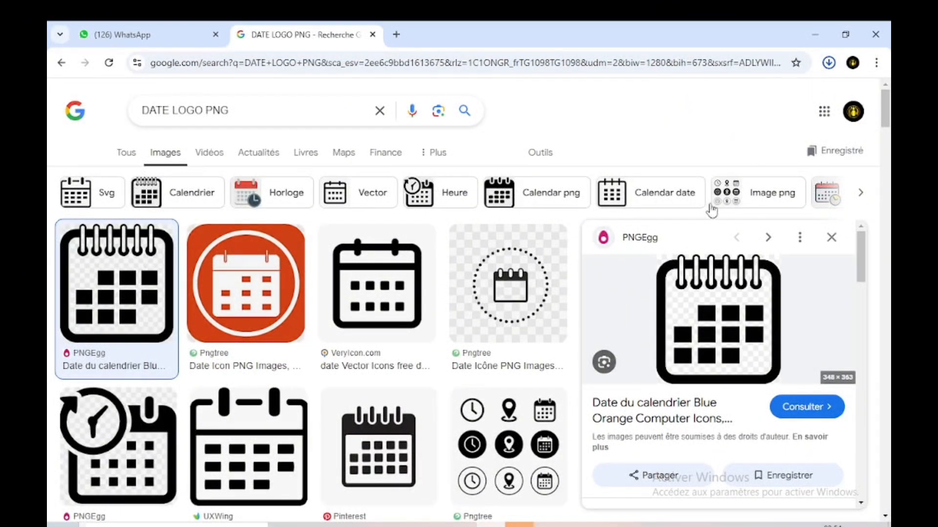
Step: Switch to the Téléchargements folder and place the downloaded calendar image into the Photoshop flyer
mouse_move(372, 525)
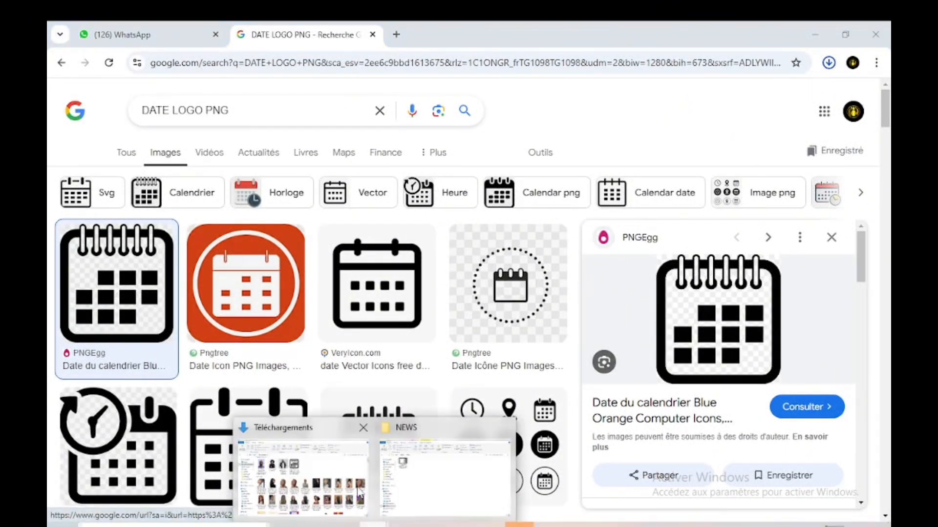
left_click(303, 473)
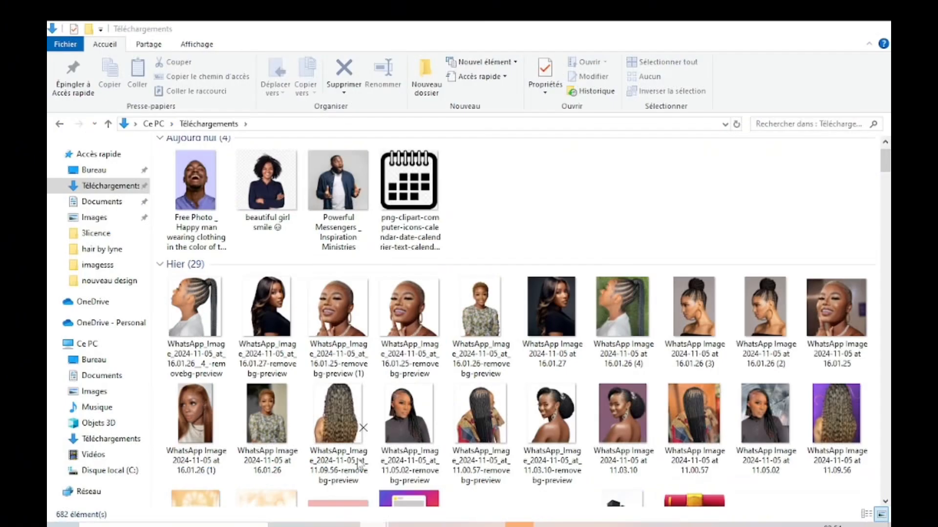
double_click(415, 200)
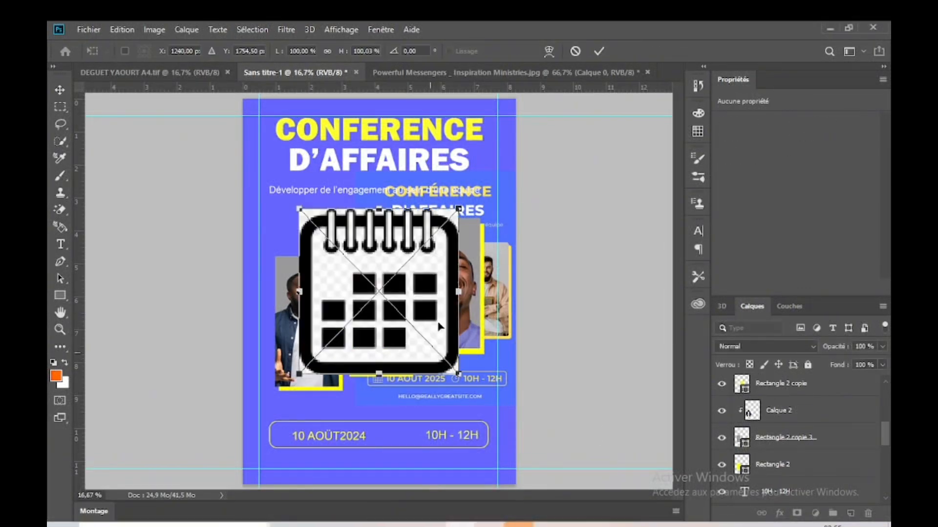
key("Return")
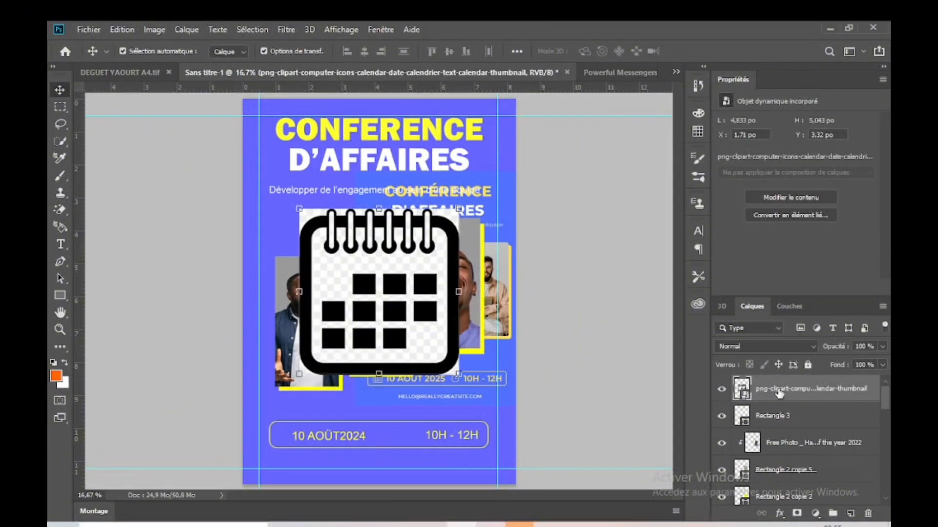
Step: Rasterize the calendar layer and erase its checkered background, white corners and ring fills with the Magic Eraser
right_click(779, 394)
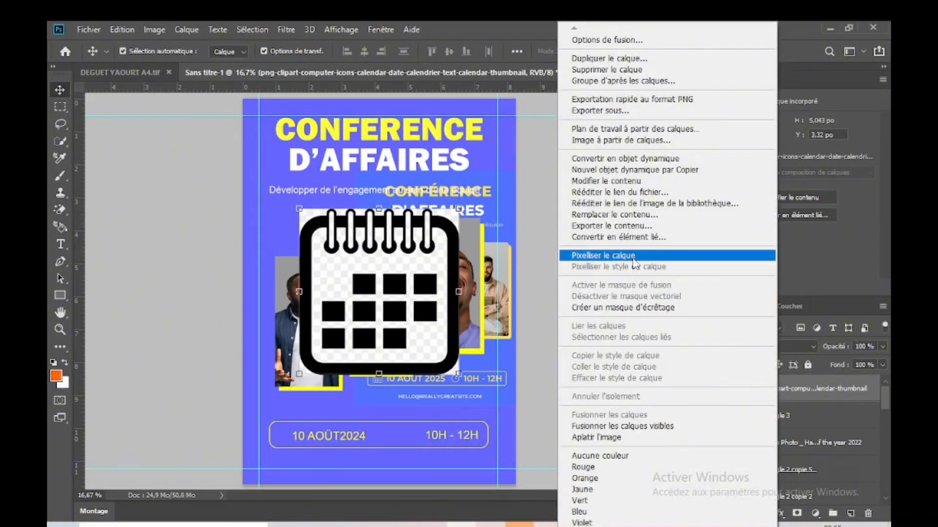
left_click(634, 256)
left_click(60, 210)
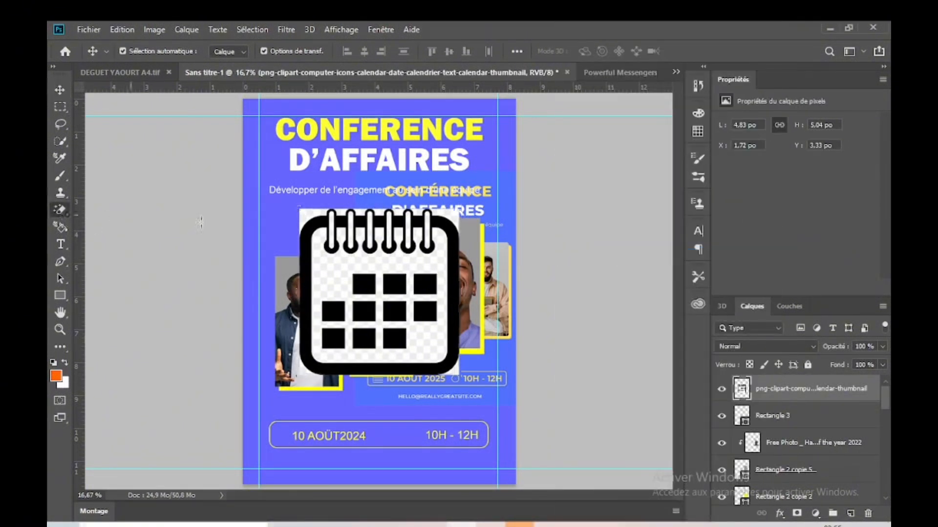
left_click(328, 273)
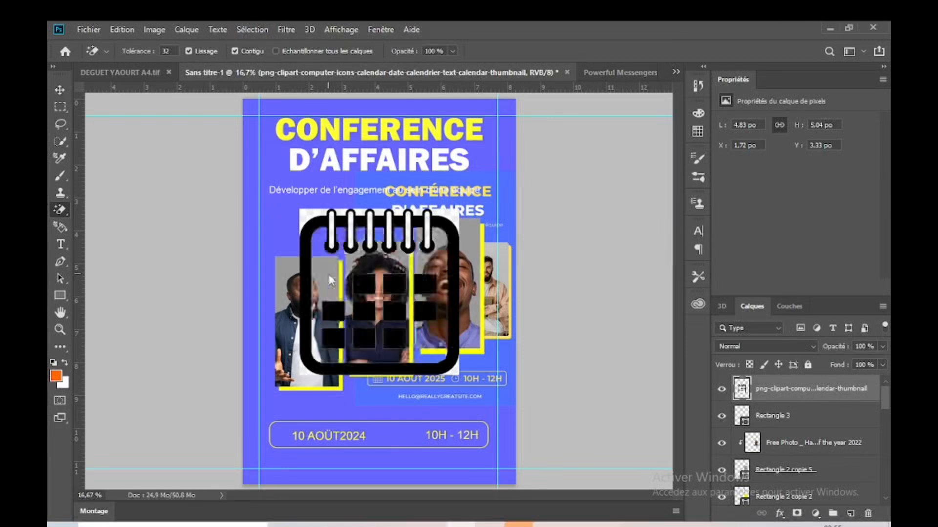
left_click(451, 218)
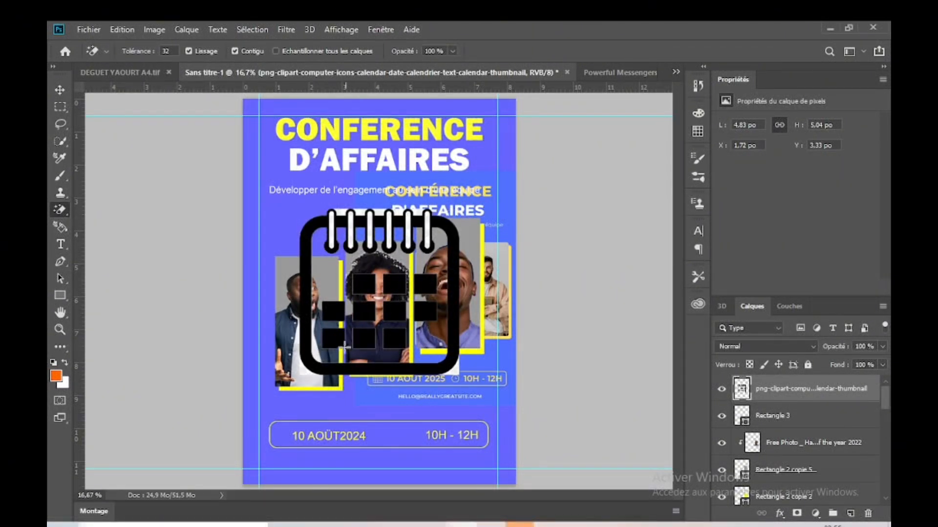
left_click(303, 371)
left_click(455, 372)
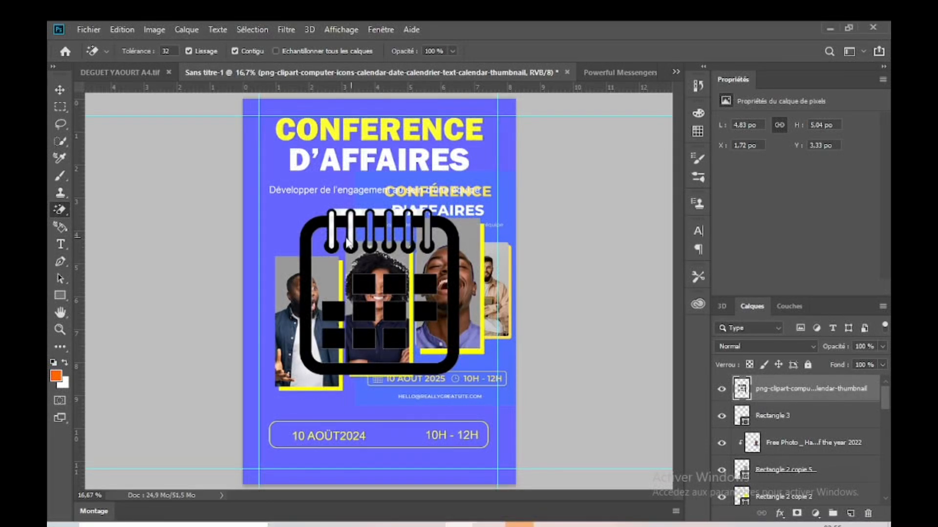
left_click(332, 233)
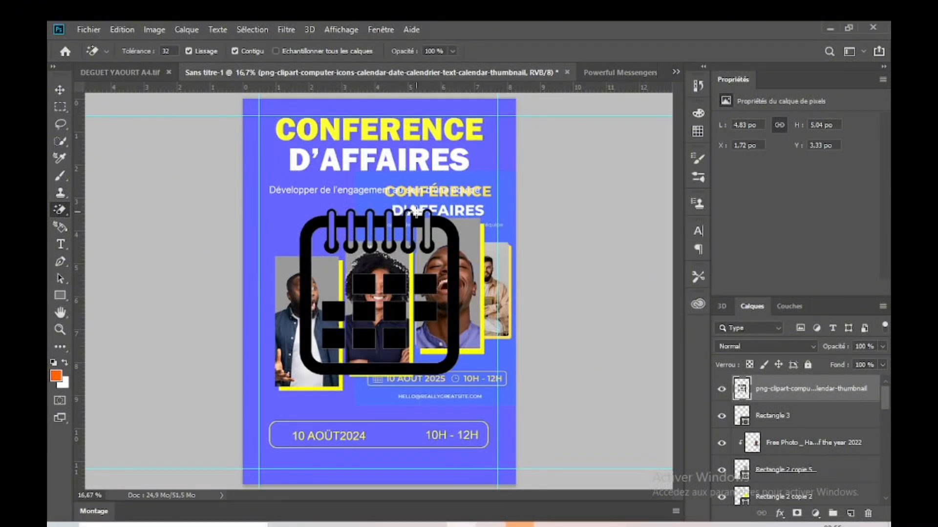
Step: Scale the calendar icon down to about 1.2 po wide and place it just above the date text
left_click(60, 93)
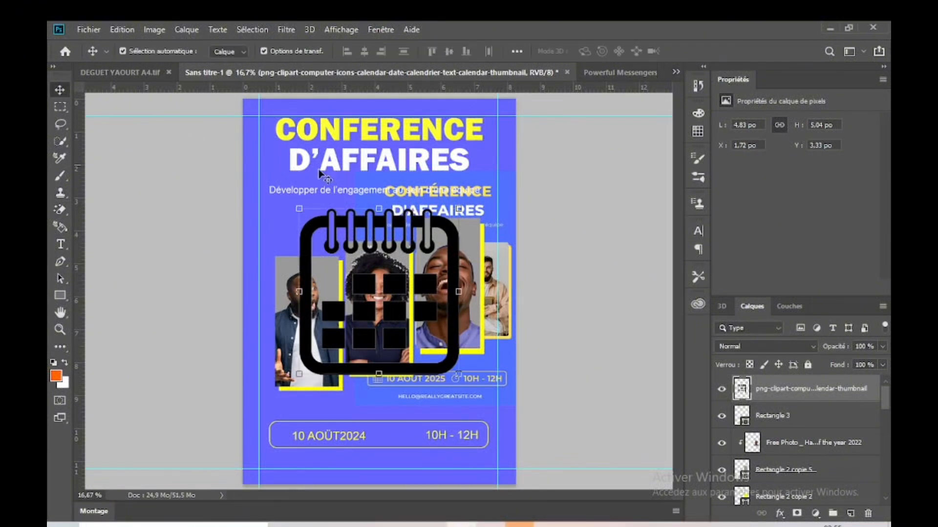
left_click_drag(458, 208, 317, 413)
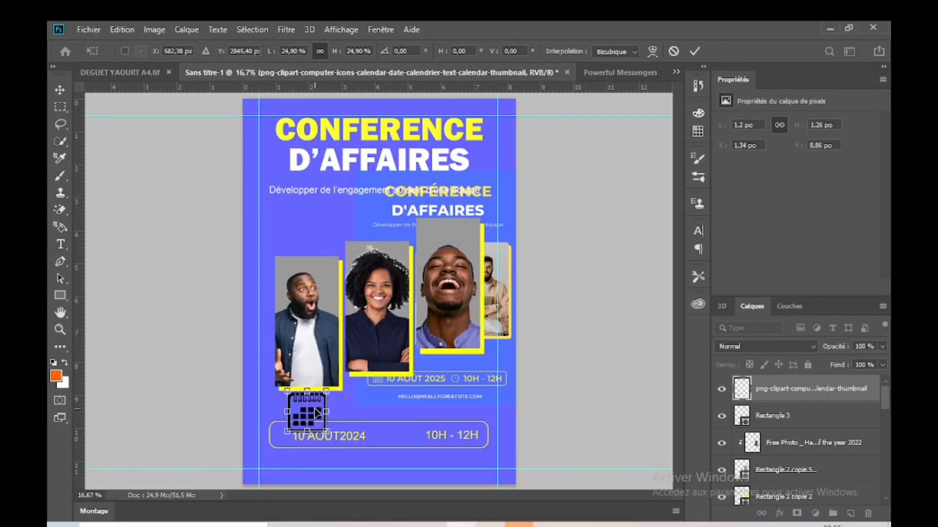
key("Return")
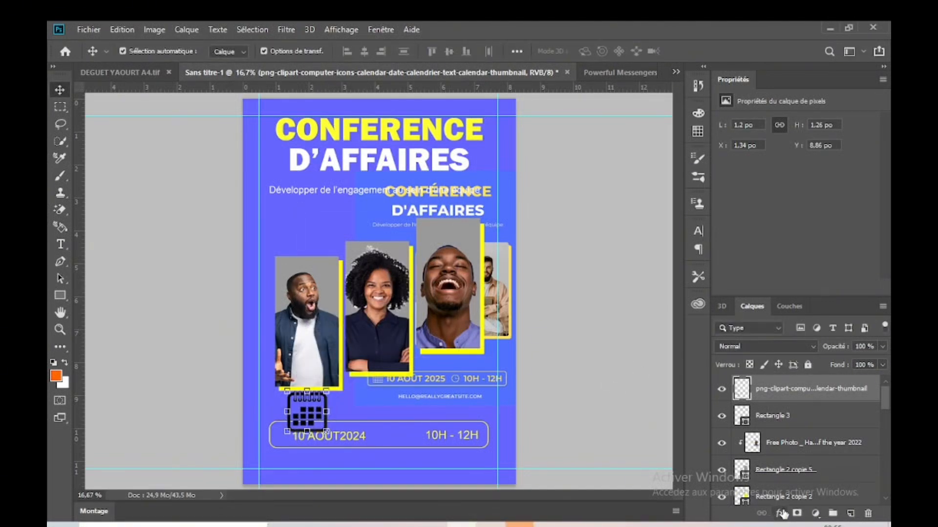
Step: Apply a Color Overlay to the calendar icon in yellow ffff33, sampled from the CONFERENCE title
left_click(780, 513)
left_click(795, 468)
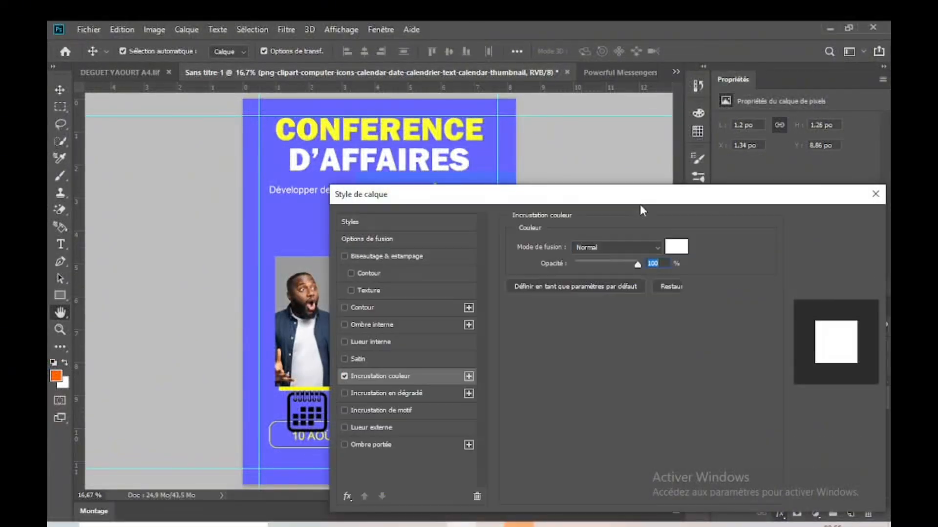
left_click_drag(564, 199, 708, 202)
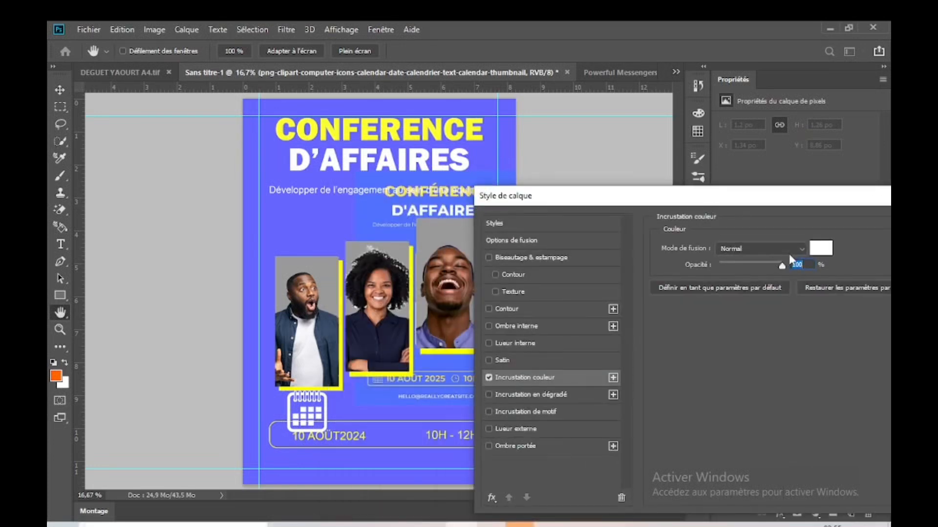
left_click(820, 248)
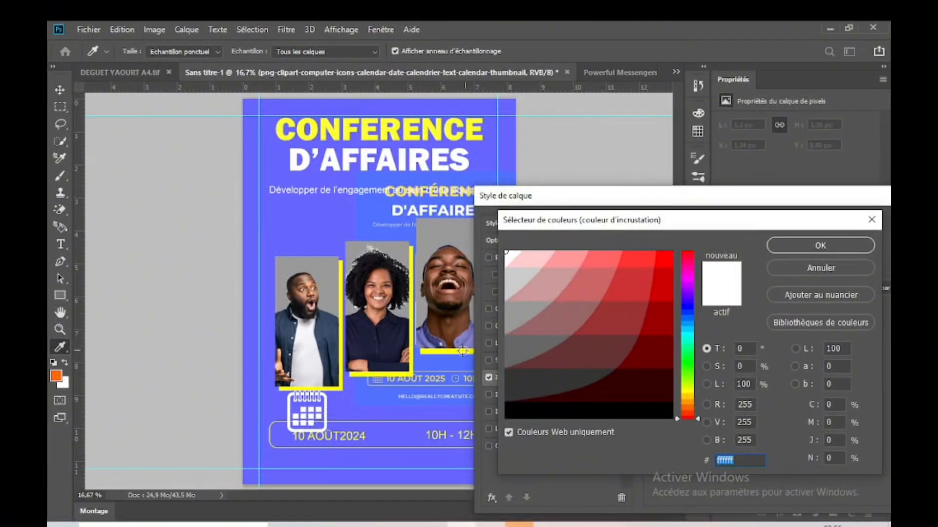
left_click(687, 394)
left_click(643, 258)
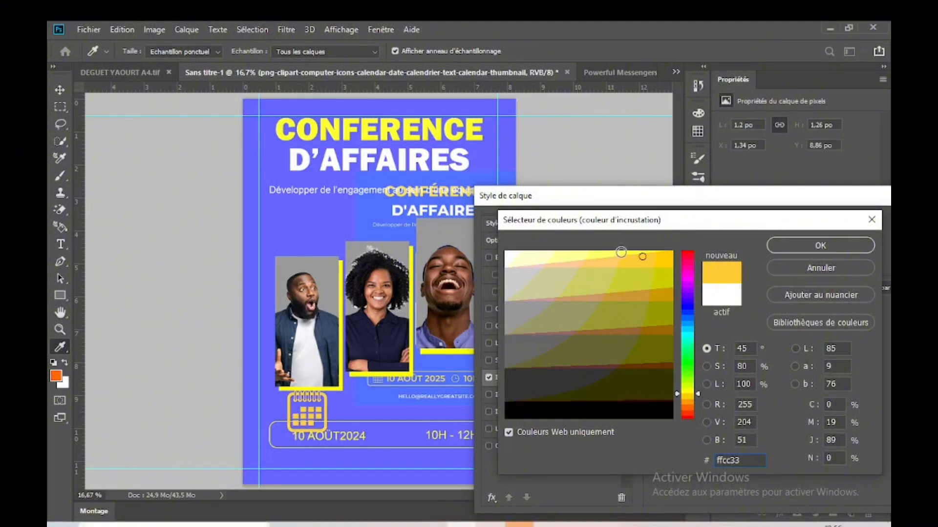
left_click(621, 252)
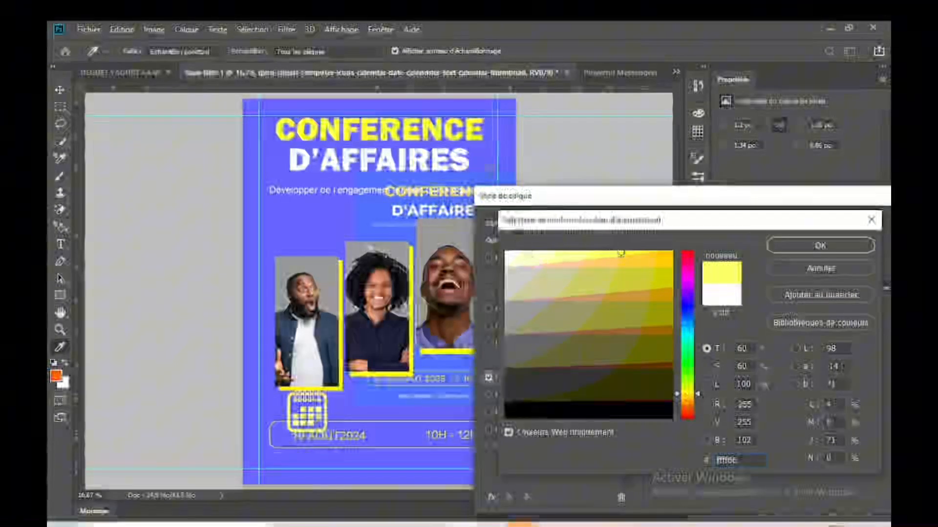
left_click(448, 129)
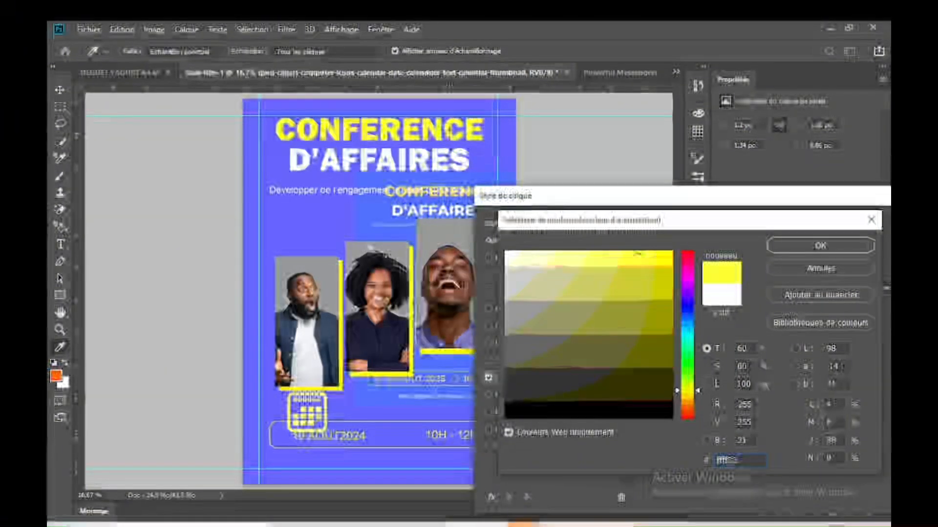
left_click(795, 251)
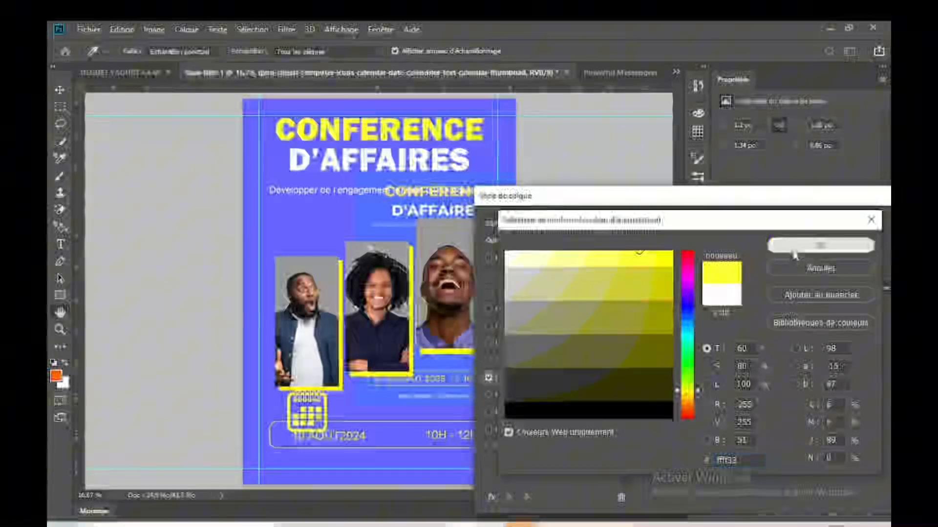
left_click_drag(789, 209, 613, 221)
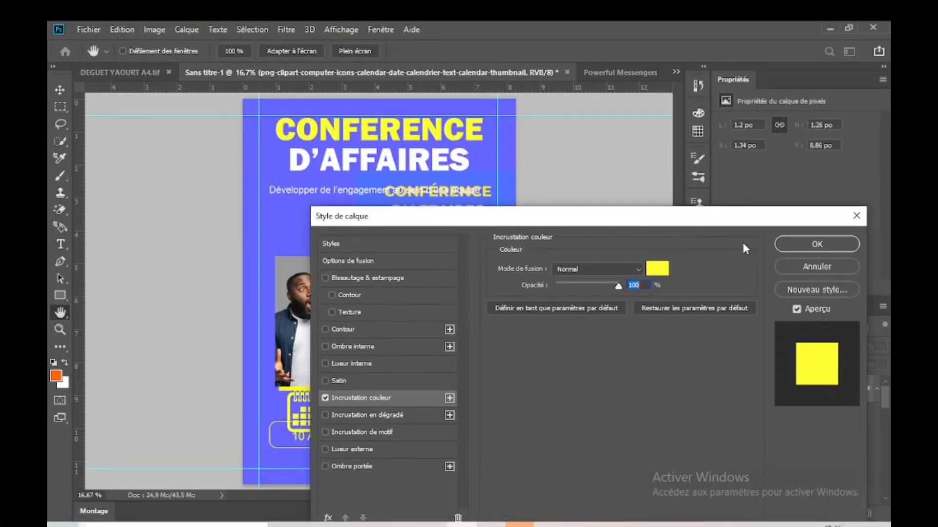
left_click(783, 245)
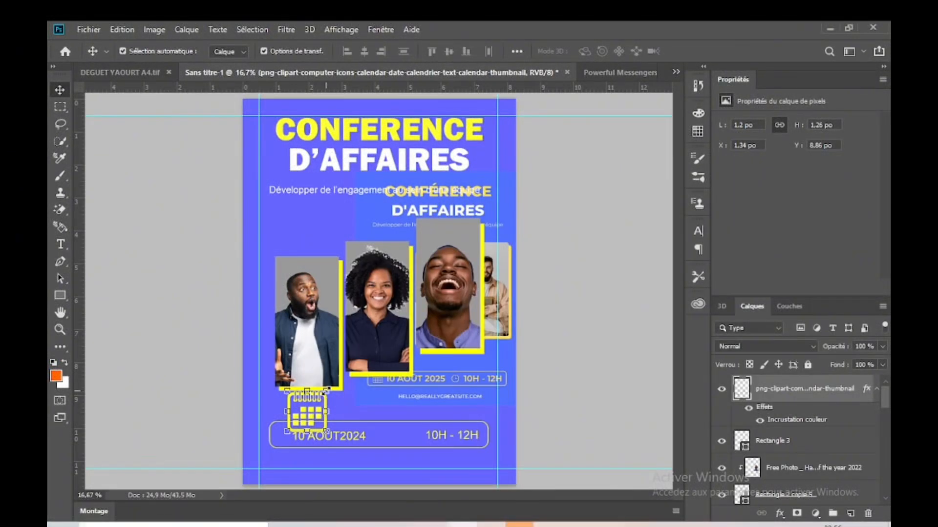
Step: Shrink the calendar icon to about 0.47 po wide and move it inside the rounded frame, left of the date
key("ctrl+t")
left_click_drag(325, 390, 307, 416)
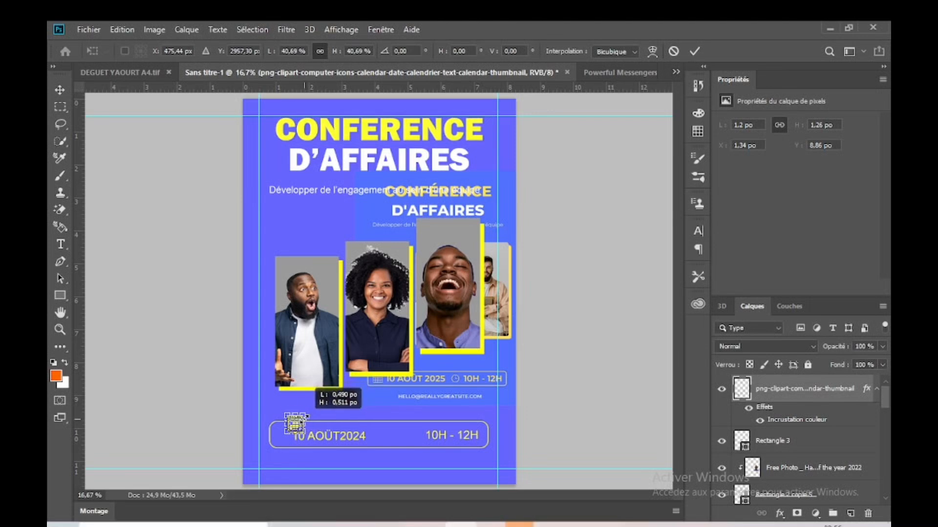
key("Return")
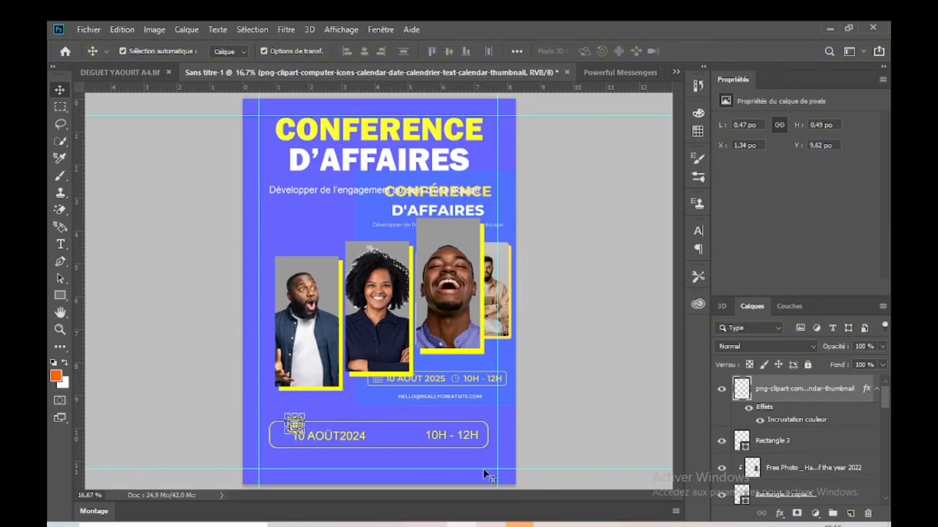
left_click_drag(294, 424, 283, 438)
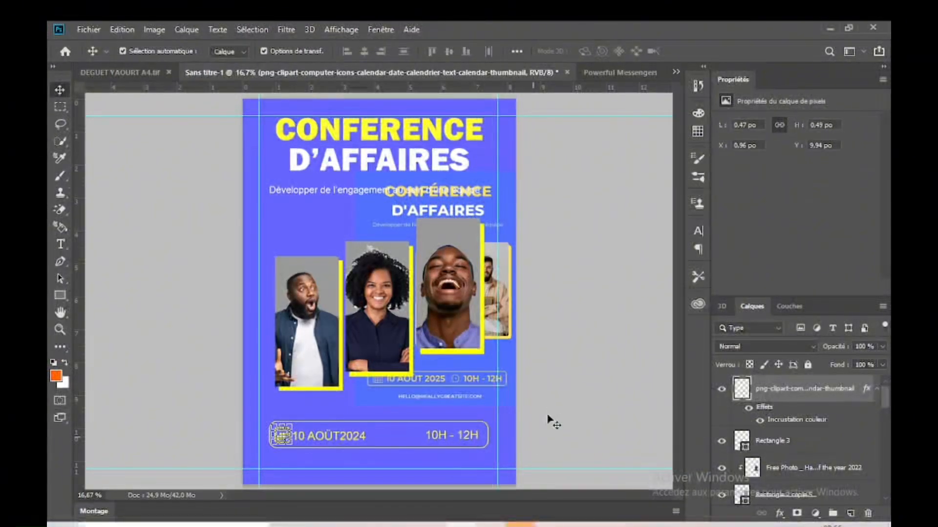
left_click(527, 419)
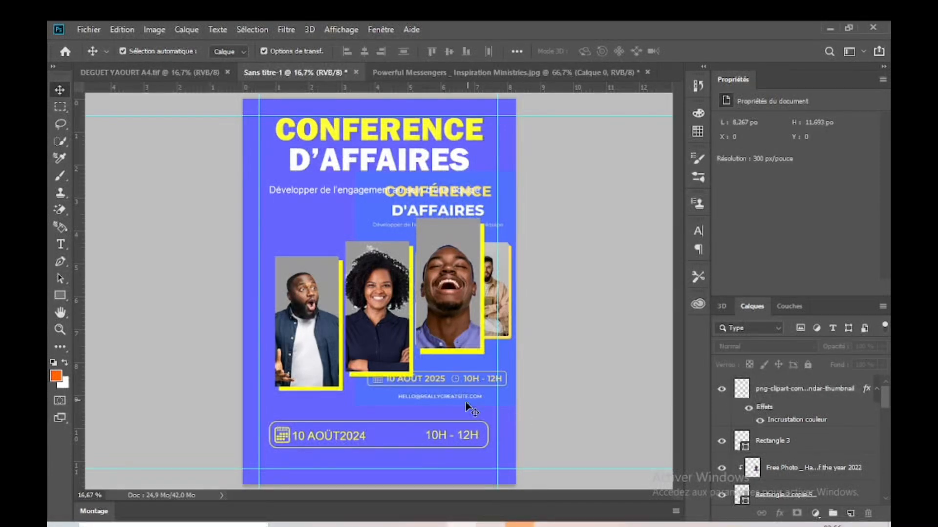
Step: Switch to Chrome and search Google Images for "HEUR LOGO PNG"
left_click(464, 525)
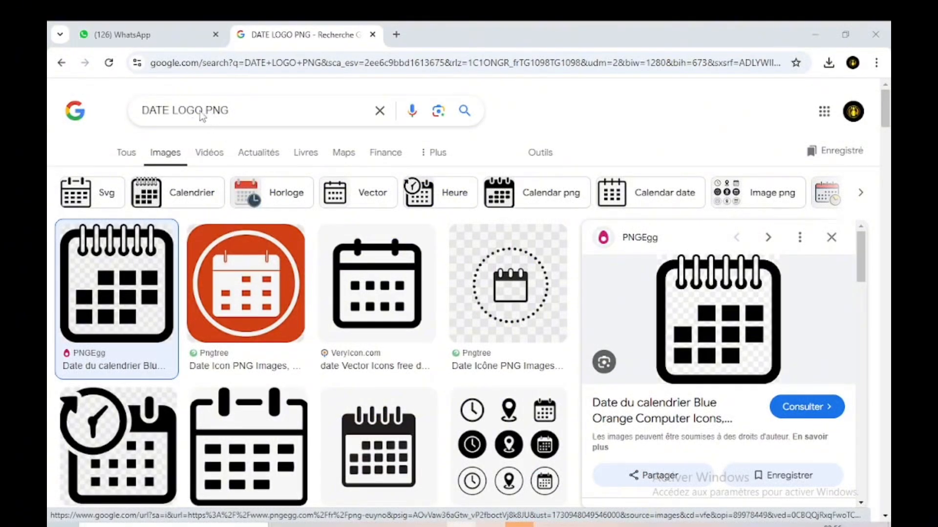
left_click_drag(170, 108, 131, 117)
type("HEUR")
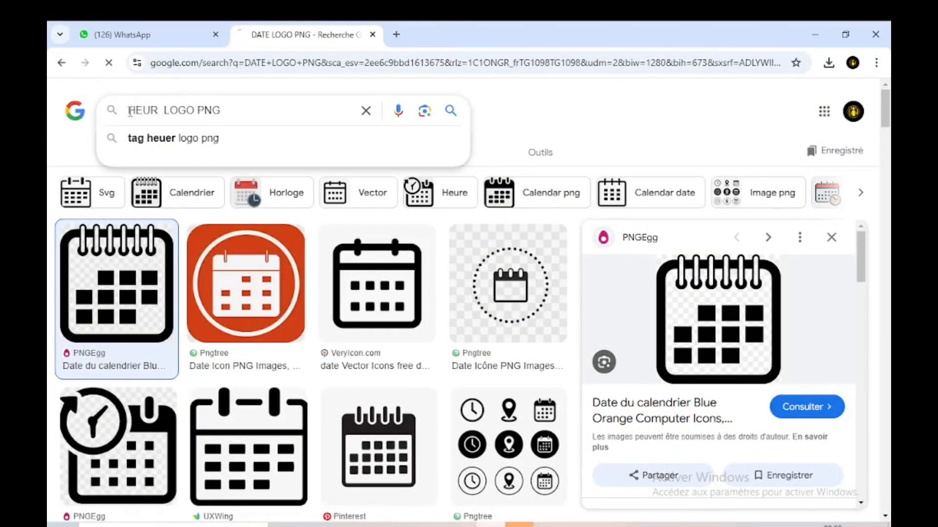
key("Return")
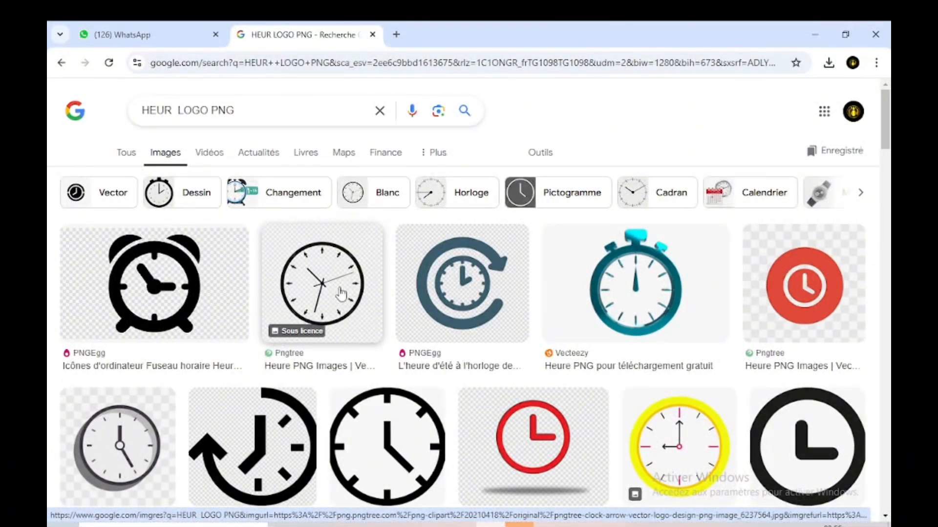
Step: Save the Pngtree black-outlined clock image from the results as the PNG file images (1) in Téléchargements
left_click(340, 294)
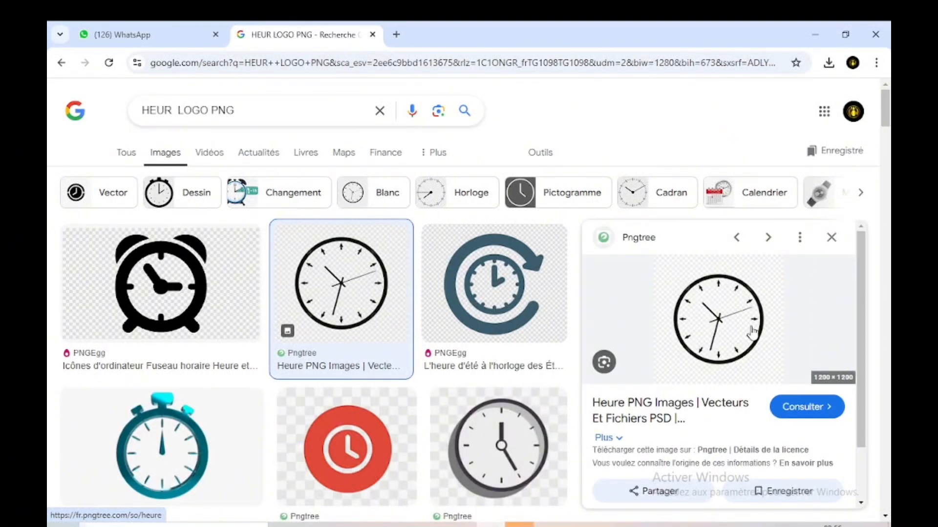
right_click(746, 339)
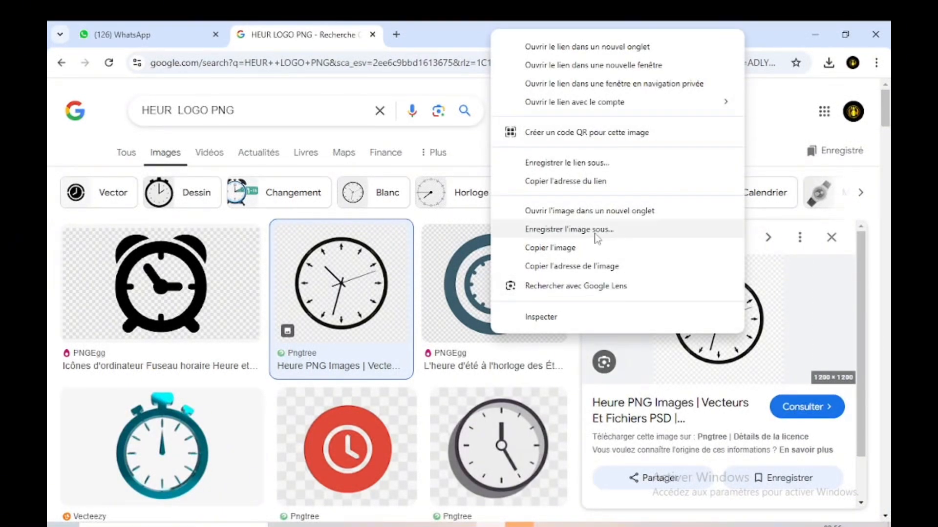
left_click(551, 247)
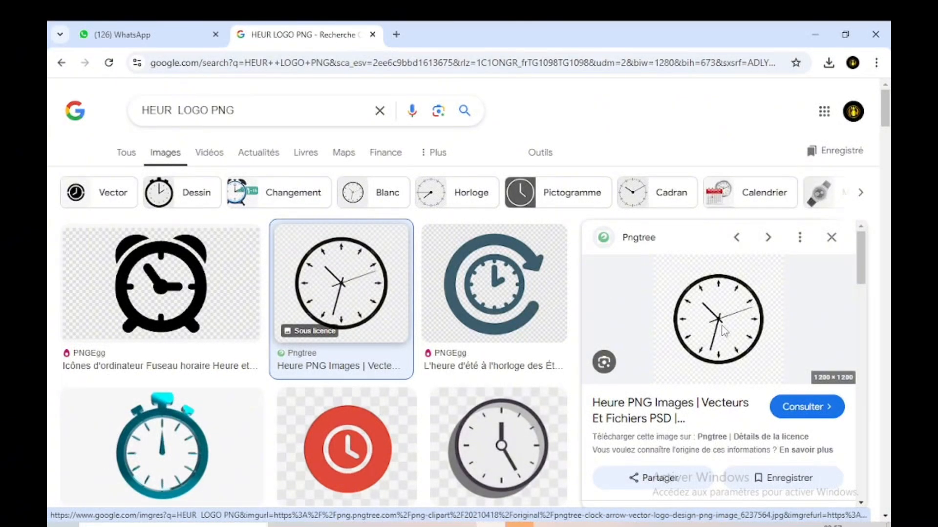
right_click(722, 326)
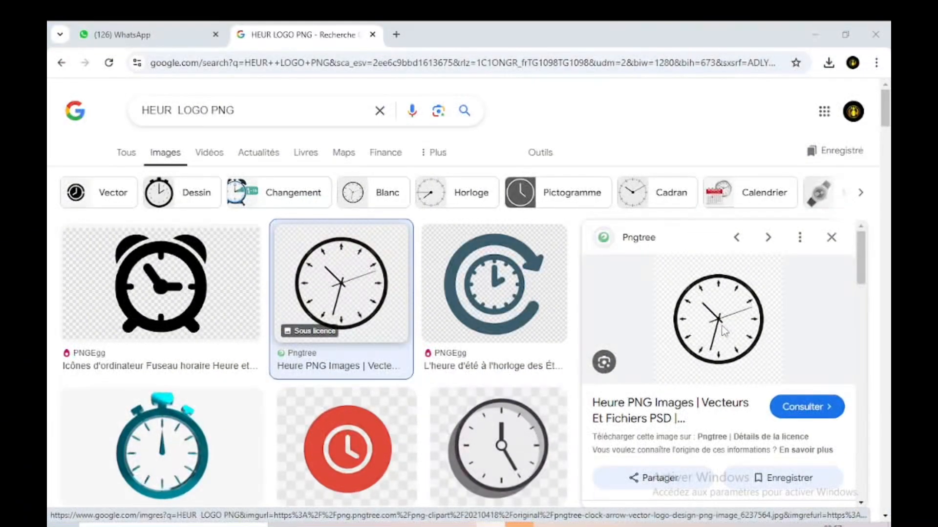
left_click(736, 318)
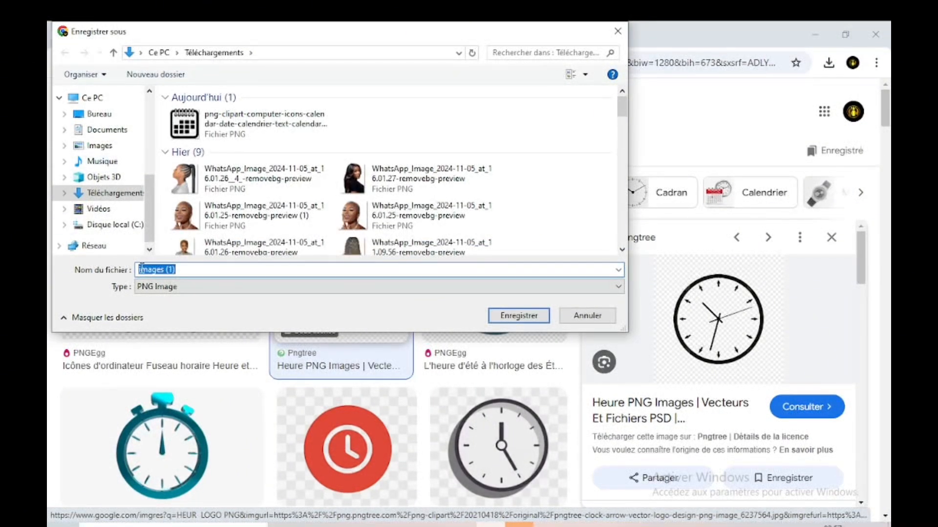
left_click(516, 317)
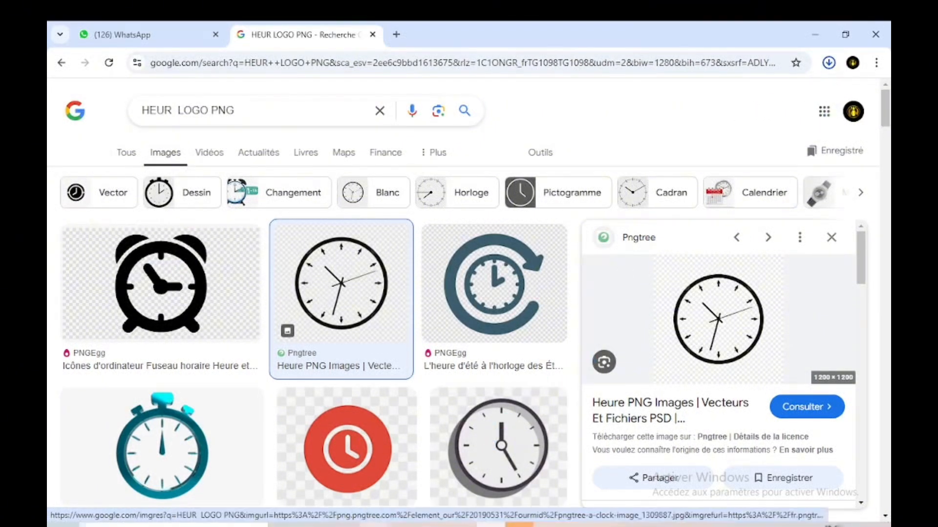
Step: Switch to File Explorer and place images (1) from Téléchargements into the Sans titre-1 flyer in Photoshop
mouse_move(381, 524)
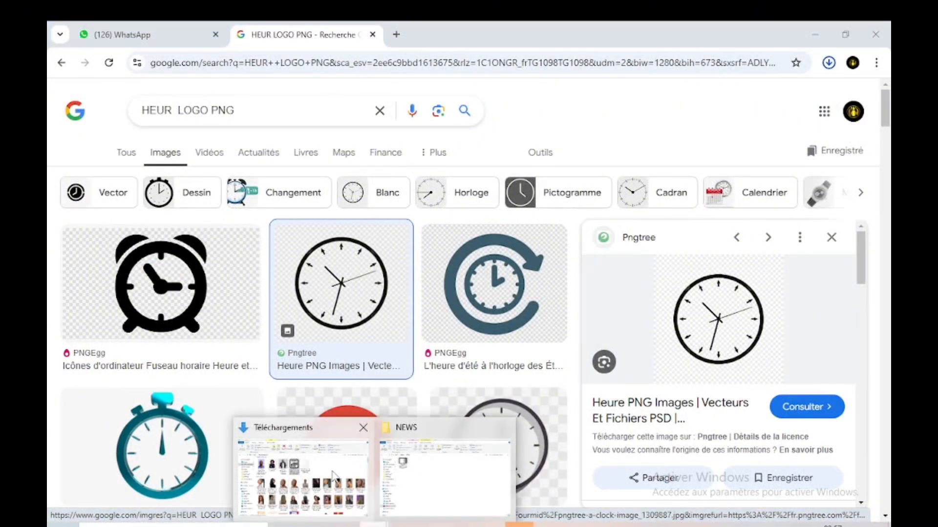
left_click(369, 493)
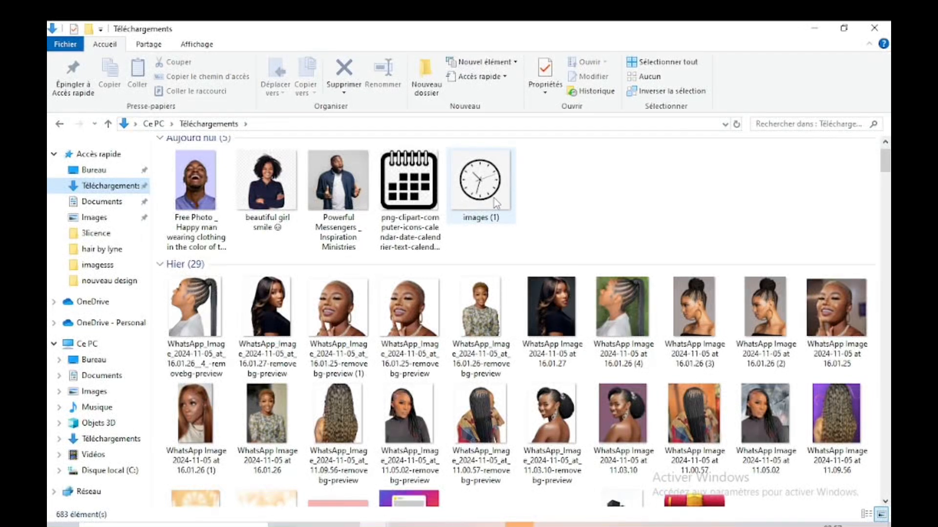
left_click(493, 198)
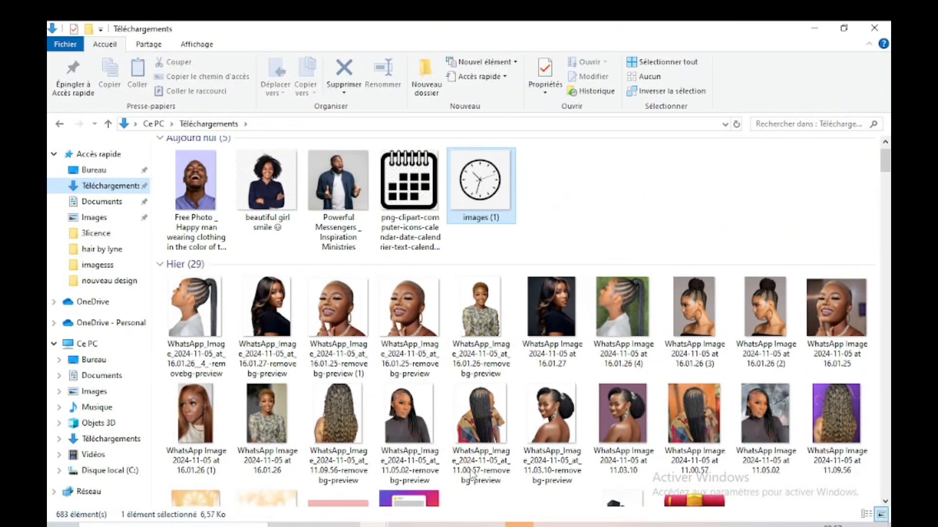
left_click_drag(470, 473, 456, 523)
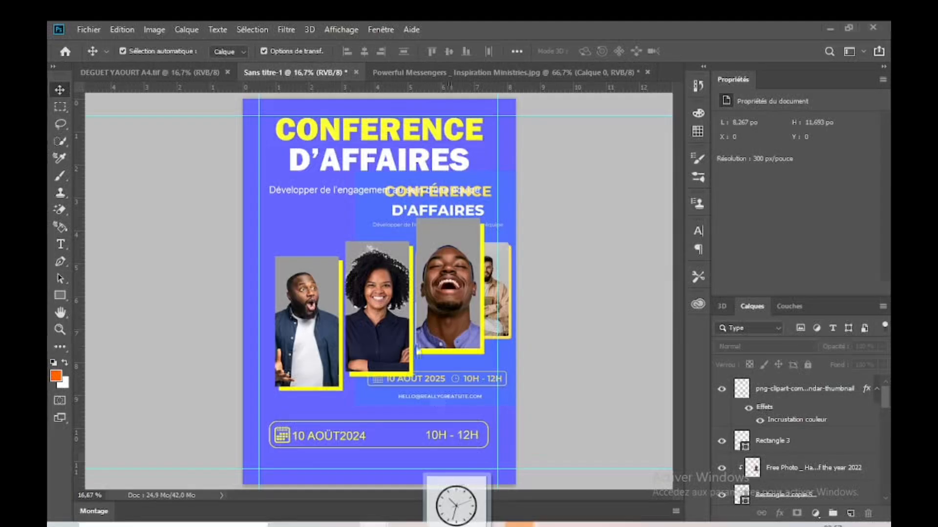
left_click_drag(417, 349, 416, 347)
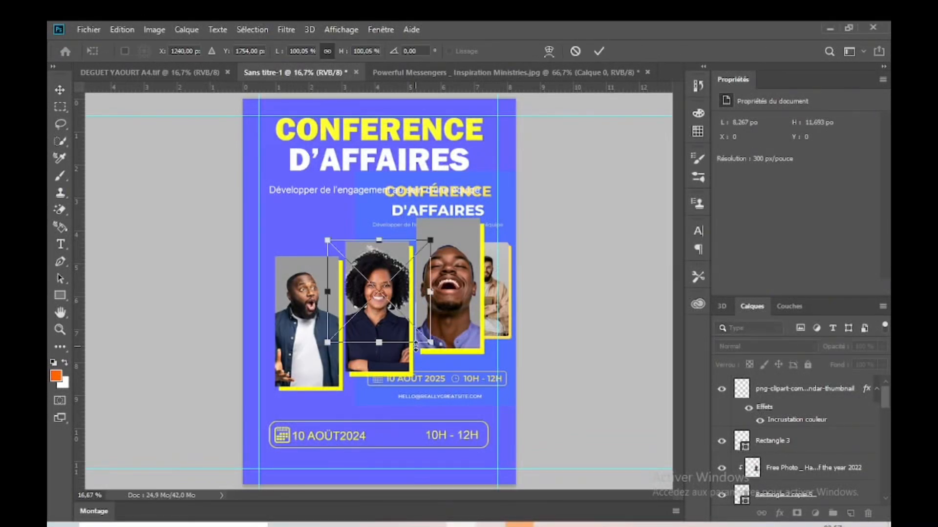
key("Return")
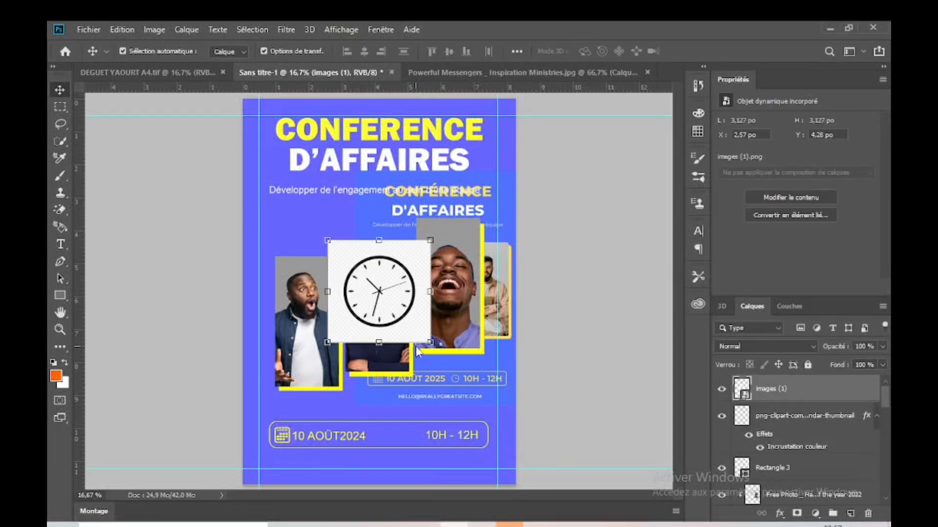
Step: Rasterize the clock layer and remove the light background around and inside the dial with the Magic Eraser
right_click(802, 389)
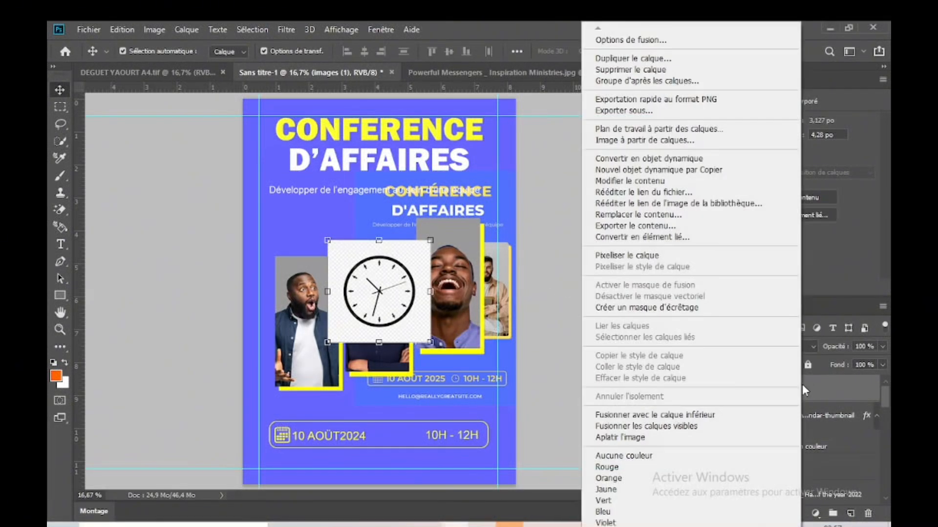
left_click(640, 254)
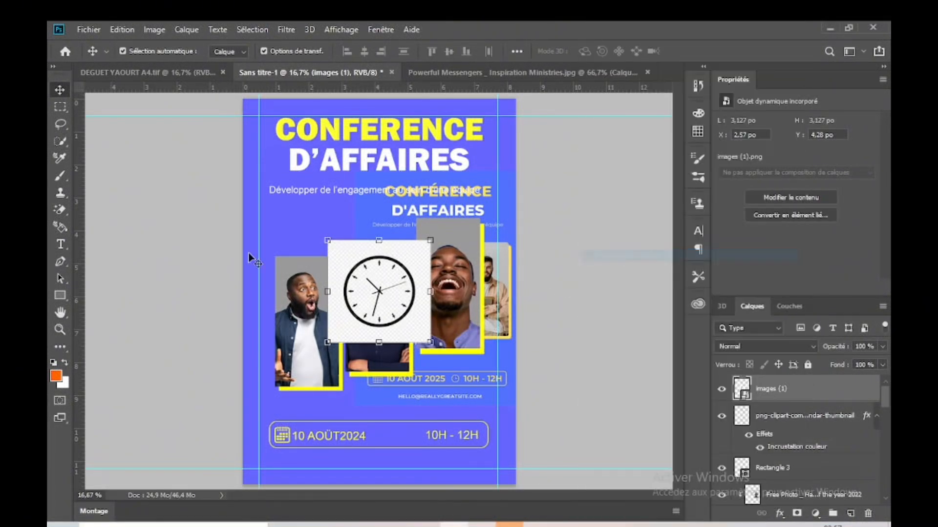
left_click(60, 210)
left_click(417, 299)
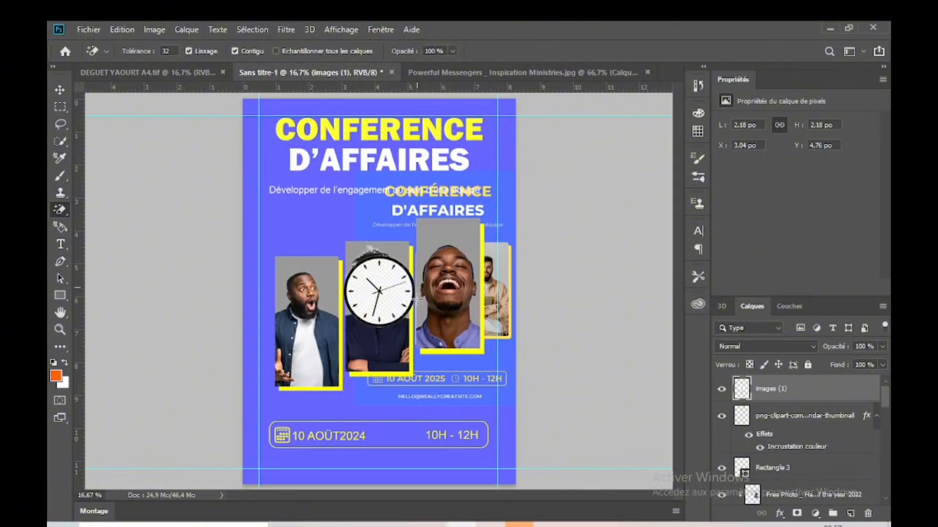
left_click(389, 301)
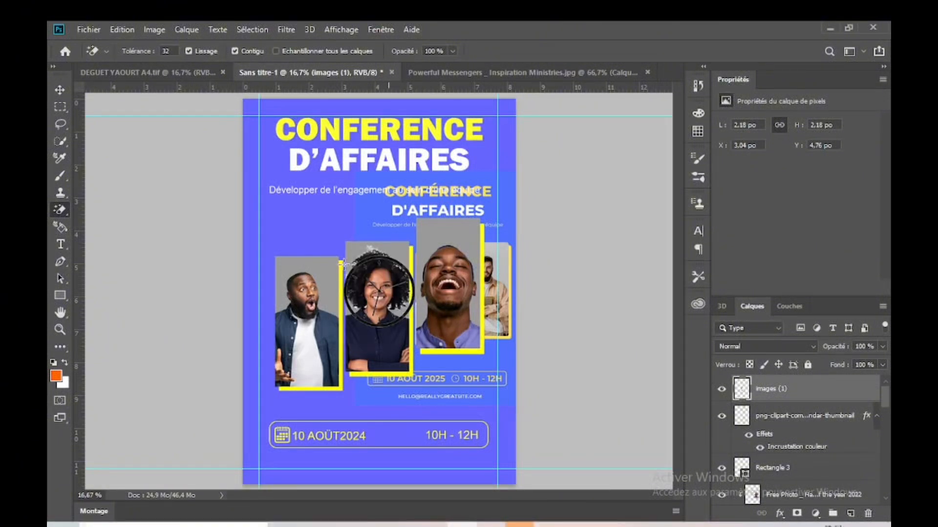
Step: Move the clock down over the date and time line and apply a yellow Color Overlay to it
left_click(60, 90)
left_click_drag(377, 296, 394, 413)
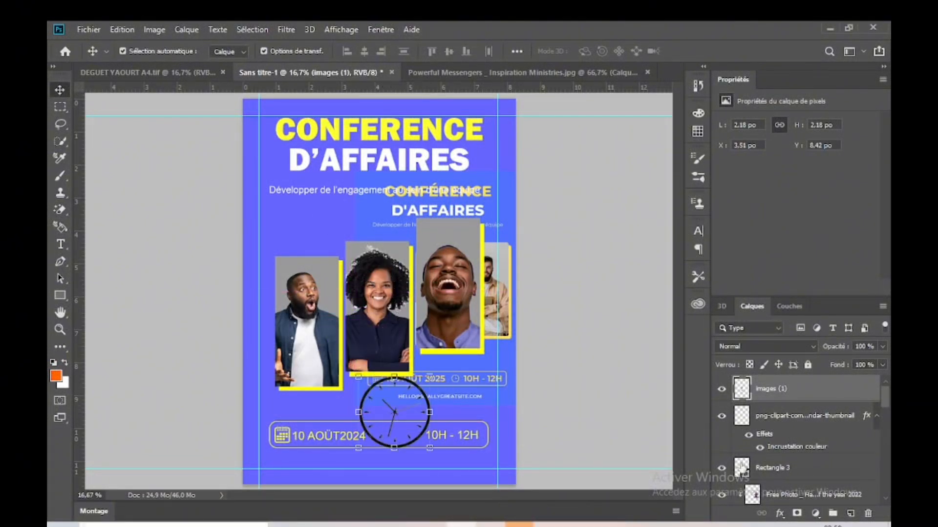
left_click(780, 514)
key("Escape")
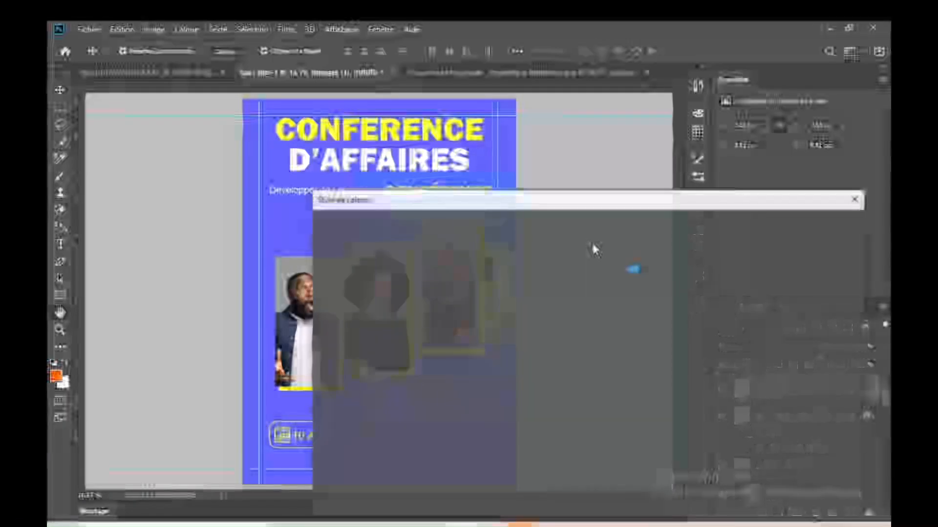
left_click(818, 228)
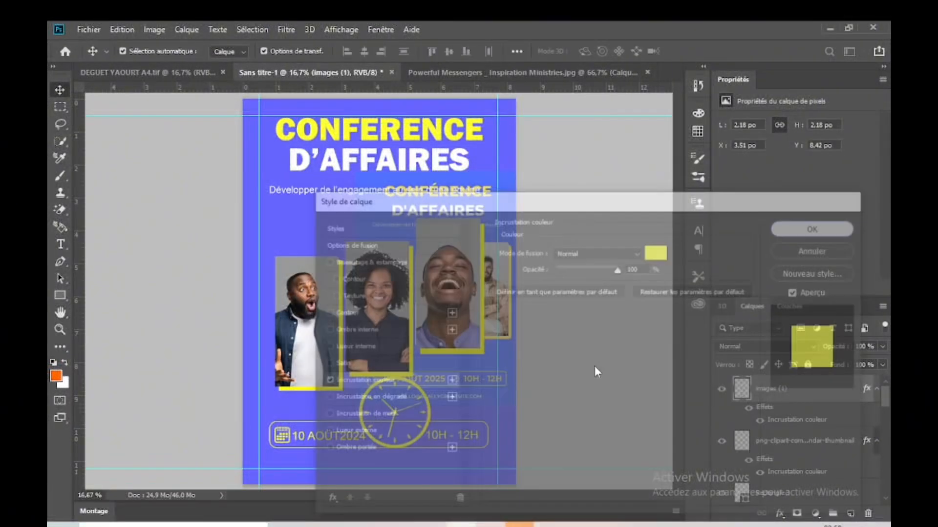
Step: Shrink the clock icon to about 0.45 po wide beside the 10H - 12H text and shift that text slightly towards it
left_click_drag(429, 377, 419, 428)
key("Return")
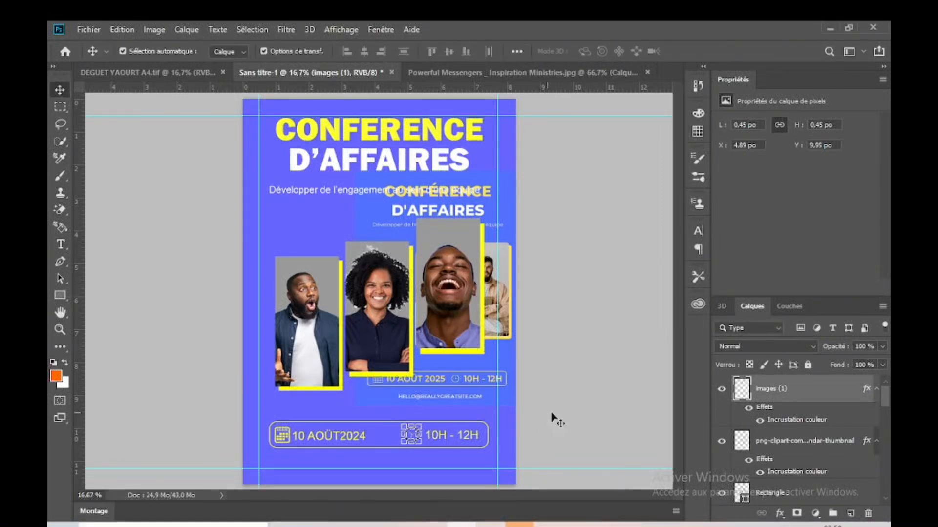
left_click(566, 398)
left_click(418, 434)
left_click(453, 434)
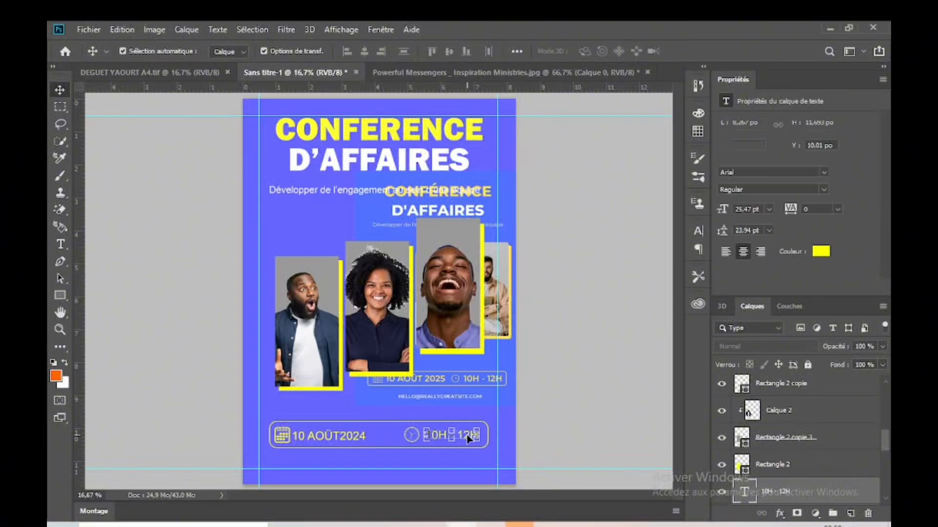
left_click(550, 425)
Step: Enlarge the reference flyer image to about 5.93 by 8.39 po and move it towards the page's upper right
left_click(481, 378)
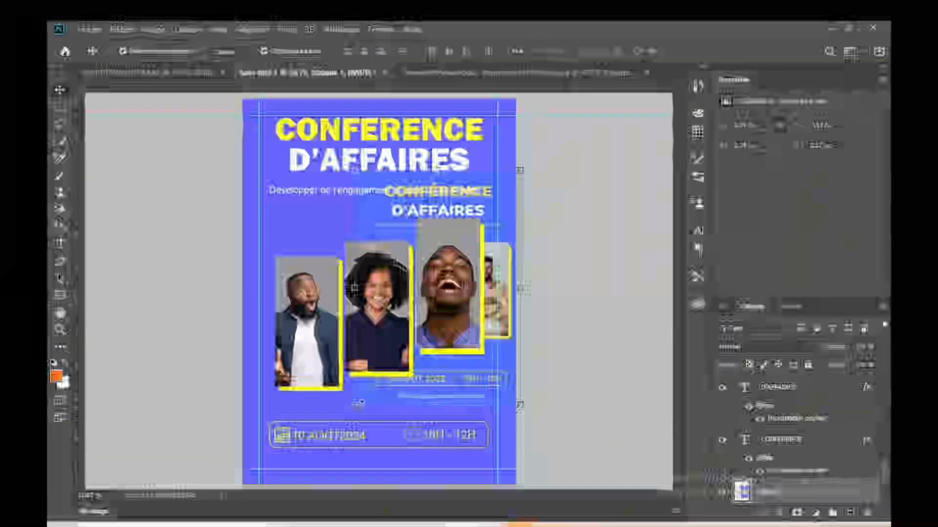
left_click(363, 410)
left_click_drag(321, 412, 279, 414)
left_click_drag(456, 398, 421, 367)
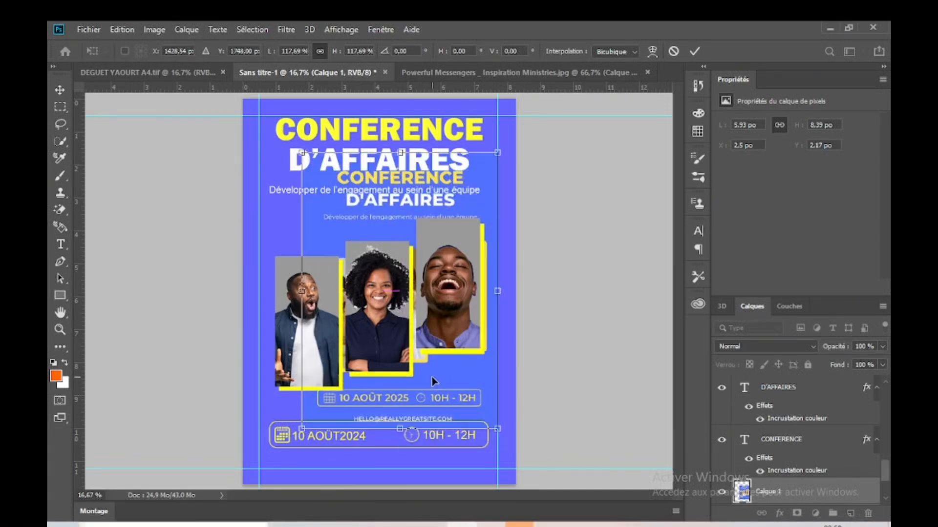
left_click(694, 51)
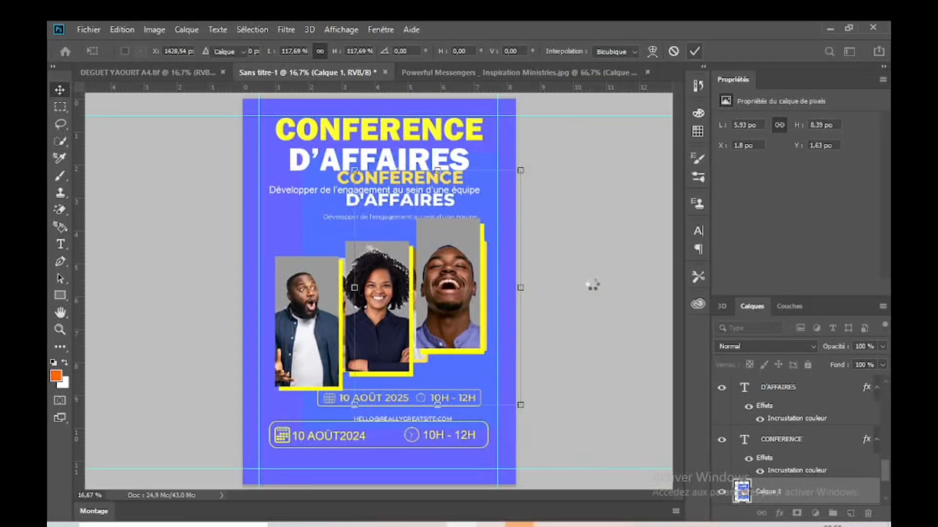
left_click_drag(432, 403, 472, 368)
left_click(576, 423)
Step: Move the rounded frame up to Y 2848 px together with the date text, time text and clock icon
left_click_drag(530, 447, 247, 407)
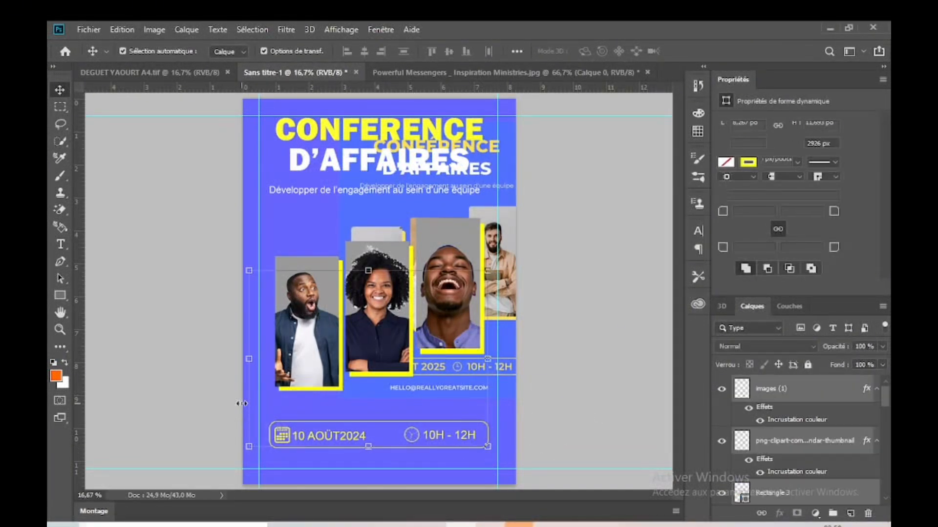
key("shift+Up")
key("shift+Up")
key("ctrl+z")
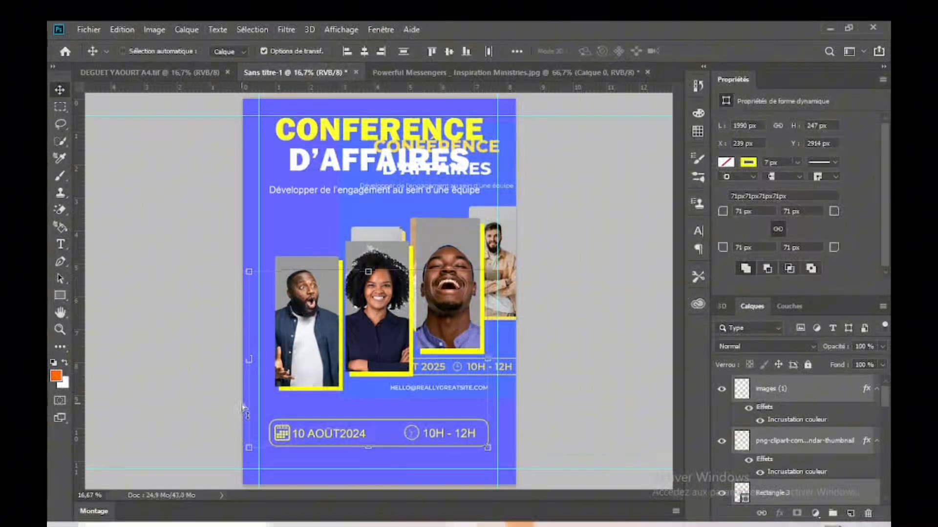
left_click_drag(548, 455, 451, 453)
left_click_drag(423, 455, 293, 418)
key("shift+Up")
key("shift+Up")
key("shift+Up")
key("shift+Up")
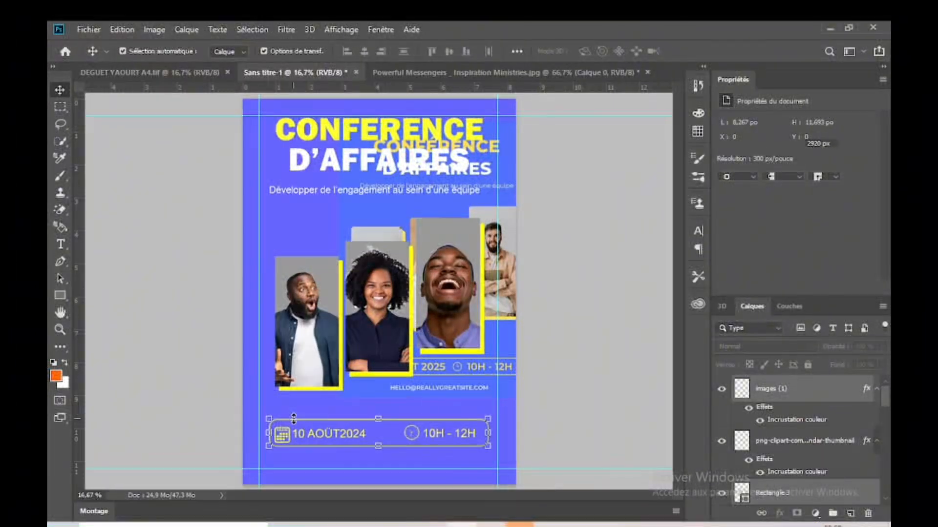
key("shift+Up")
key("shift+Up")
key("shift+Up")
key("shift+Up")
key("shift+Up")
key("shift+Up")
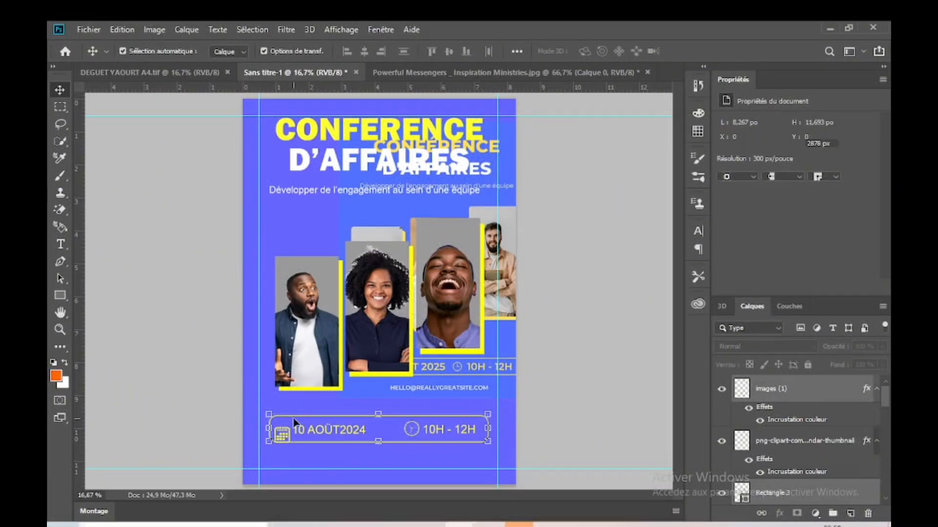
left_click(558, 396)
Step: Duplicate the "Développer de l'engagement au sein d'une équipe" line below the date frame and centre it horizontally on the page
left_click(302, 196)
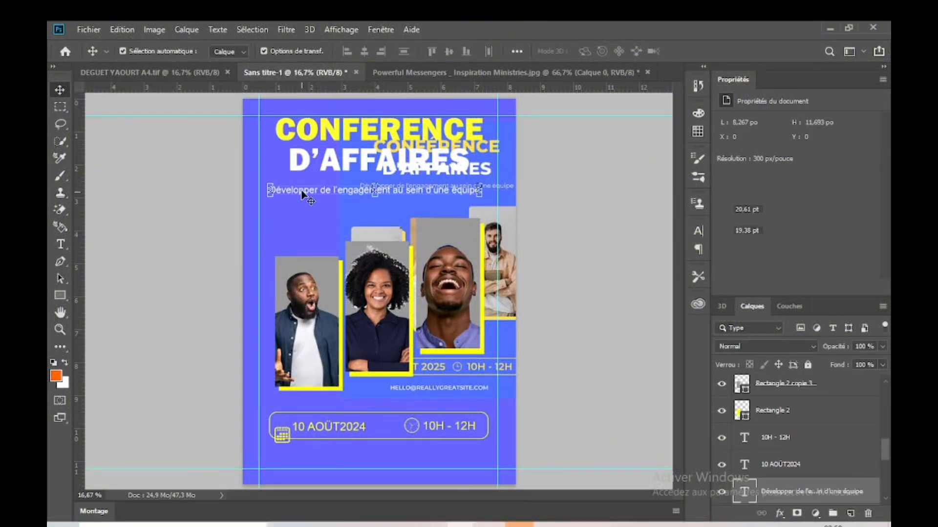
left_click_drag(303, 195, 313, 448)
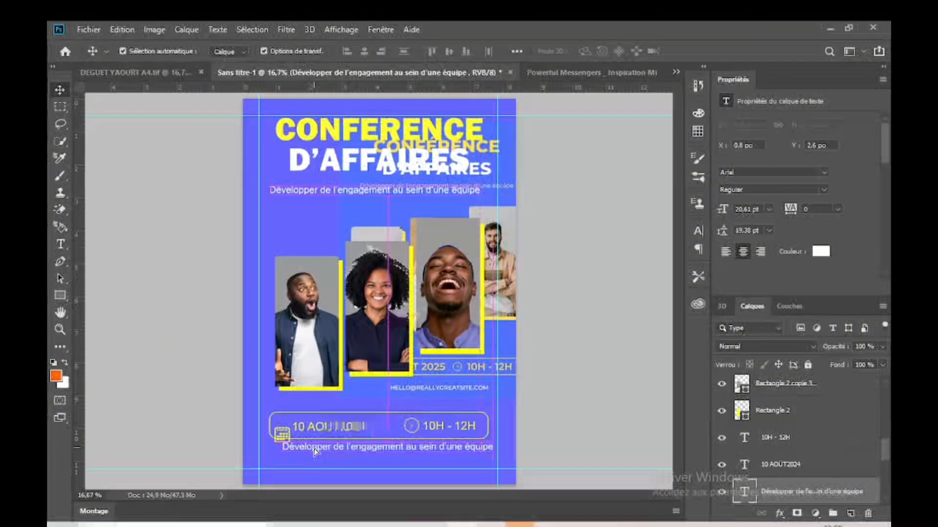
key("ctrl+a")
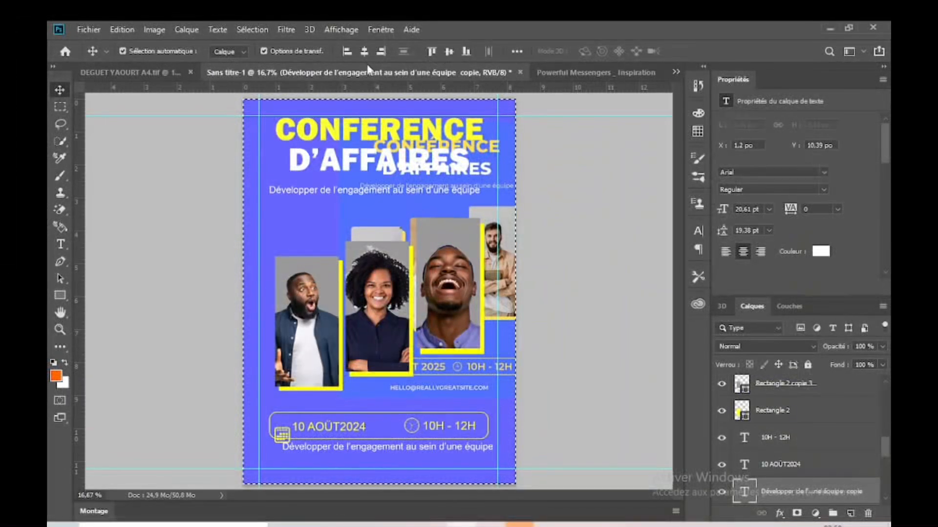
left_click(364, 52)
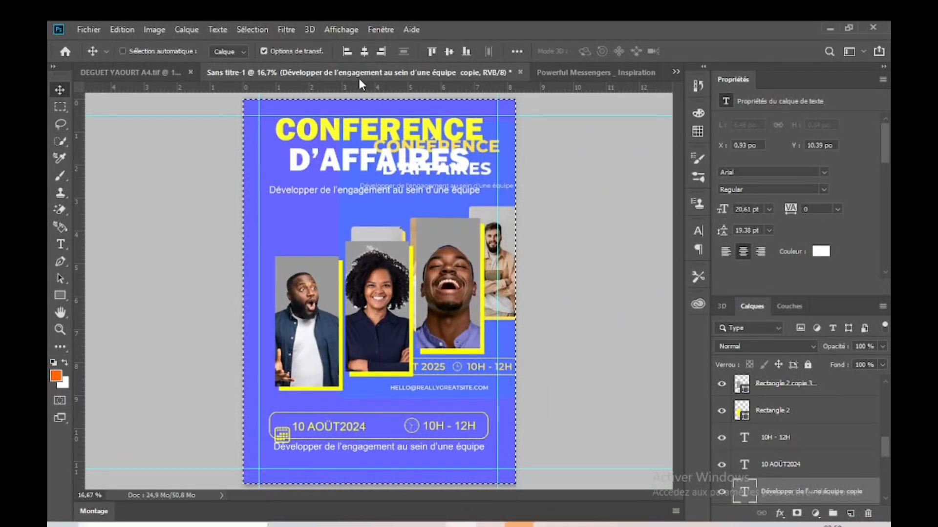
key("ctrl+d")
Step: Nudge the copied tagline down to Y 10.53 po, clear of the rounded frame
key("Down")
key("Down")
key("Down")
key("Down")
key("Down")
key("Down")
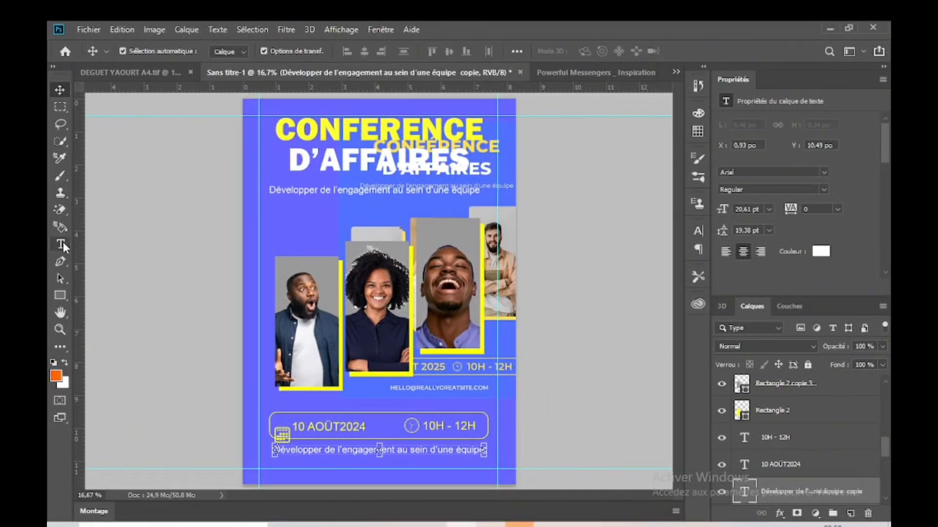
key("Down")
key("Down")
key("Down")
key("Down")
key("Down")
key("Down")
left_click(61, 244)
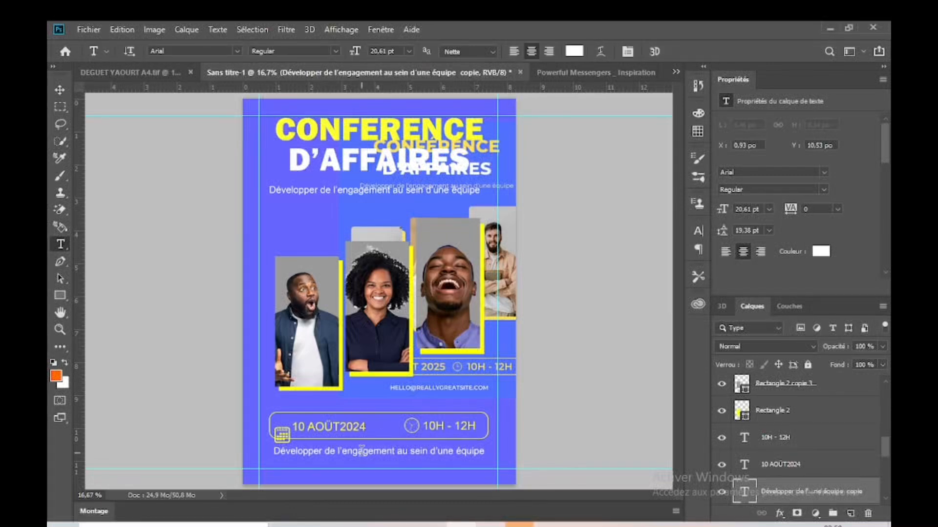
triple_click(361, 445)
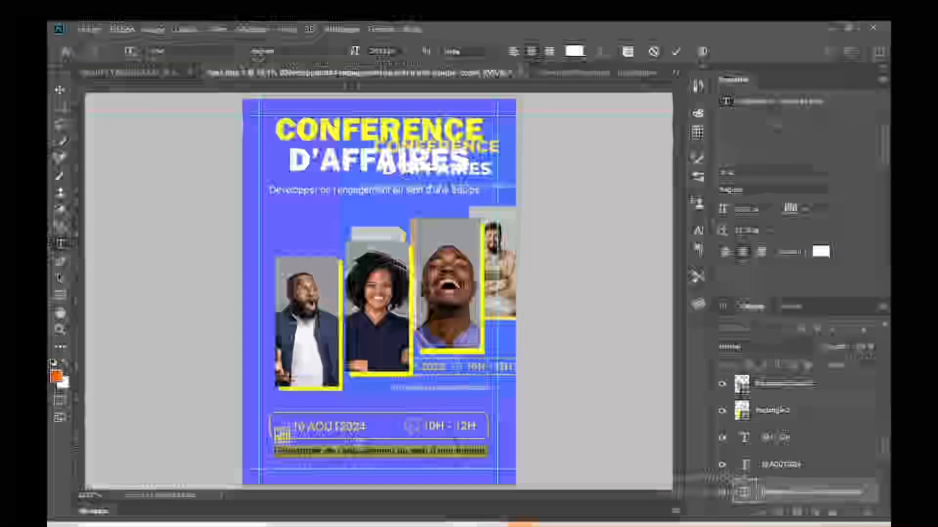
type("HE")
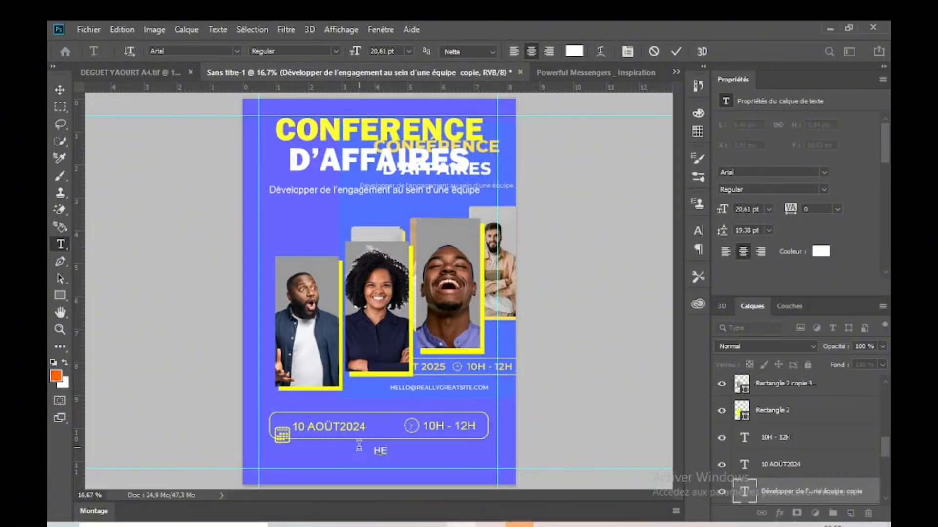
type("L")
key("BackSpace")
key("BackSpace")
key("BackSpace")
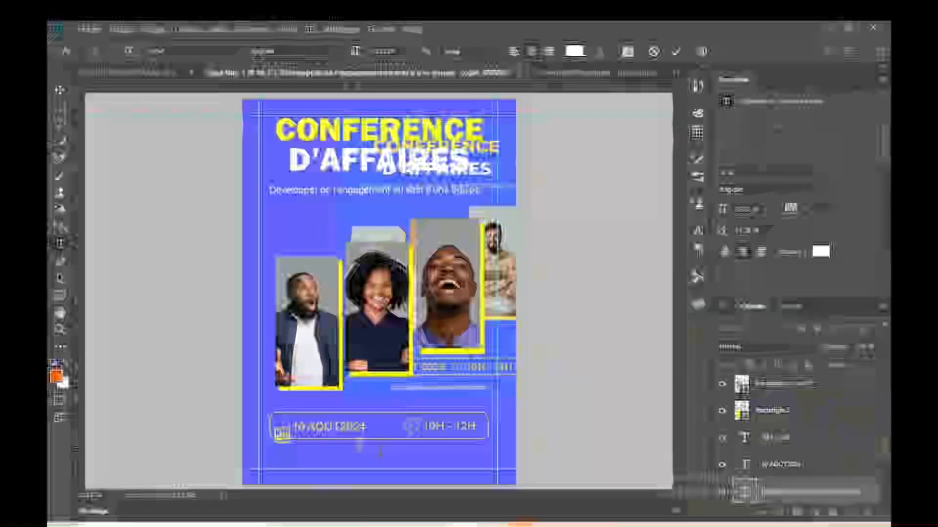
type("www")
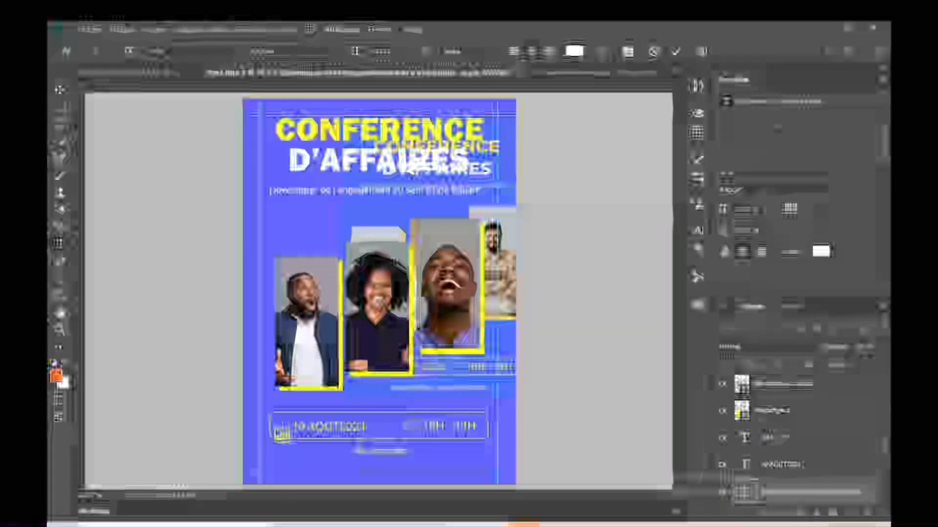
type("érences")
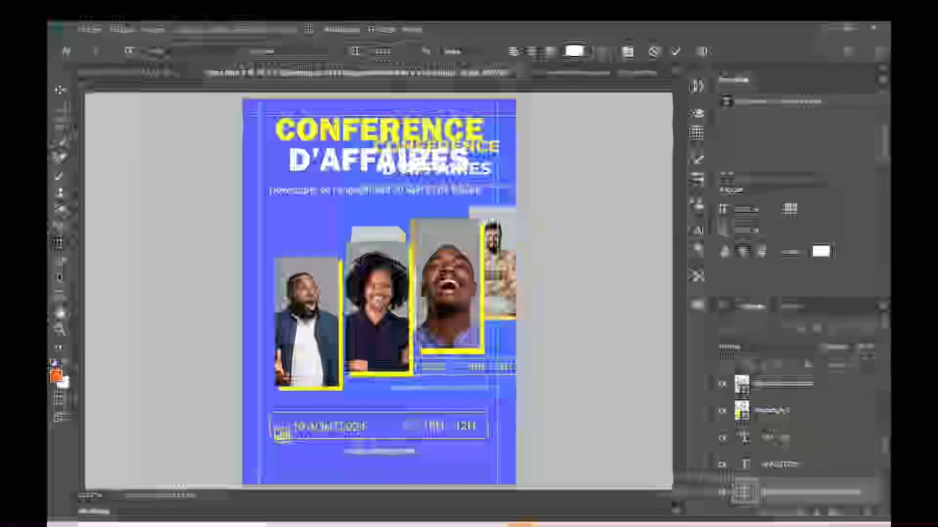
type(" de l")
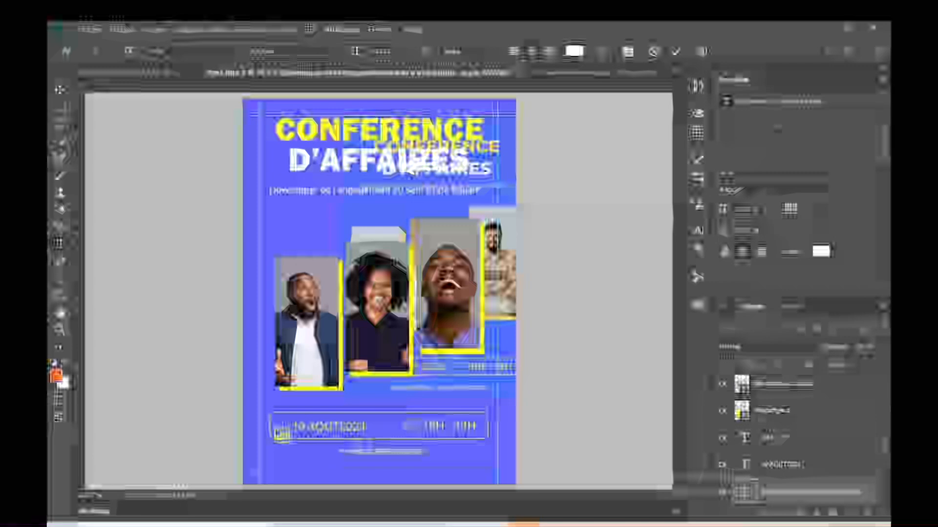
left_click(676, 51)
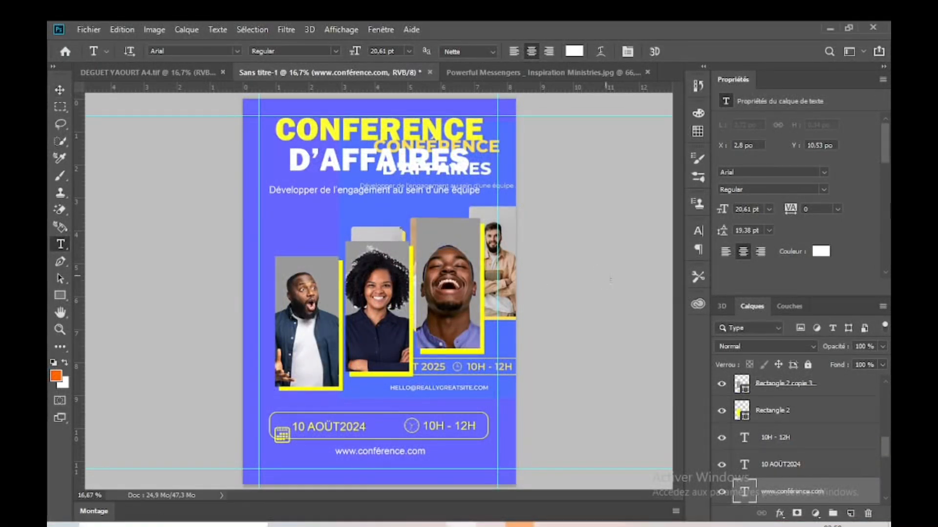
left_click(610, 280)
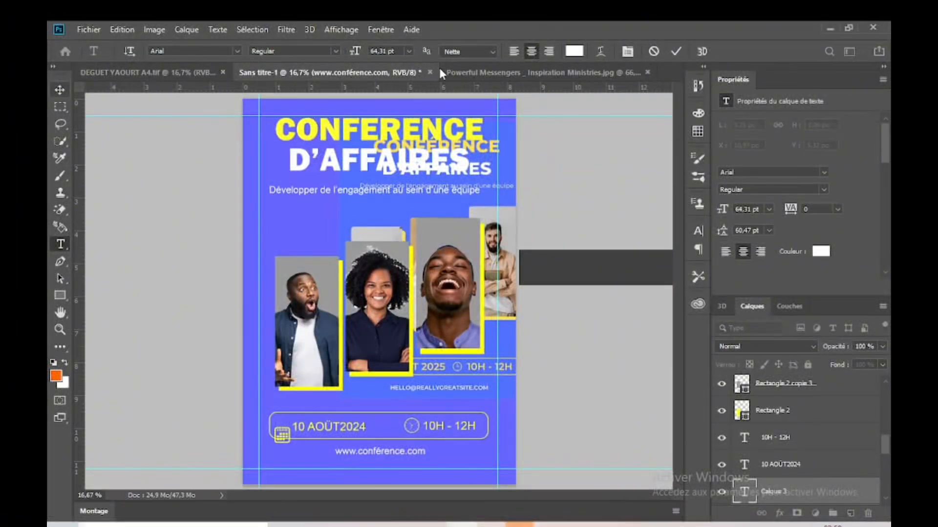
left_click(653, 52)
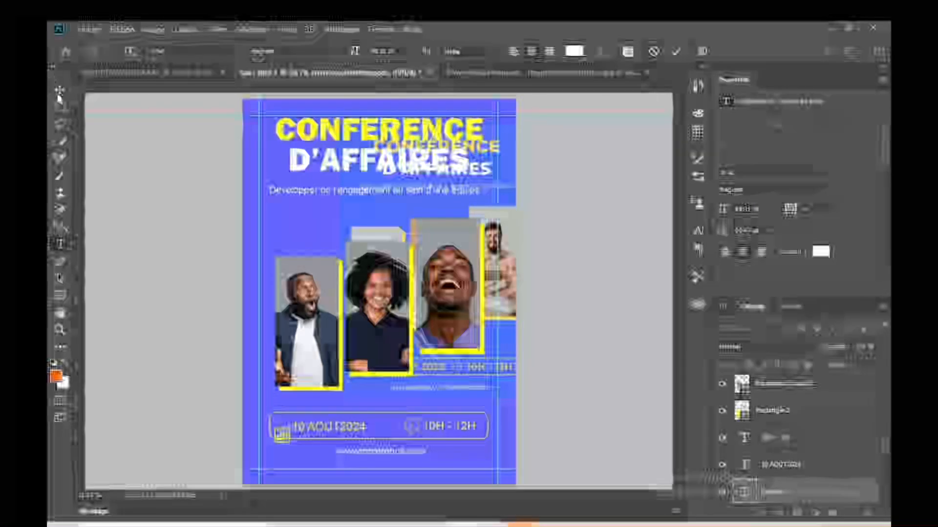
Step: Hide the reference flyer image layer (Calque 1) behind the new design and deselect it
left_click(60, 89)
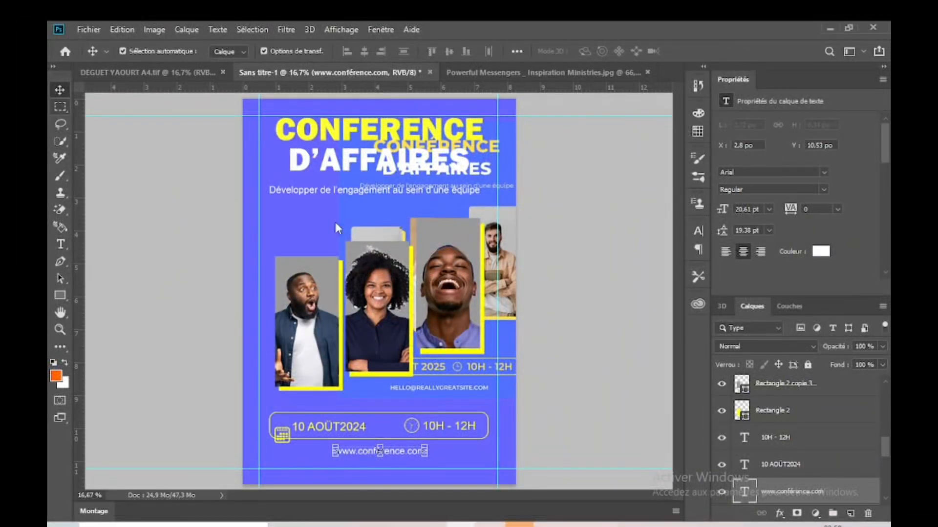
left_click(503, 364)
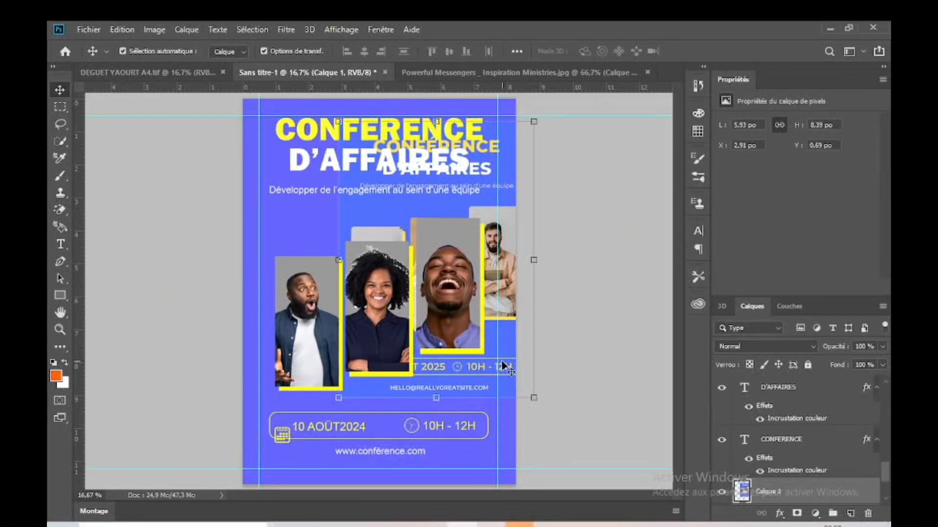
left_click(721, 491)
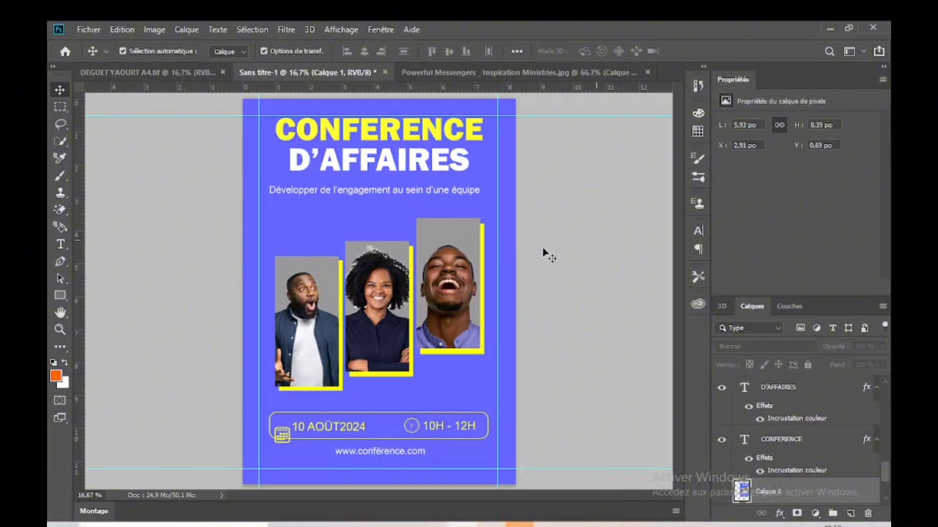
left_click(543, 188)
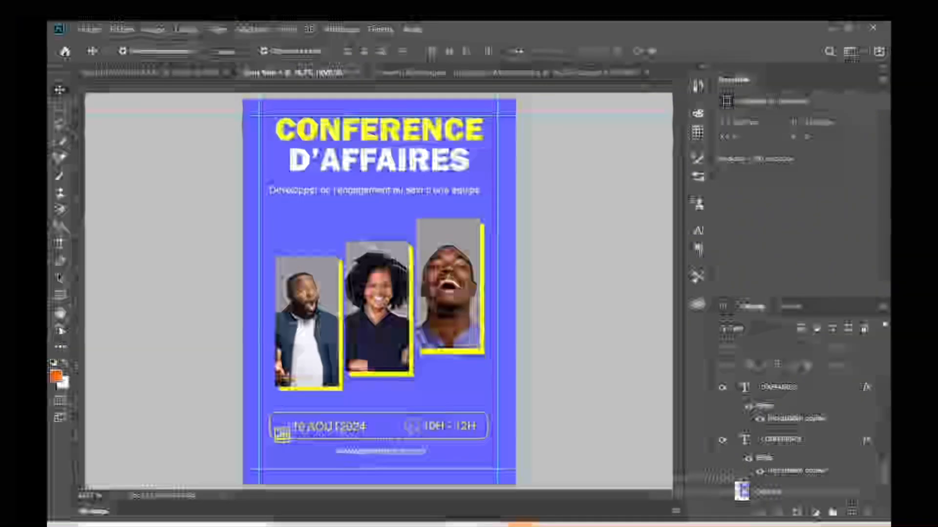